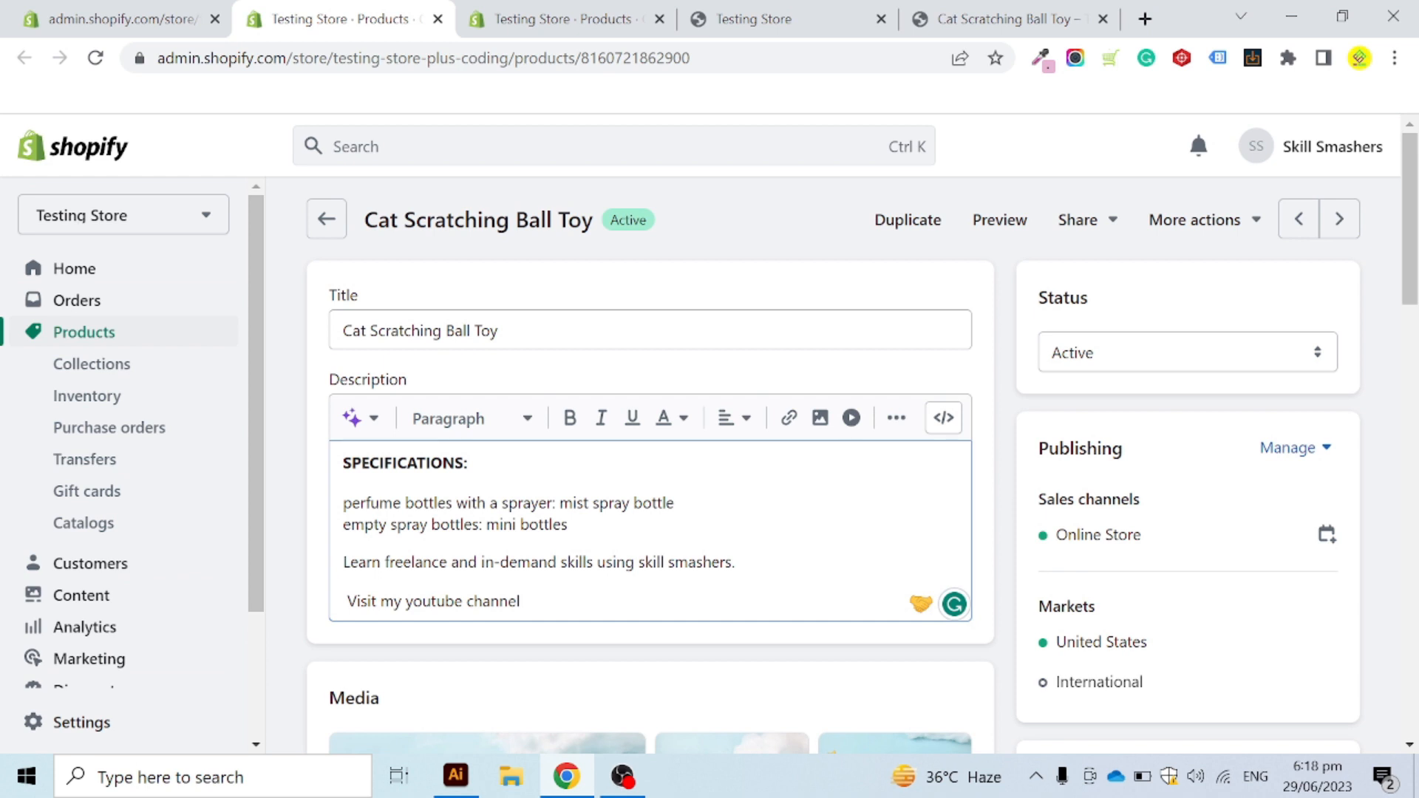
Step: Change the product title to "Funny Cat Scratching Ball Toy"
left_click(581, 319)
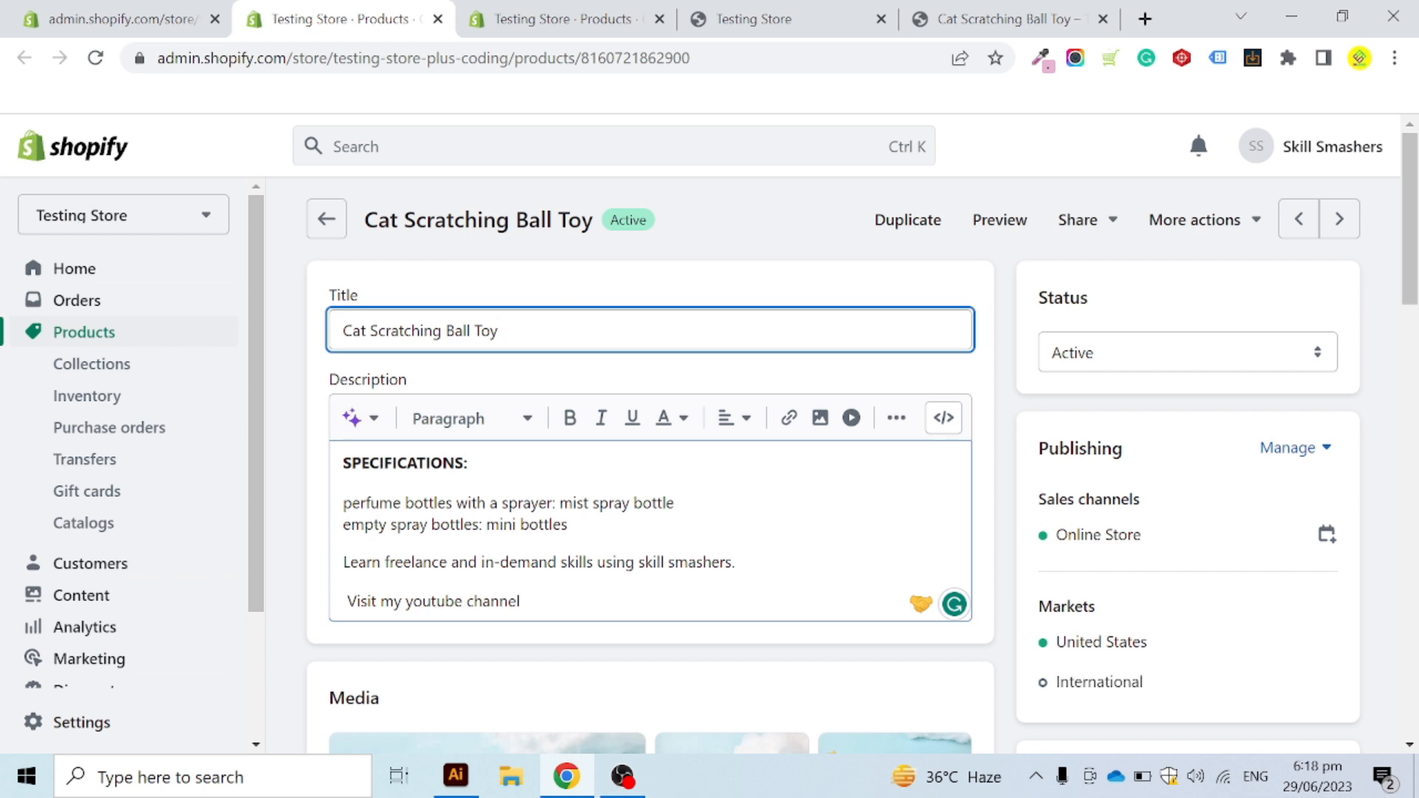
key("shift+Left")
key("shift+Left")
key("shift+Left")
key("shift+Left")
key("shift+Left")
key("shift+Left")
key("shift+Left")
key("shift+Left")
key("shift+Left")
key("shift+Left")
key("shift+Left")
key("shift+Left")
key("shift+Left")
key("shift+Left")
key("shift+Left")
key("shift+Left")
key("shift+Left")
key("shift+Left")
key("shift+Left")
key("shift+Left")
key("shift+Left")
key("shift+Left")
key("shift+Left")
key("Left")
type("Fu")
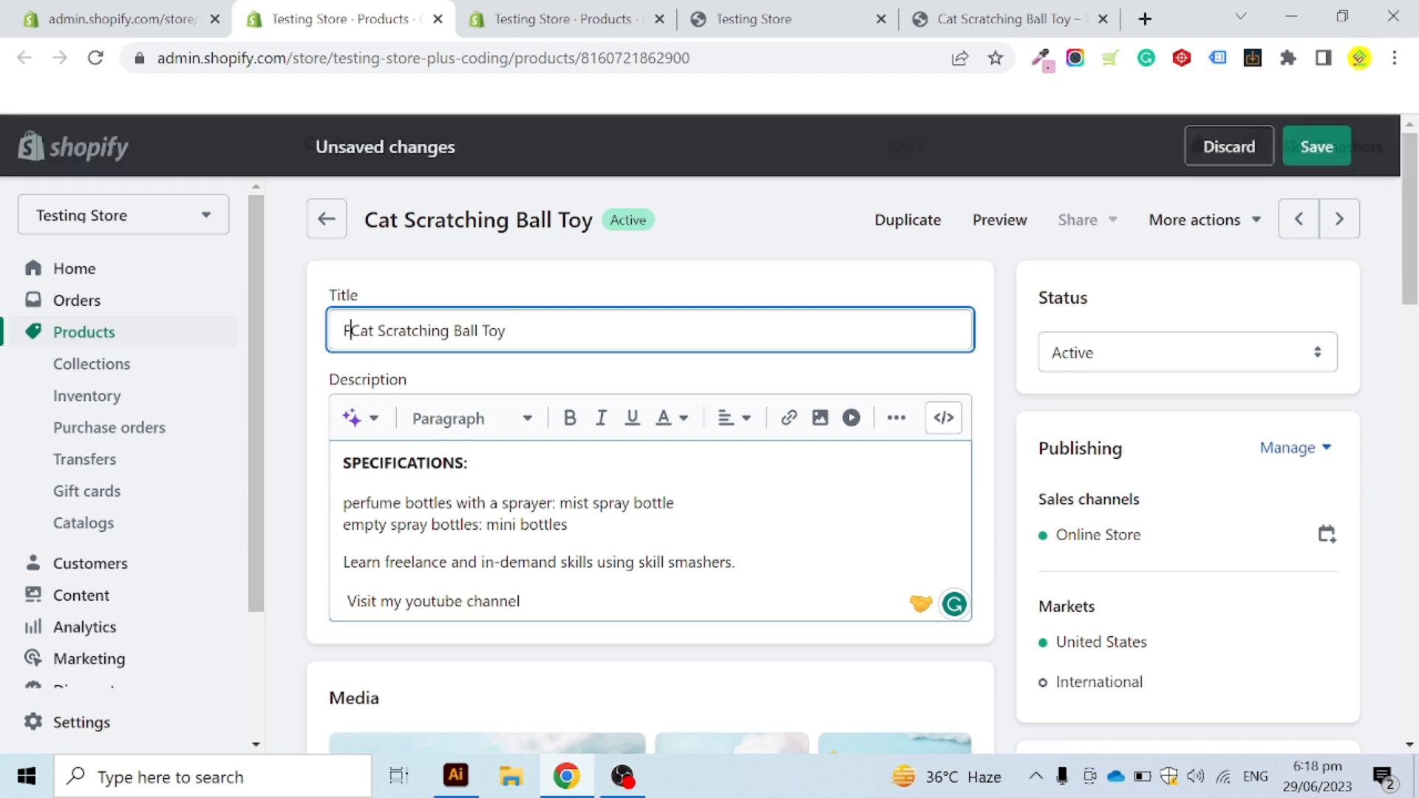
type("nny")
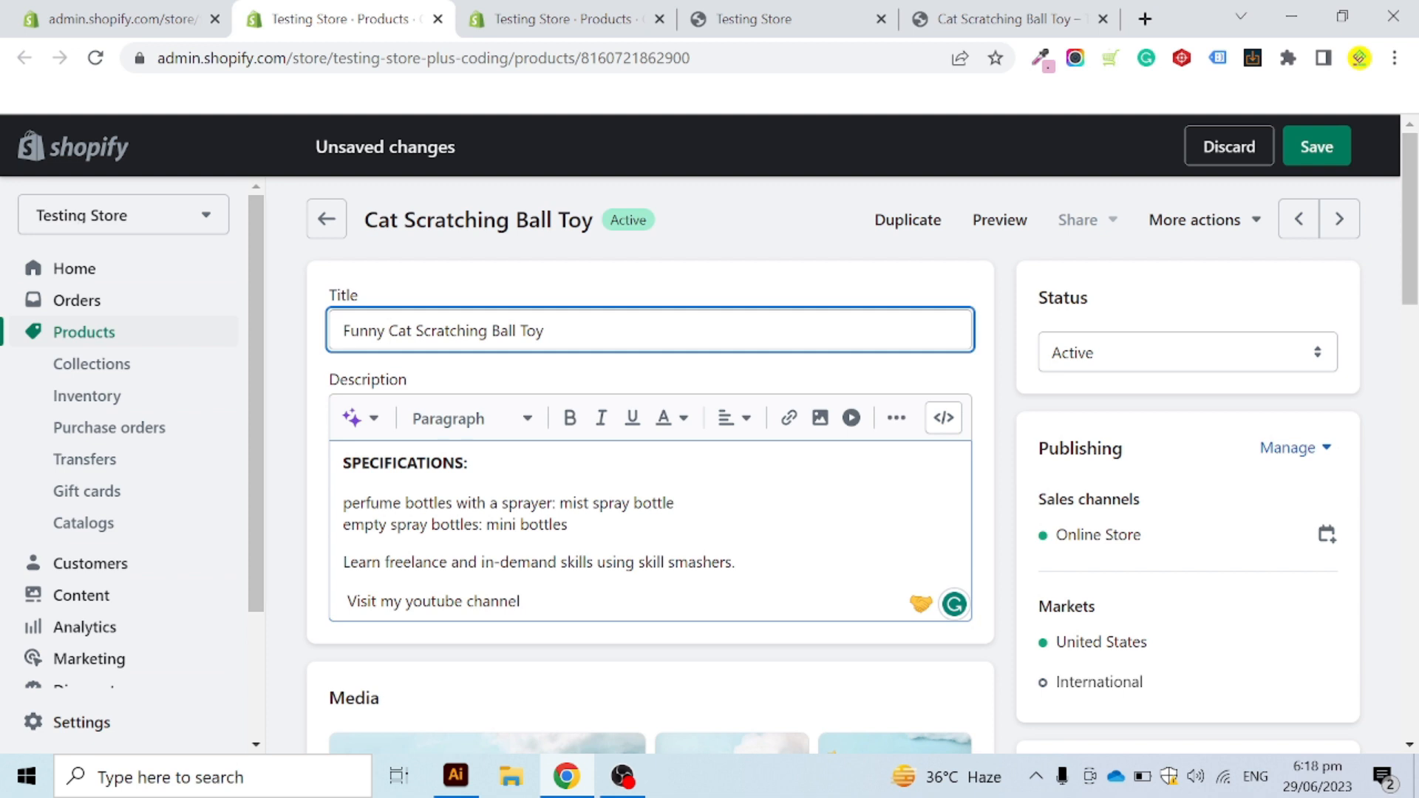
left_click(784, 331)
Step: Remove the bold formatting from the "SPECIFICATIONS:" line in the description and format it as Heading 1
left_click_drag(1417, 226, 1417, 225)
left_click_drag(1413, 217, 1415, 223)
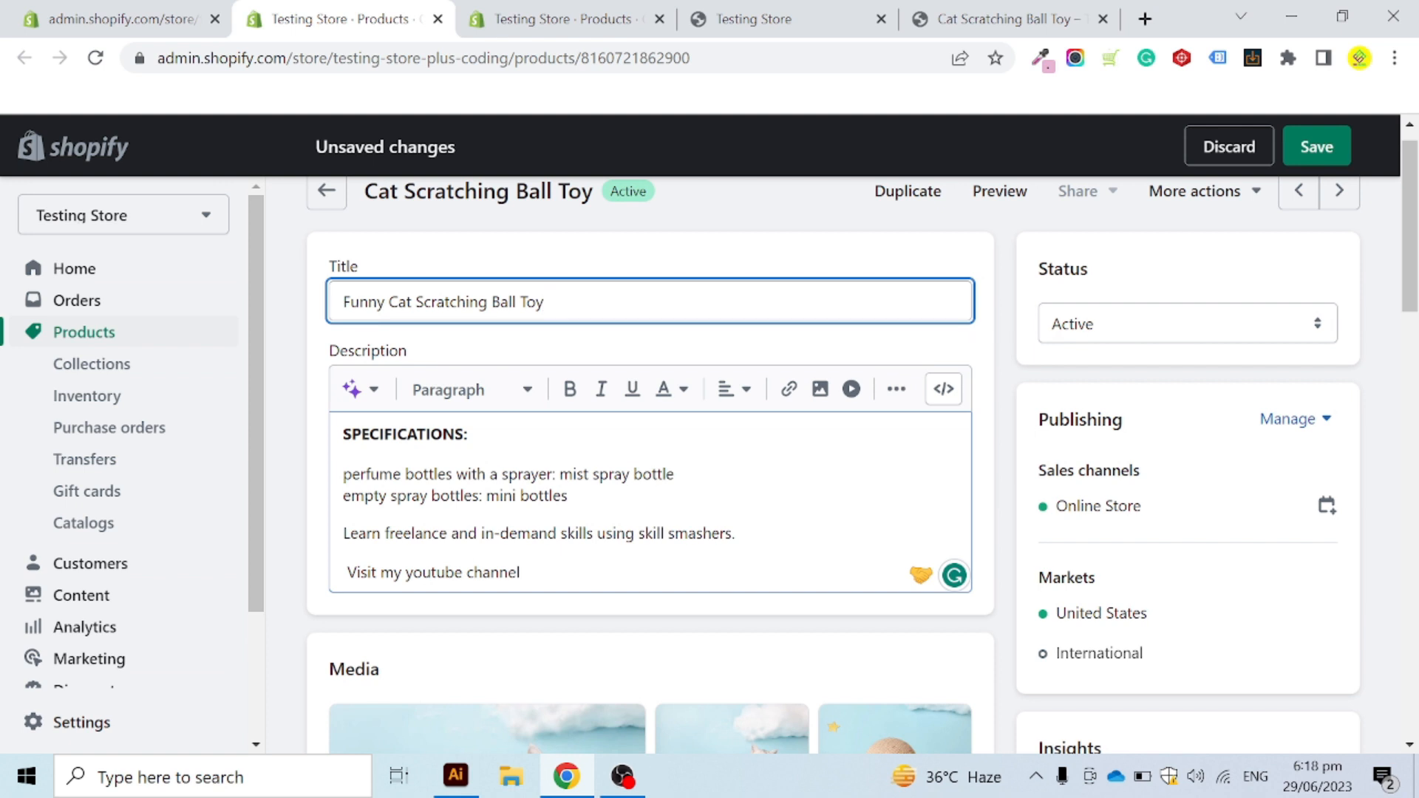
left_click(469, 434)
left_click_drag(468, 433, 342, 434)
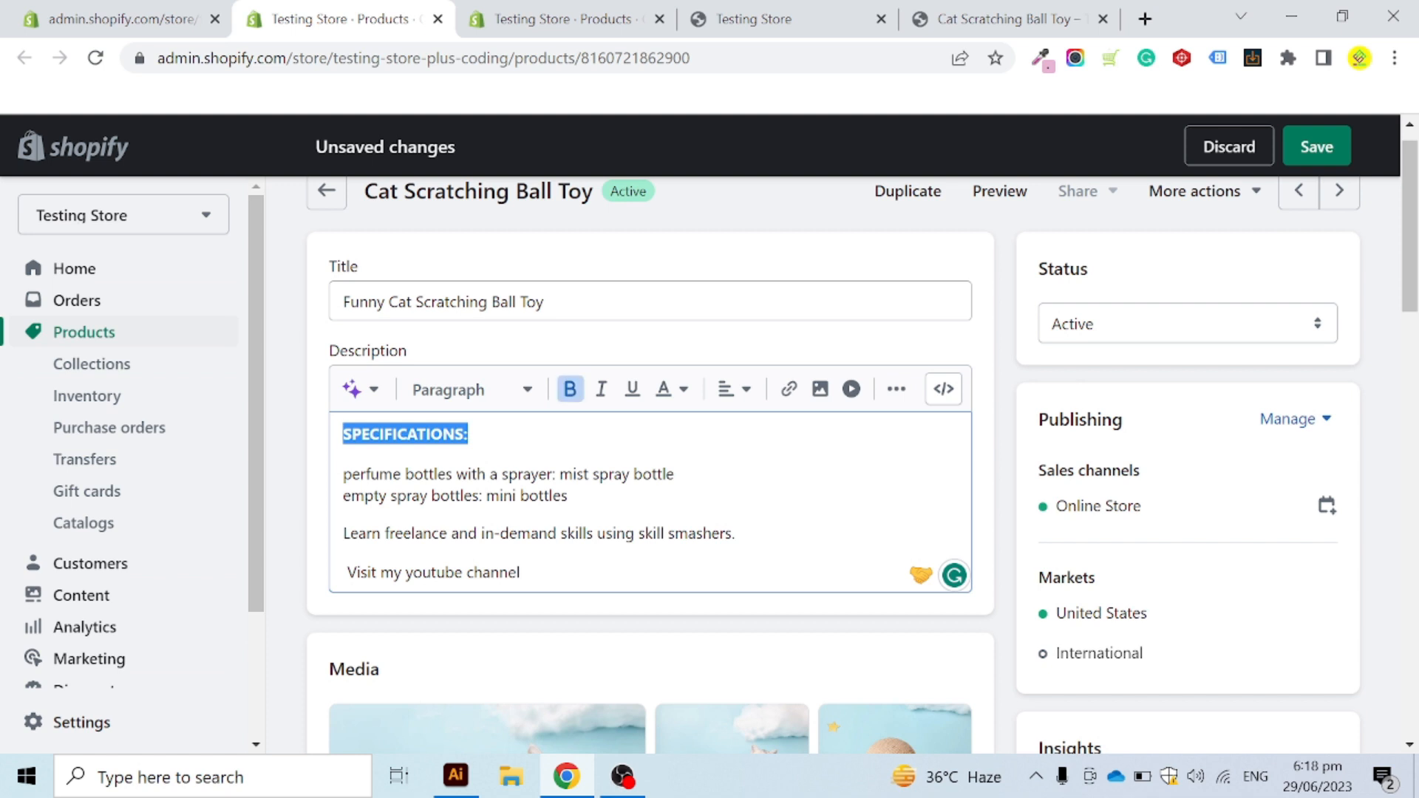
left_click(570, 390)
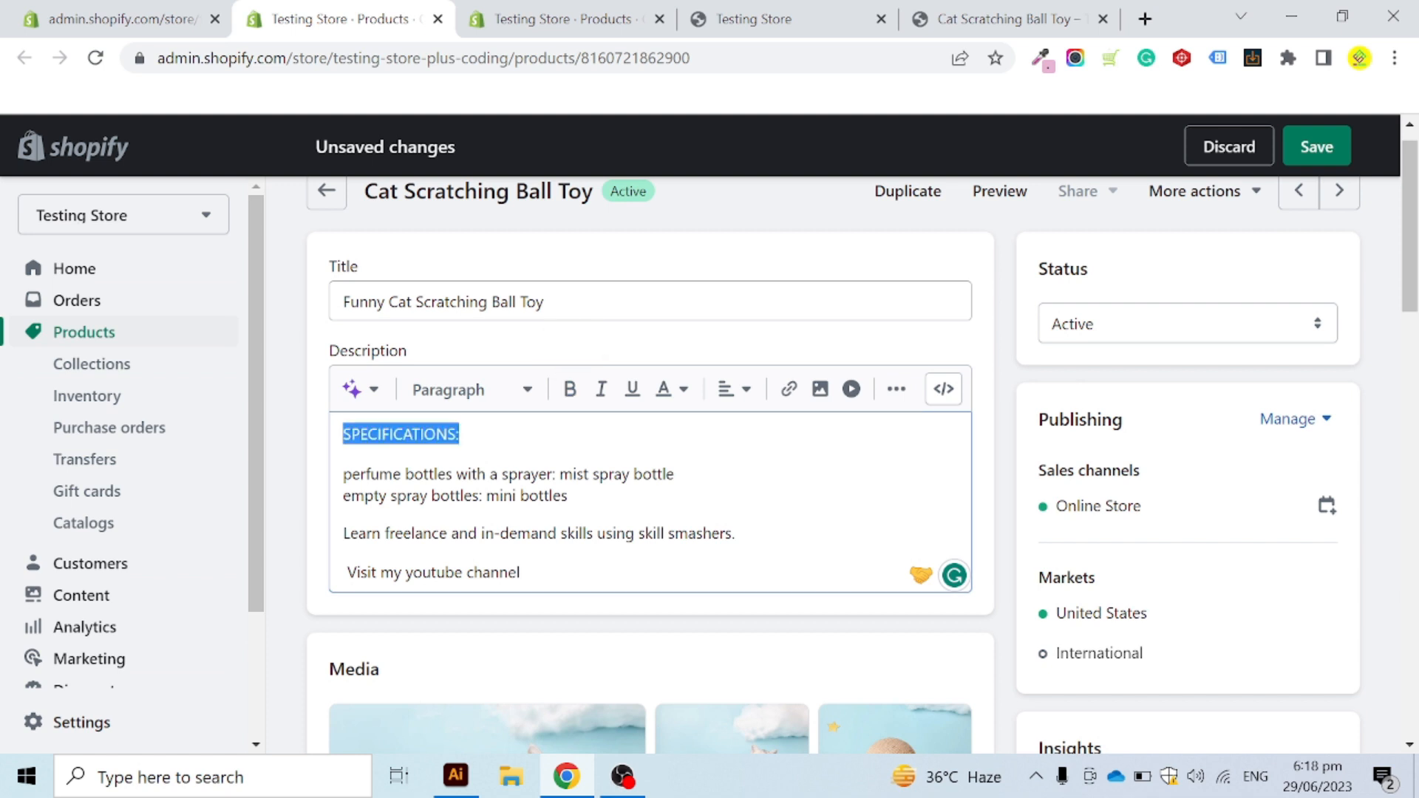
left_click(523, 400)
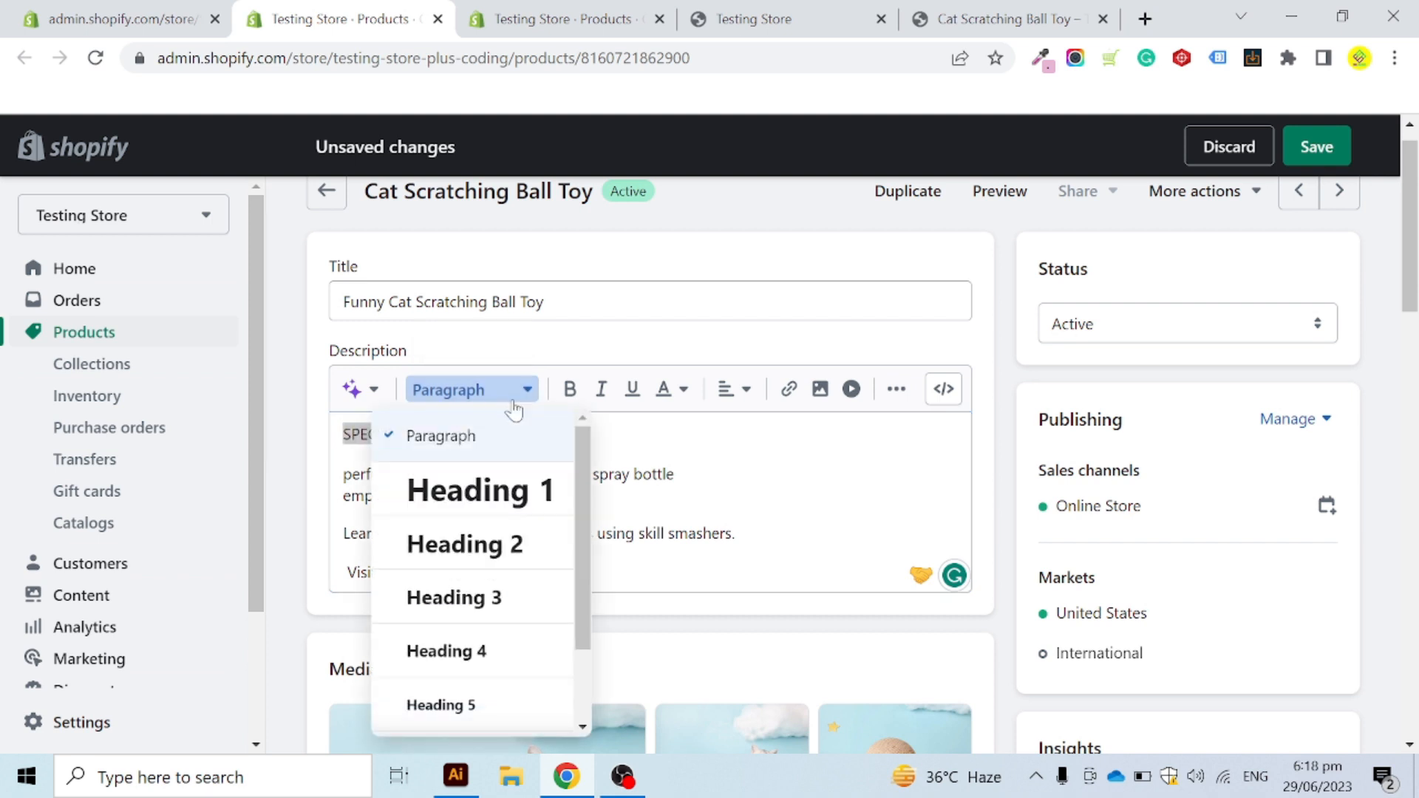
left_click(492, 494)
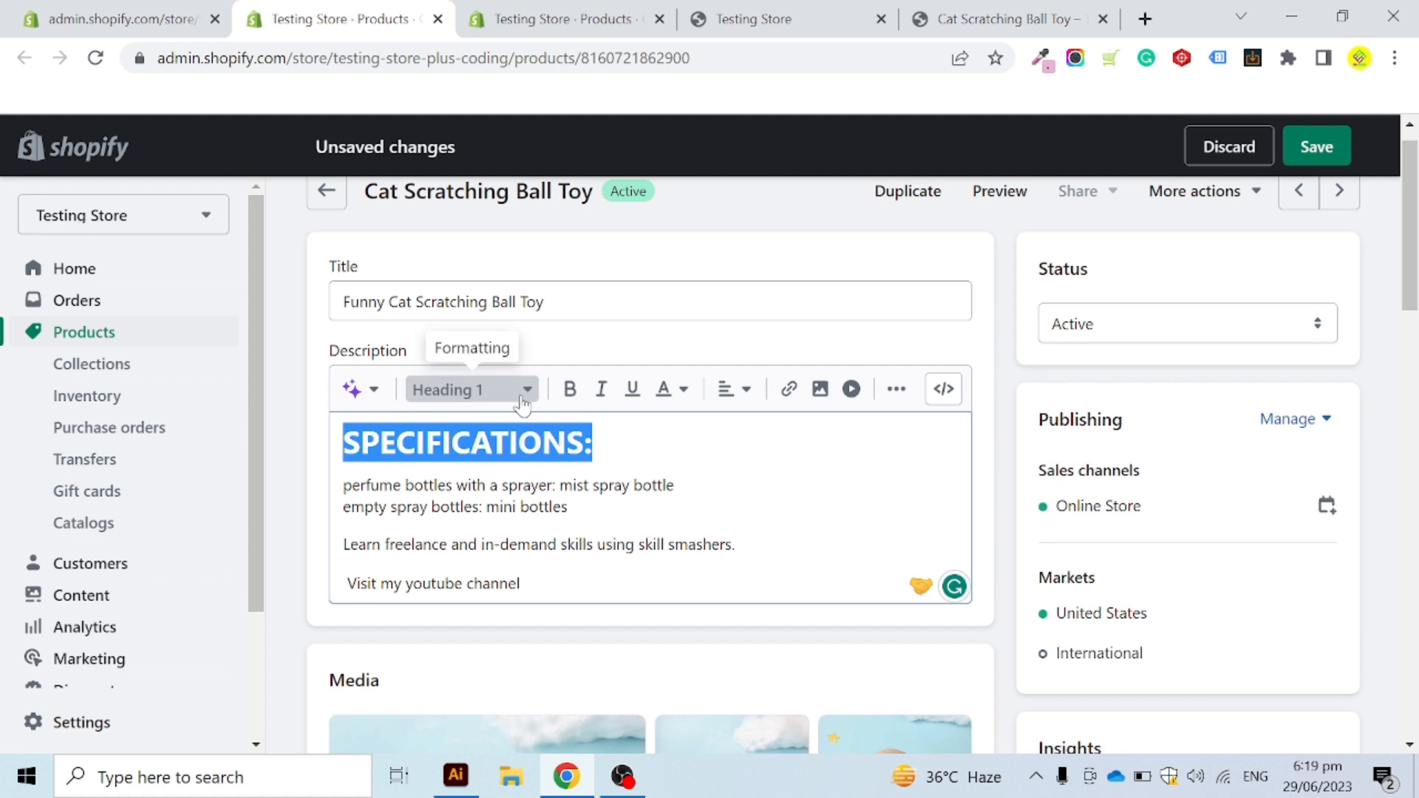
Step: Change the "SPECIFICATIONS:" line's format to Heading 6
left_click(473, 389)
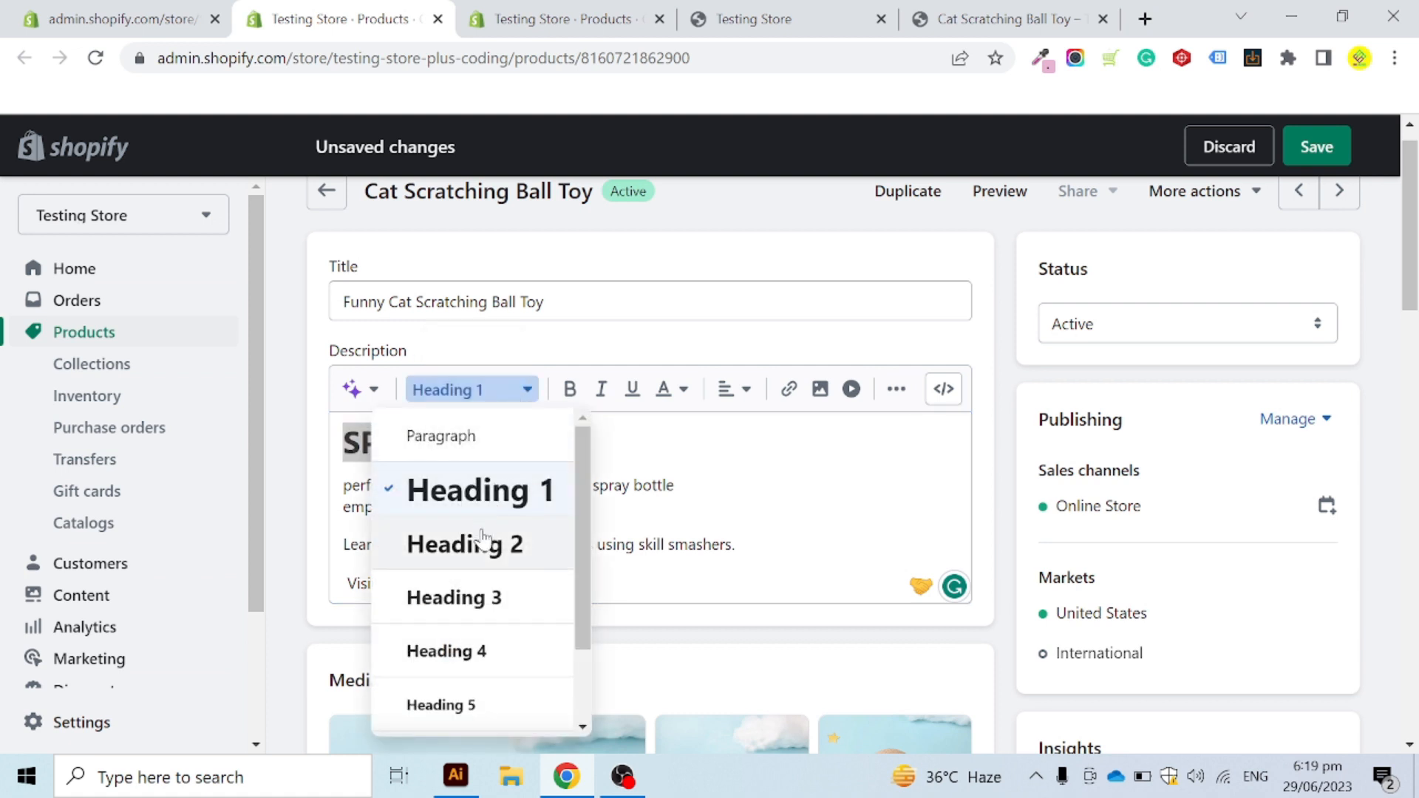
scroll(477, 536, "down", 2)
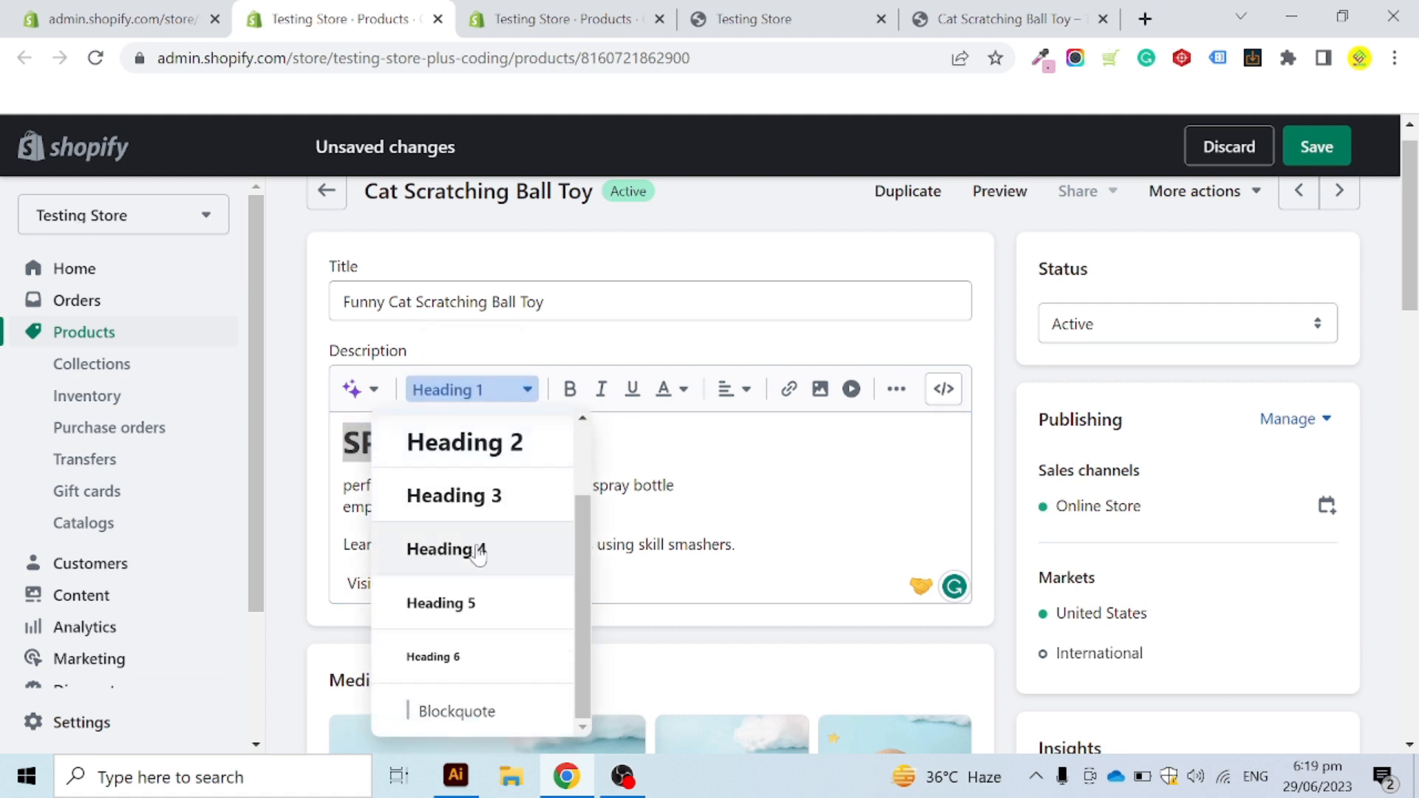
left_click(456, 652)
Step: Set the "SPECIFICATIONS:" line back to the Paragraph format
left_click(429, 430)
left_click_drag(428, 430, 343, 430)
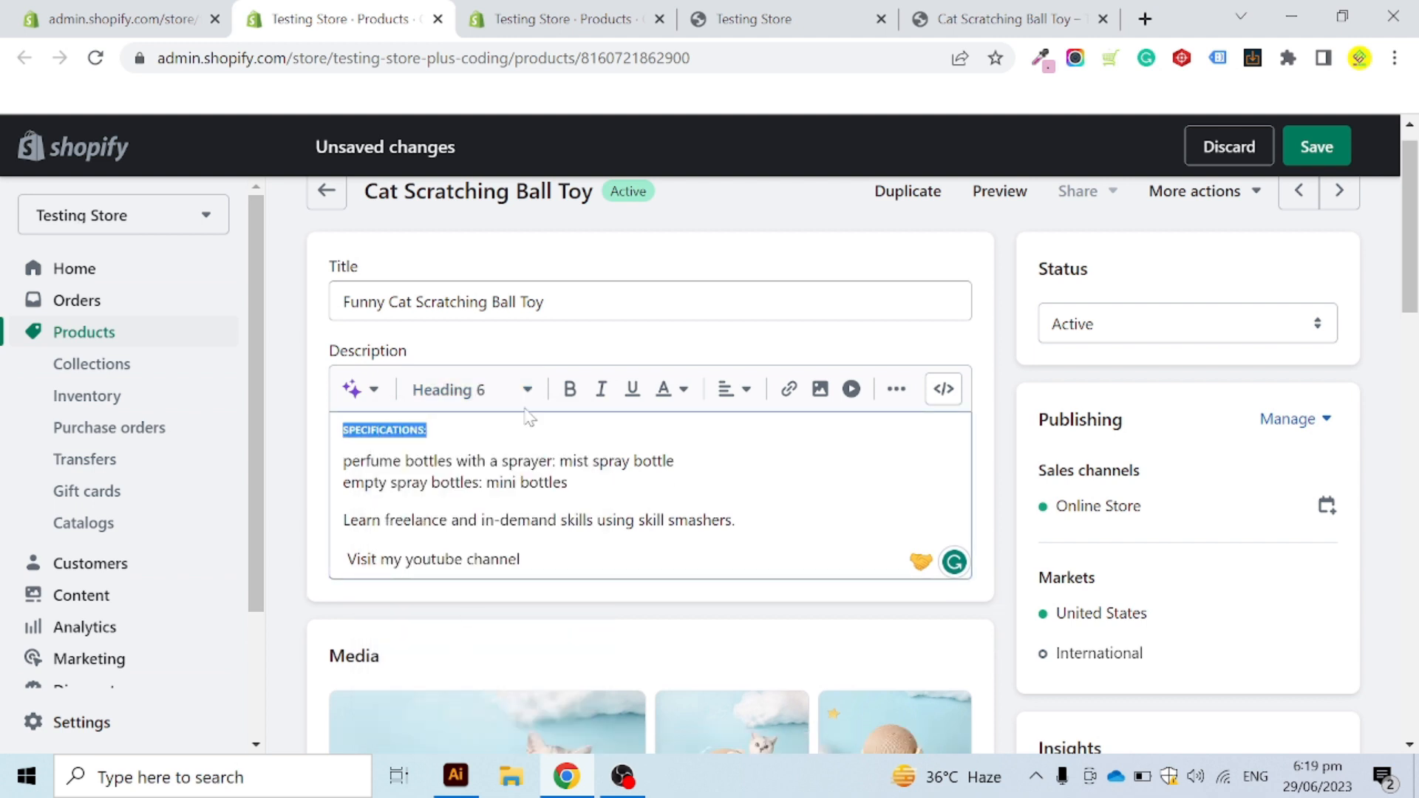
left_click(513, 388)
left_click(476, 455)
left_click(468, 473)
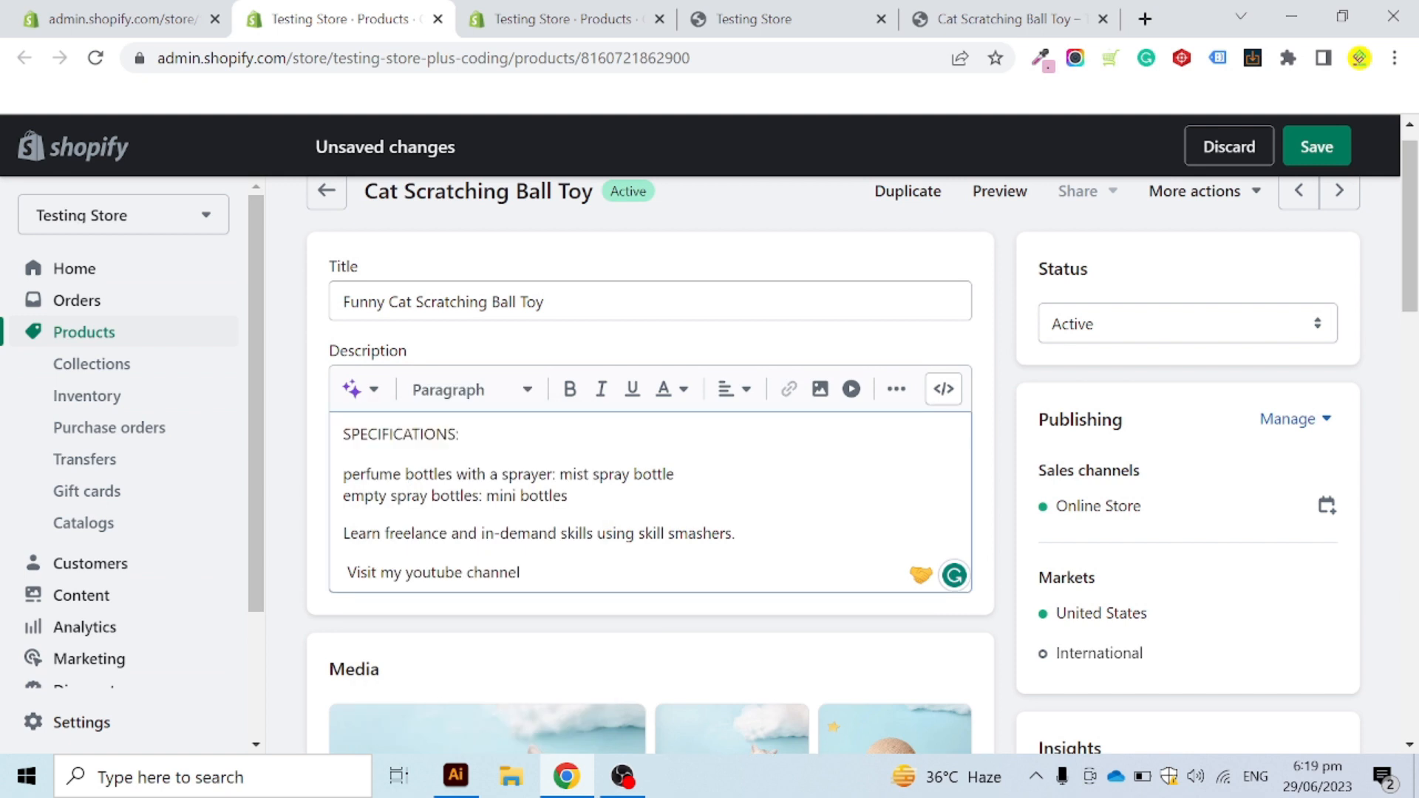
Step: Make the "SPECIFICATIONS:" line in the description bold
left_click_drag(459, 434, 342, 434)
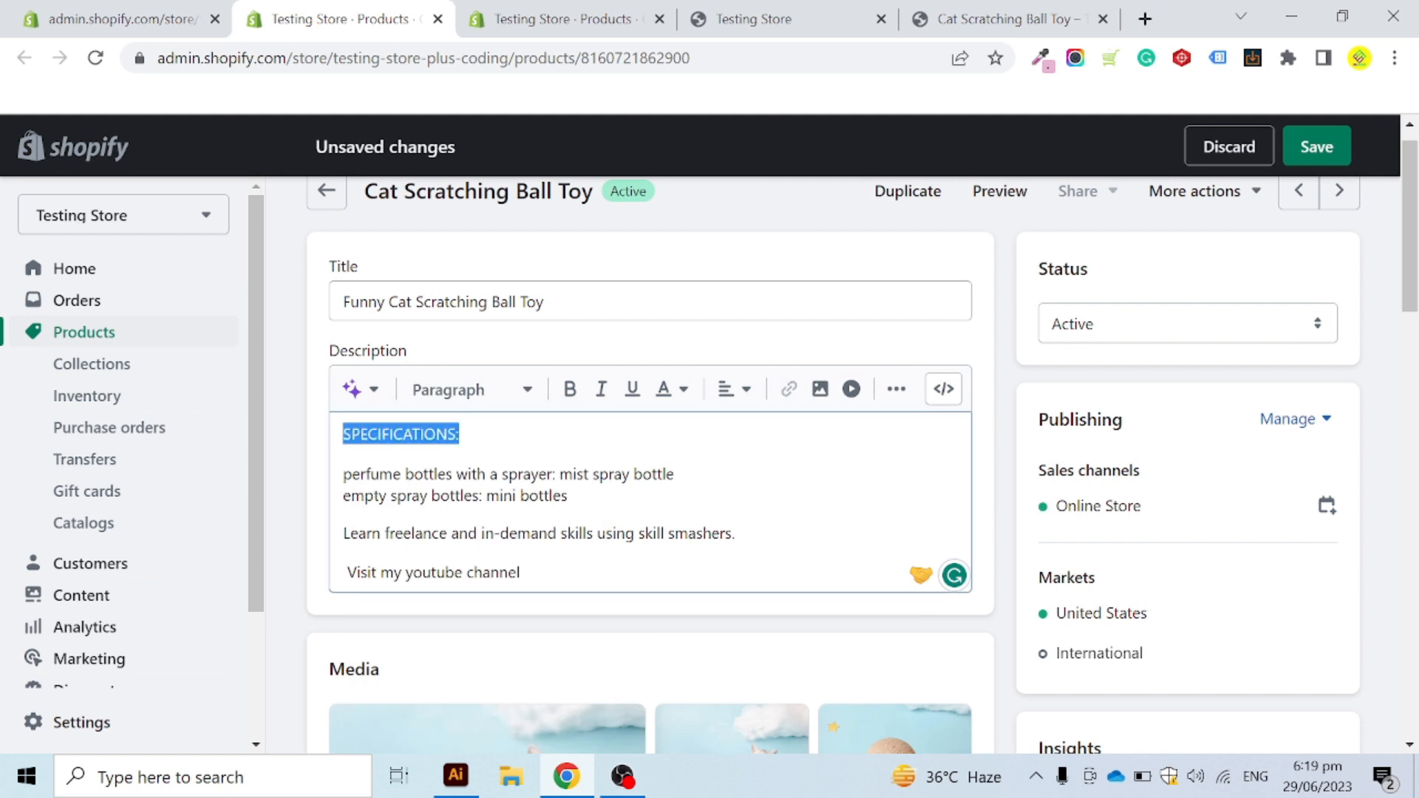
left_click(570, 405)
left_click(495, 473)
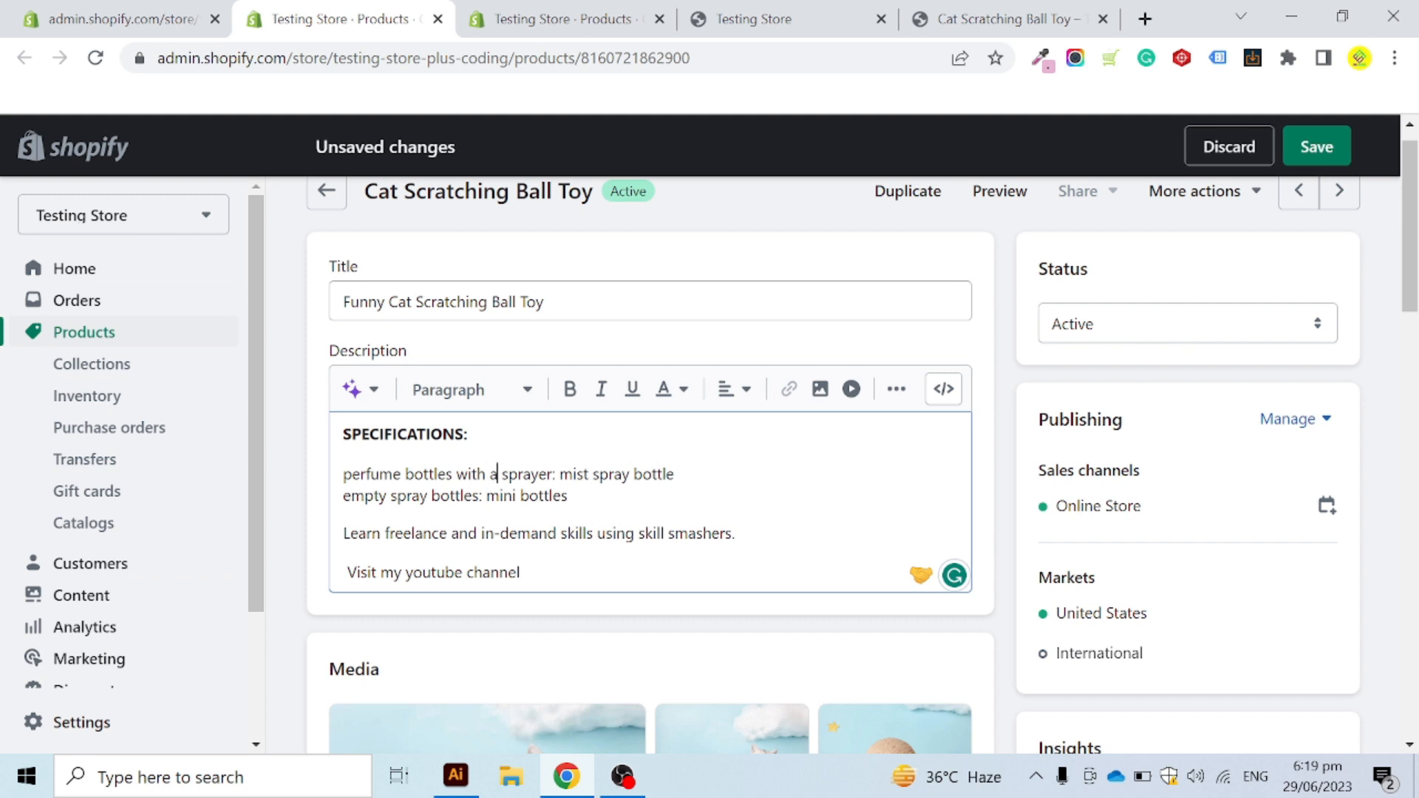
Step: Italicize the "SPECIFICATIONS:" line in the description
left_click_drag(468, 435, 342, 435)
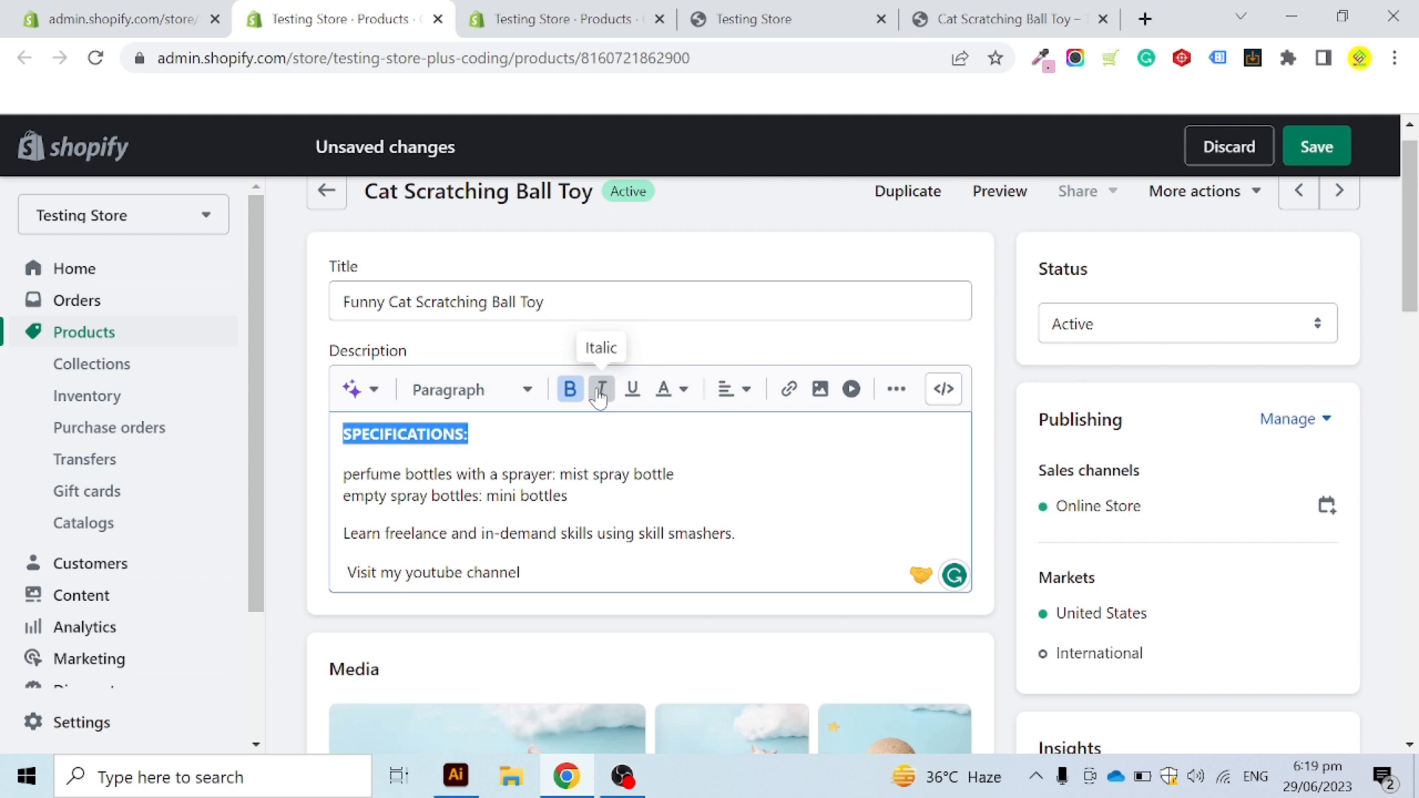
left_click(599, 392)
key("Right")
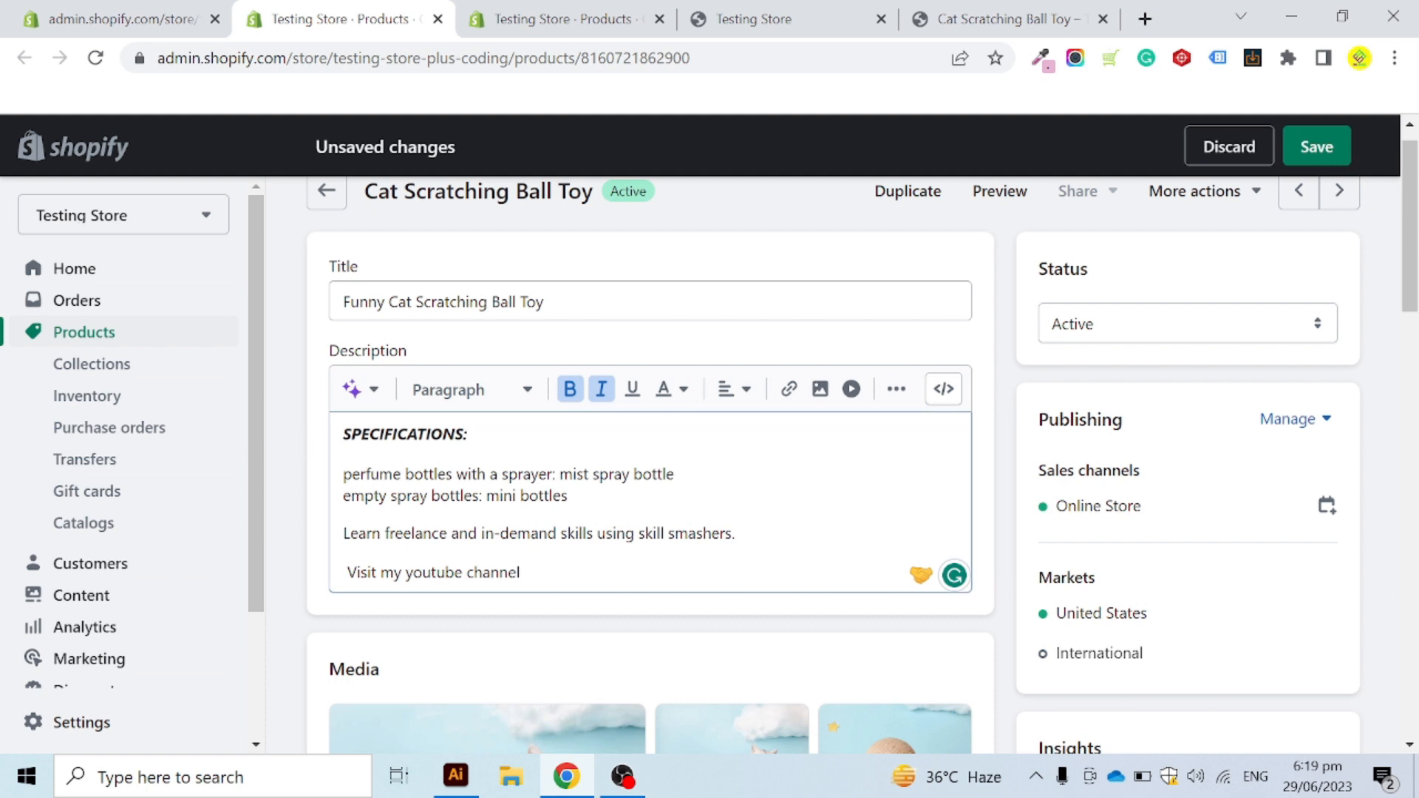
Step: Underline the "SPECIFICATIONS:" line in the description
key("shift+Left")
key("shift+Left")
key("shift+Left")
key("shift+Left")
key("shift+Left")
key("shift+Left")
key("shift+Left")
key("shift+Left")
key("shift+Left")
key("shift+Left")
key("shift+Left")
key("shift+Left")
key("shift+Left")
key("shift+Left")
key("shift+Left")
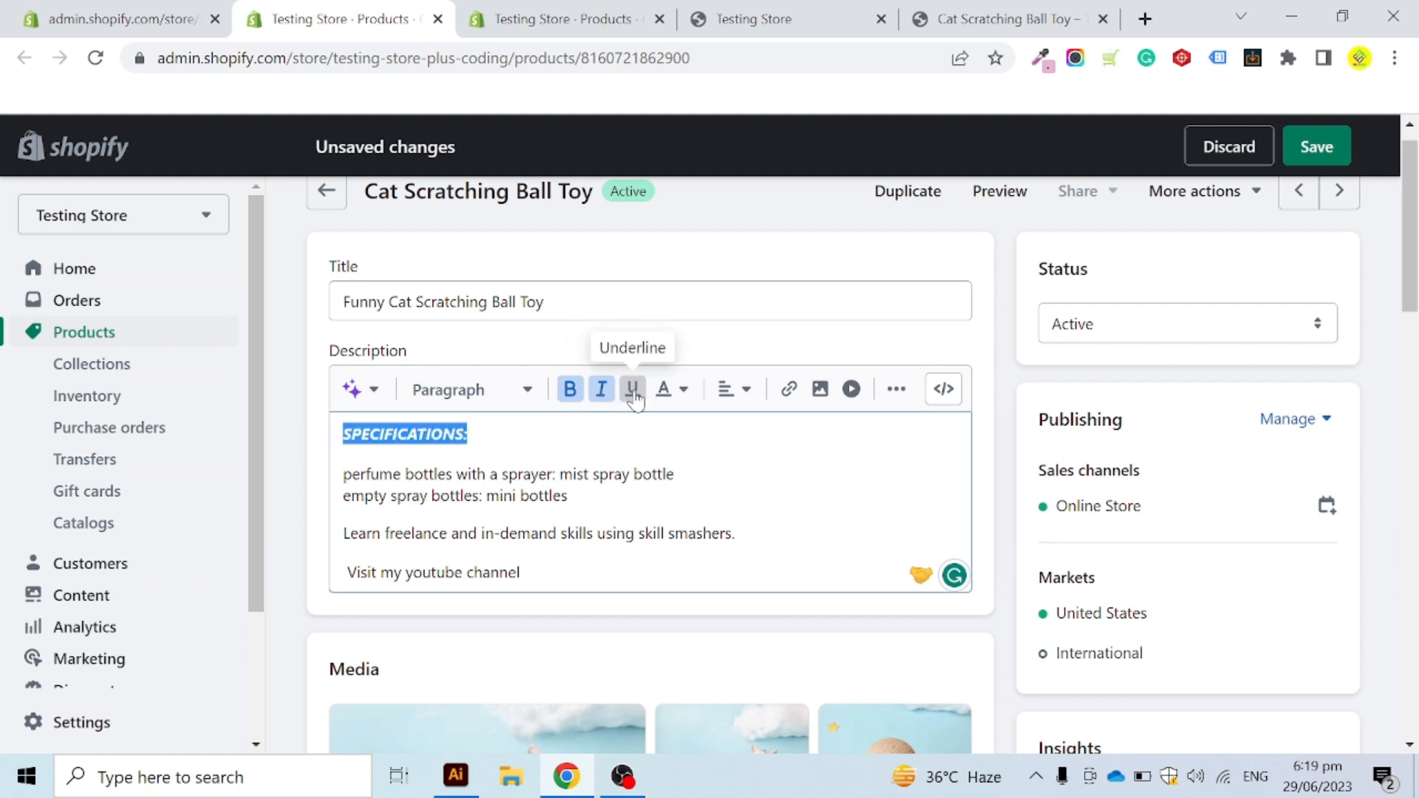
left_click(633, 392)
left_click(517, 474)
Step: Set the text color of the "SPECIFICATIONS:" line to red #EF0000
left_click_drag(468, 434, 342, 435)
left_click(428, 474)
left_click_drag(469, 434, 343, 435)
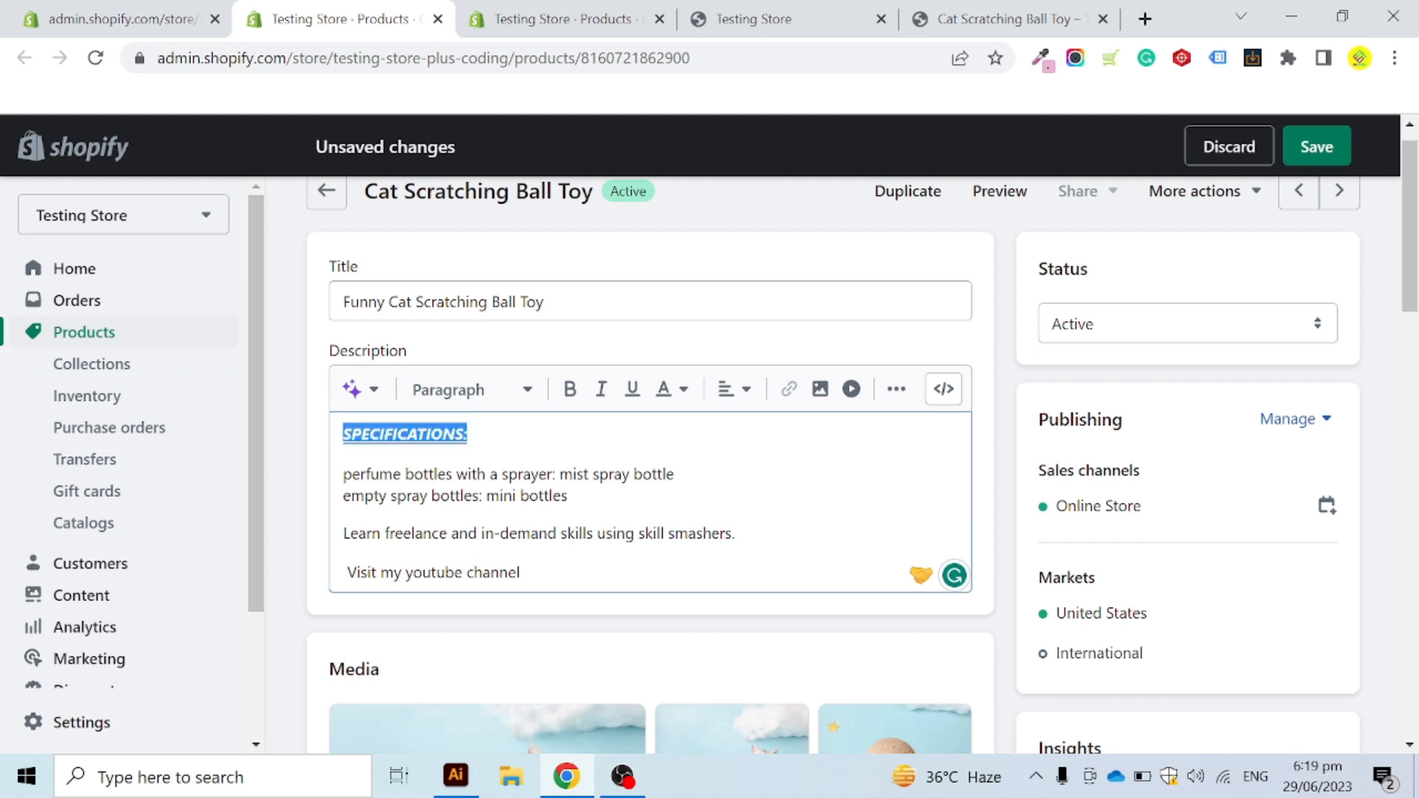
left_click(675, 392)
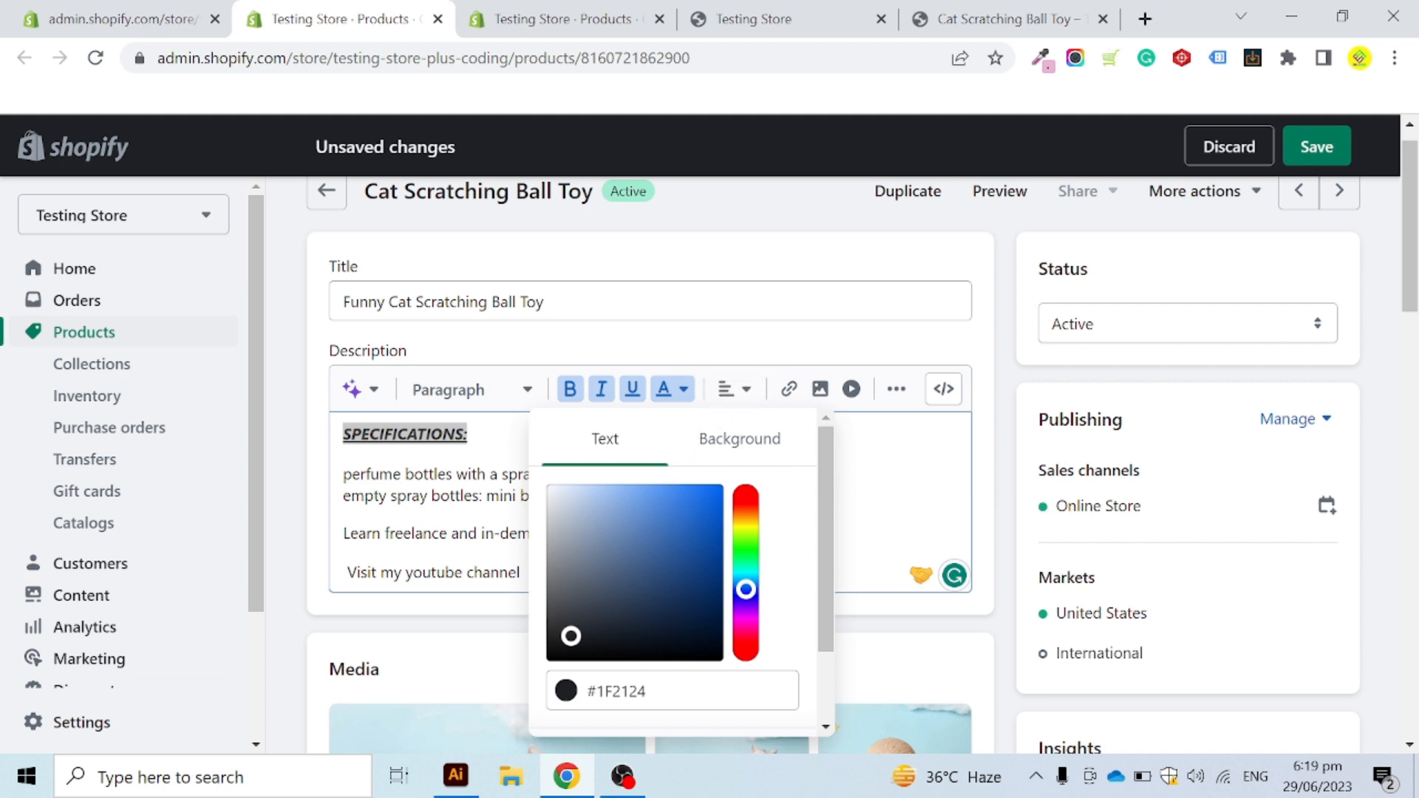
left_click(469, 435)
left_click_drag(469, 434, 342, 435)
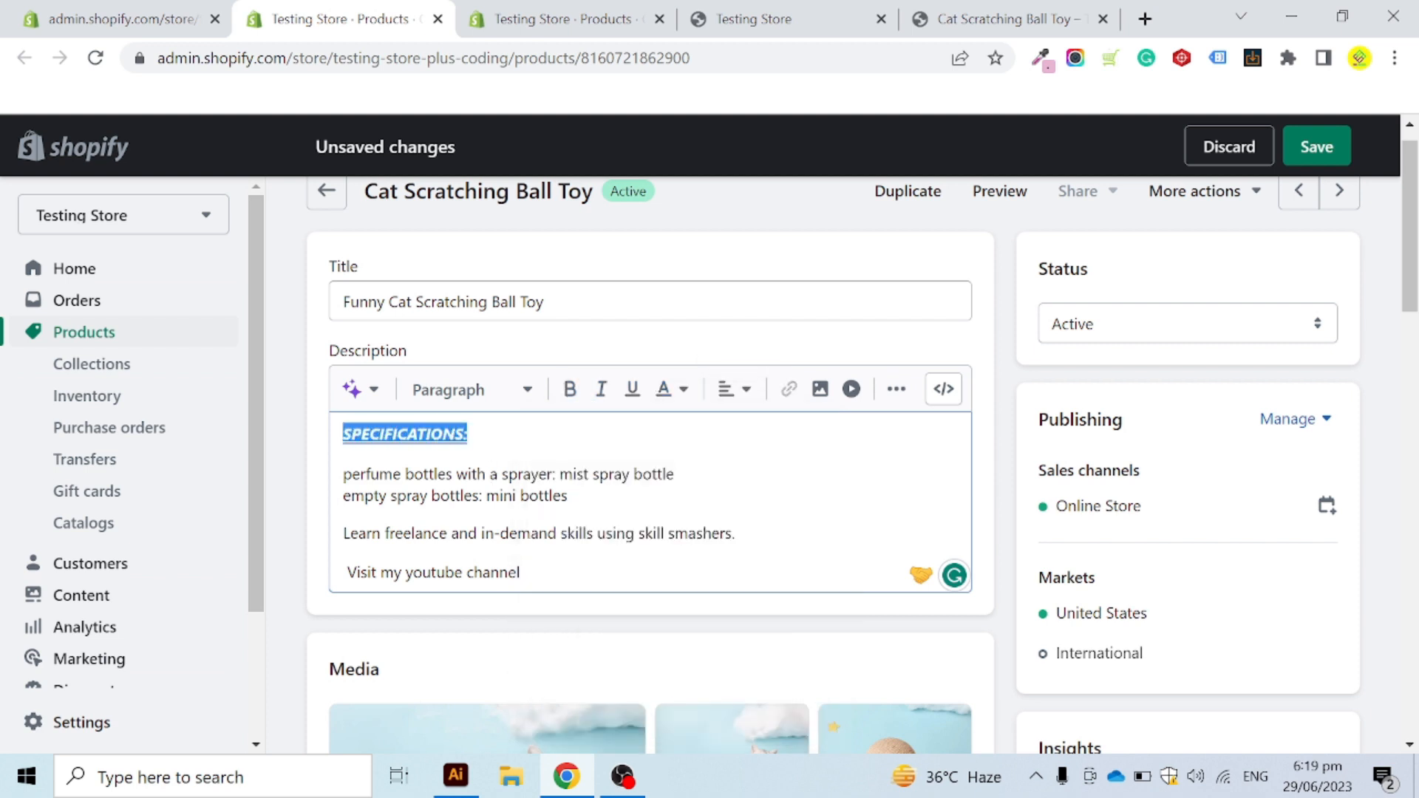
left_click(681, 394)
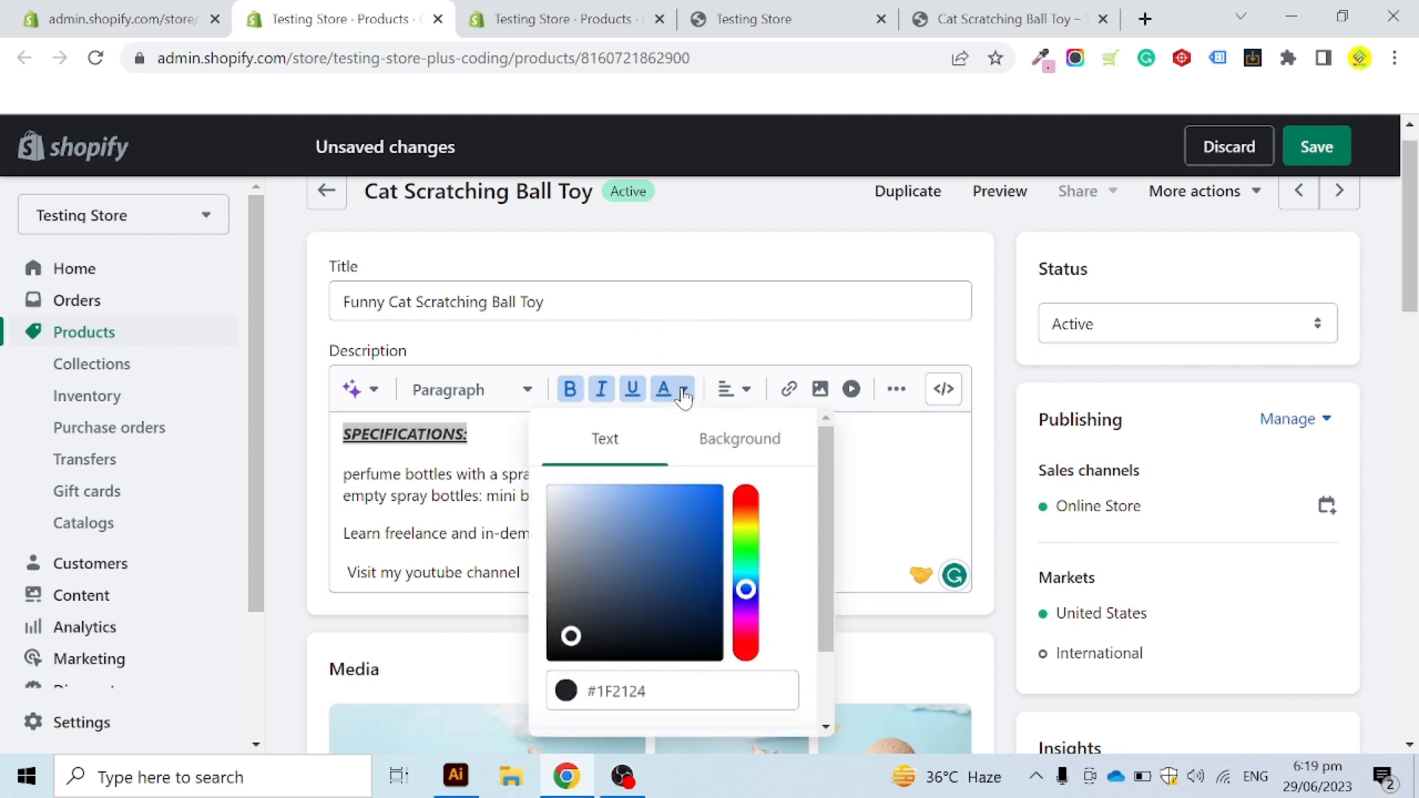
left_click_drag(746, 589, 728, 488)
left_click(723, 495)
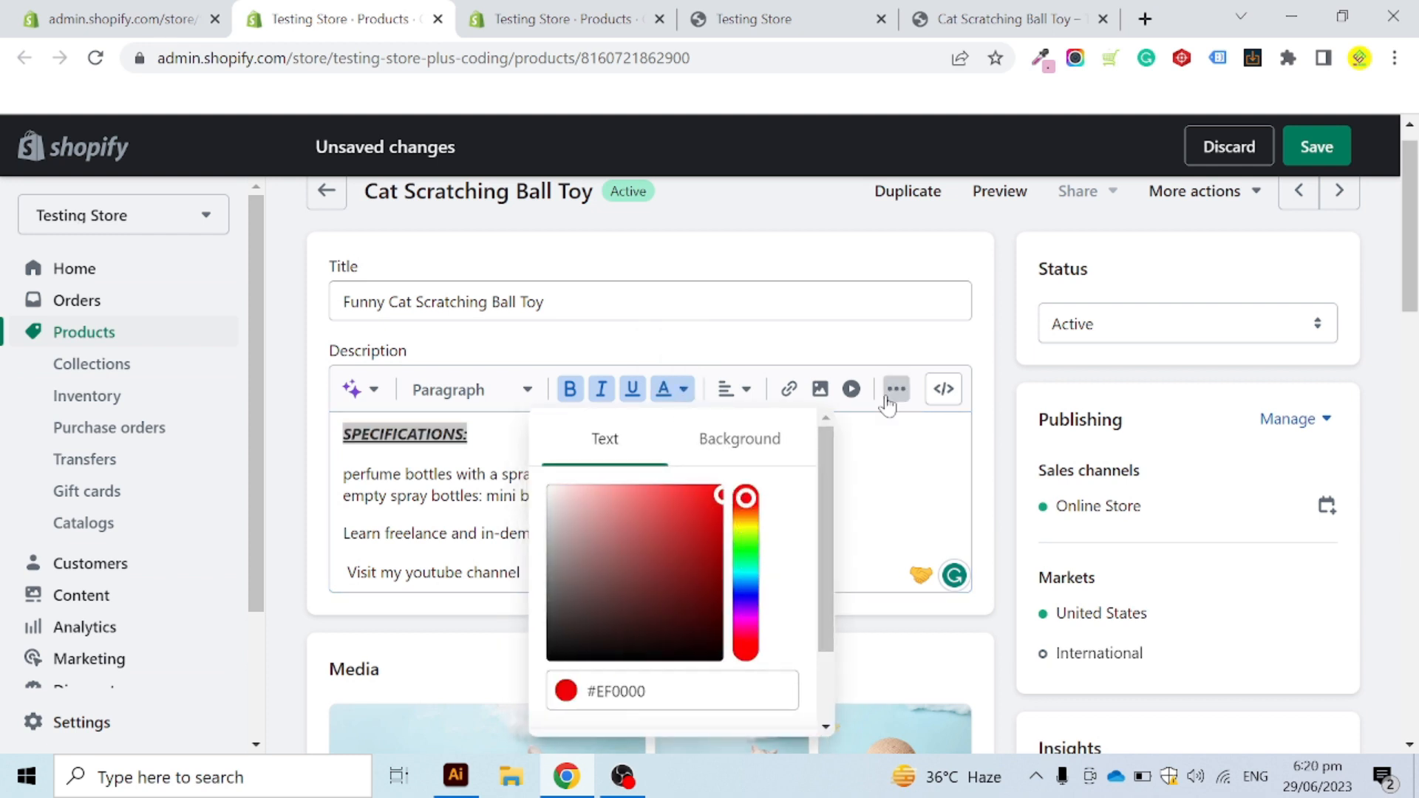
left_click(884, 498)
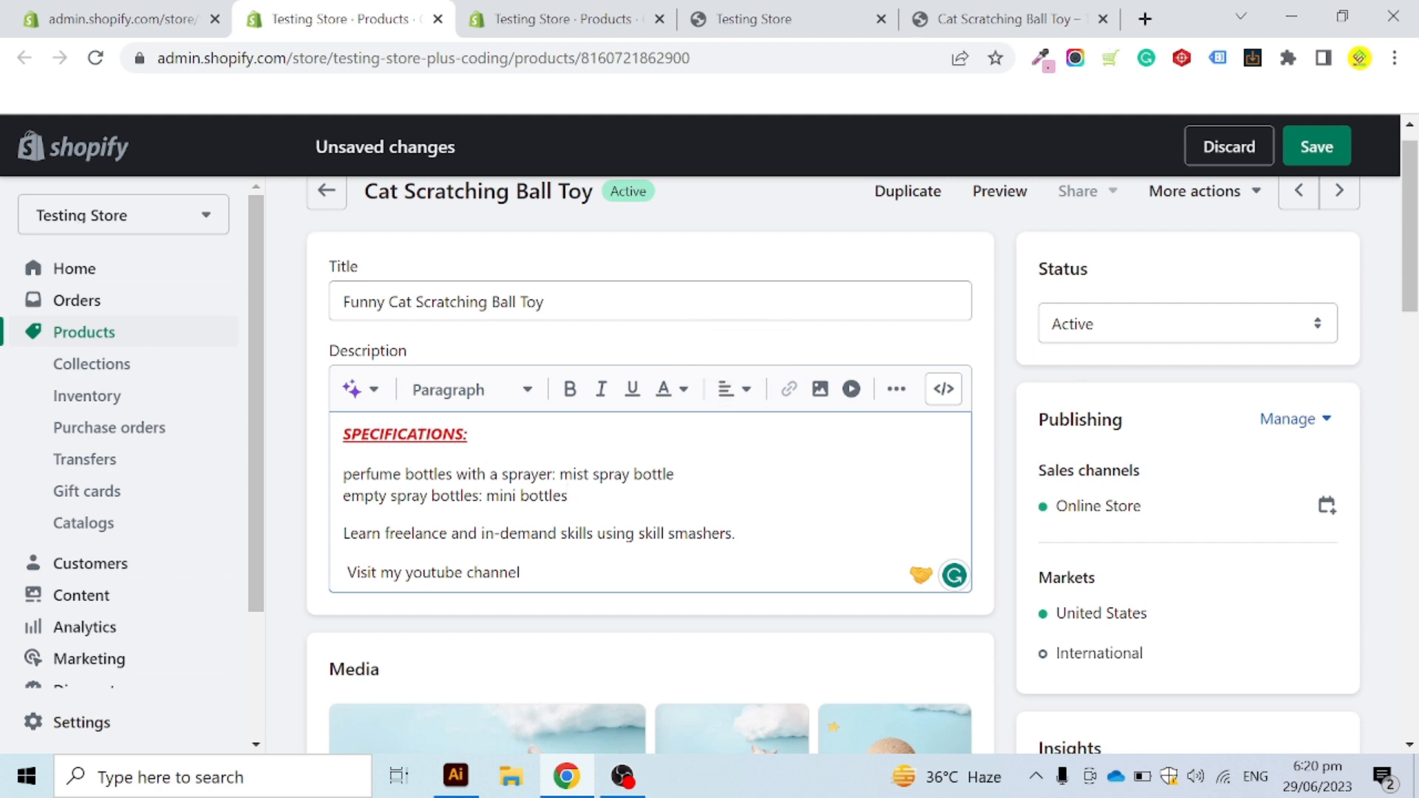
Step: Right-align the "Learn freelance and in-demand skills using skill smashers." line, and switch it to center alignment
scroll(580, 491, "down", 2)
left_click_drag(736, 422, 342, 422)
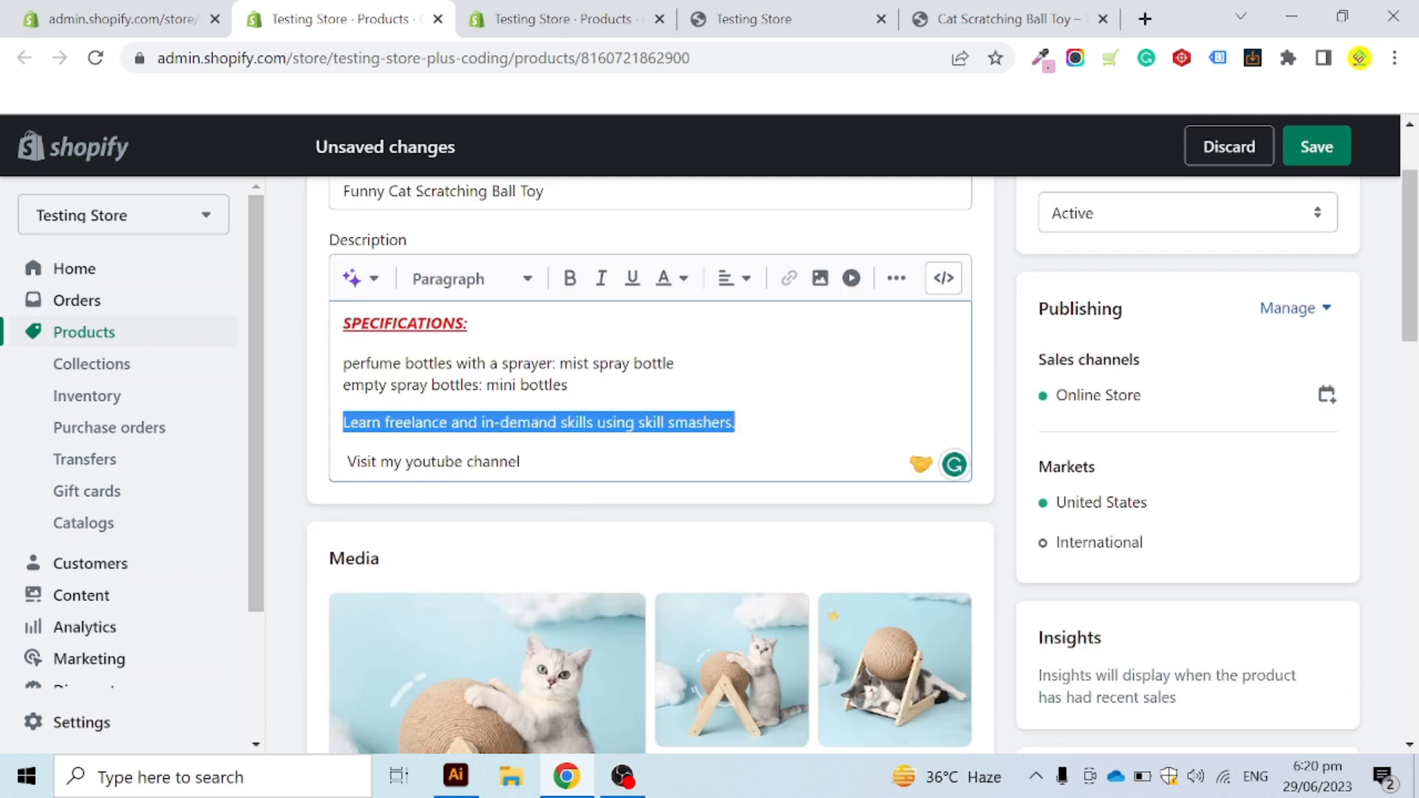
left_click(748, 281)
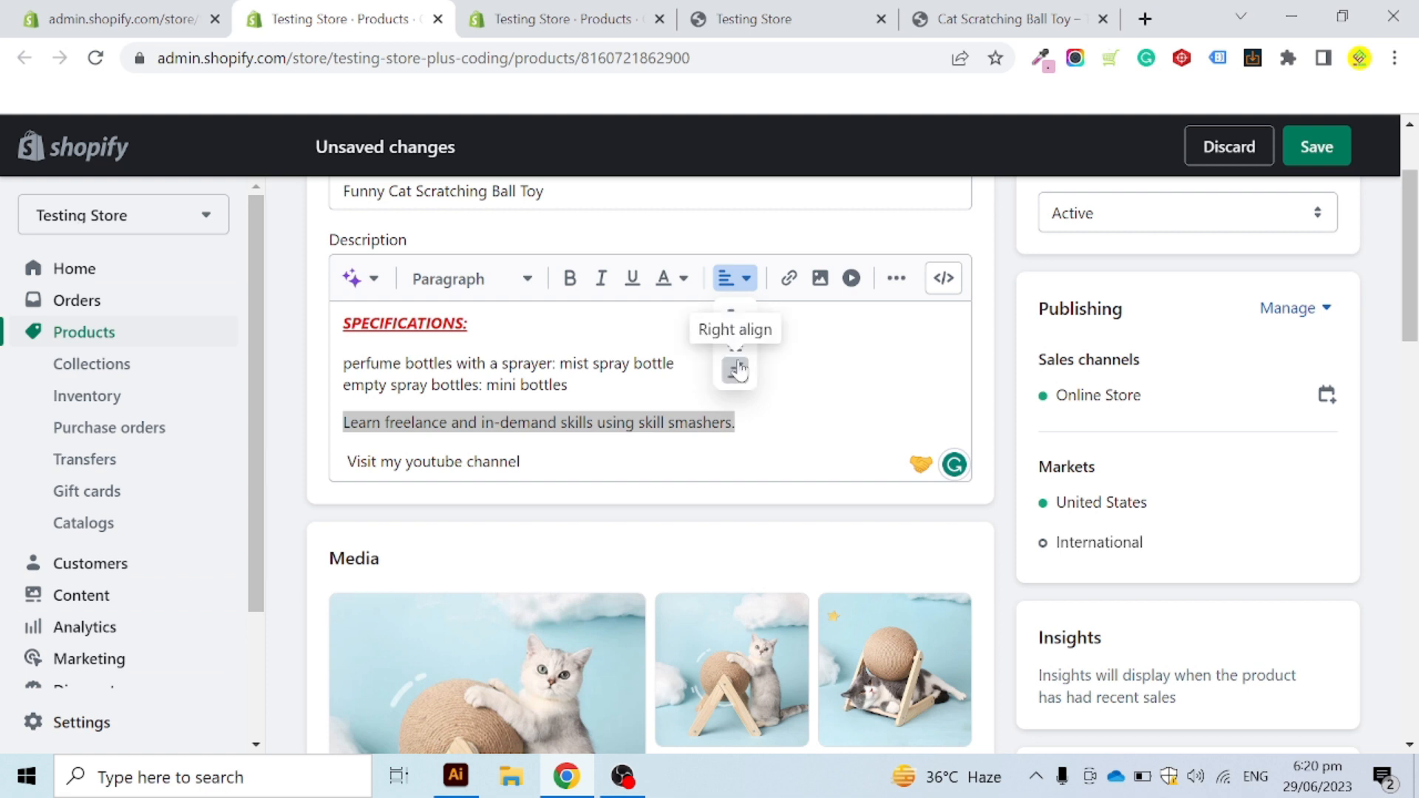
left_click(736, 370)
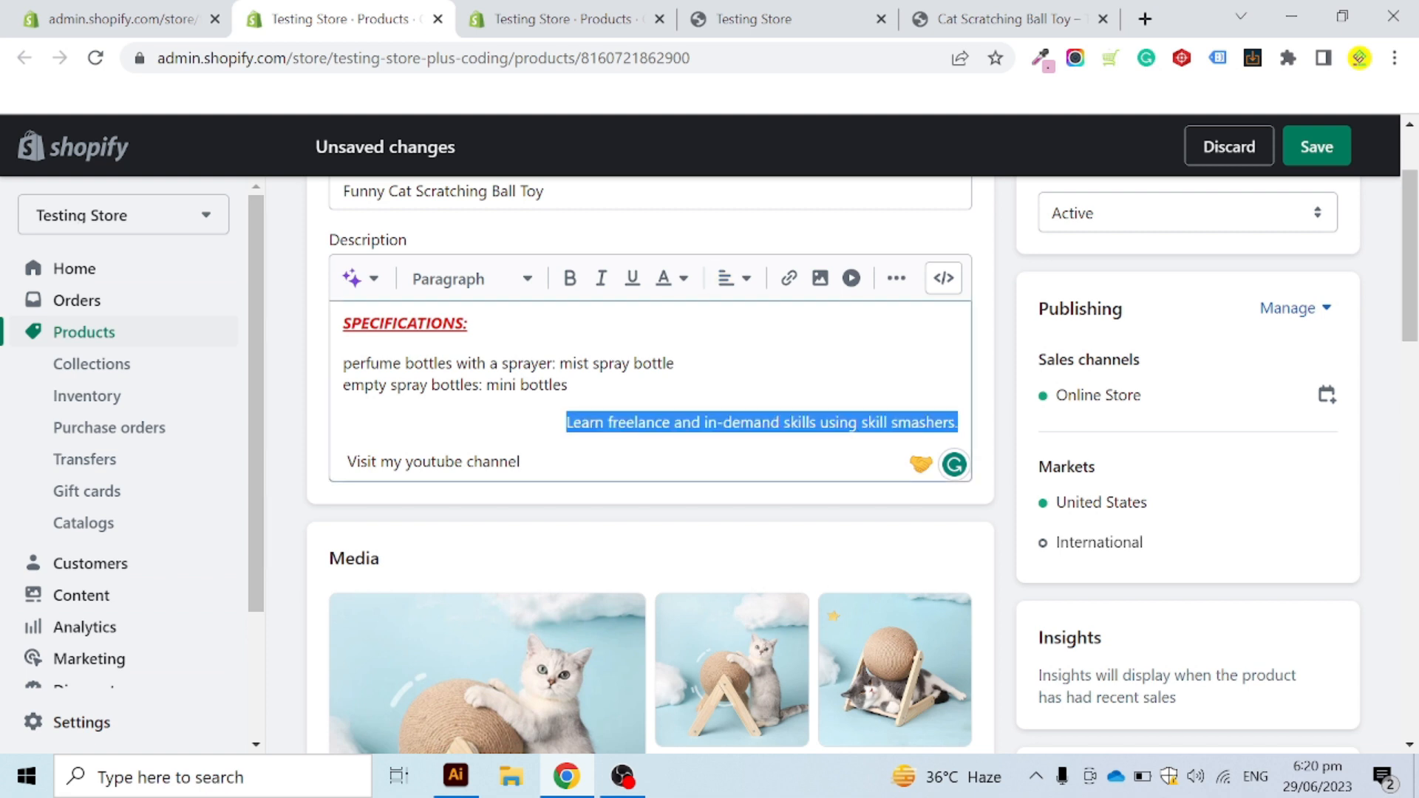
left_click(734, 278)
left_click(735, 345)
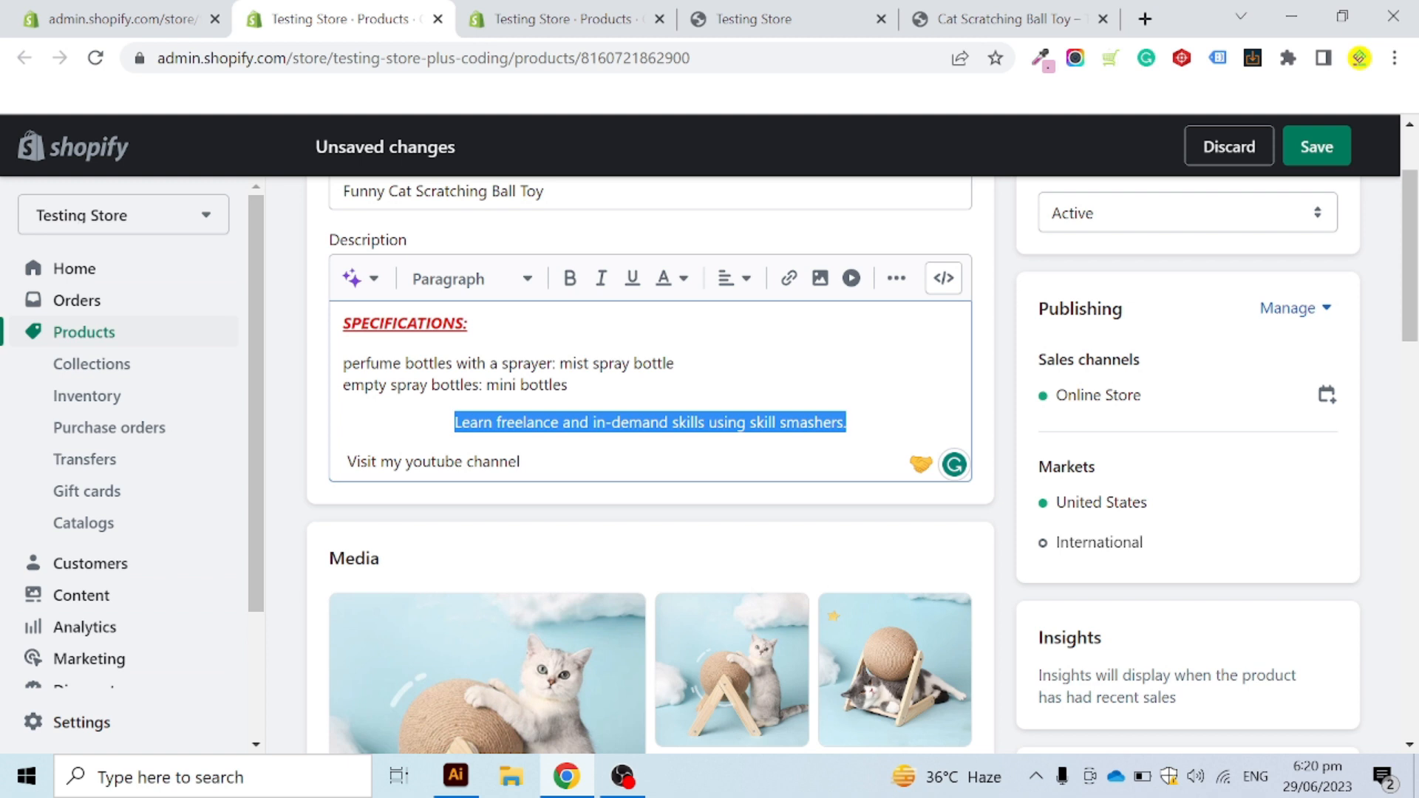
Step: Center-align both the "Learn freelance" line and the "Visit my youtube channel" line of the description
left_click(522, 462)
left_click_drag(522, 462, 453, 423)
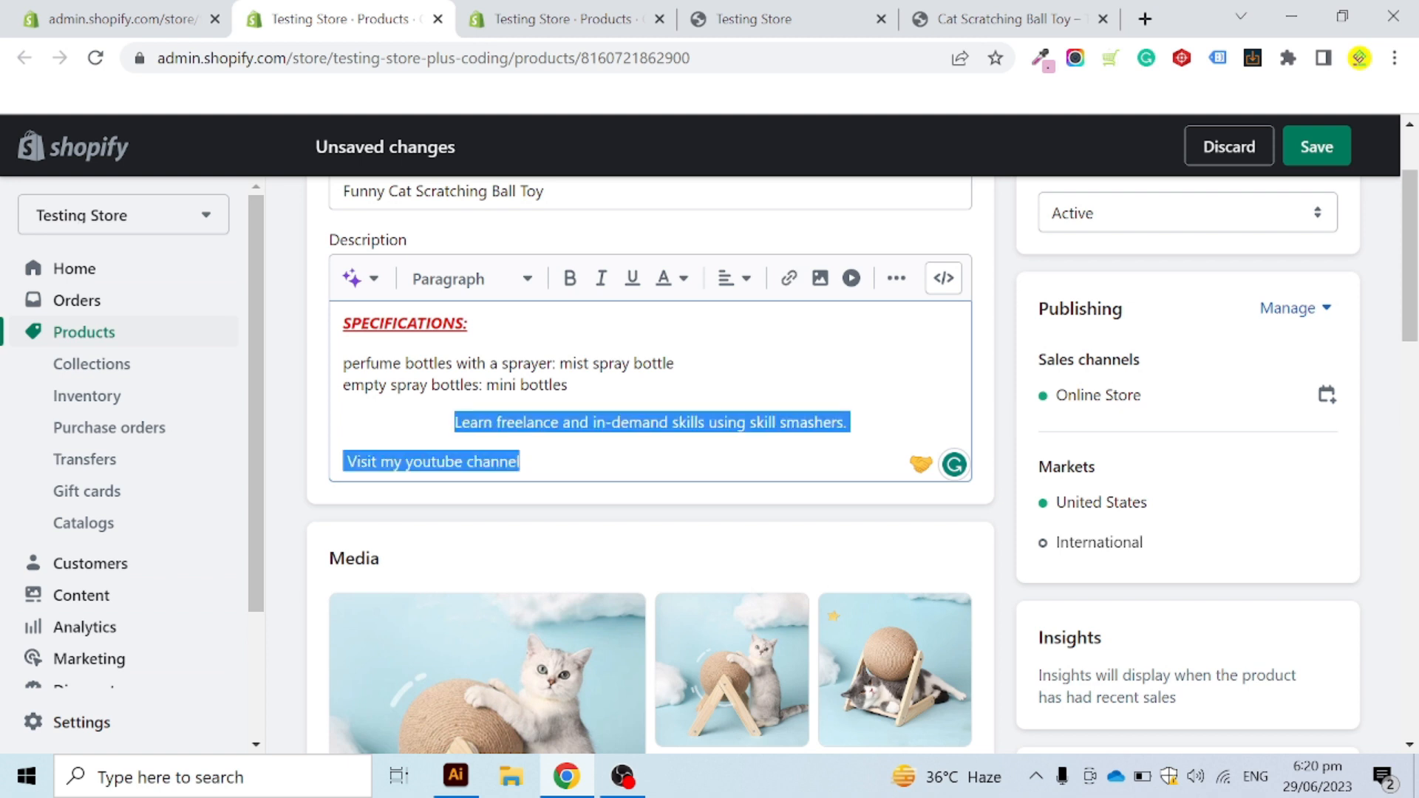
left_click(734, 278)
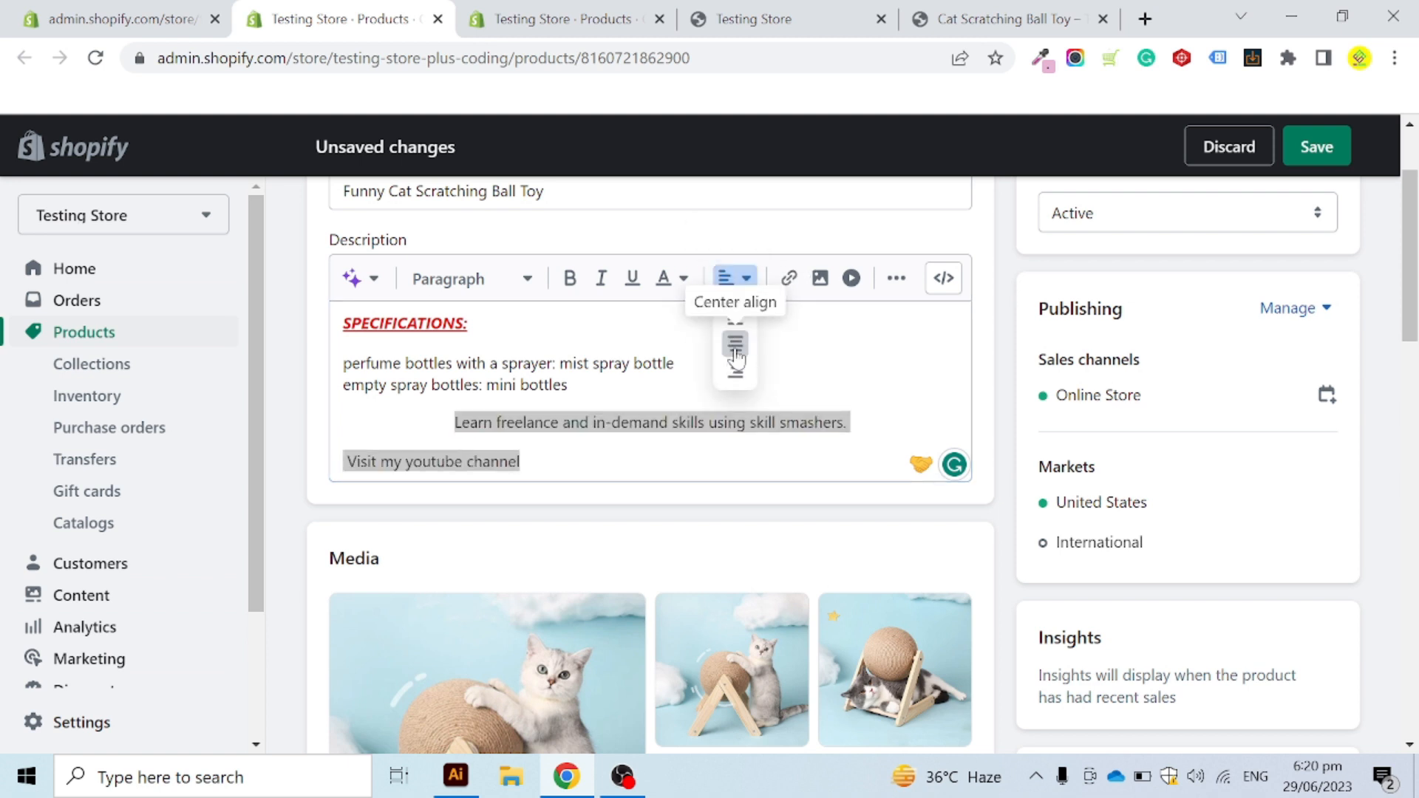
left_click(735, 346)
left_click(735, 278)
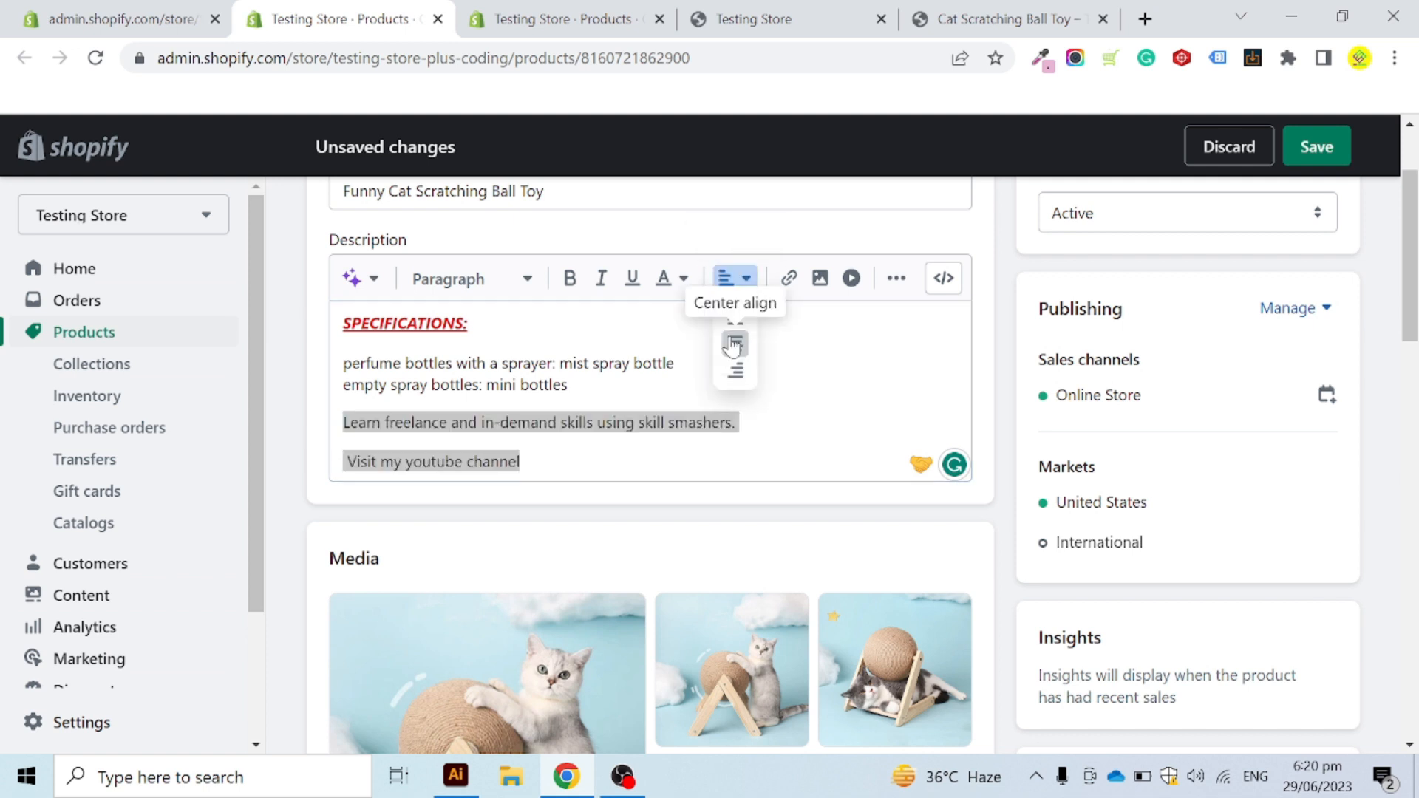
left_click(734, 346)
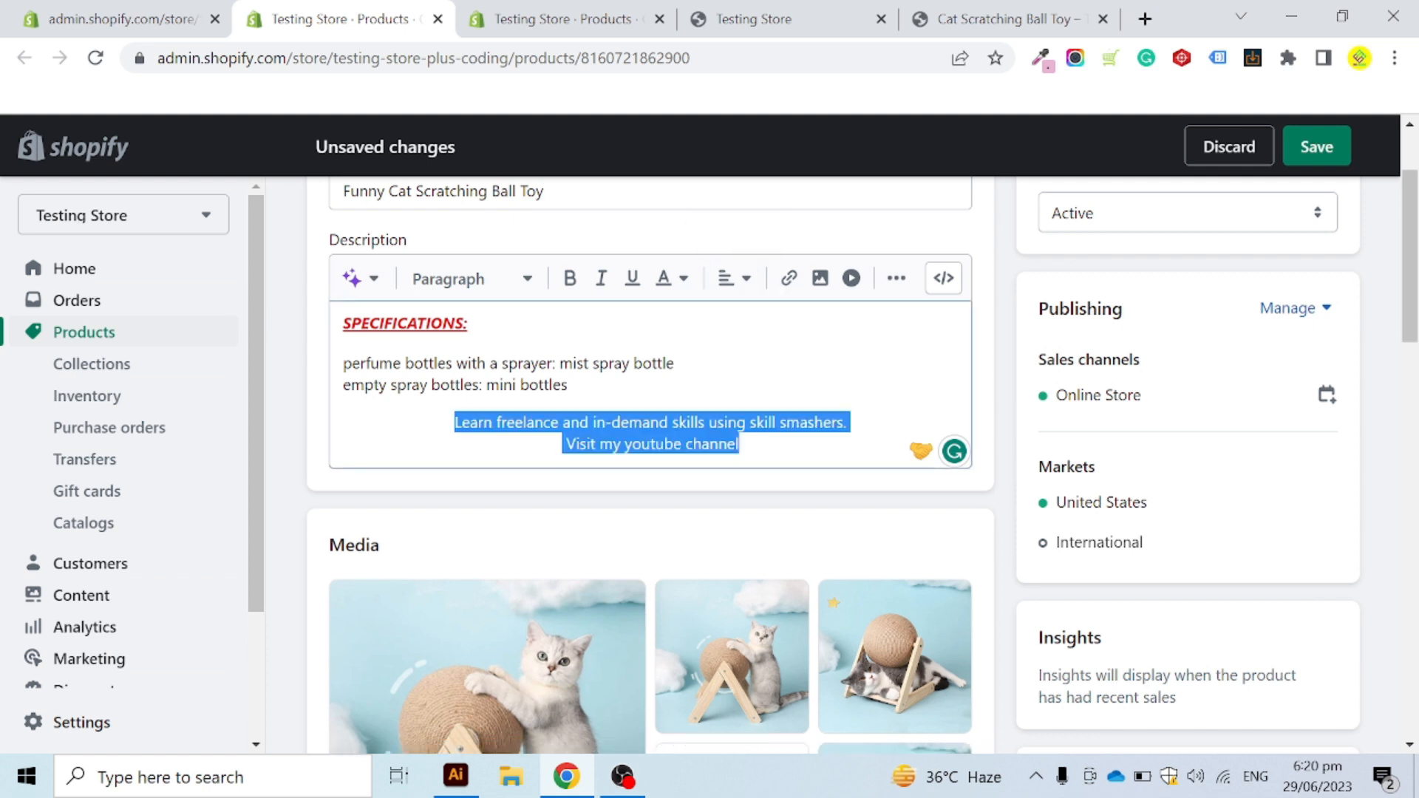
left_click(739, 444)
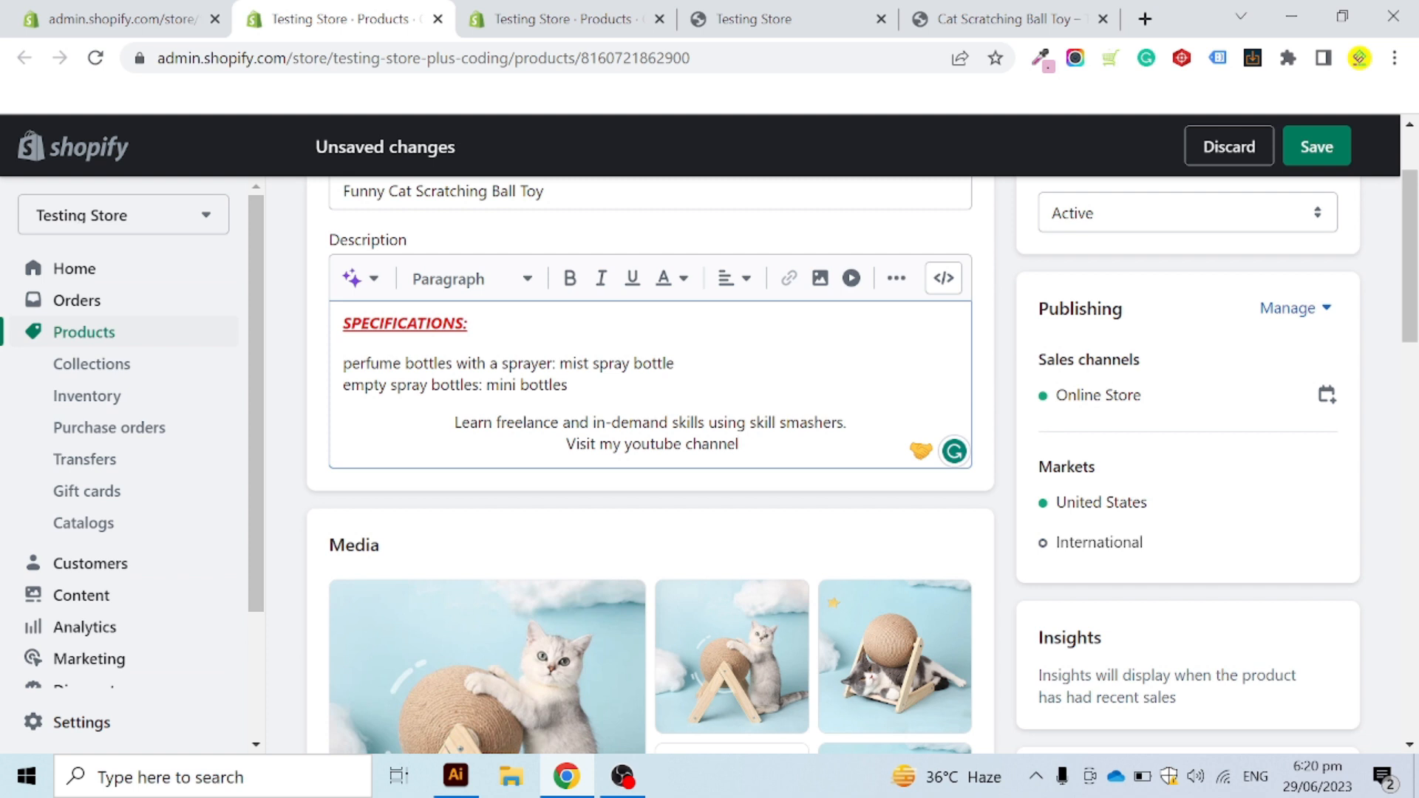
Step: Left-align the last two description lines and insert a blank line between them
left_click_drag(739, 444, 454, 423)
left_click(733, 278)
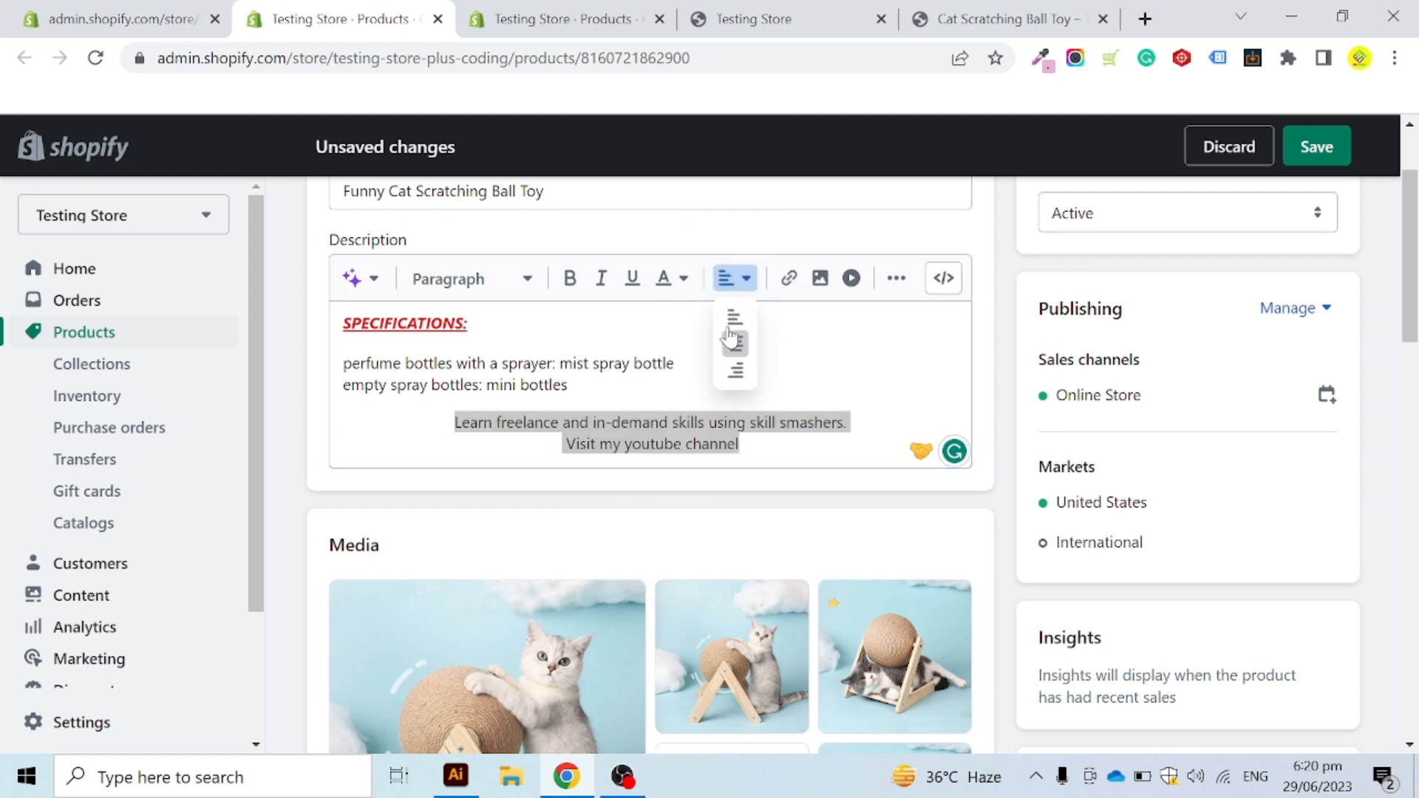
left_click(733, 317)
left_click(582, 423)
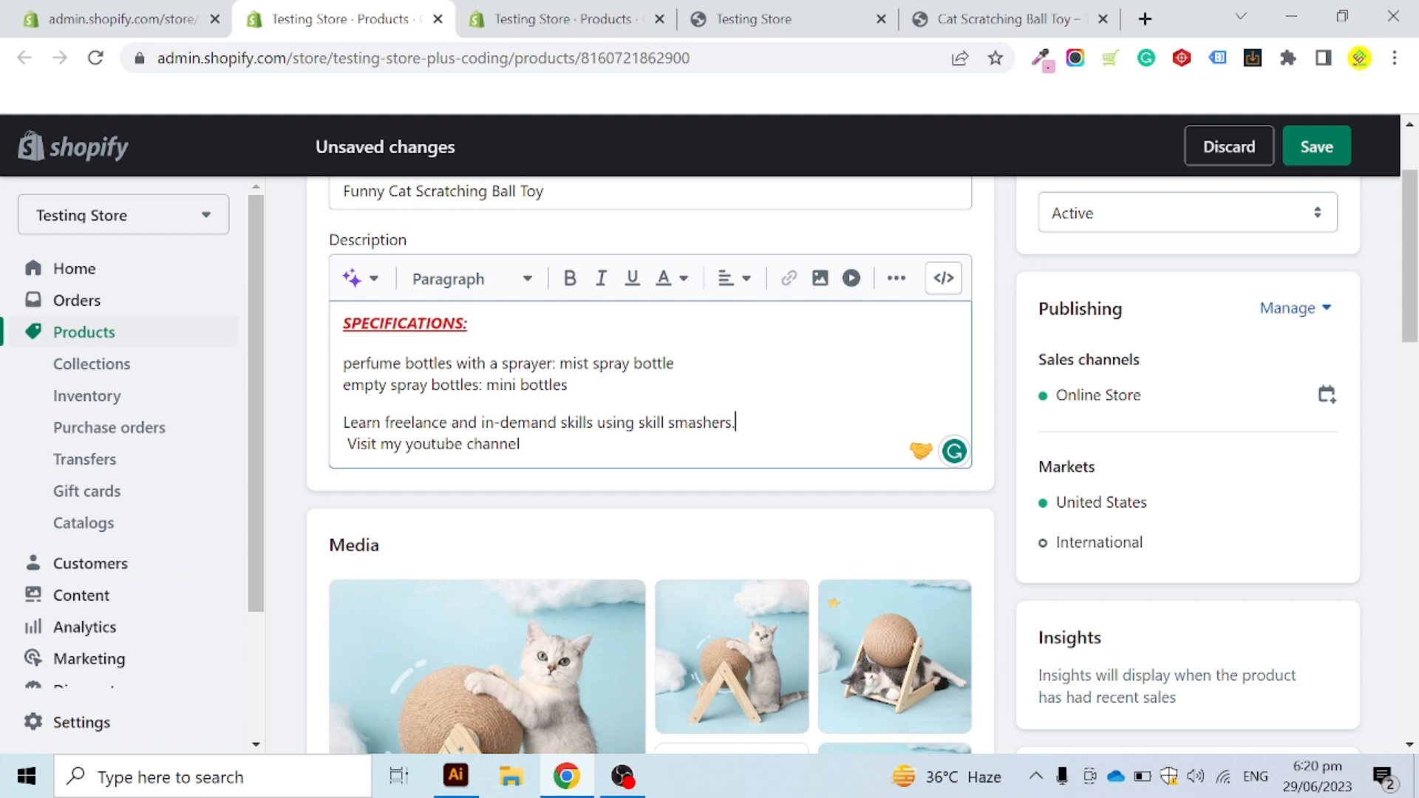
key("Return")
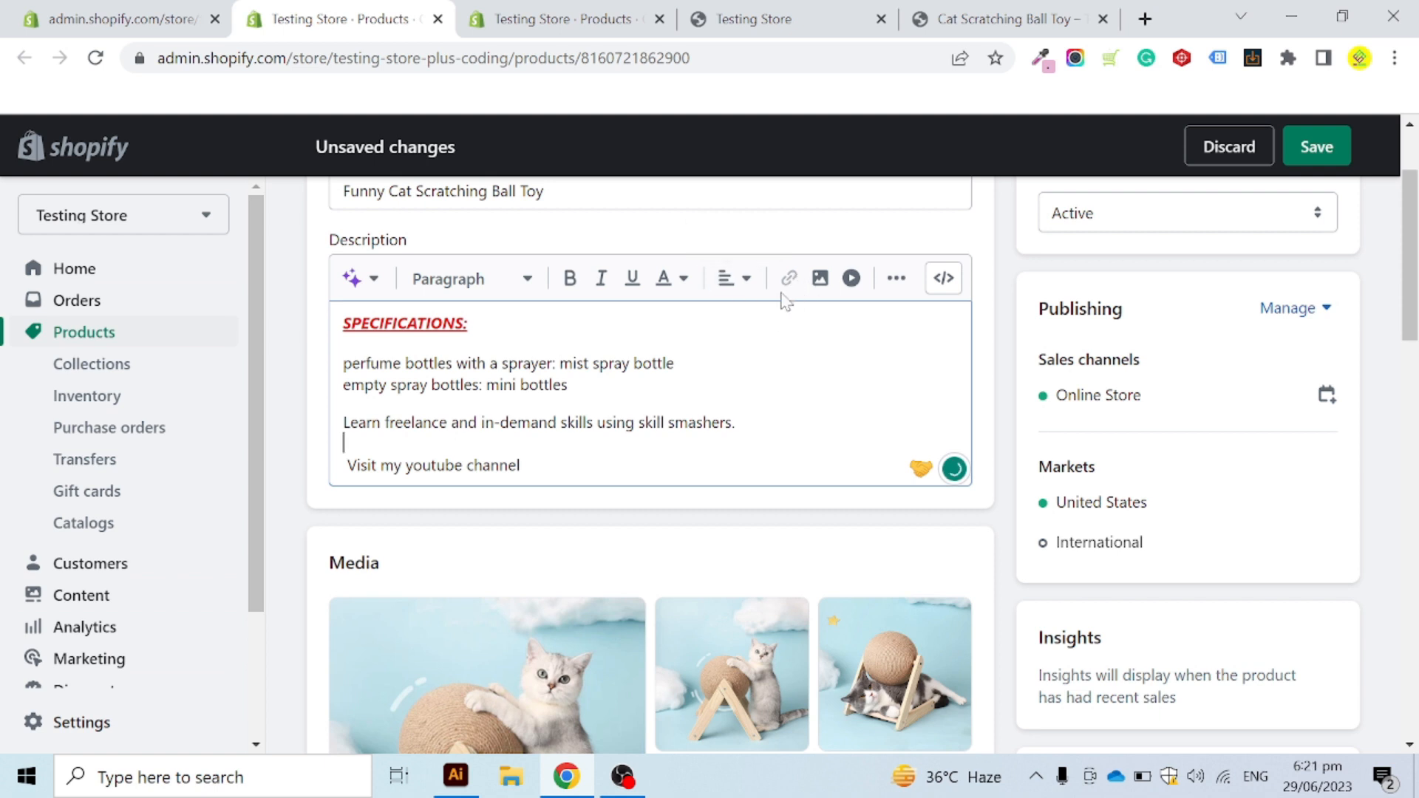
Step: Start inserting a link on the "Visit my youtube channel" text in the description
left_click_drag(521, 465, 466, 465)
left_click_drag(406, 466, 342, 466)
left_click(473, 466)
left_click_drag(521, 465, 431, 466)
key("shift+Left")
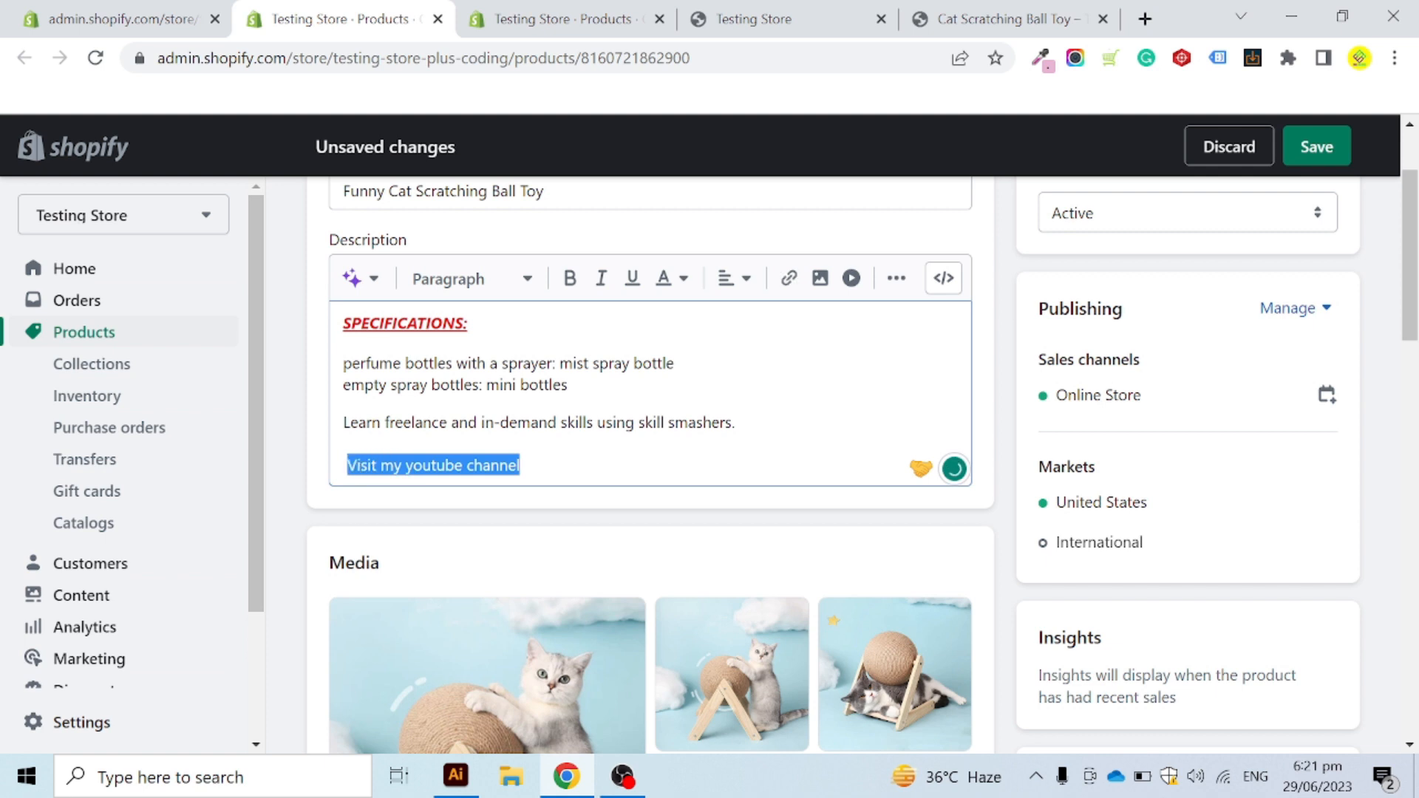
left_click(789, 279)
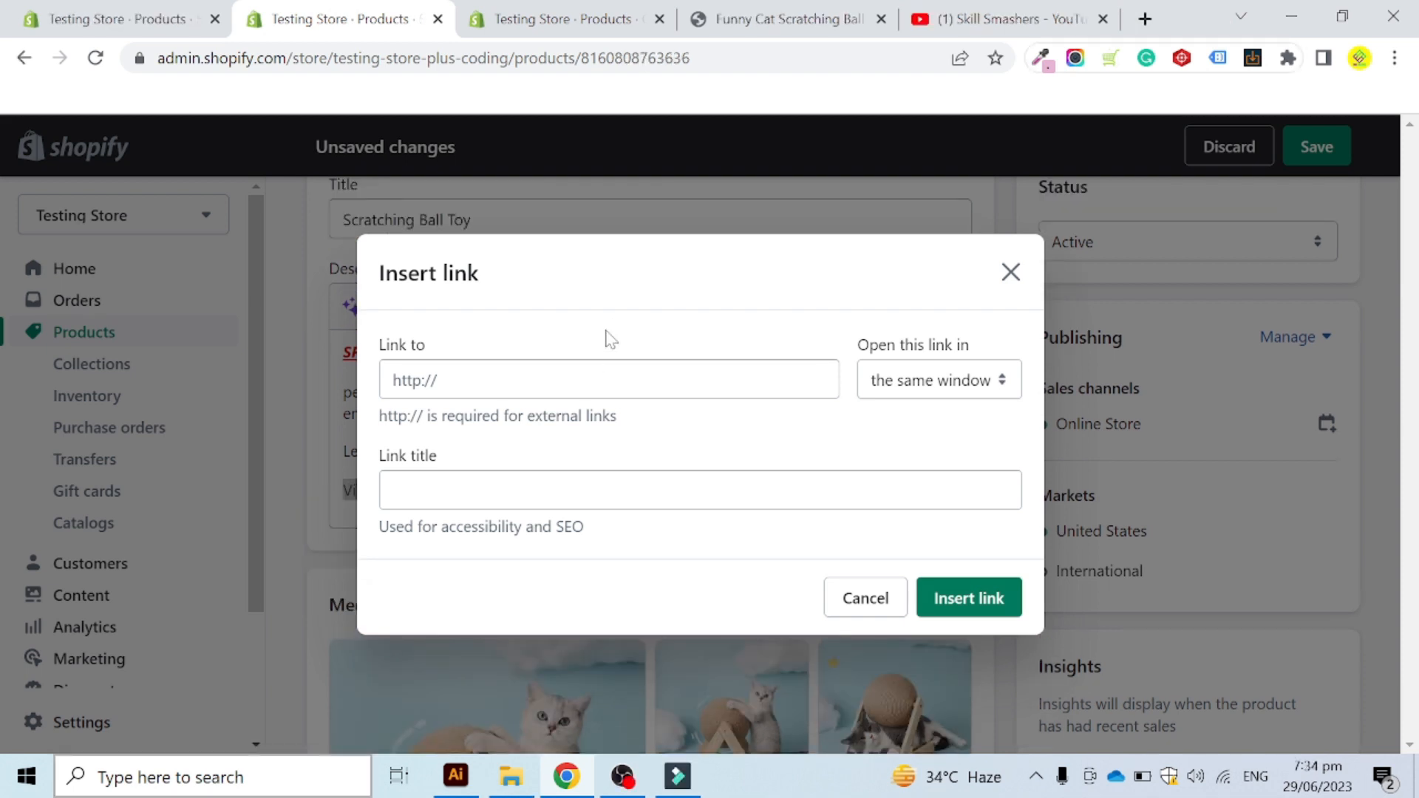
left_click(970, 13)
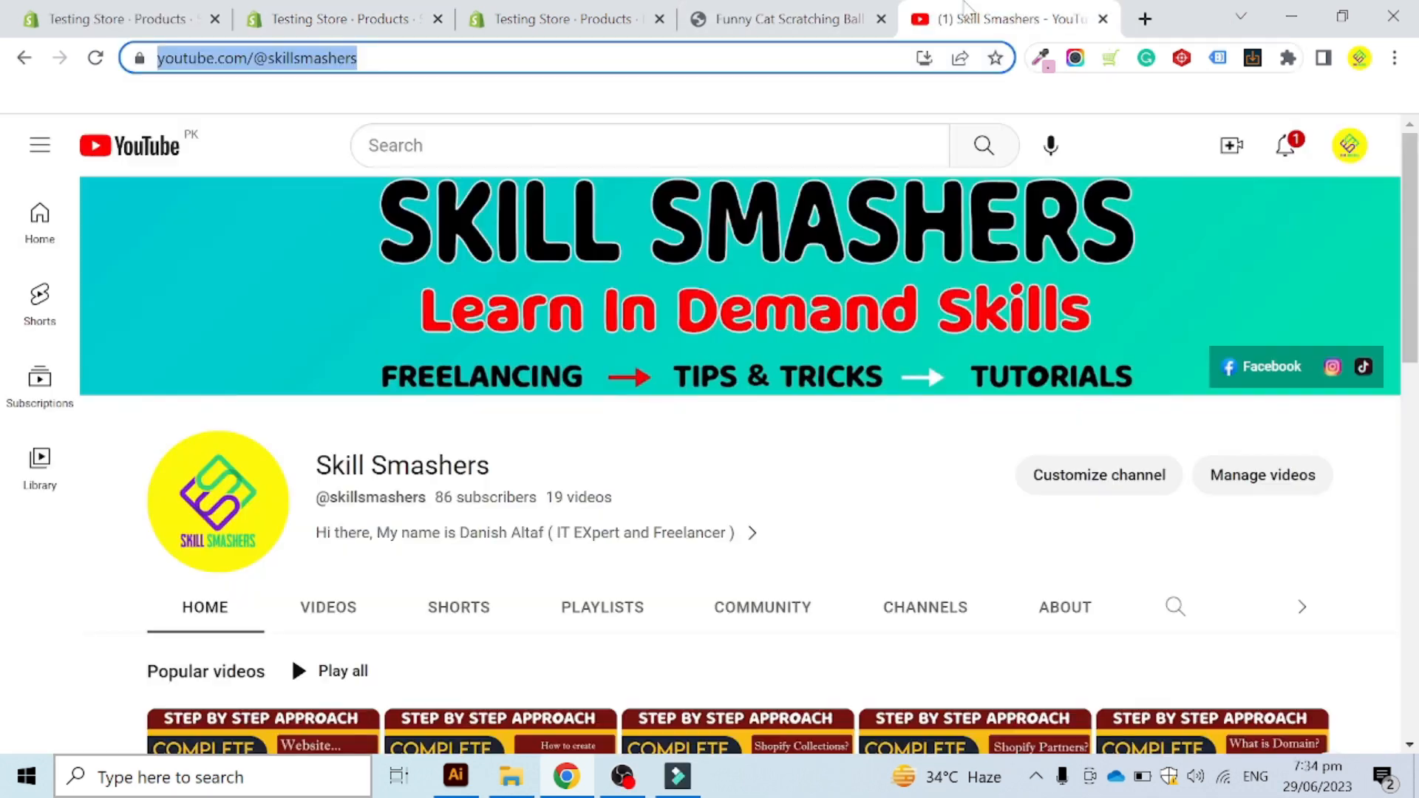
left_click(444, 58)
left_click_drag(444, 58, 141, 59)
key("ctrl+c")
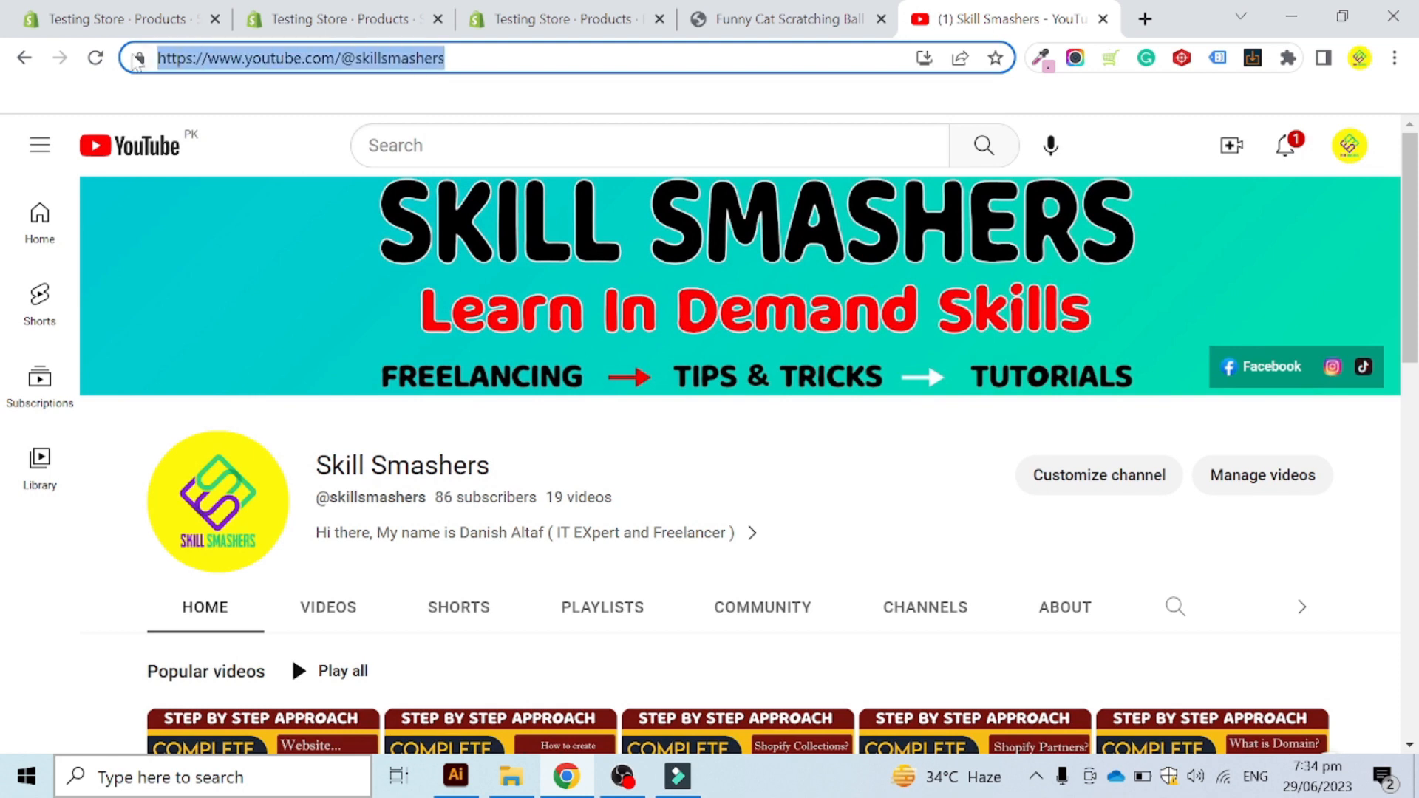
left_click(374, 7)
left_click(533, 380)
key("ctrl+v")
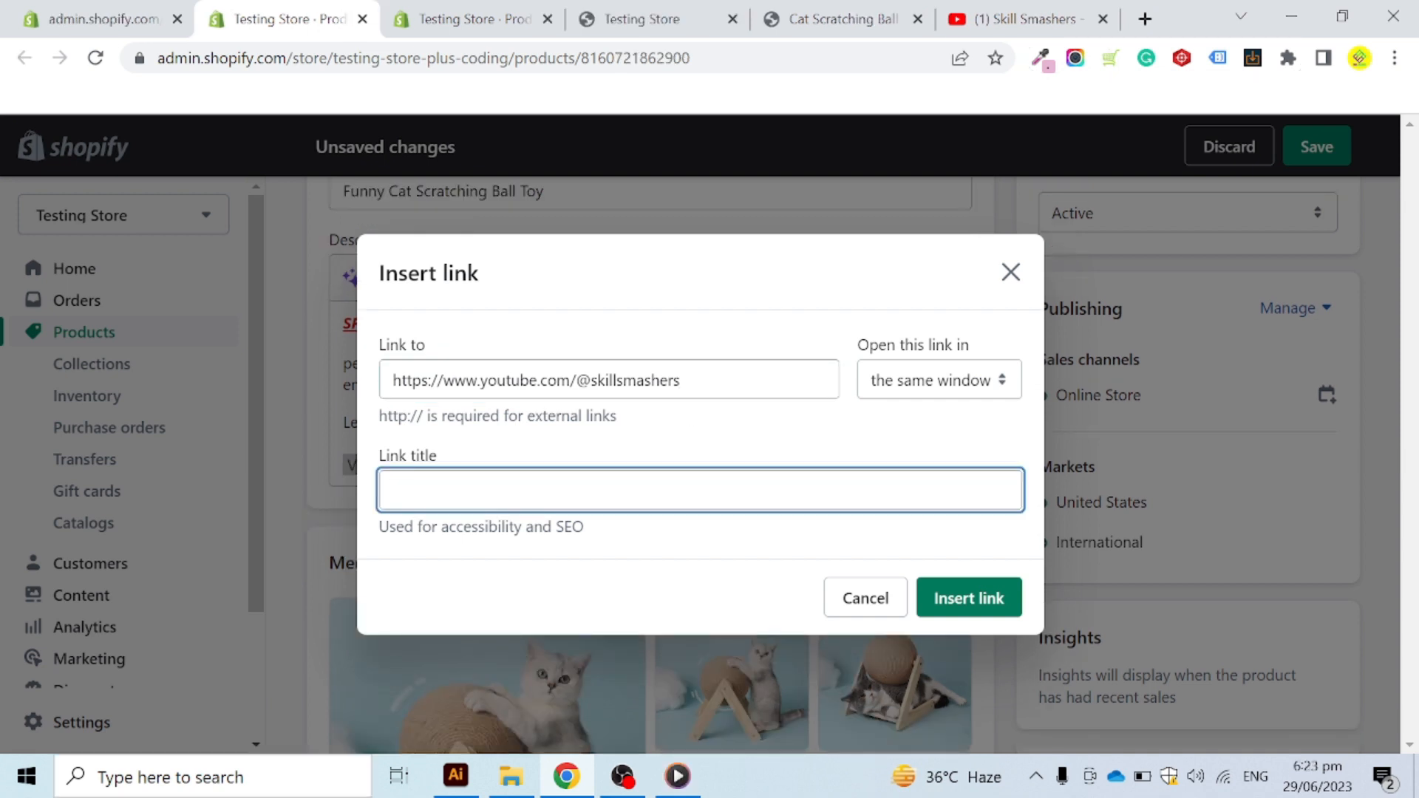
Step: Insert the link with the title "My youtube channel" and save the product
type("My youtube channel")
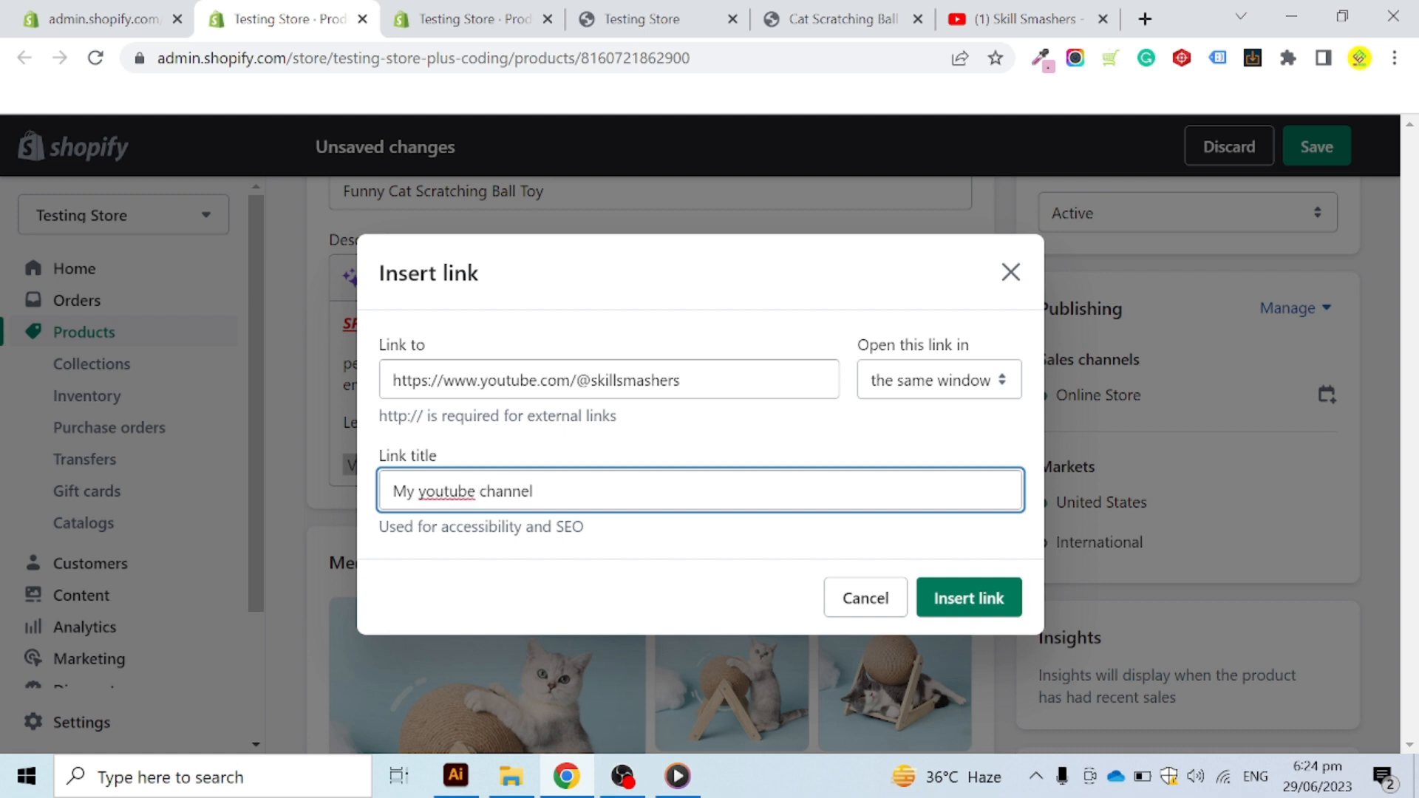
left_click(969, 598)
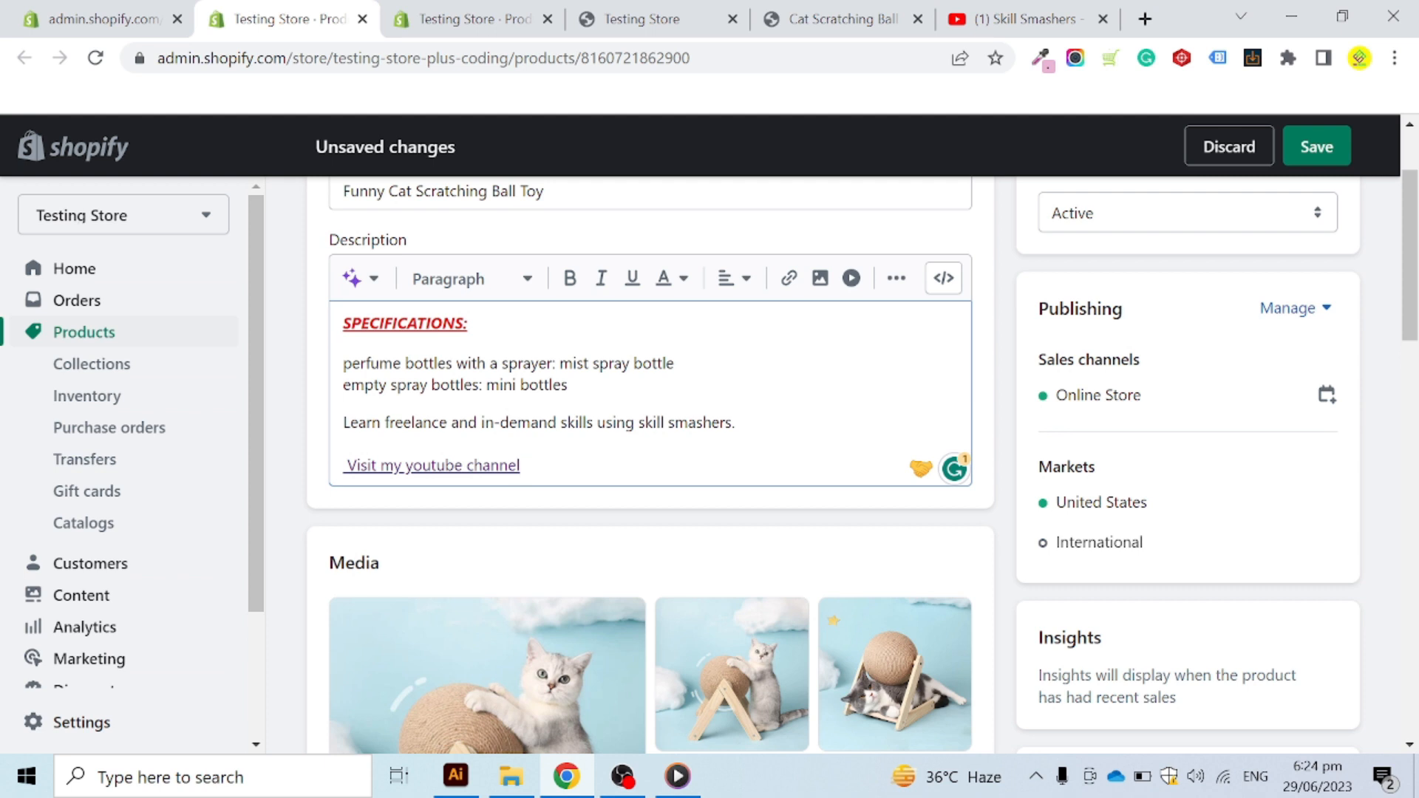
left_click_drag(520, 465, 344, 466)
left_click(344, 442)
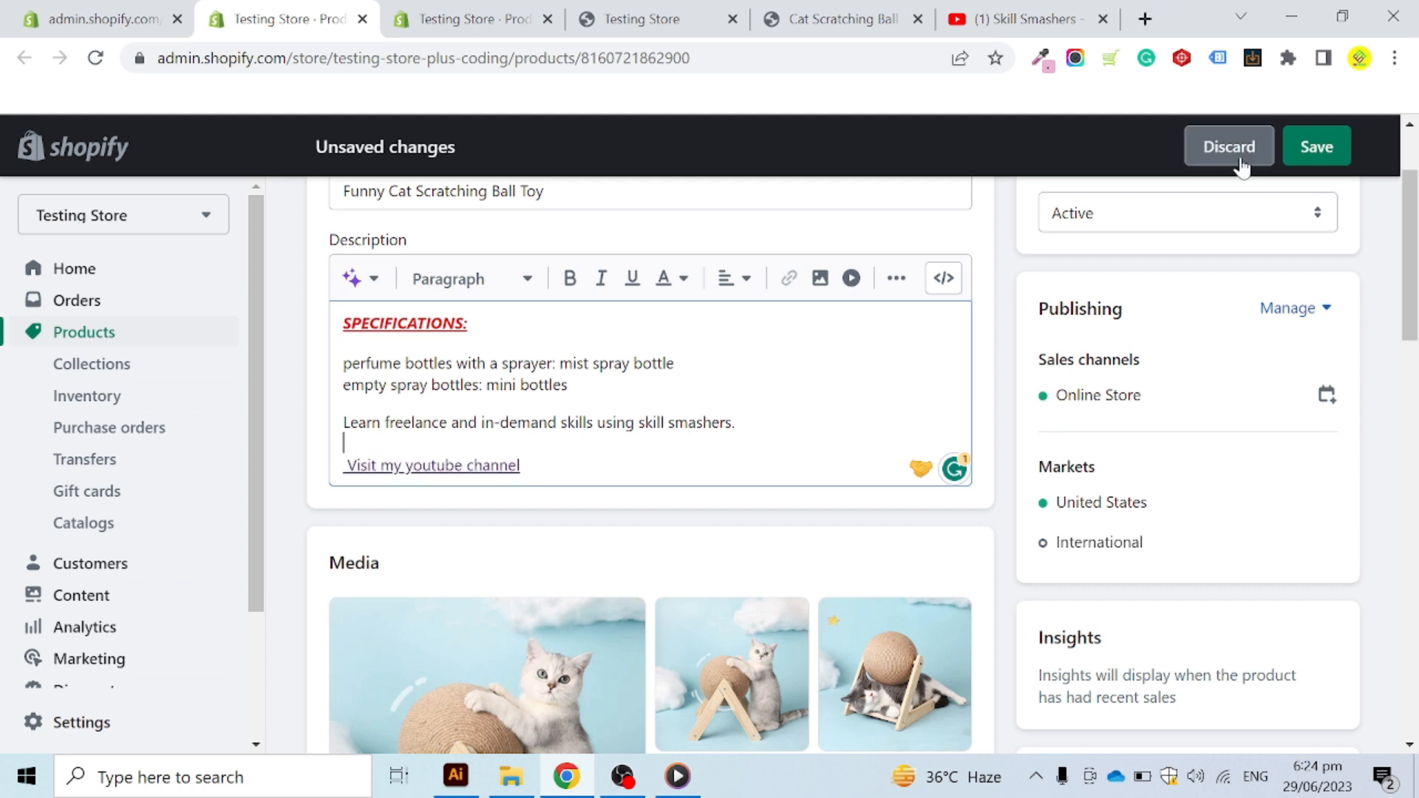
left_click(1324, 150)
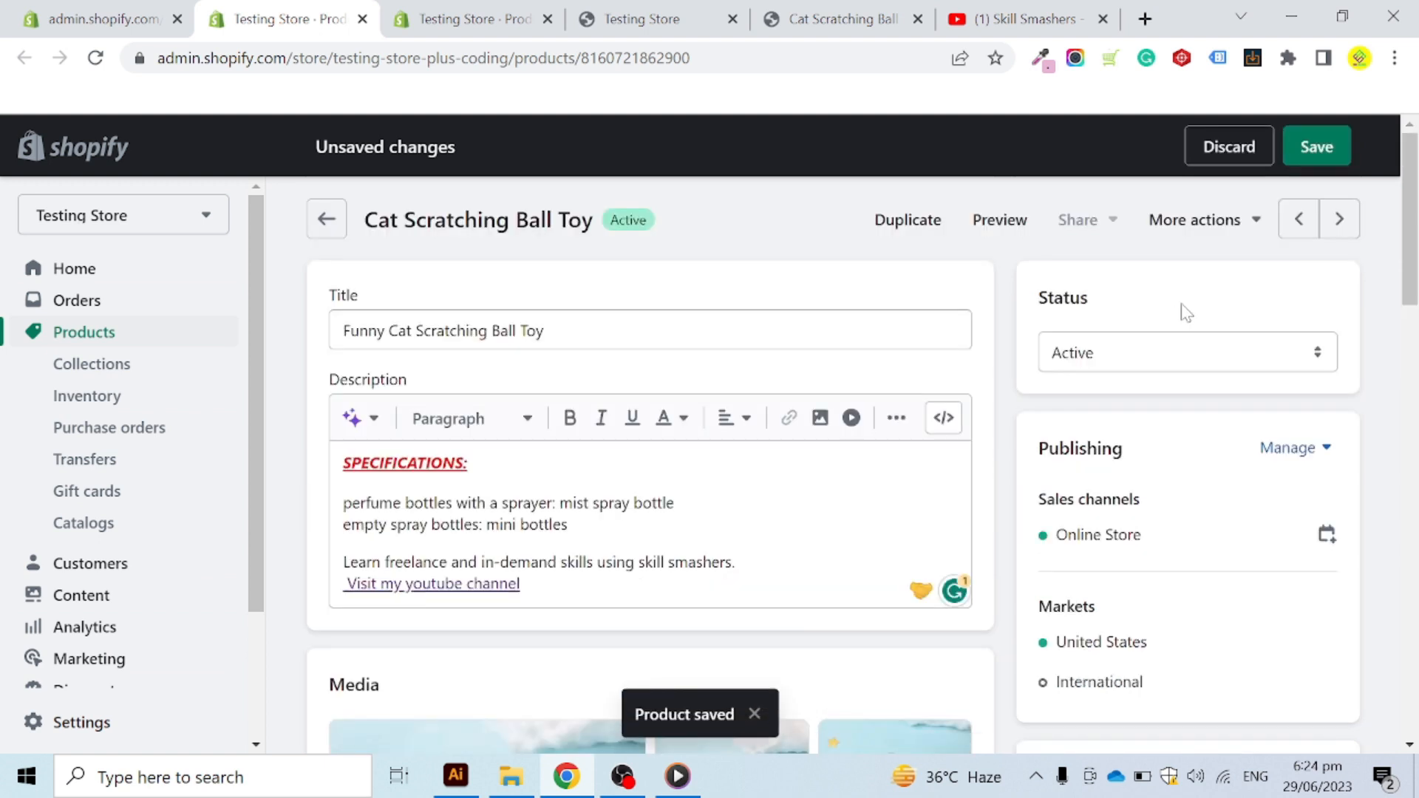
Step: Preview the product page in the store, test the YouTube channel link in its description, and close the preview
left_click(1009, 229)
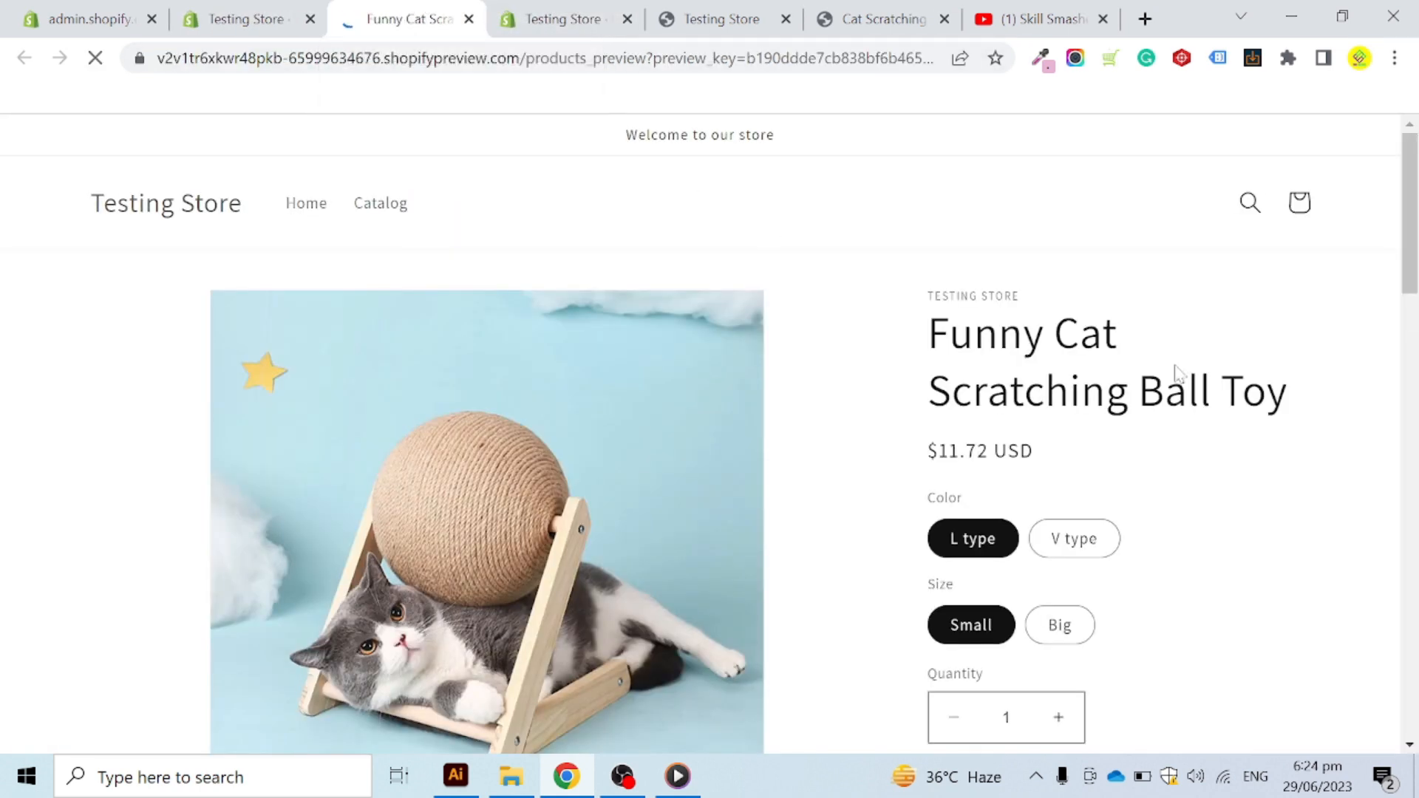
scroll(1393, 477, "down", 10)
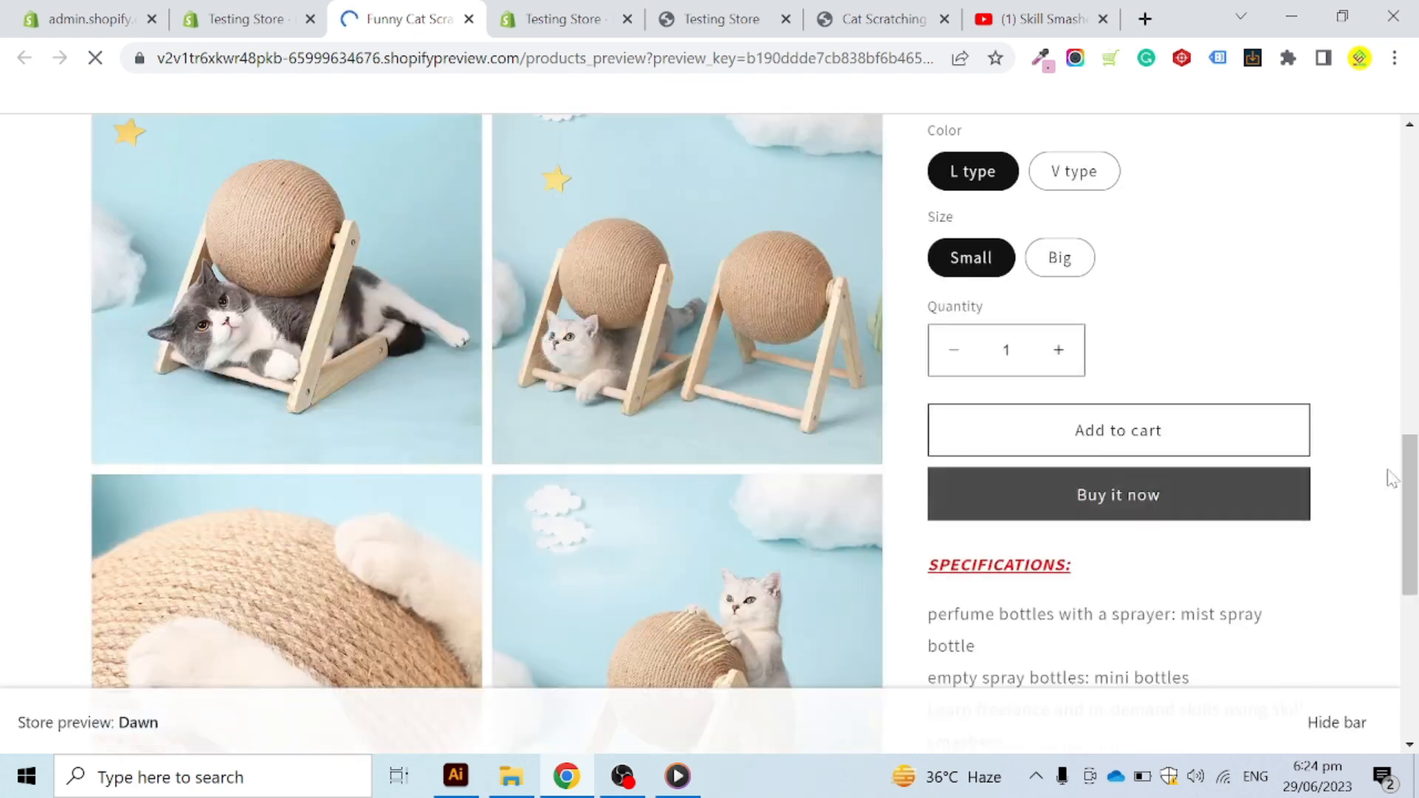
scroll(1390, 473, "down", 5)
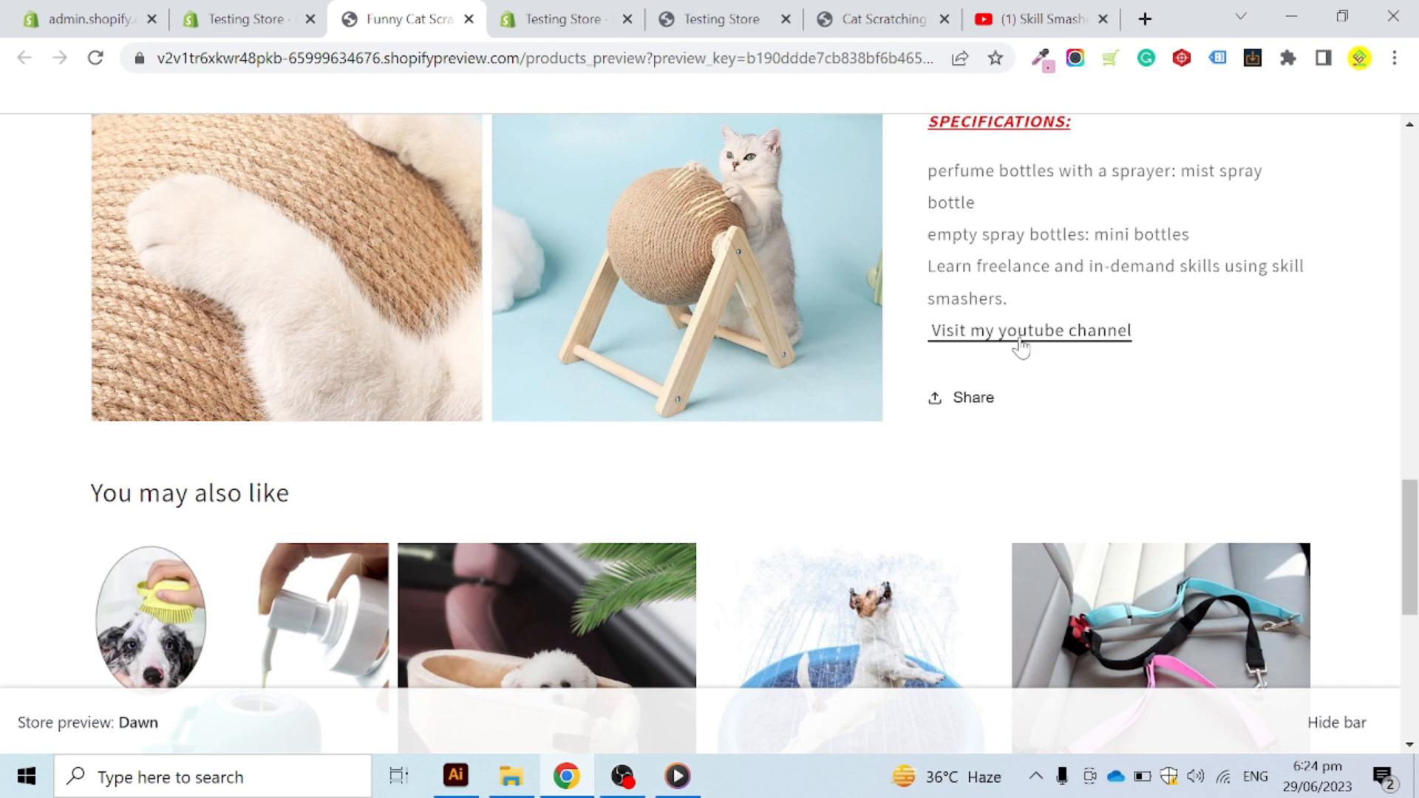
left_click(1009, 338)
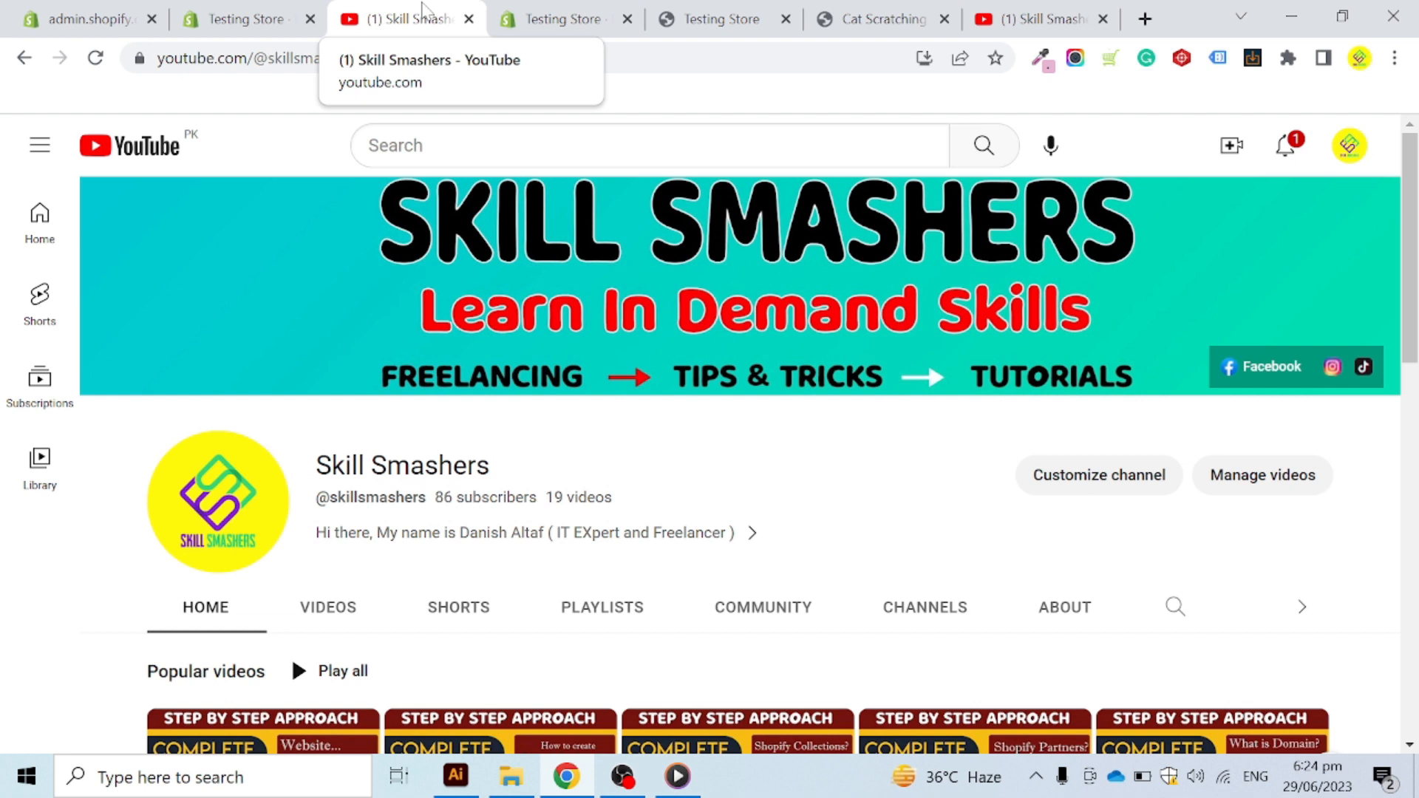
left_click(469, 18)
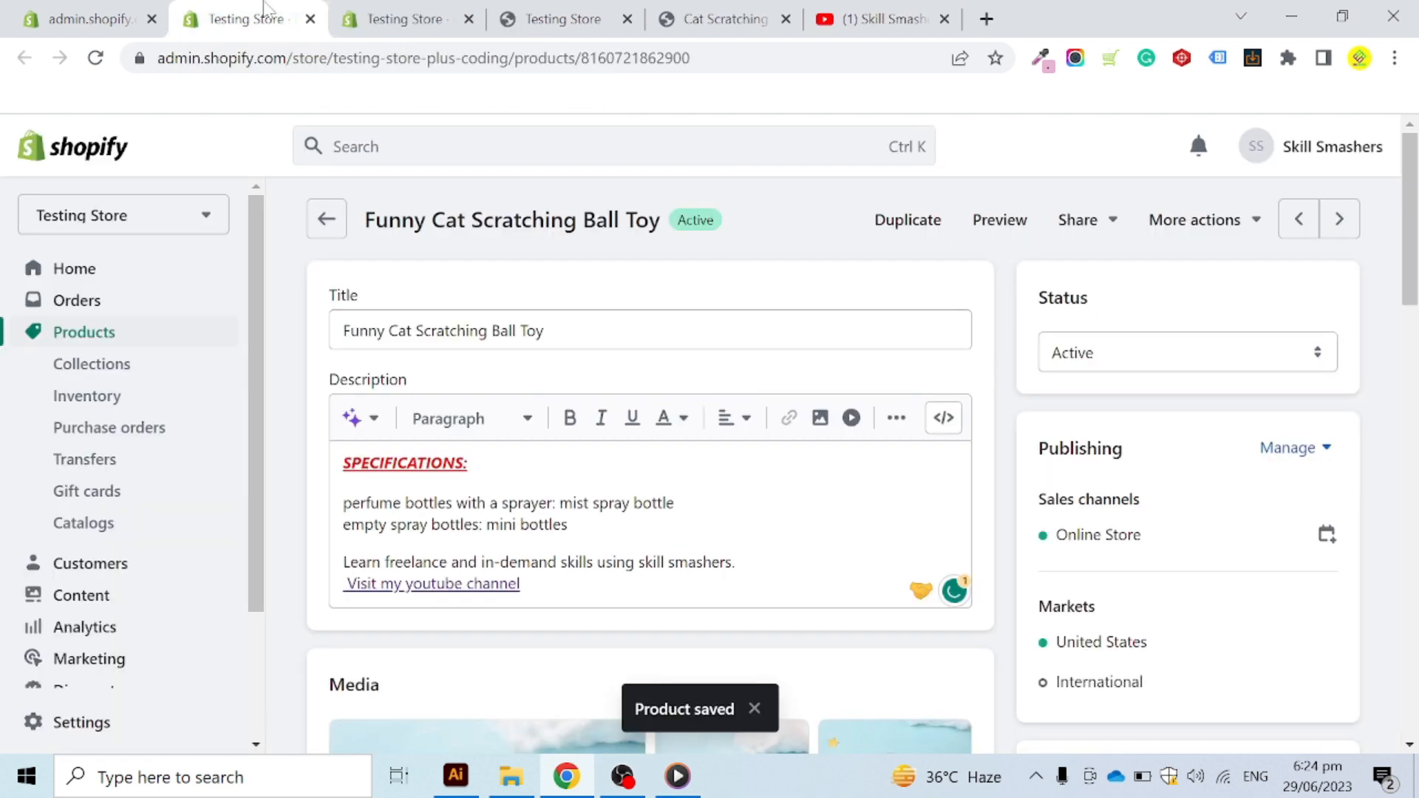
Step: Add an empty line below "empty spray bottles: mini bottles" in the description and start inserting an image there
scroll(863, 443, "down", 1)
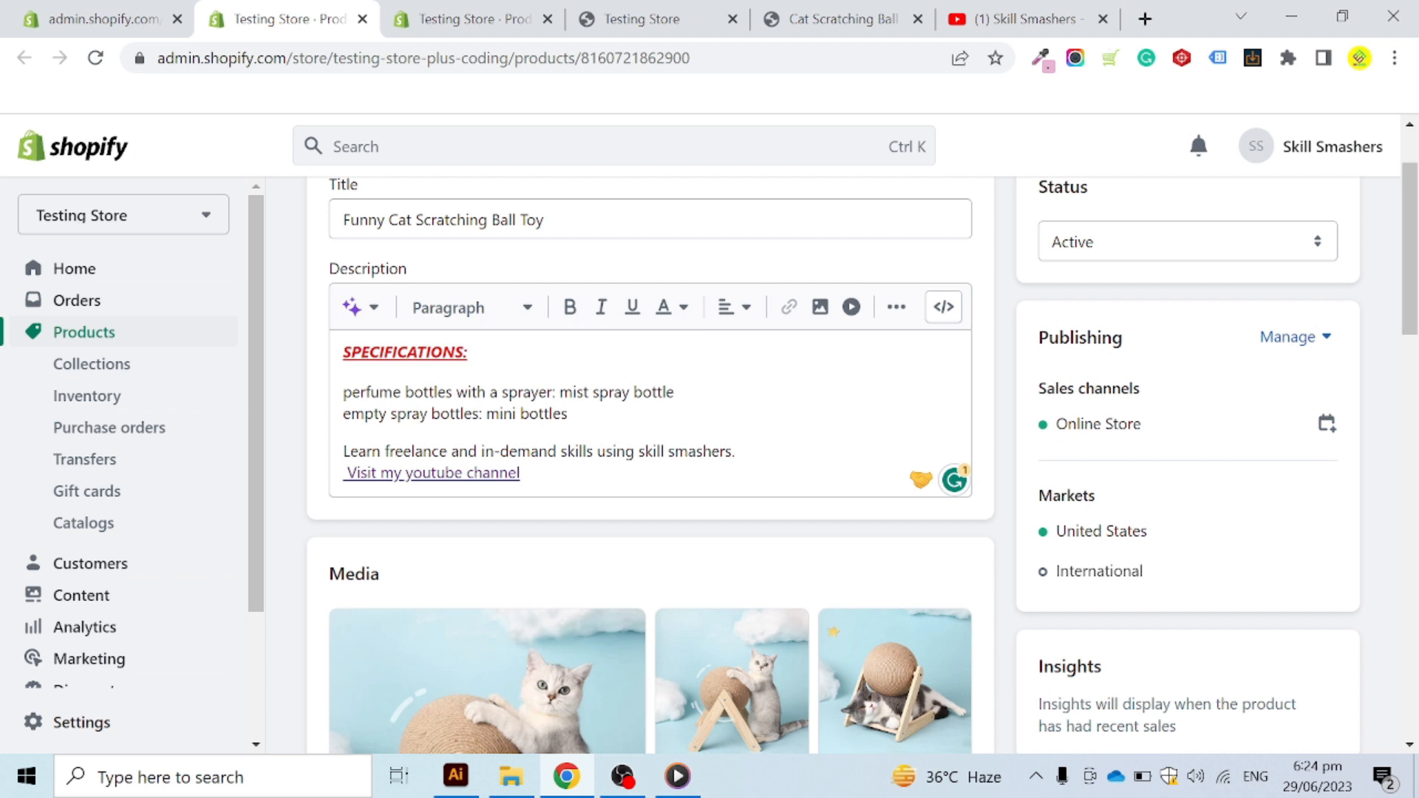
left_click(569, 413)
key("Return")
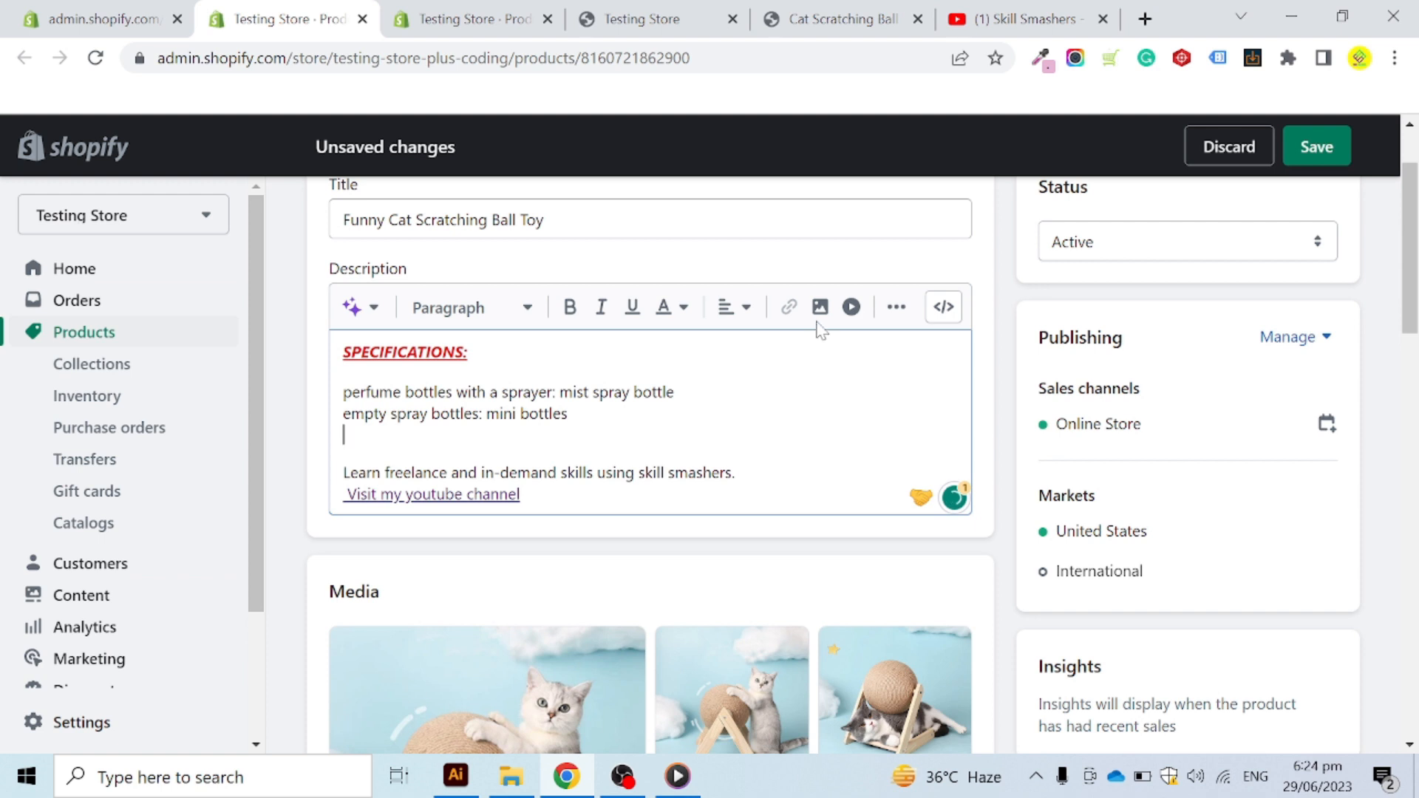
left_click(819, 307)
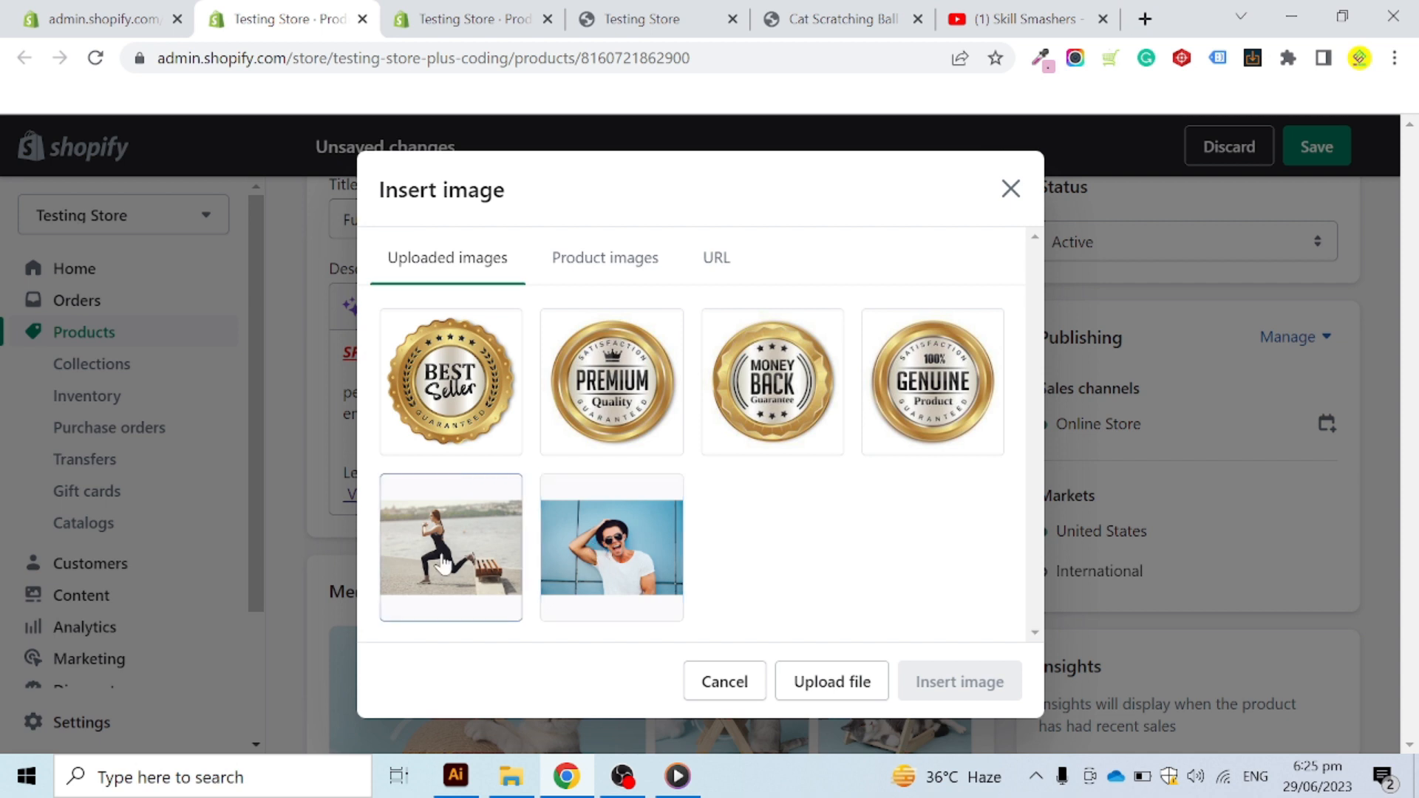
Step: Look through the product image and URL sources for inserting an image, and return to the uploaded images
left_click(618, 266)
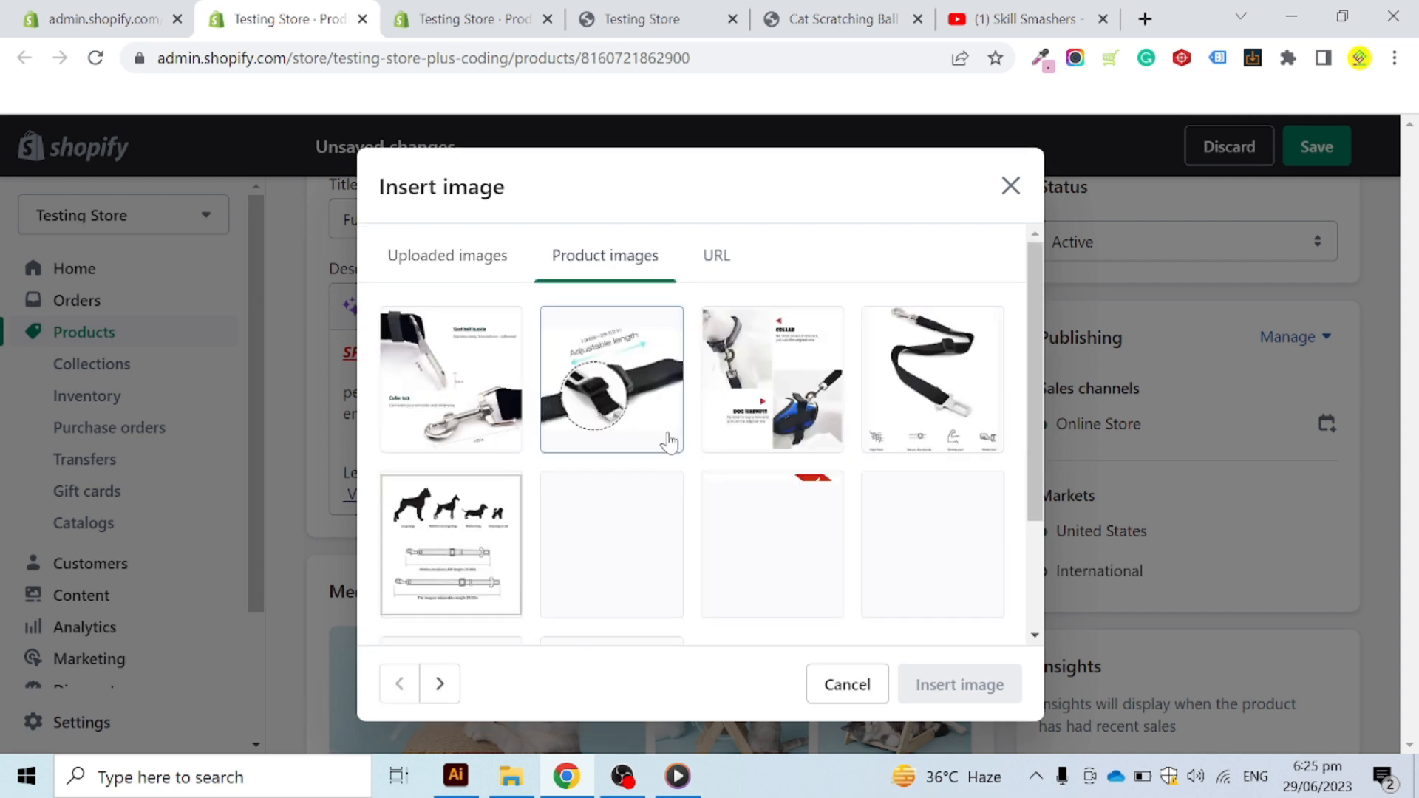
scroll(671, 443, "down", 3)
scroll(676, 445, "up", 3)
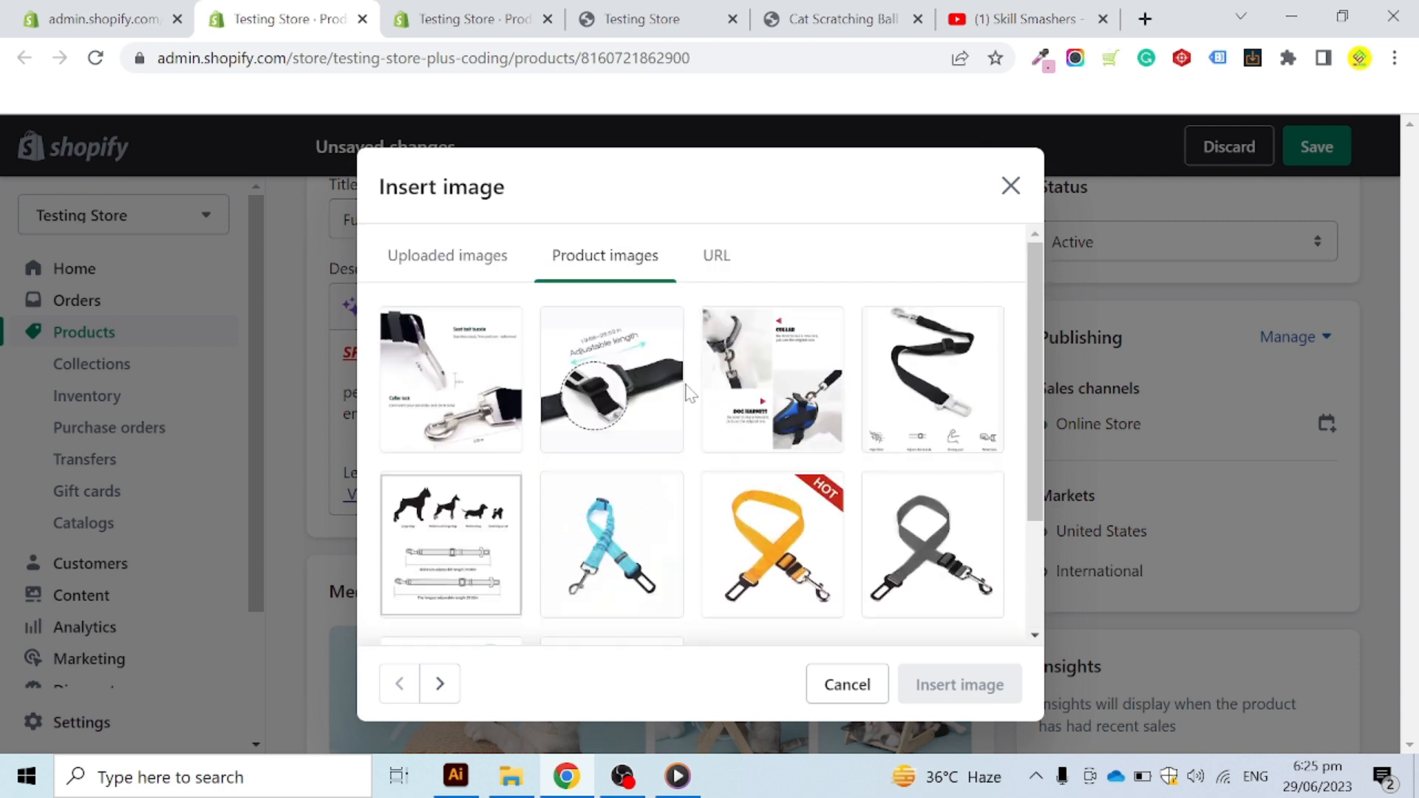
left_click(729, 273)
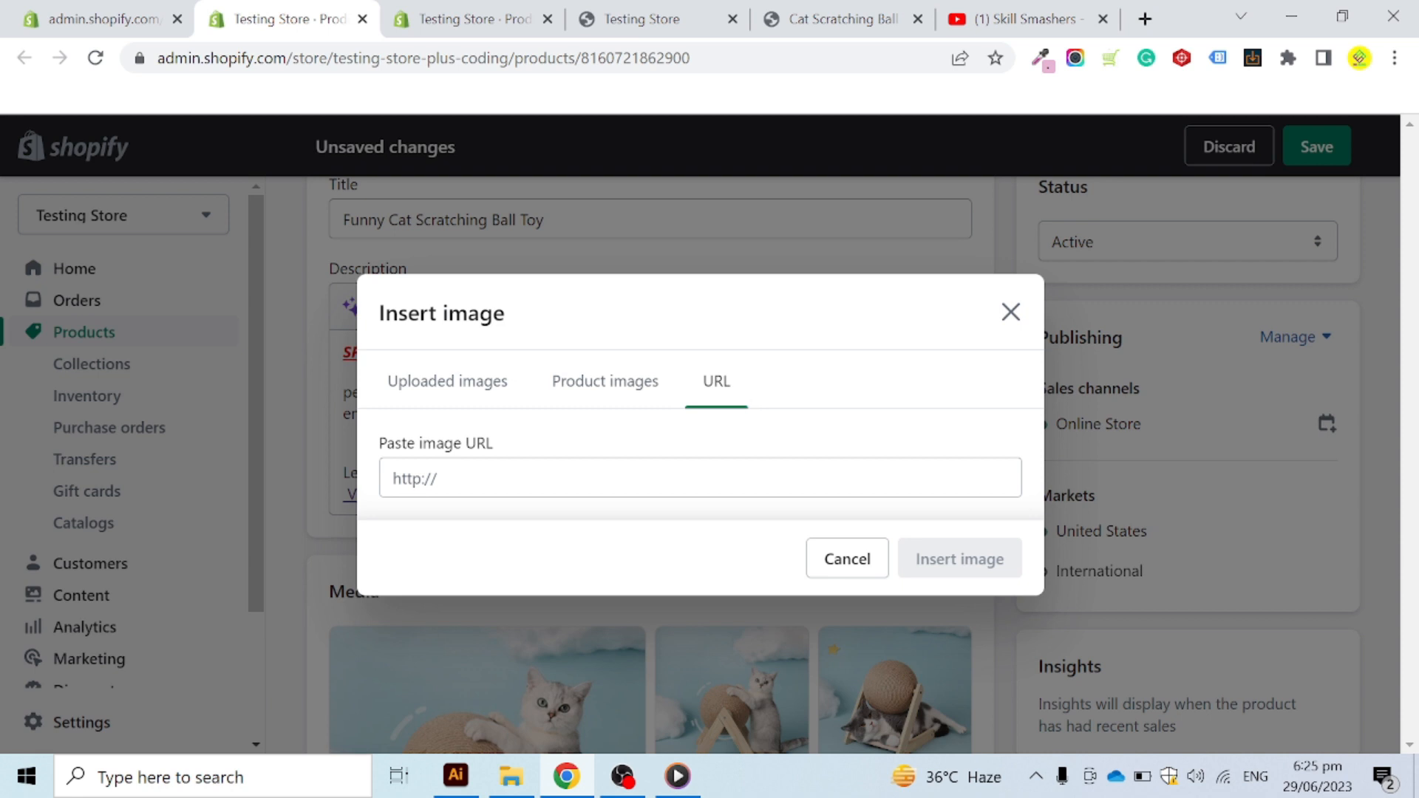
left_click(457, 405)
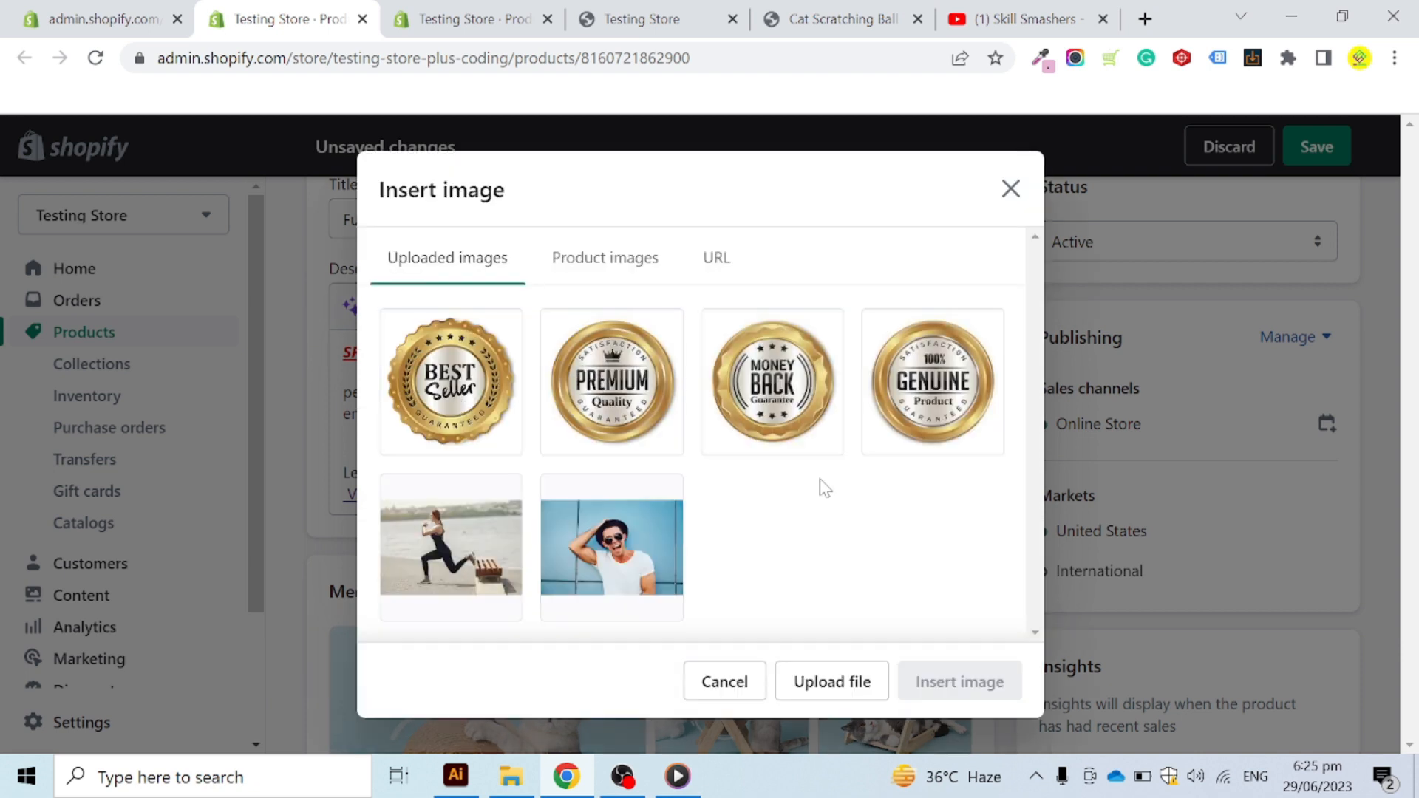
Step: Insert the uploaded image of the woman exercising by the water into the description
left_click(484, 560)
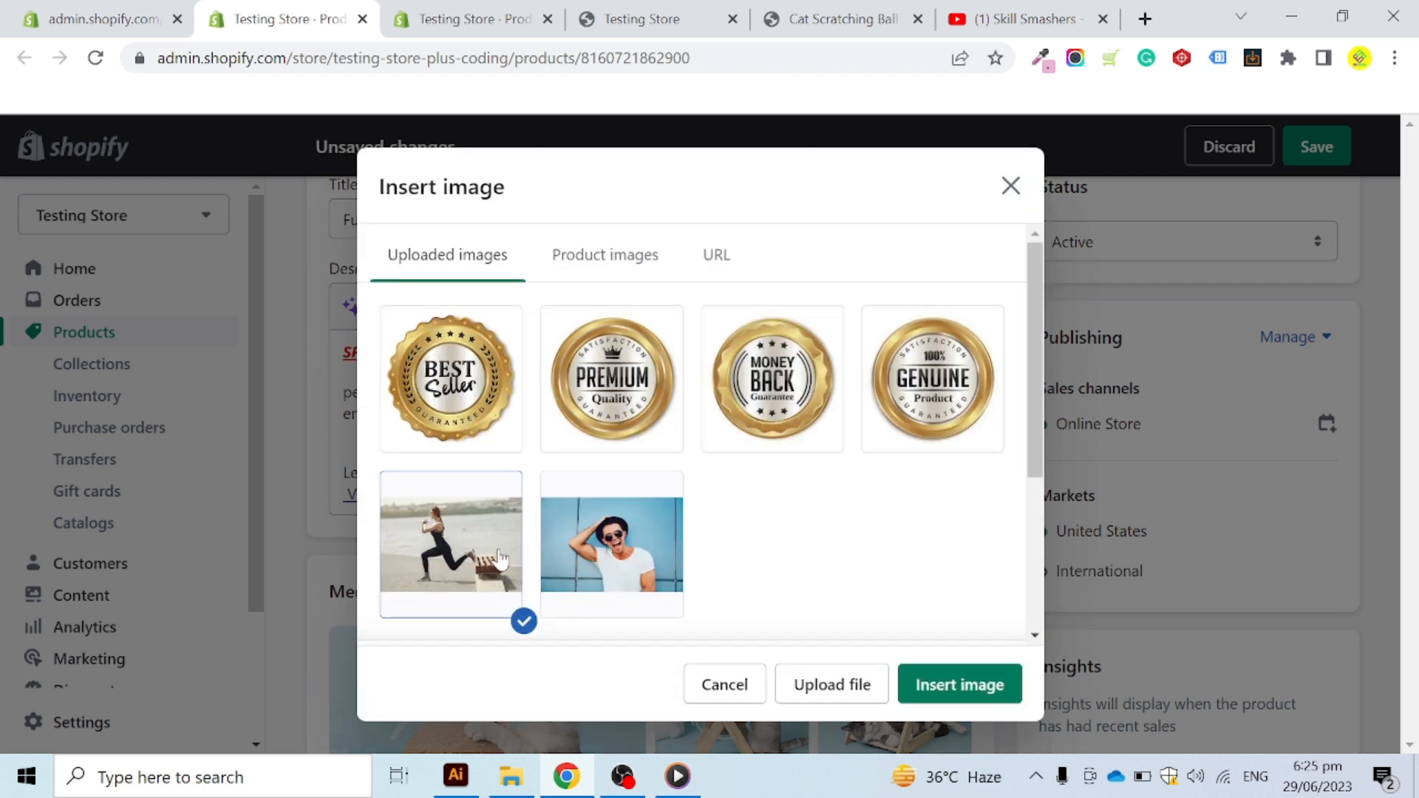
left_click(943, 685)
scroll(1257, 444, "down", 3)
scroll(1334, 327, "up", 3)
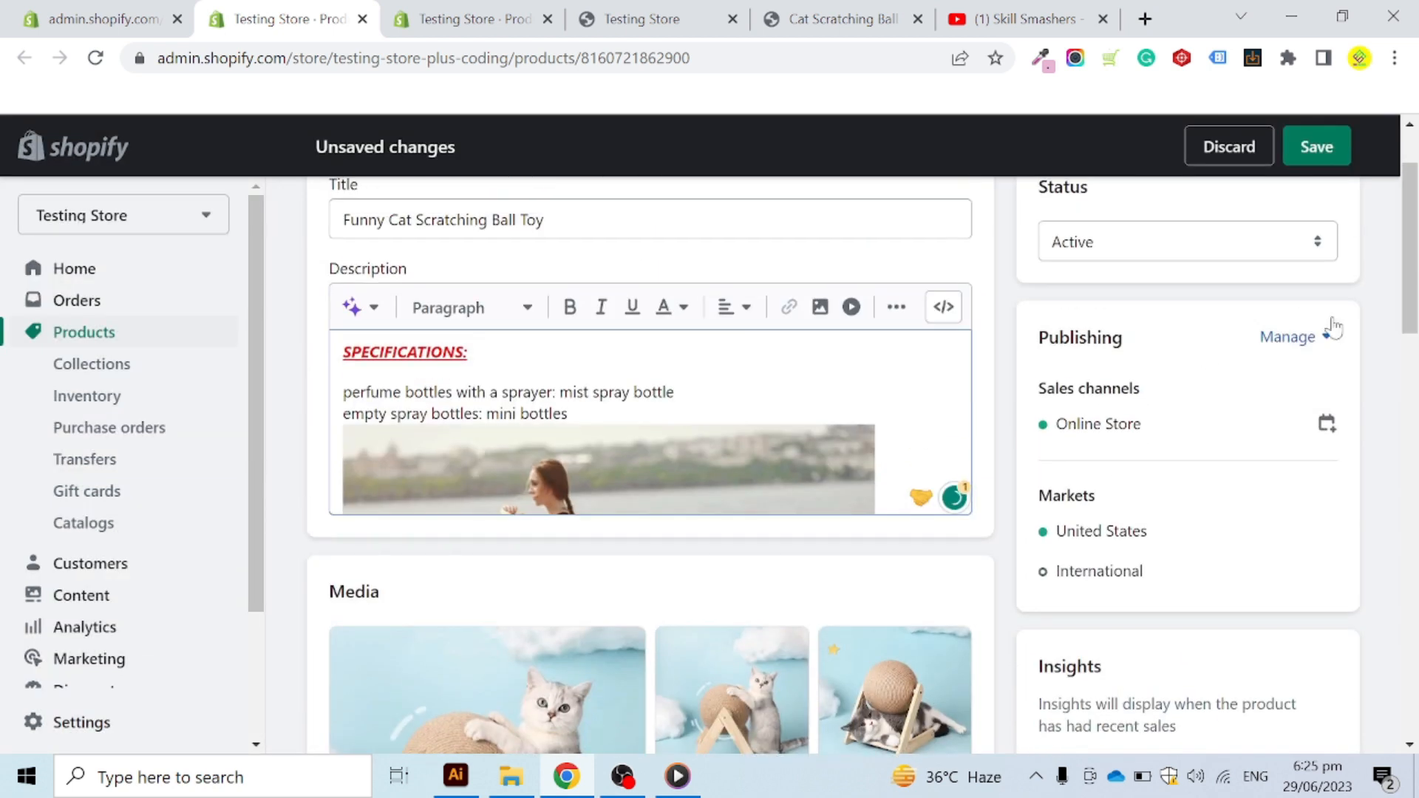
scroll(1334, 328, "down", 3)
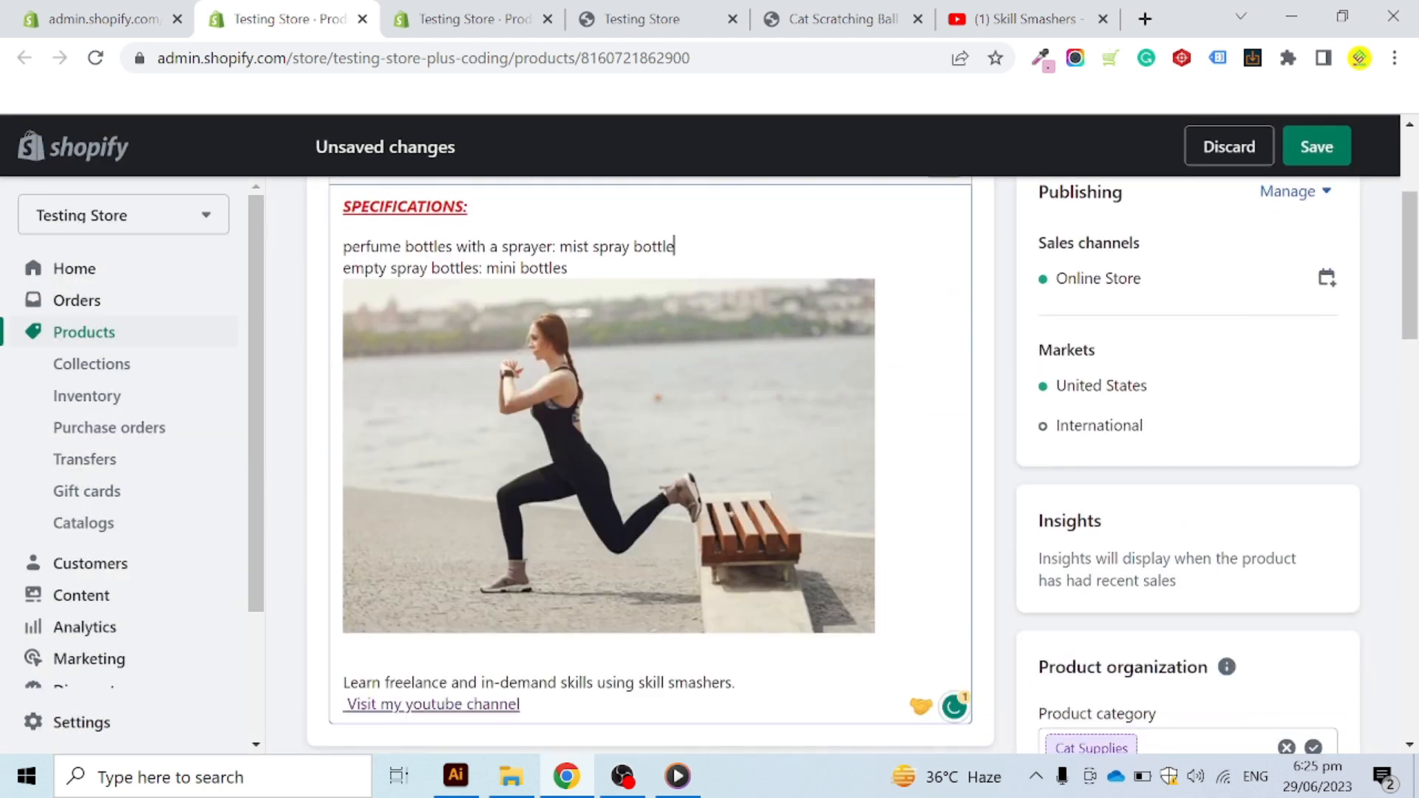
scroll(651, 465, "down", 2)
scroll(650, 465, "up", 4)
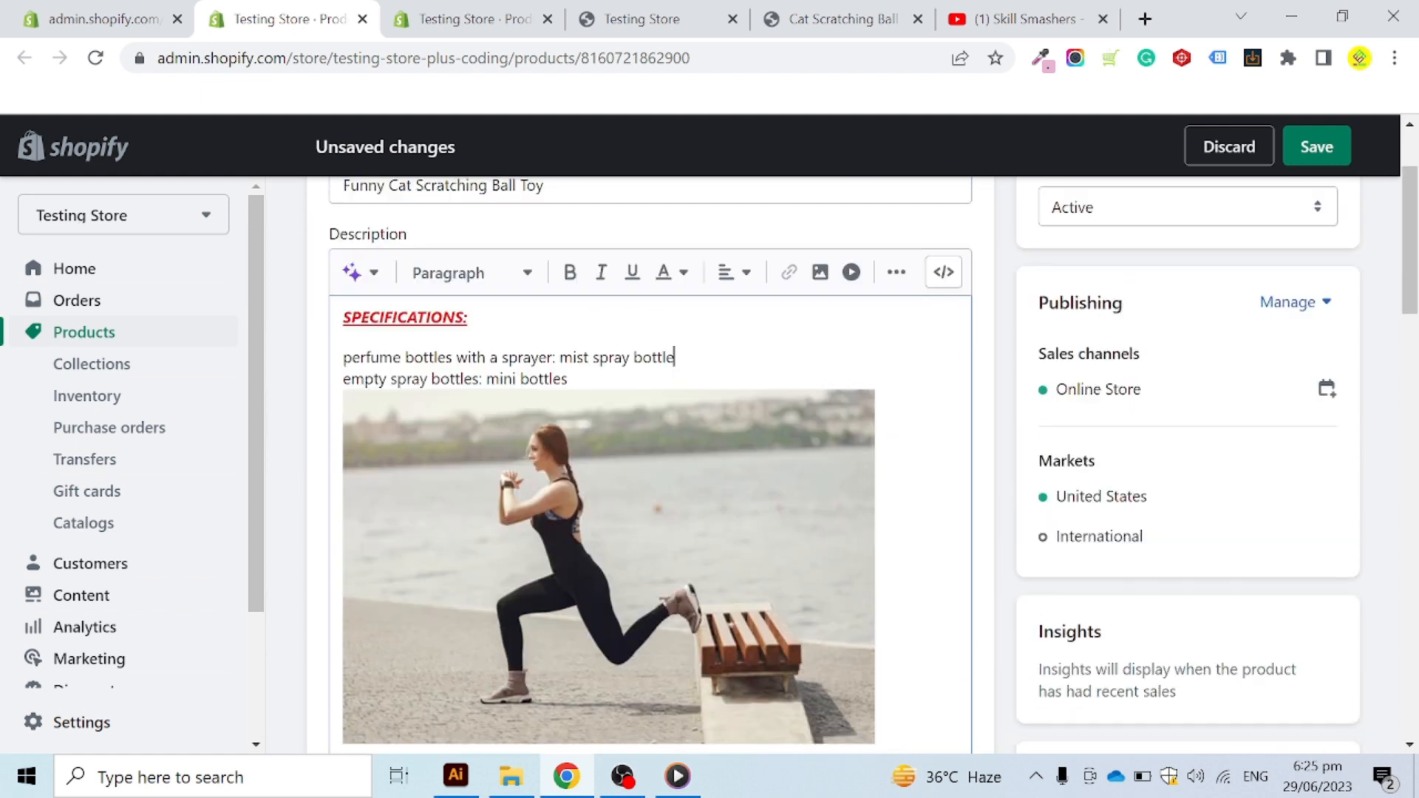
Step: Center-align the inserted exercise image in the description
left_click(609, 566)
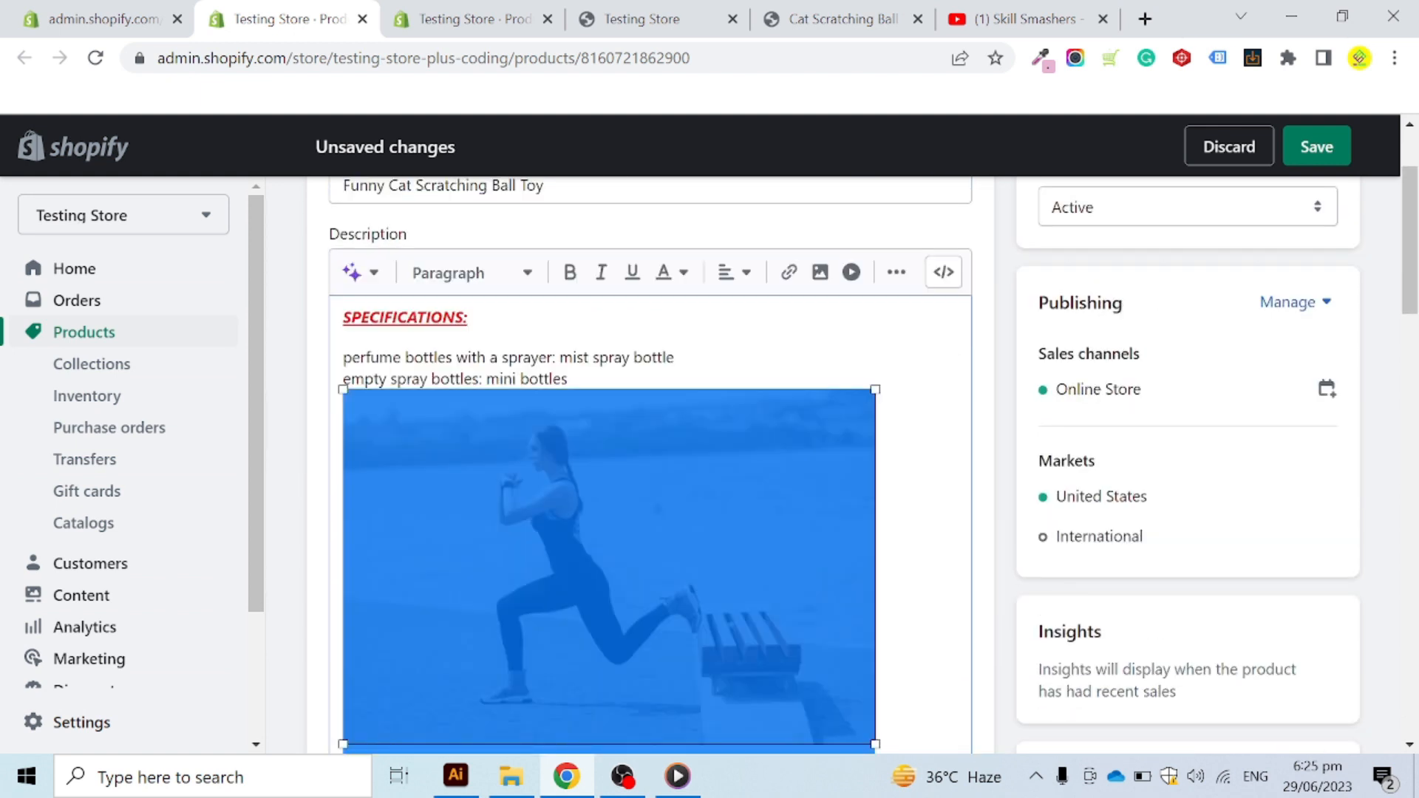
left_click(752, 285)
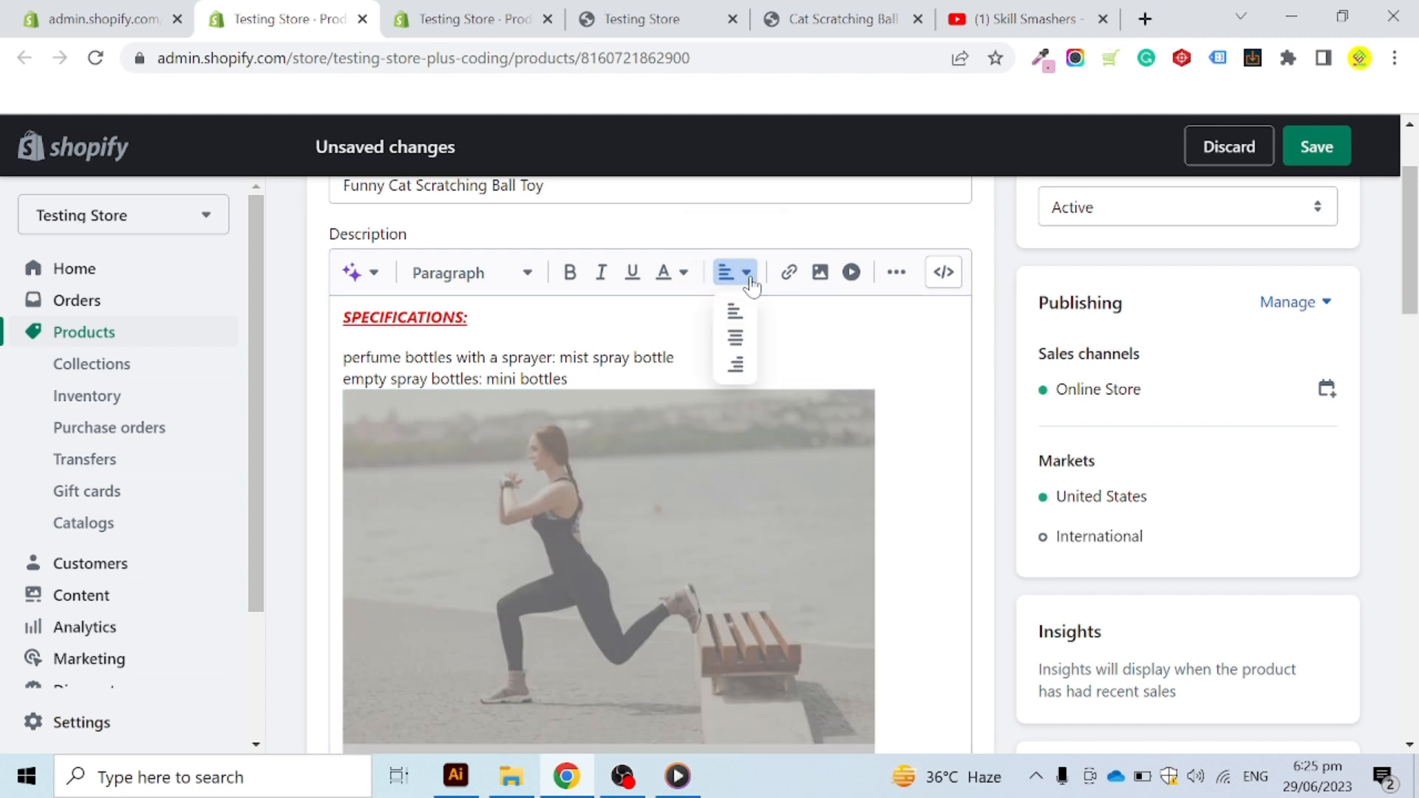
left_click(735, 336)
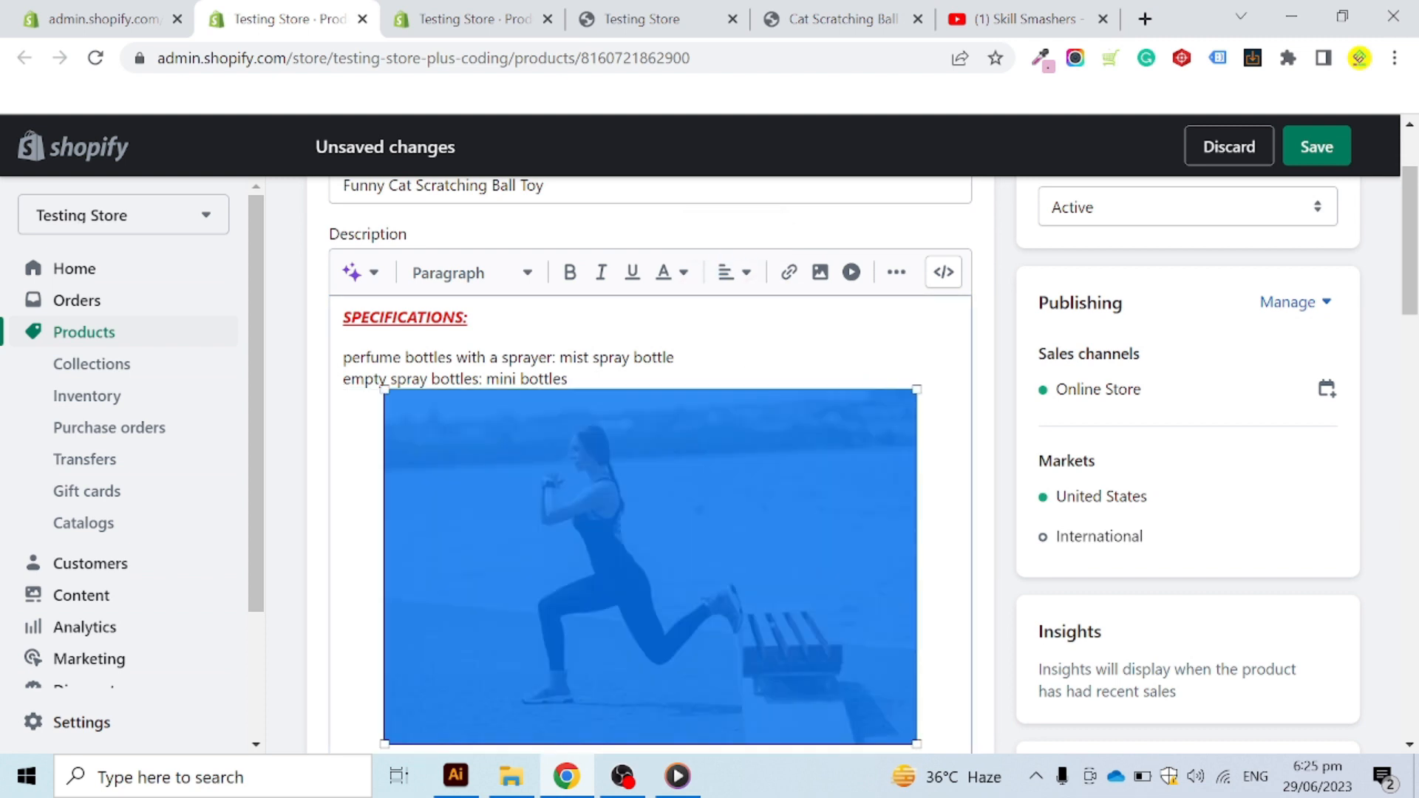
Step: Switch the exercise image to right alignment and back to center alignment, and deselect it
left_click(734, 273)
left_click(732, 364)
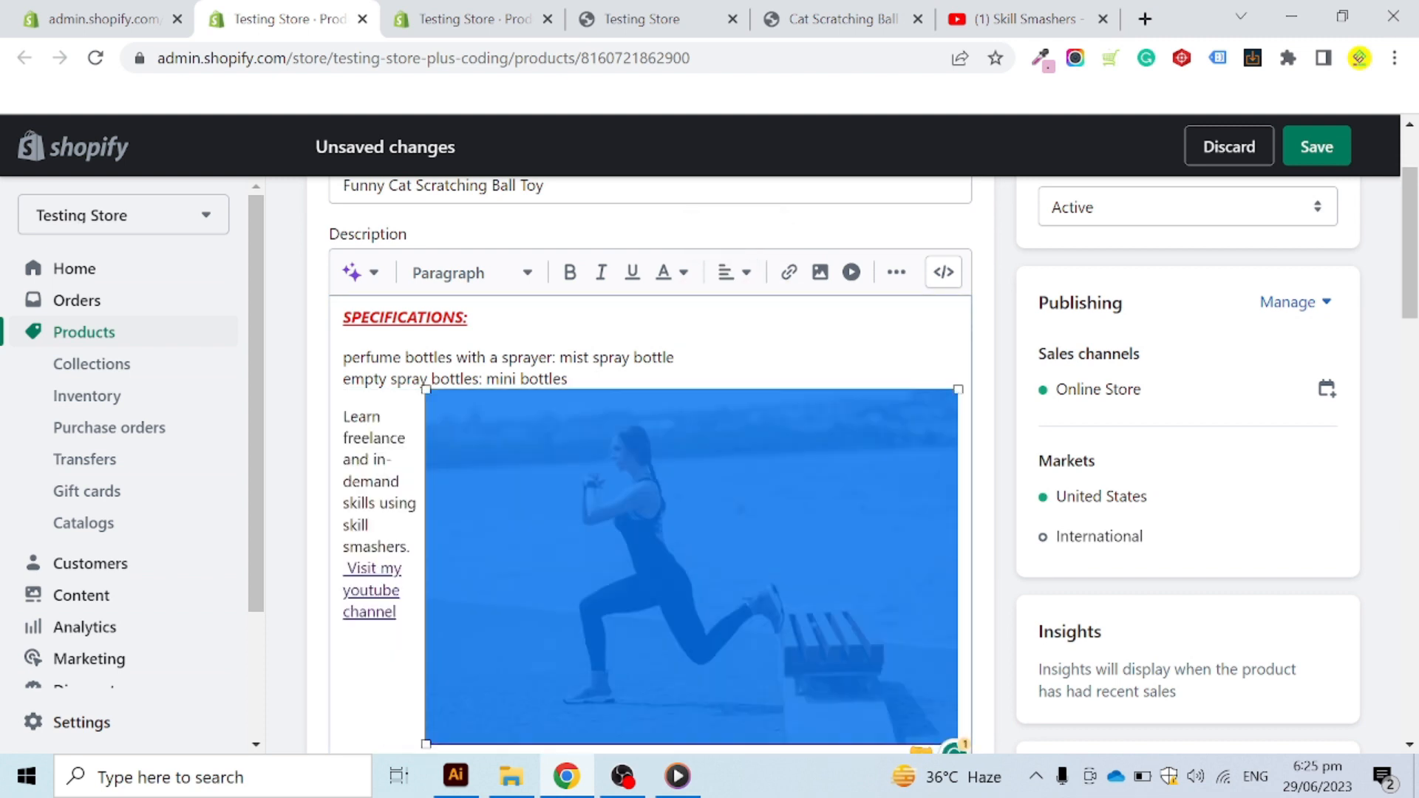
left_click(735, 273)
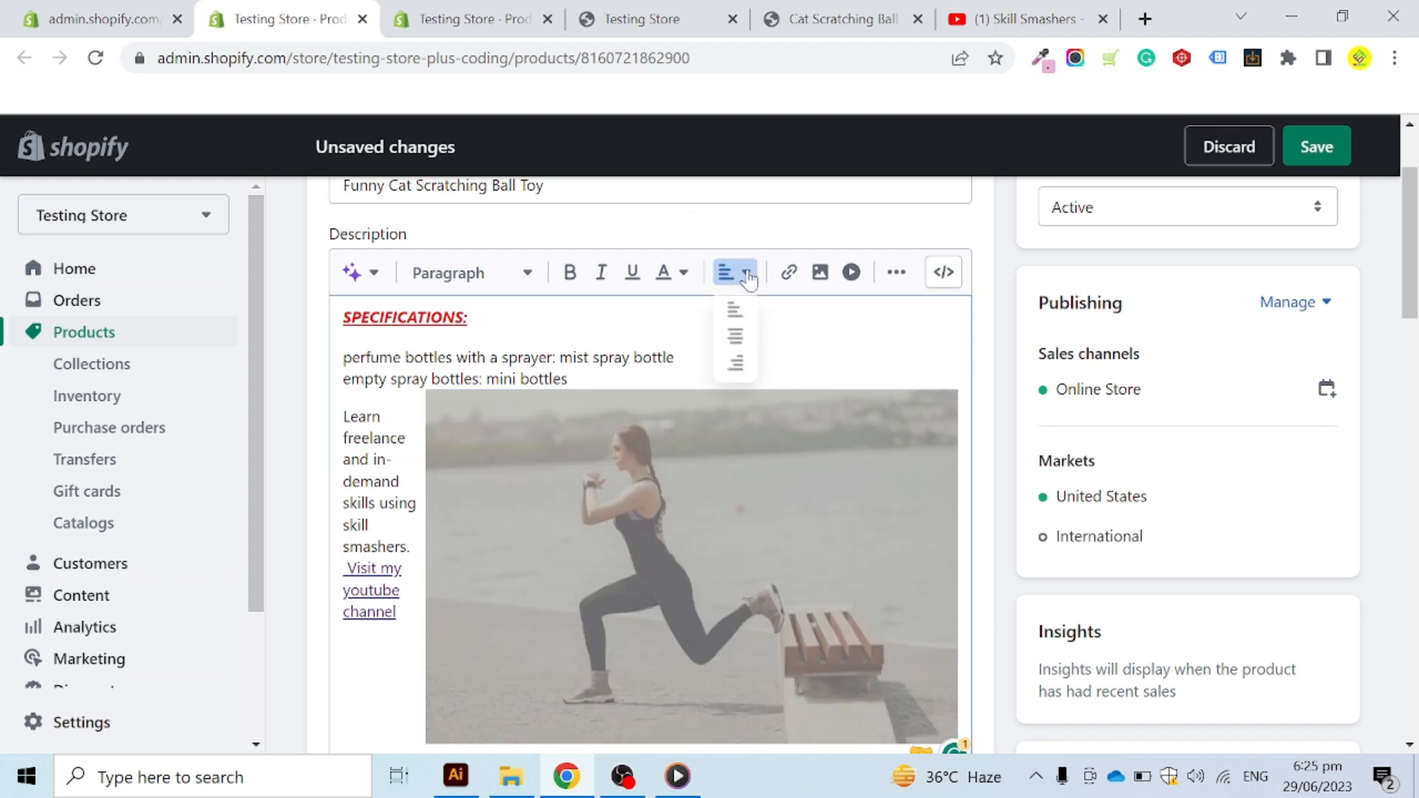
left_click(735, 339)
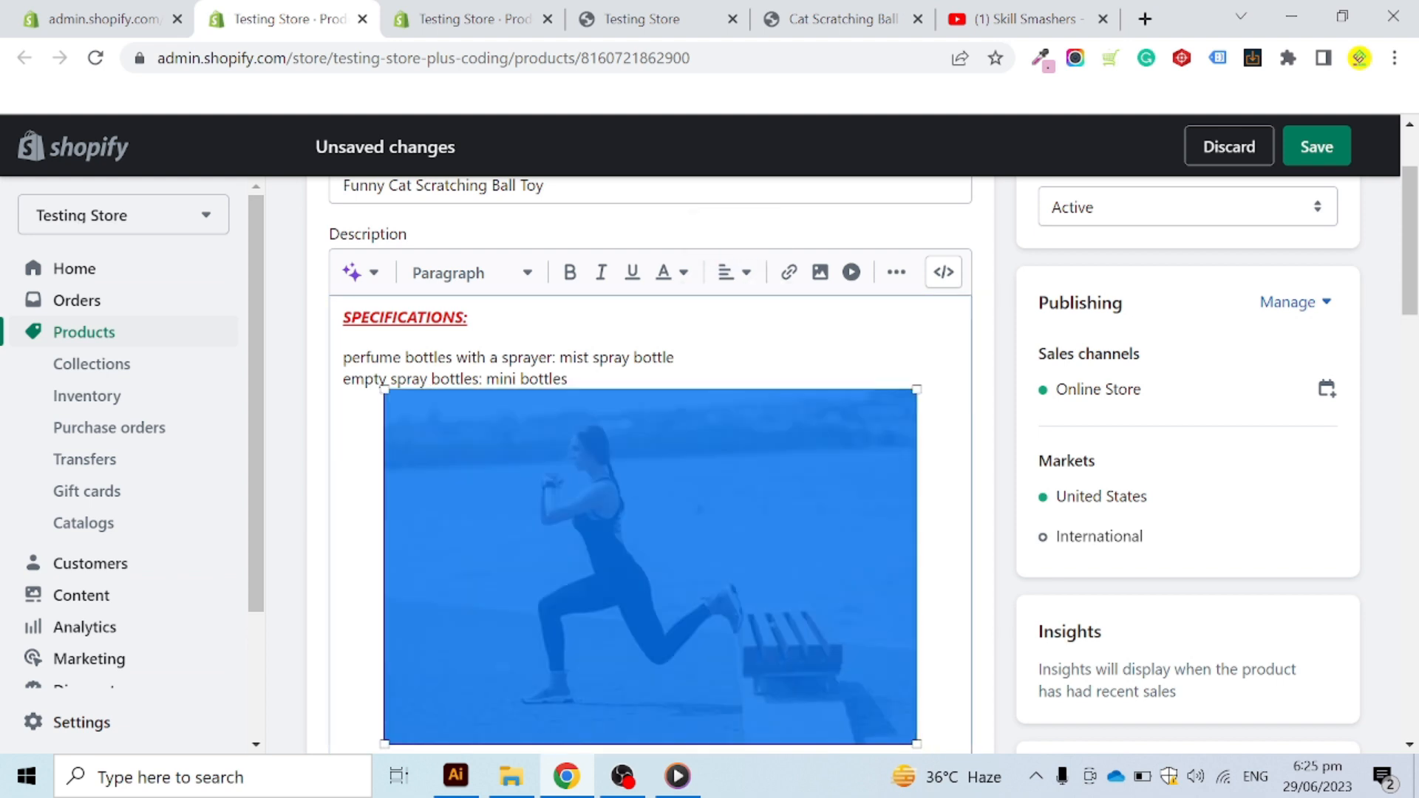
left_click(675, 357)
scroll(676, 444, "down", 1)
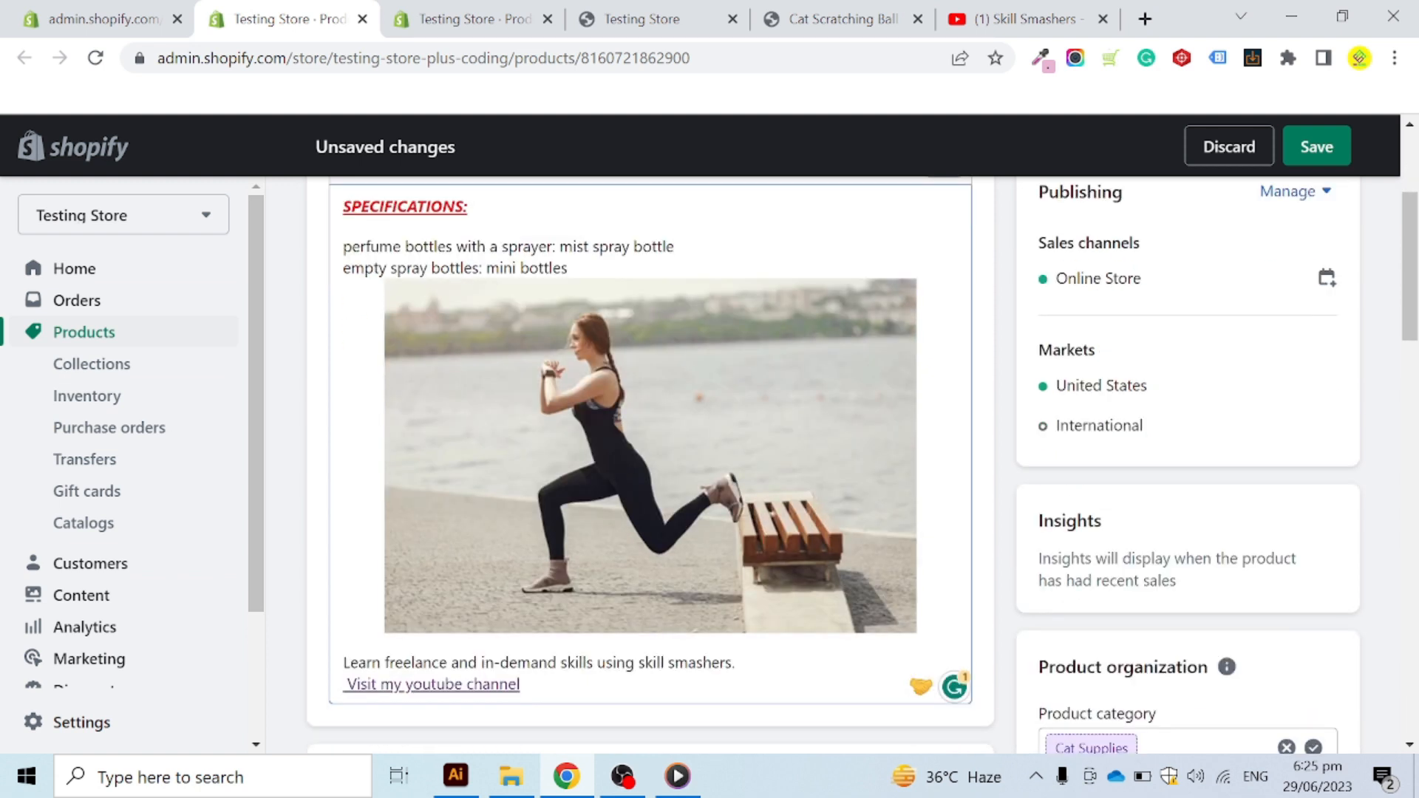
left_click(675, 440)
double_click(675, 440)
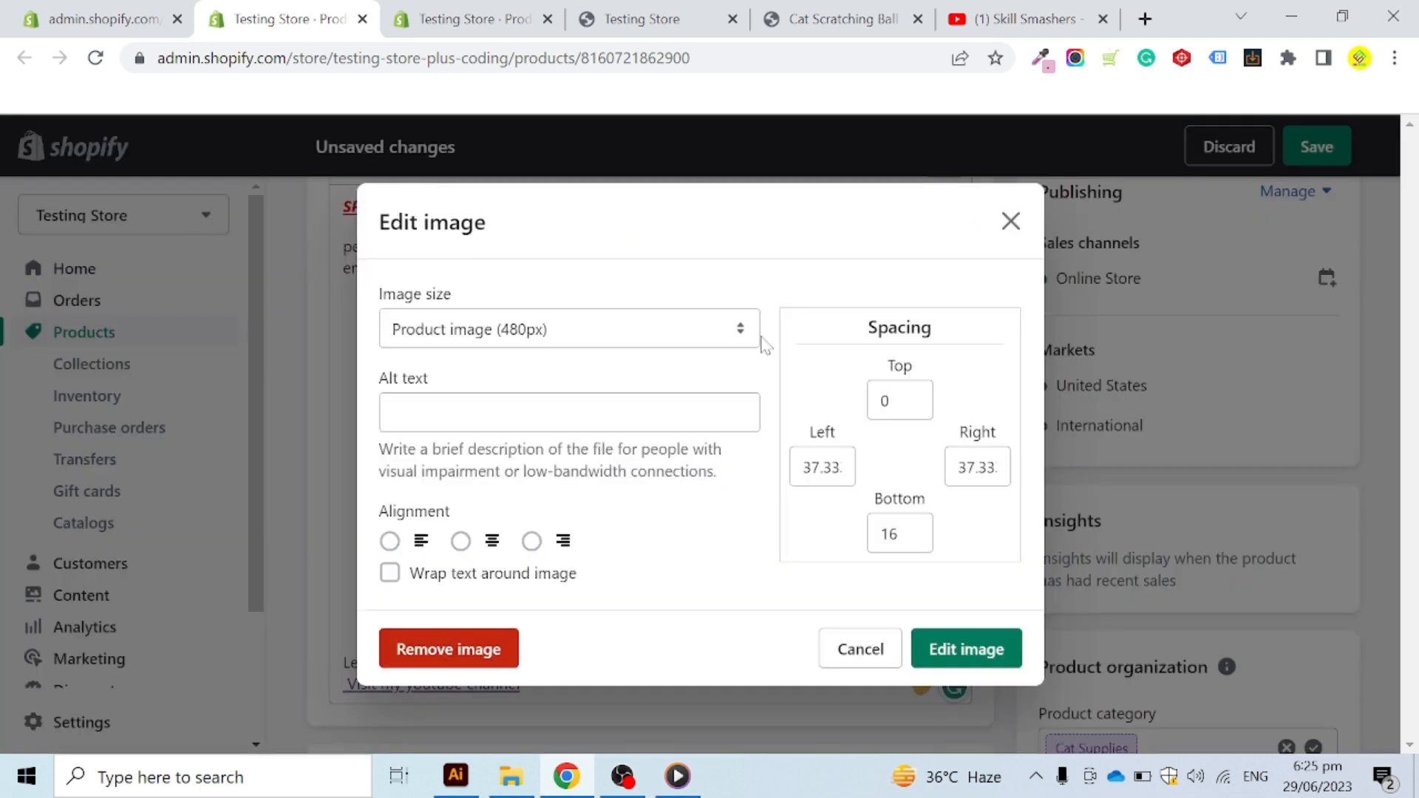
left_click(994, 225)
Step: Resize the exercise image in the description to Wallpaper (2048px) and look over the enlarged image
double_click(710, 444)
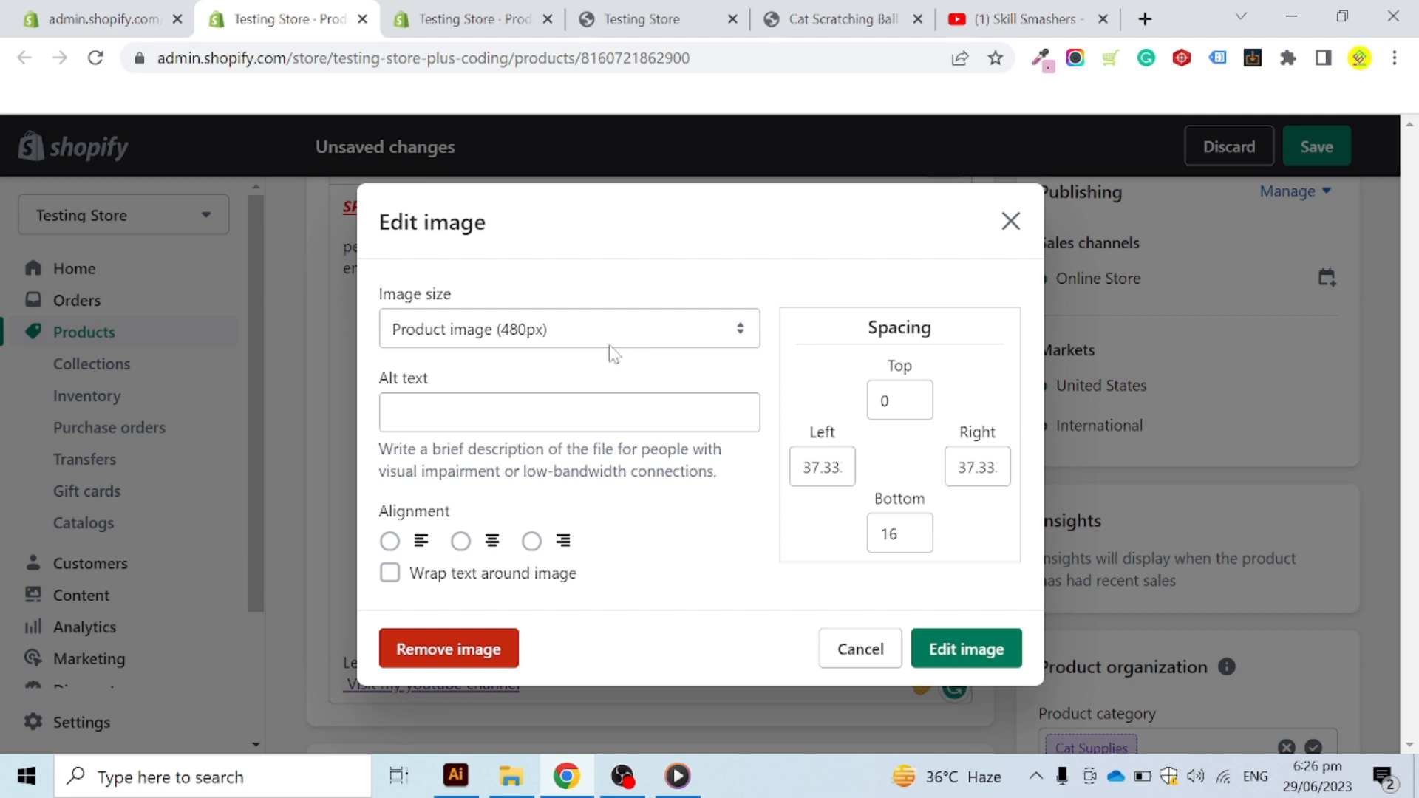
left_click(571, 336)
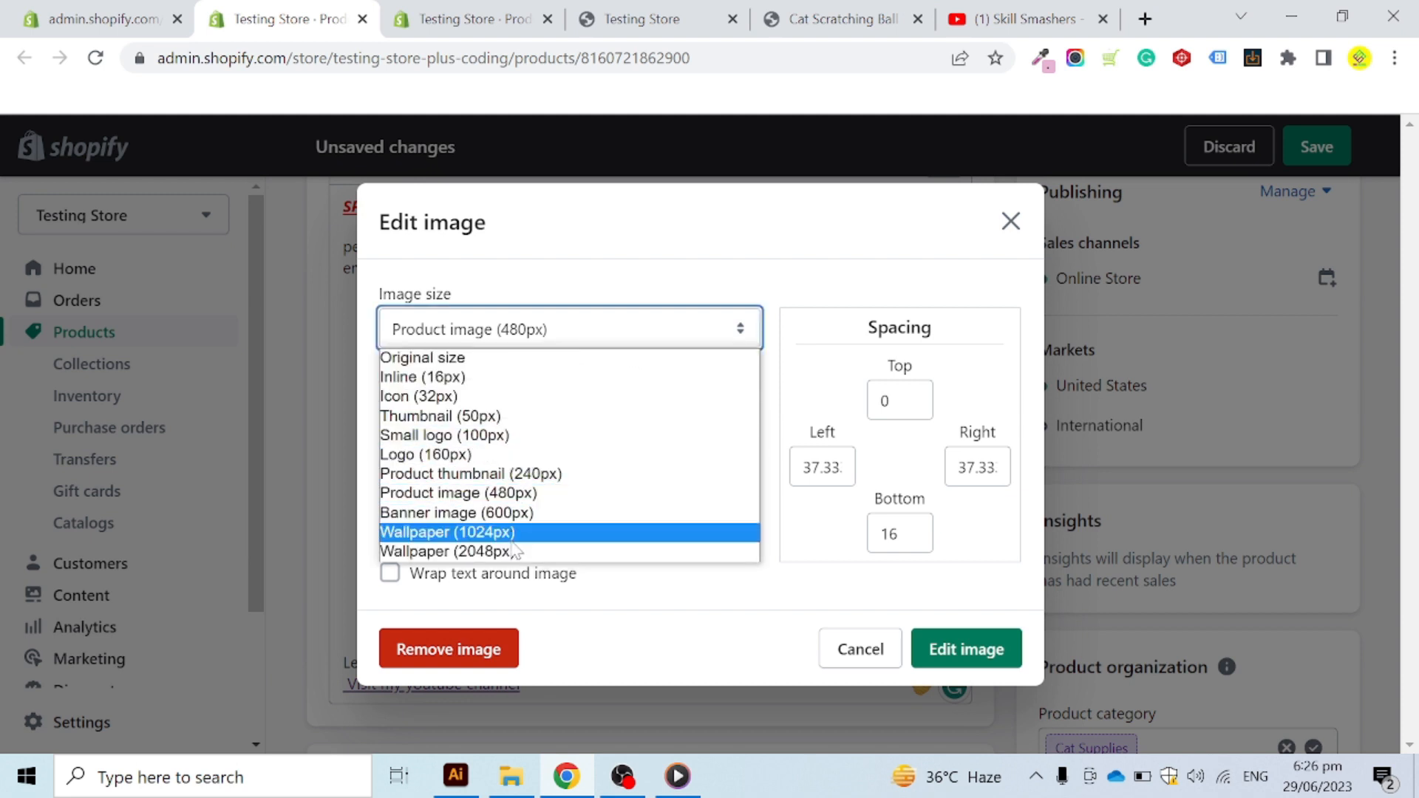
left_click(515, 553)
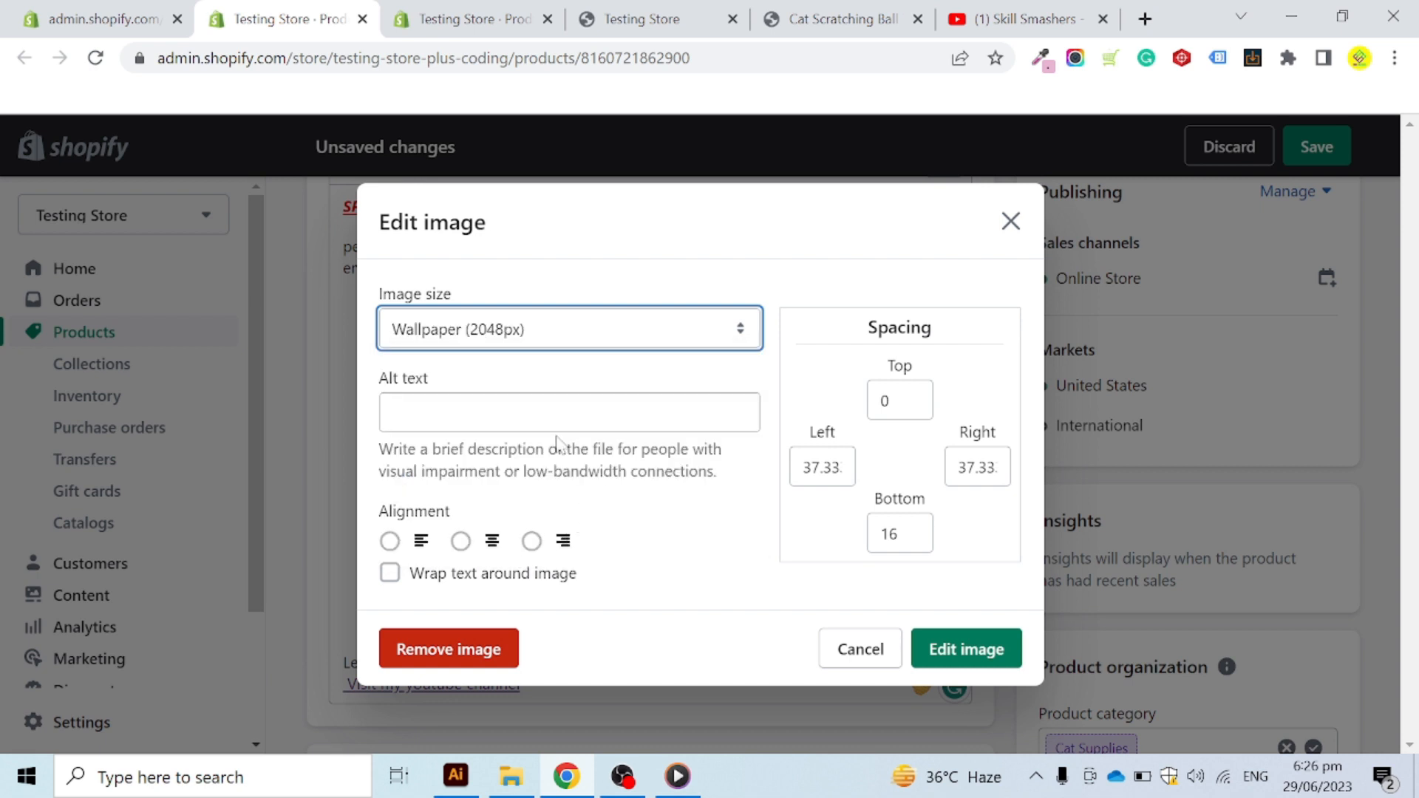
left_click(944, 650)
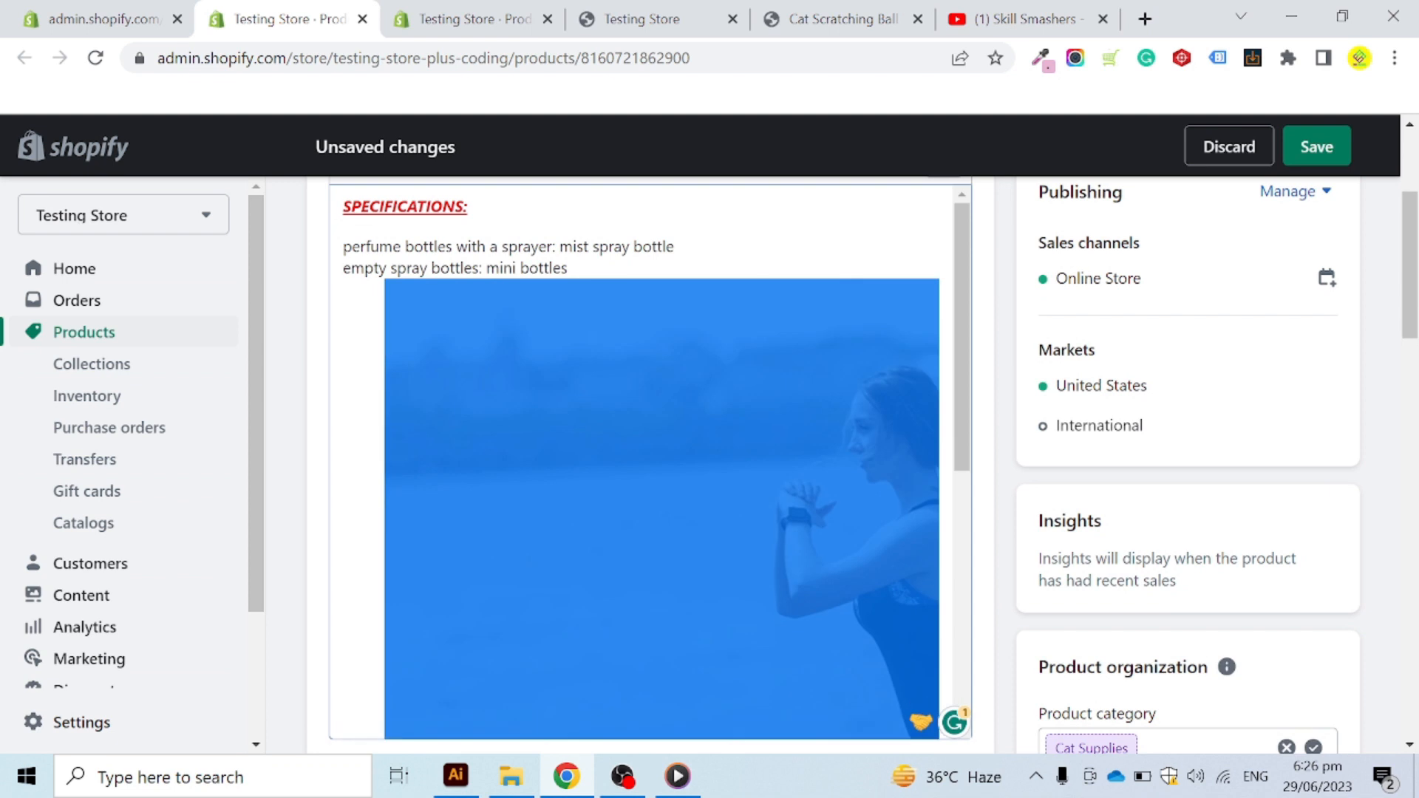
scroll(650, 452, "down", 2)
scroll(650, 453, "up", 5)
scroll(650, 453, "down", 2)
scroll(650, 452, "up", 3)
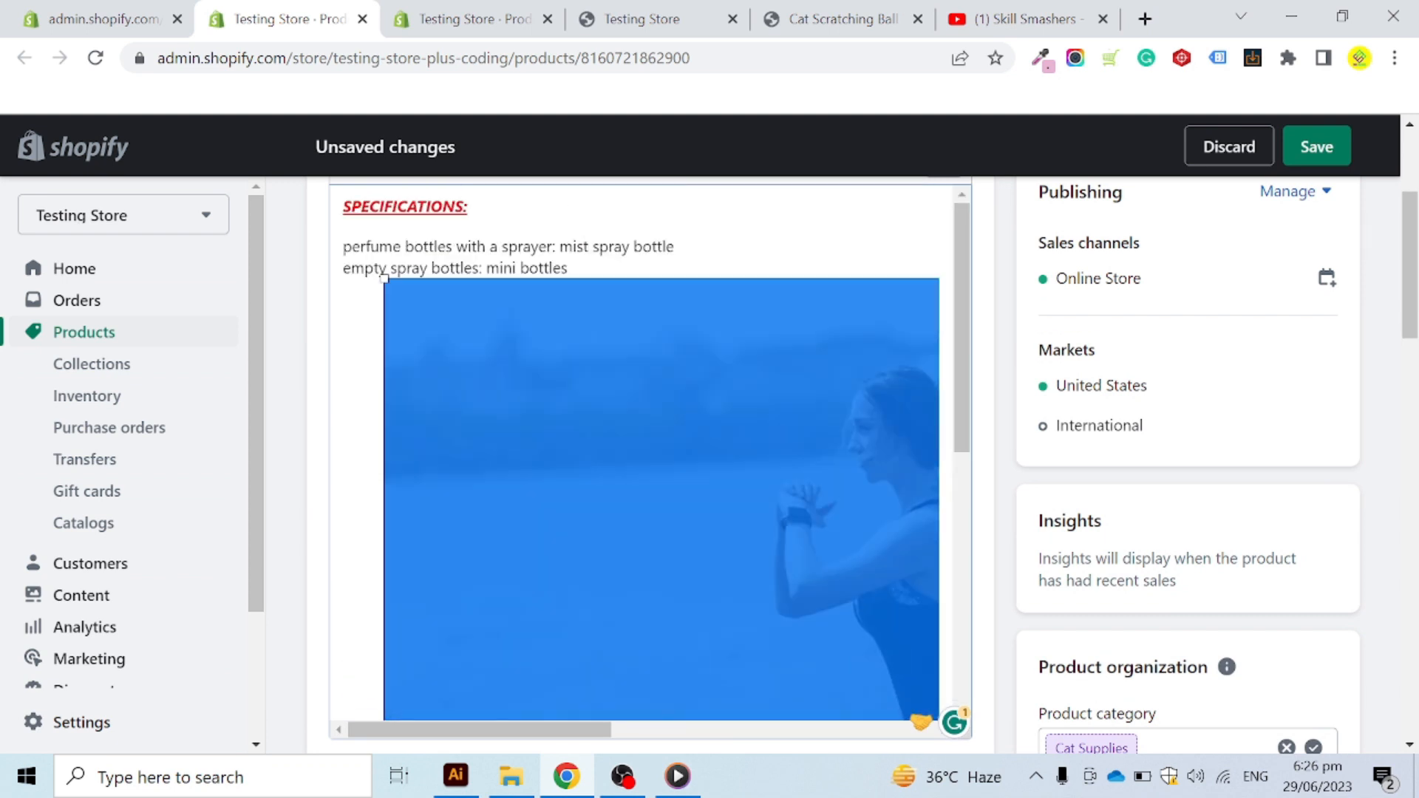
Step: Set the exercise image's size back to Product image (480px) and apply the change
double_click(761, 445)
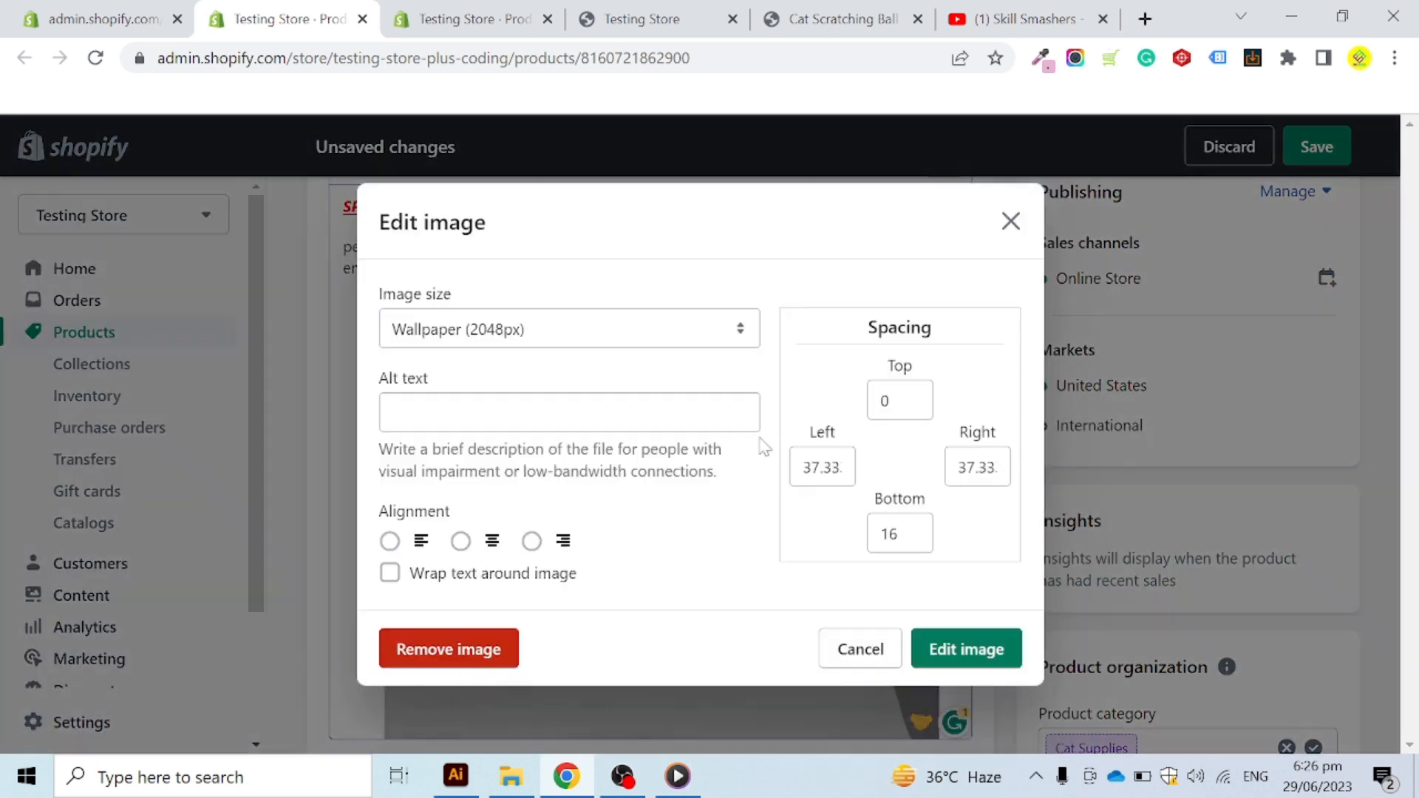
left_click(562, 330)
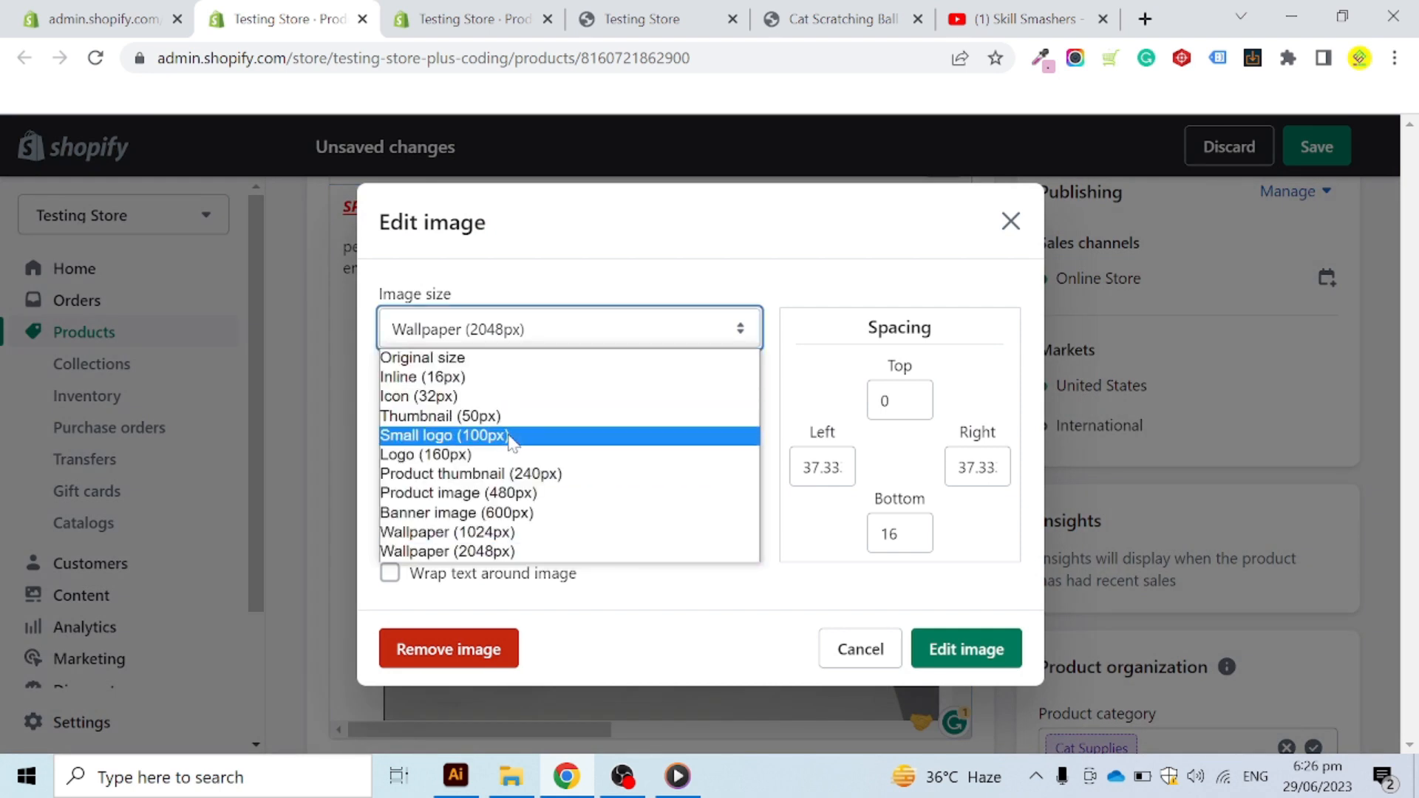
left_click(518, 473)
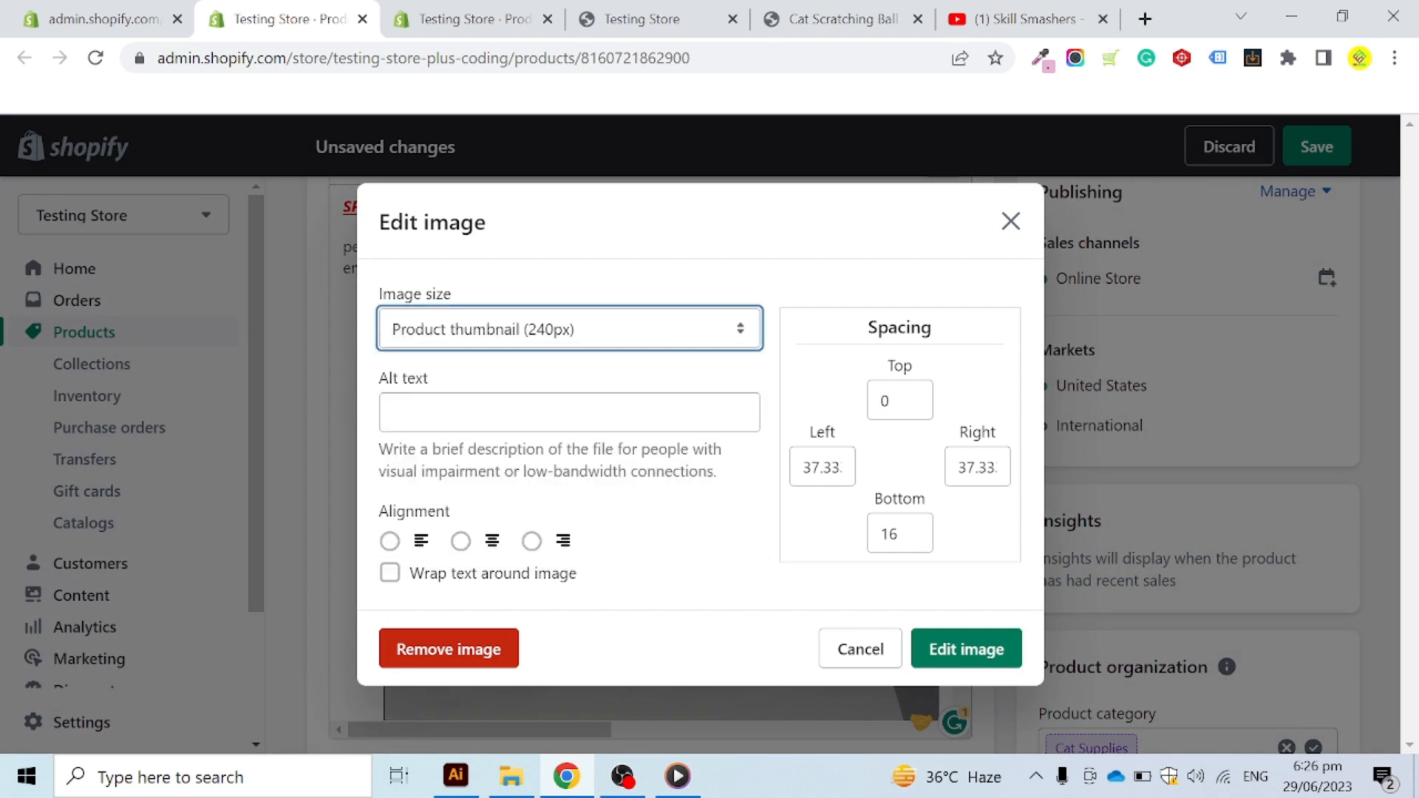
left_click(533, 337)
left_click(529, 493)
left_click(930, 648)
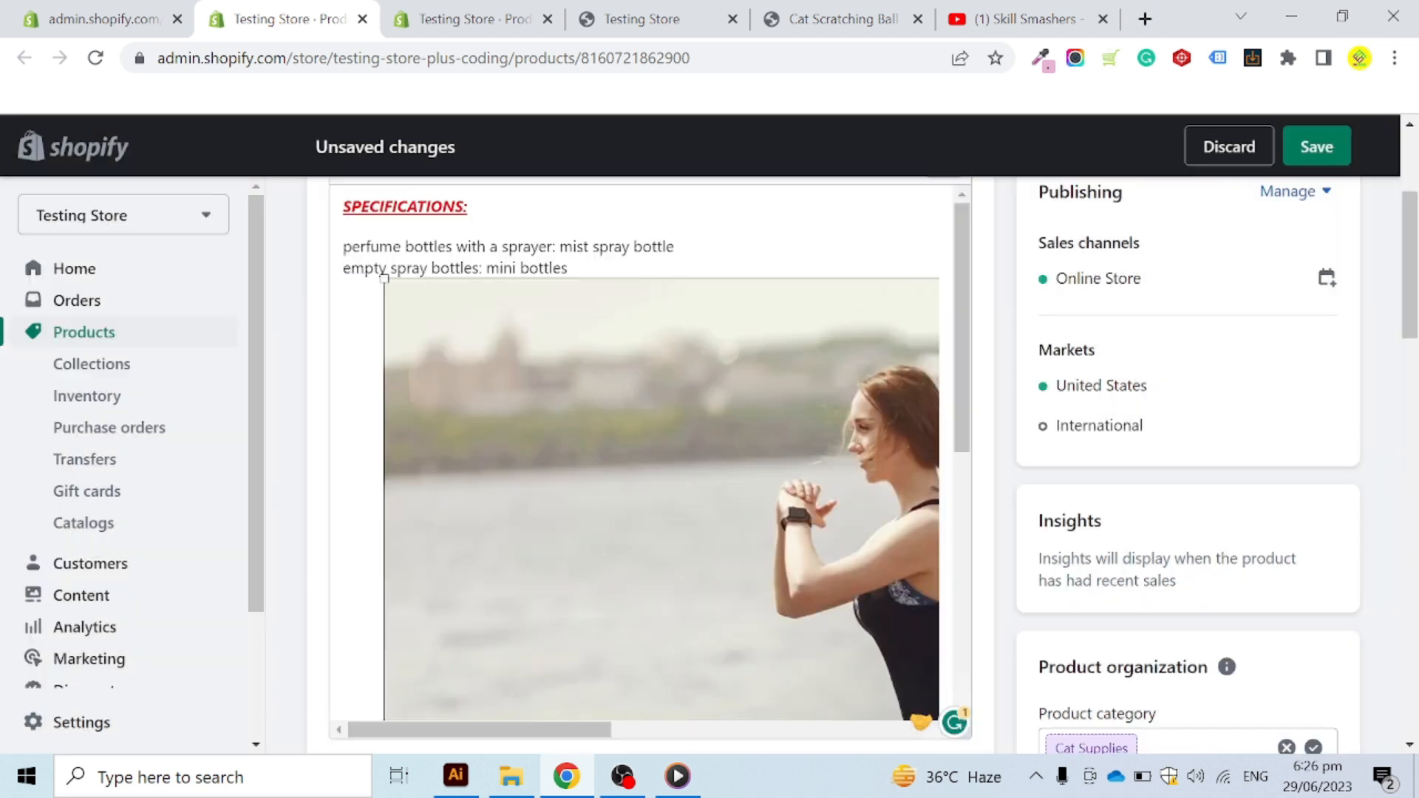
Step: Look at the video insertion dialog for embed snippets and close it without adding a video
scroll(819, 392, "up", 3)
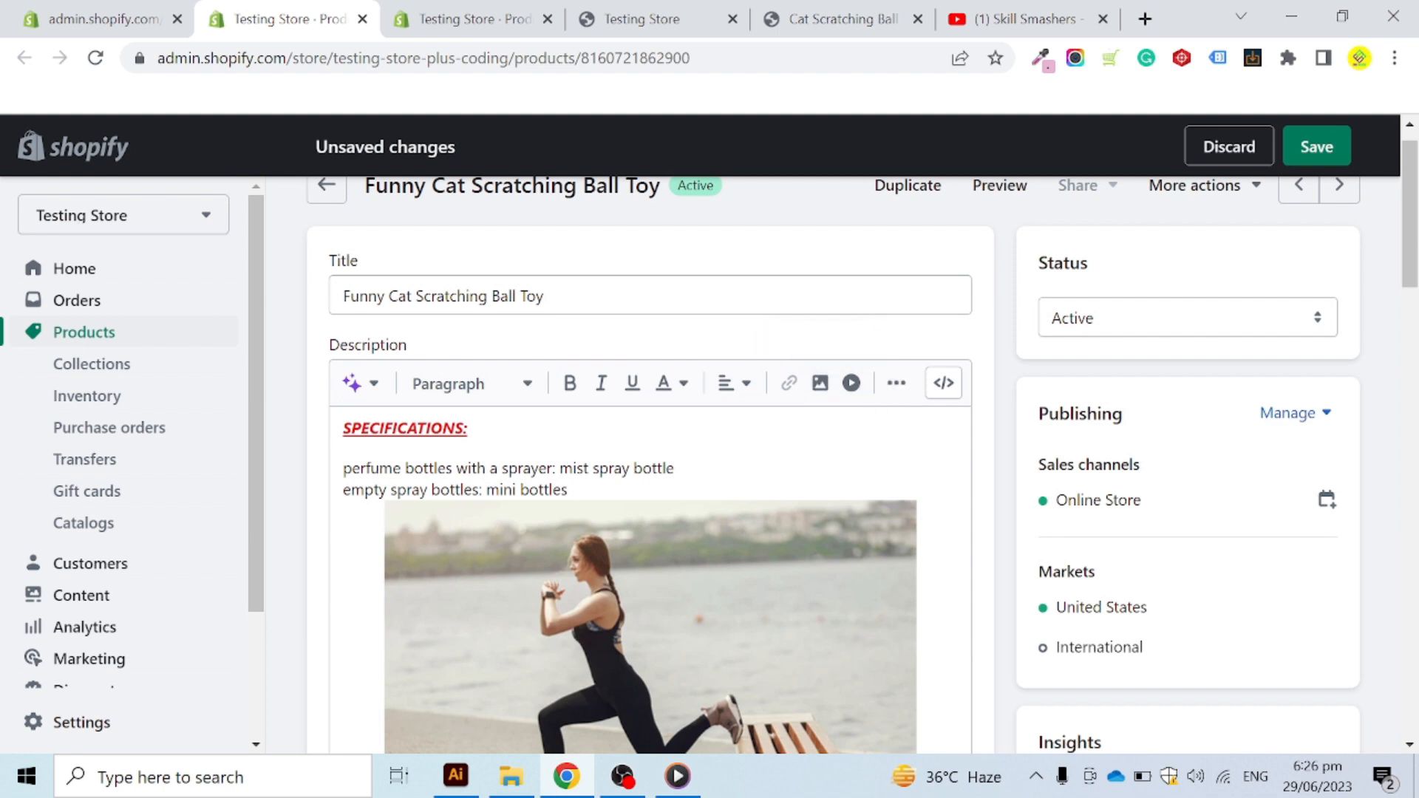
left_click(851, 383)
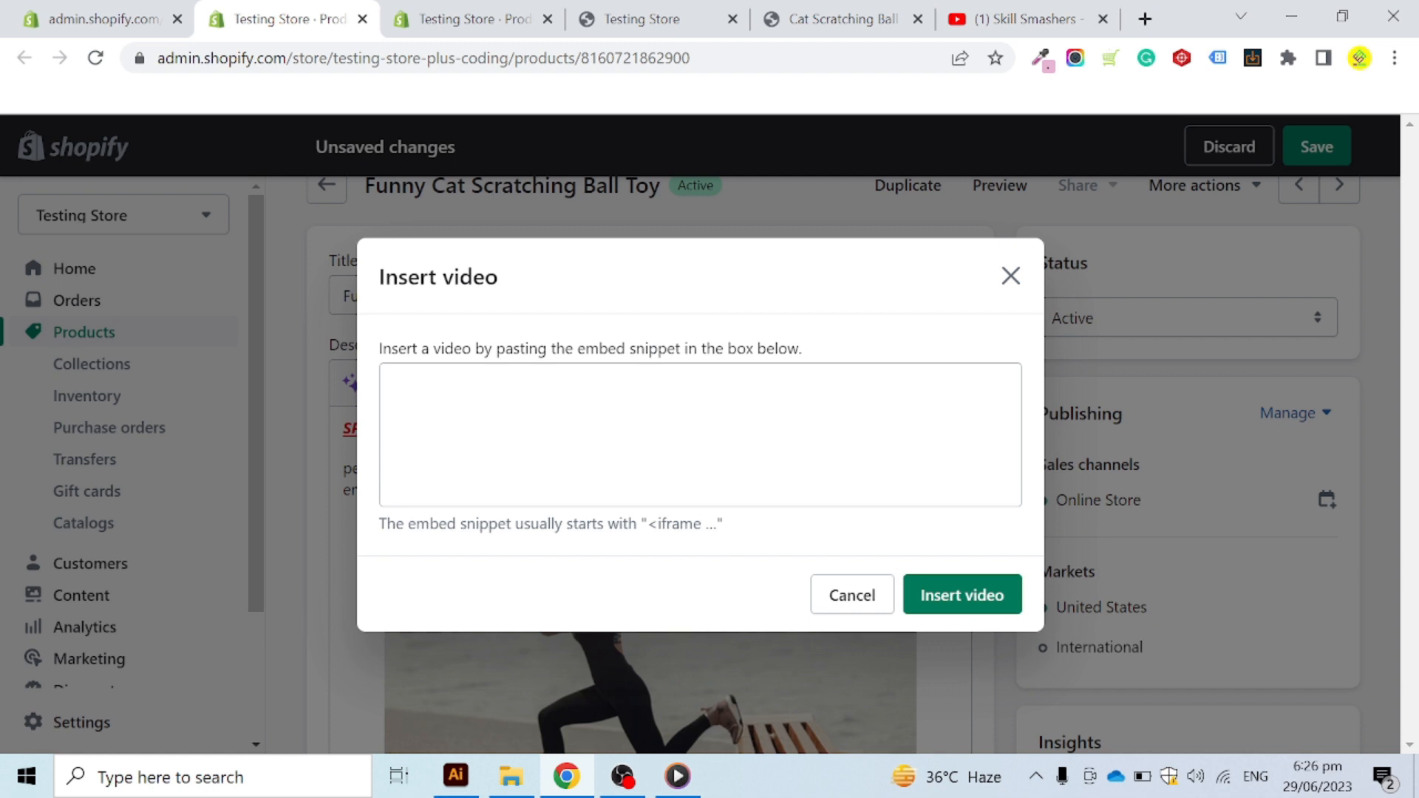
left_click(1011, 275)
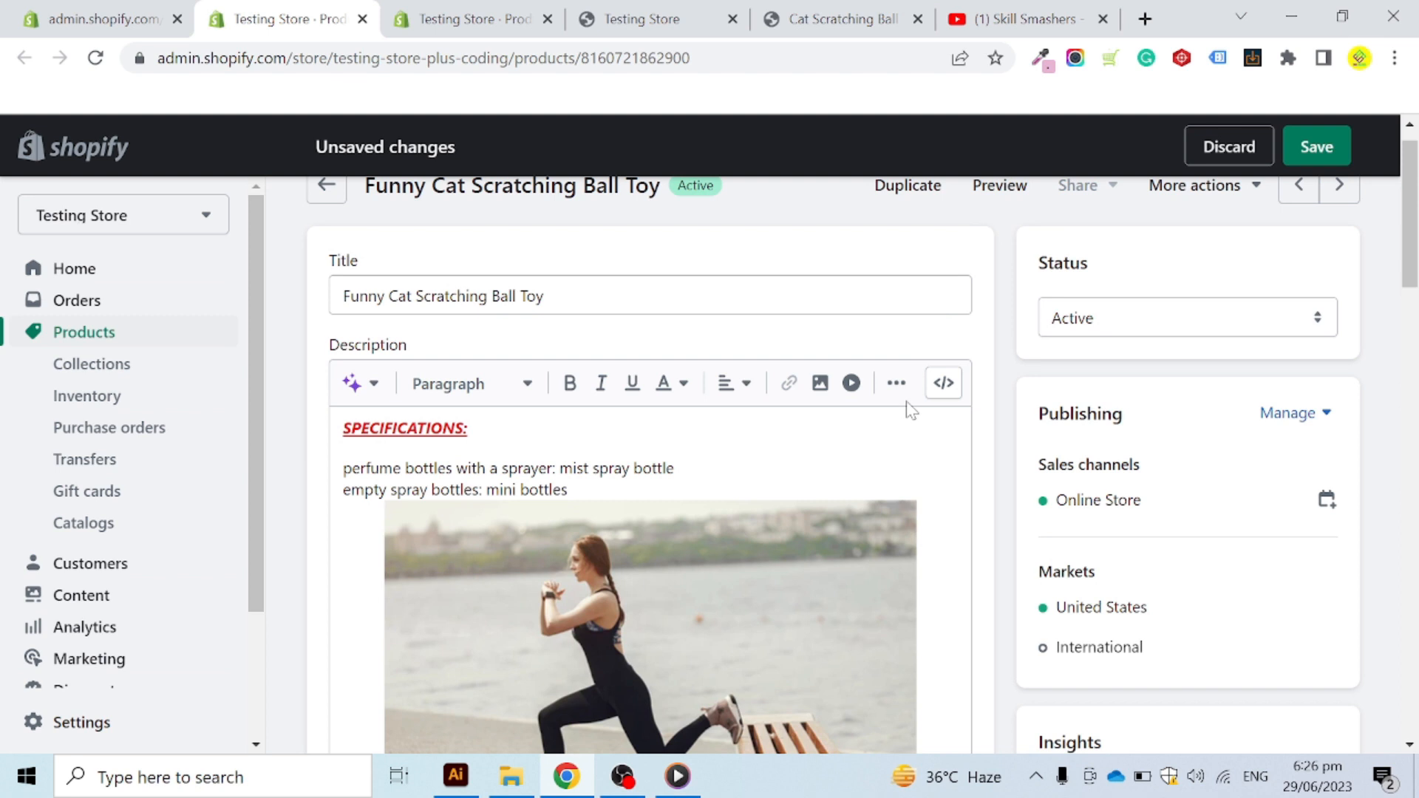
scroll(908, 411, "up", 1)
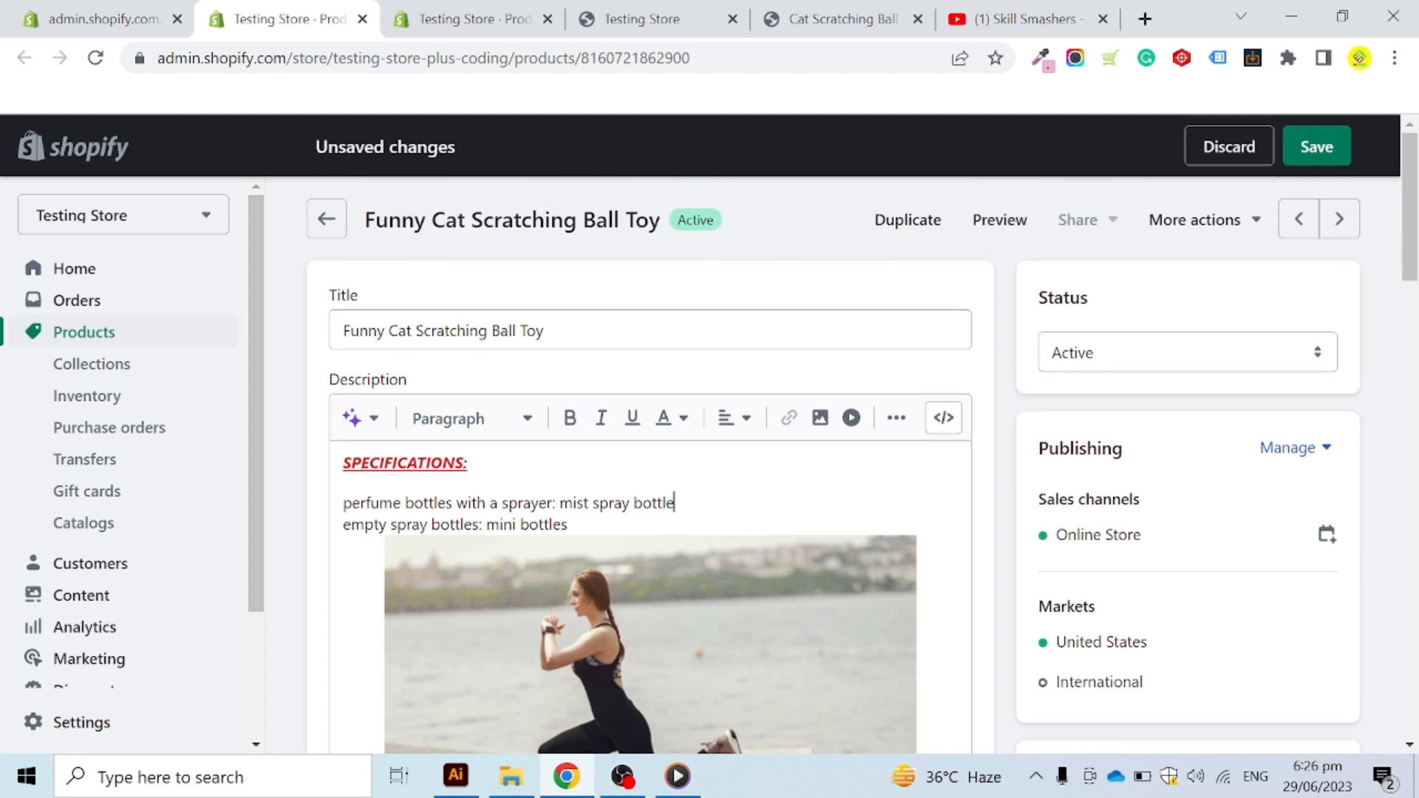
Step: Add a line break before the image and turn the two bottle lines under SPECIFICATIONS into a bulleted list
left_click(569, 525)
key("Return")
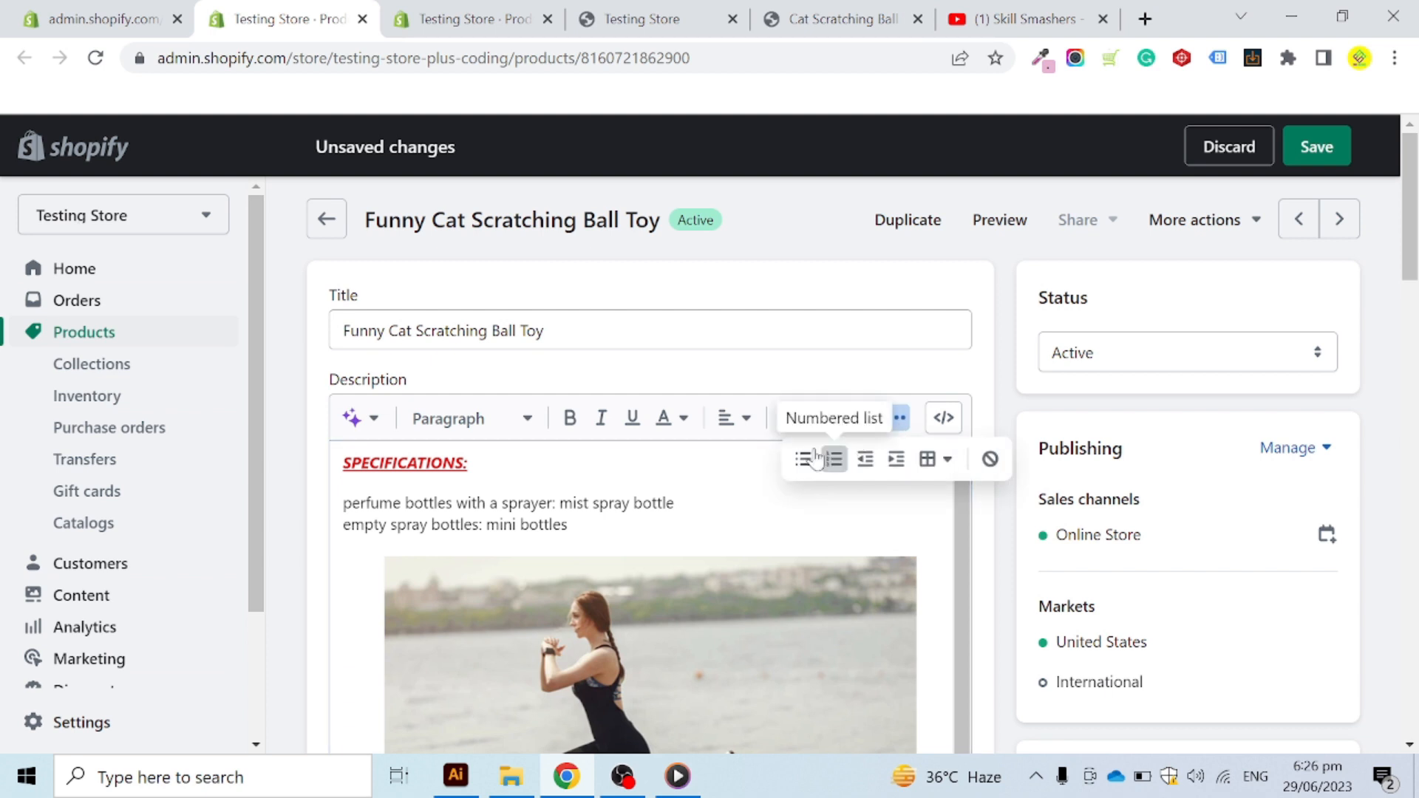
left_click(675, 503)
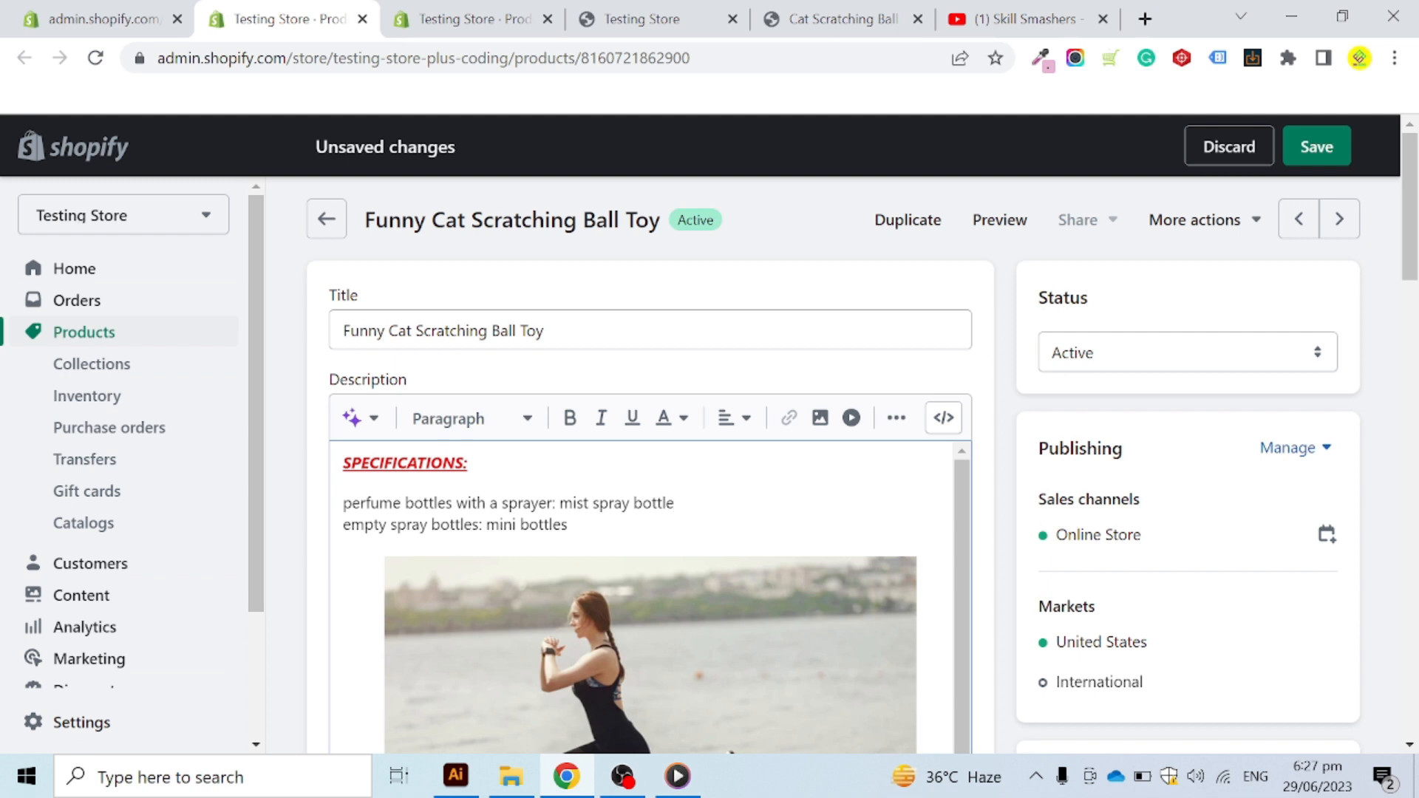
left_click_drag(568, 524, 342, 505)
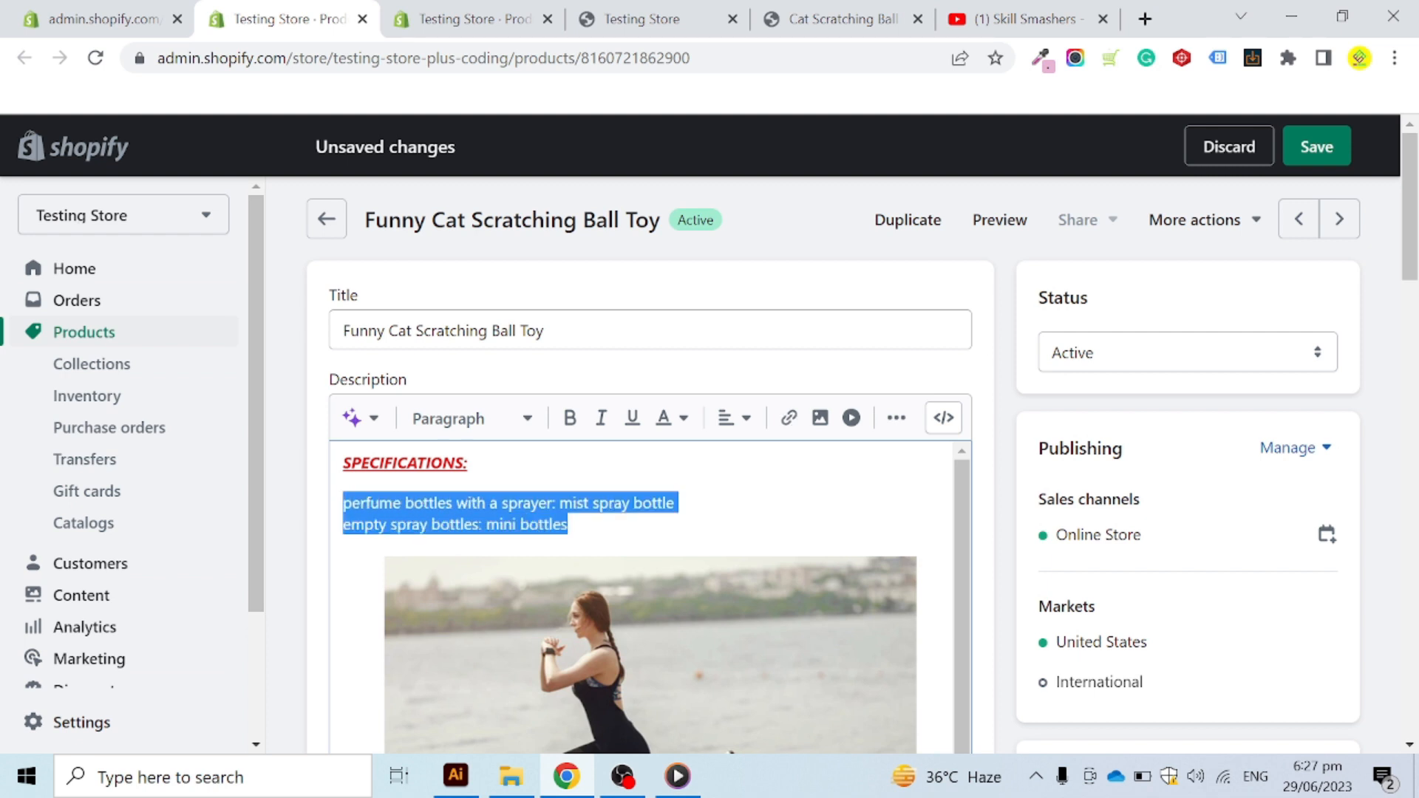
left_click(897, 419)
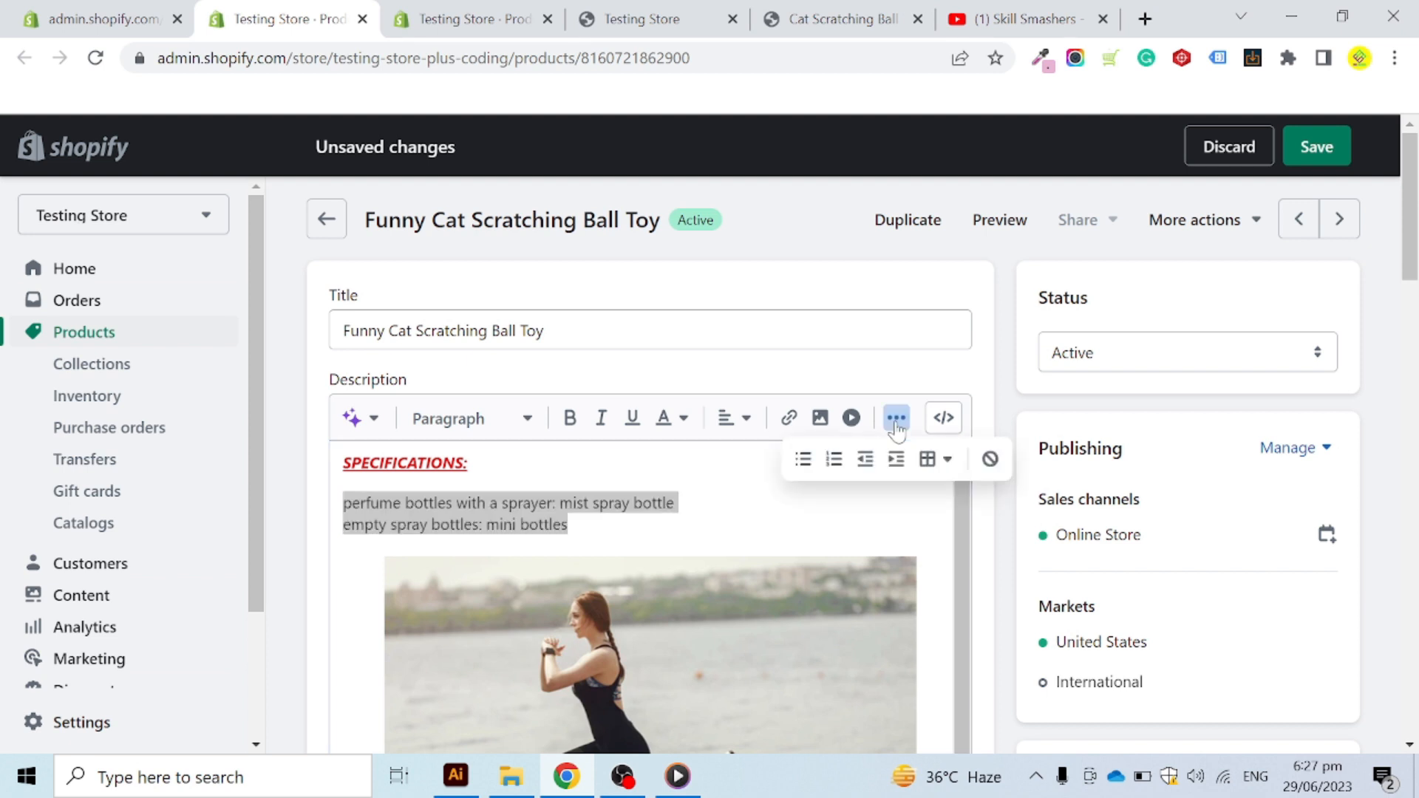
left_click(802, 460)
left_click(543, 524)
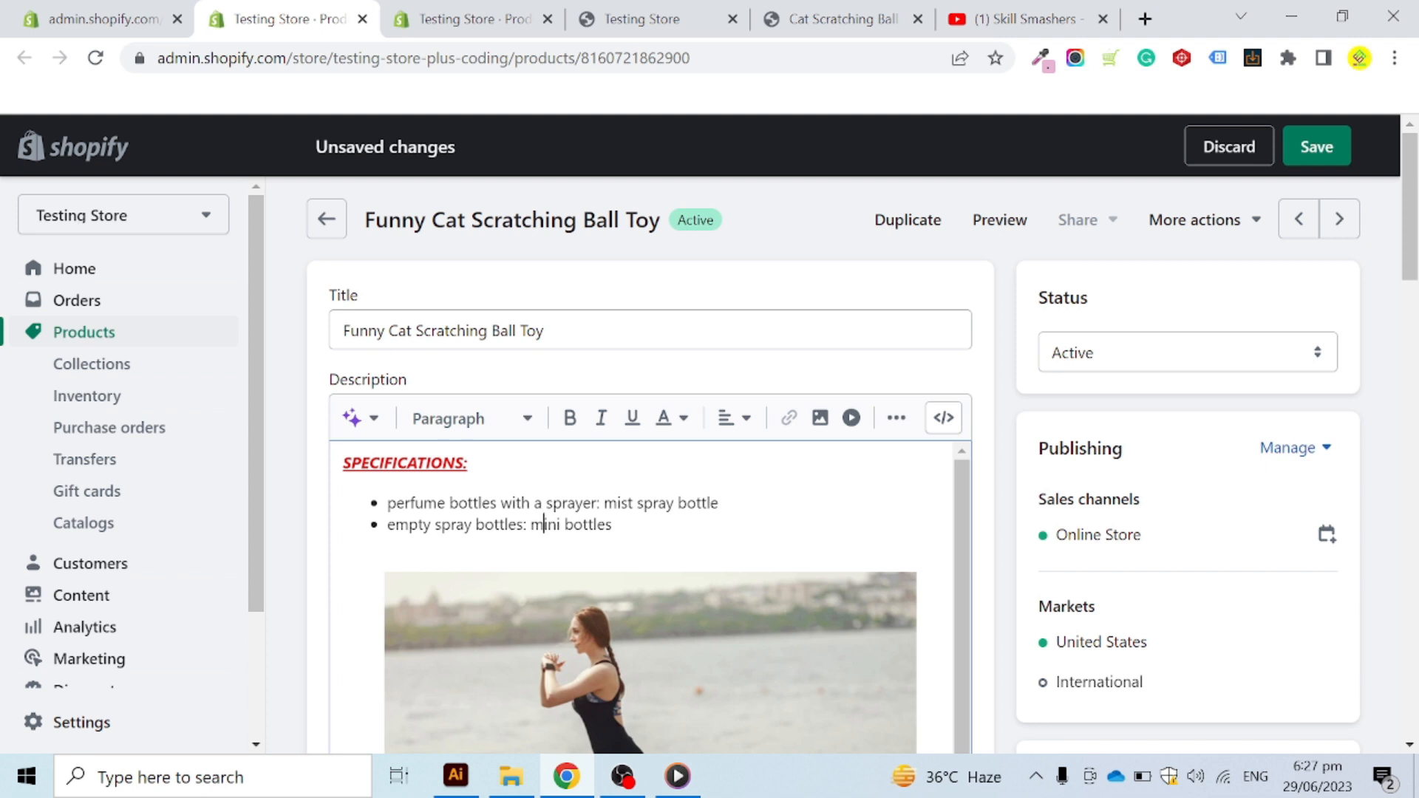
Step: Convert the two bulleted bottle lines into a numbered list
mouse_move(613, 525)
left_mouse_down()
mouse_move(431, 525)
mouse_move(388, 503)
left_mouse_up()
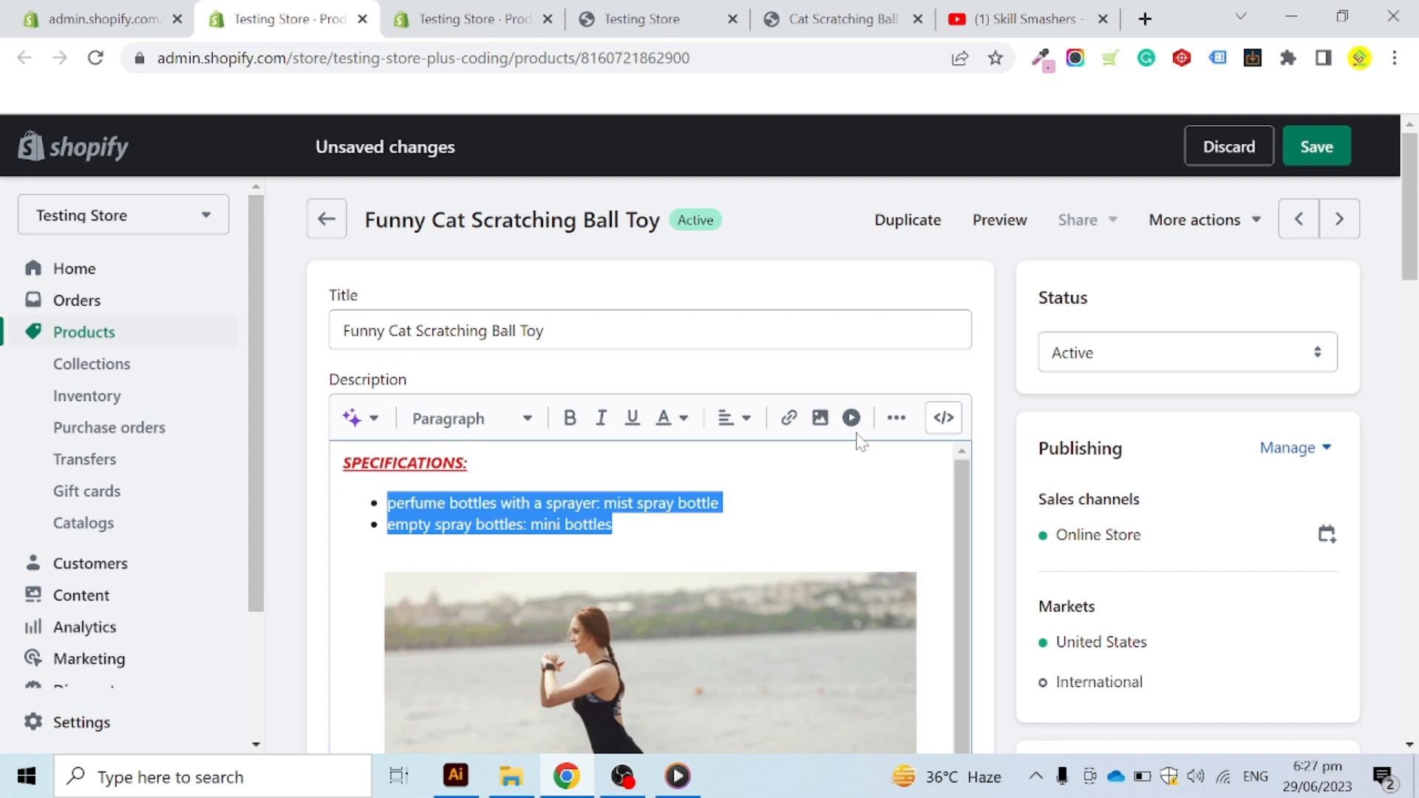
left_click(895, 419)
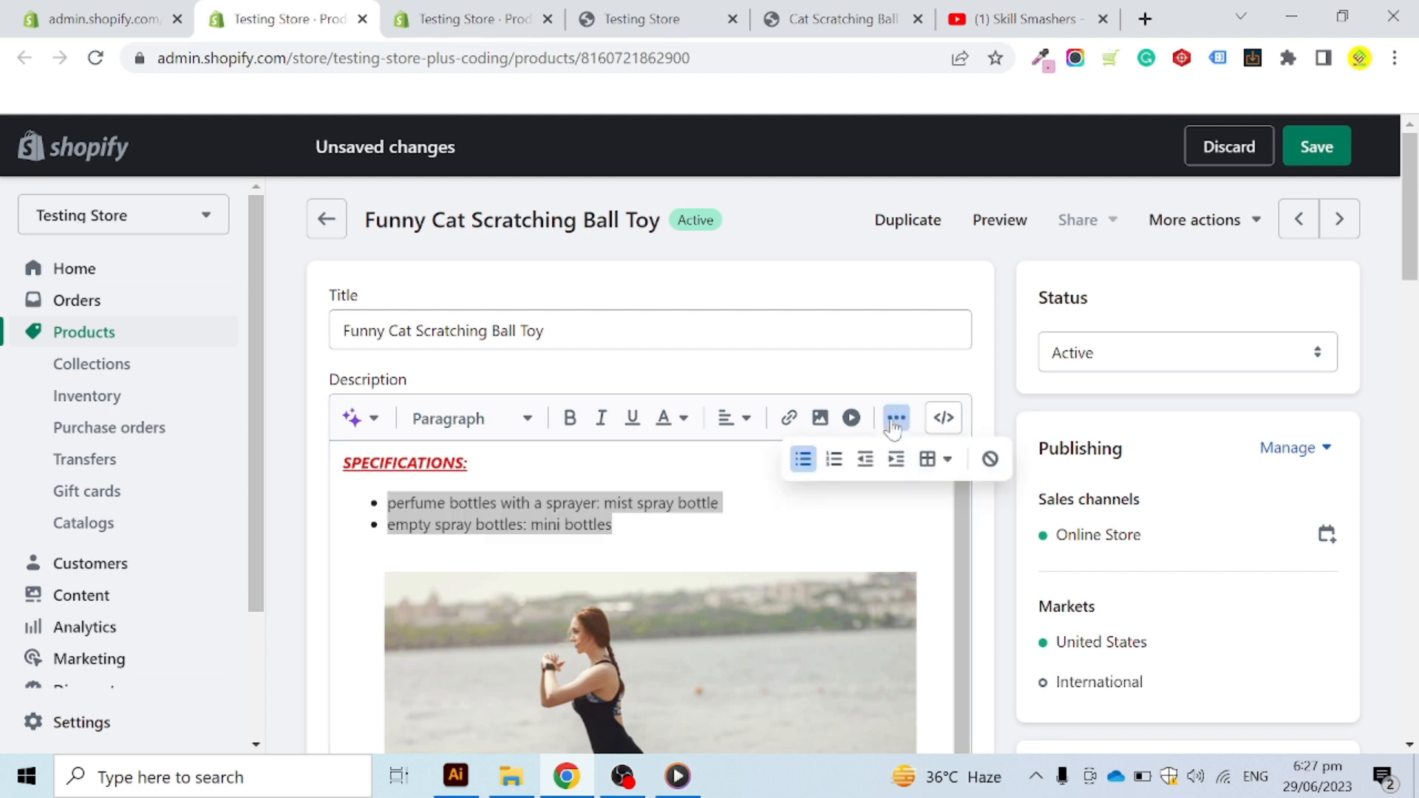
left_click(833, 460)
key("Right")
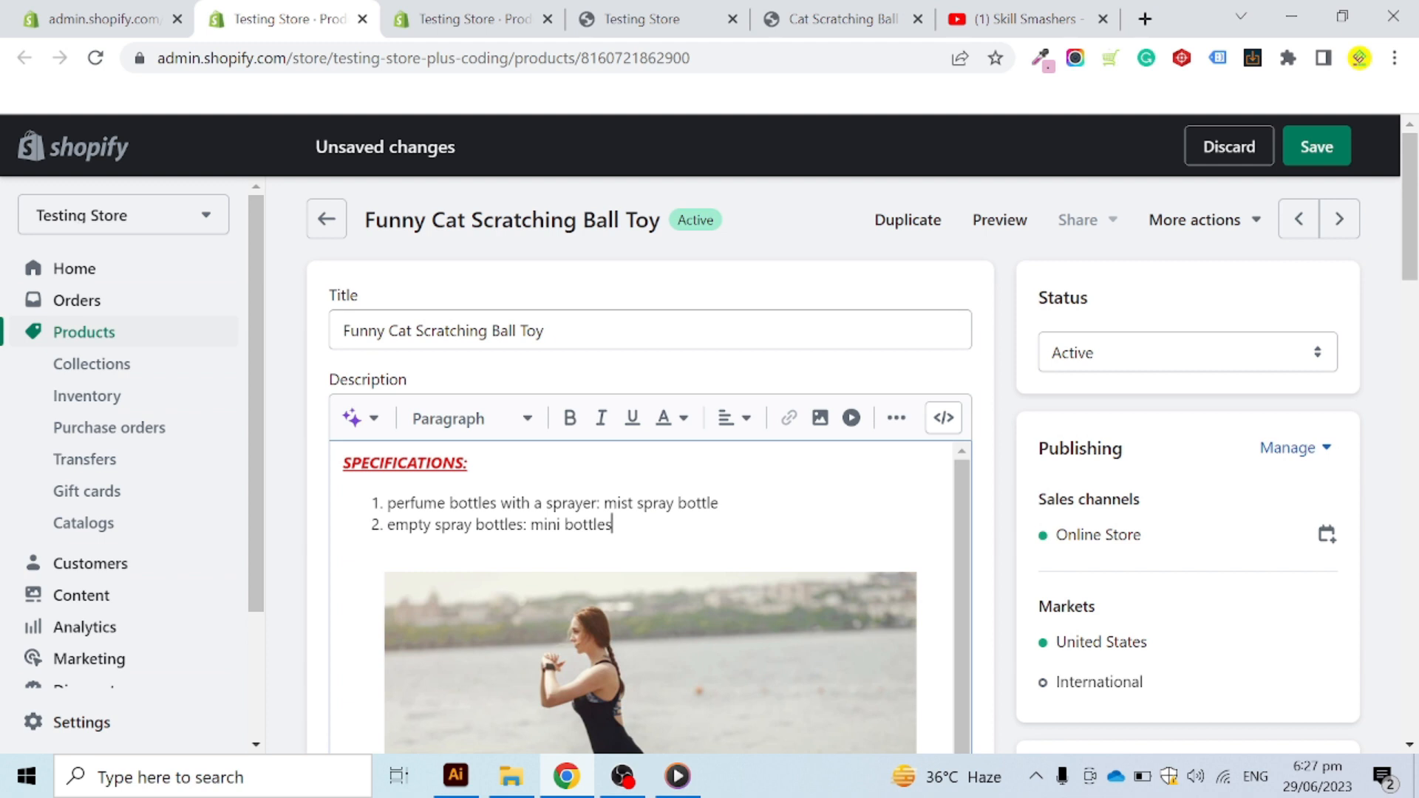
Step: Indent the numbered bottle list one level, outdent it again, and deselect the text
left_click_drag(613, 524, 385, 504)
left_click(896, 417)
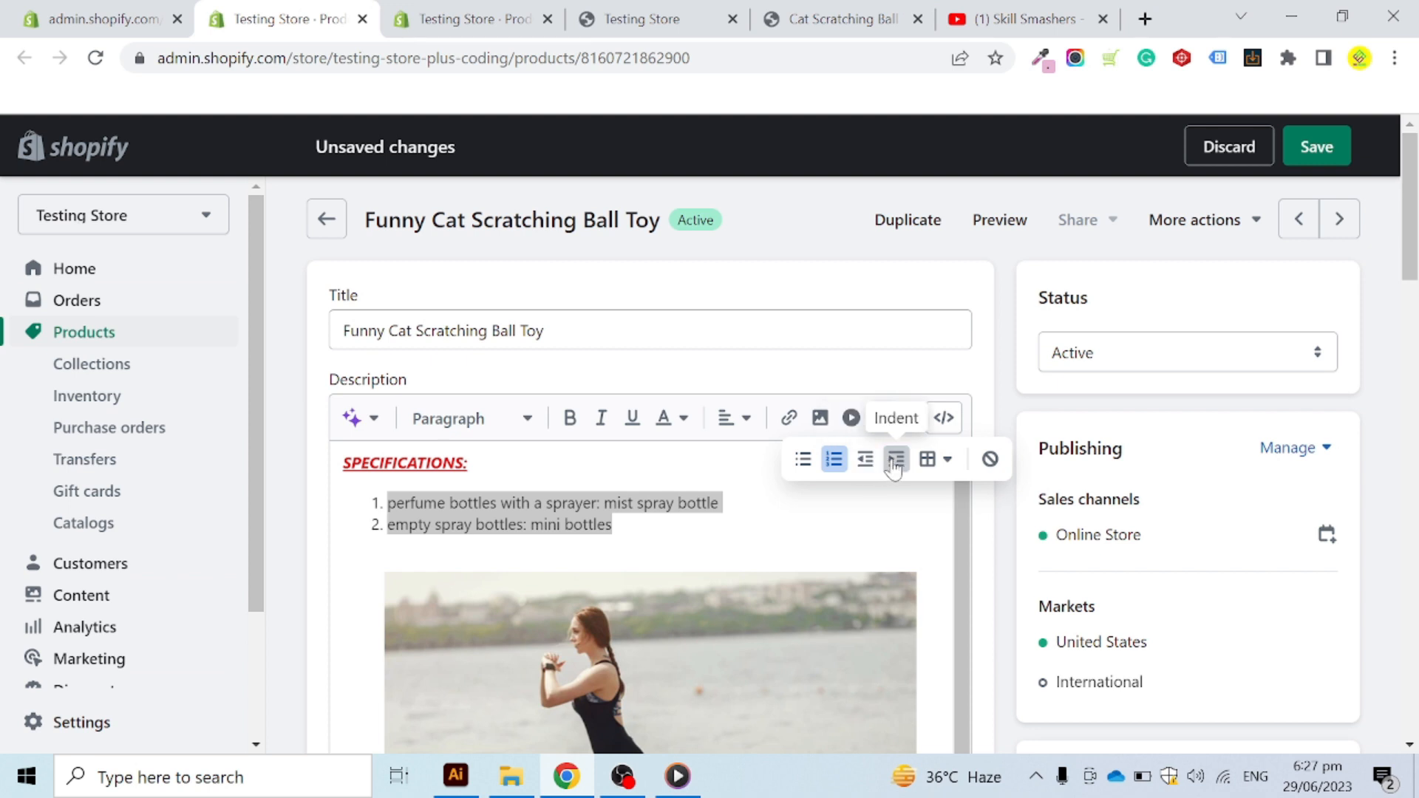
left_click(895, 460)
left_click(897, 418)
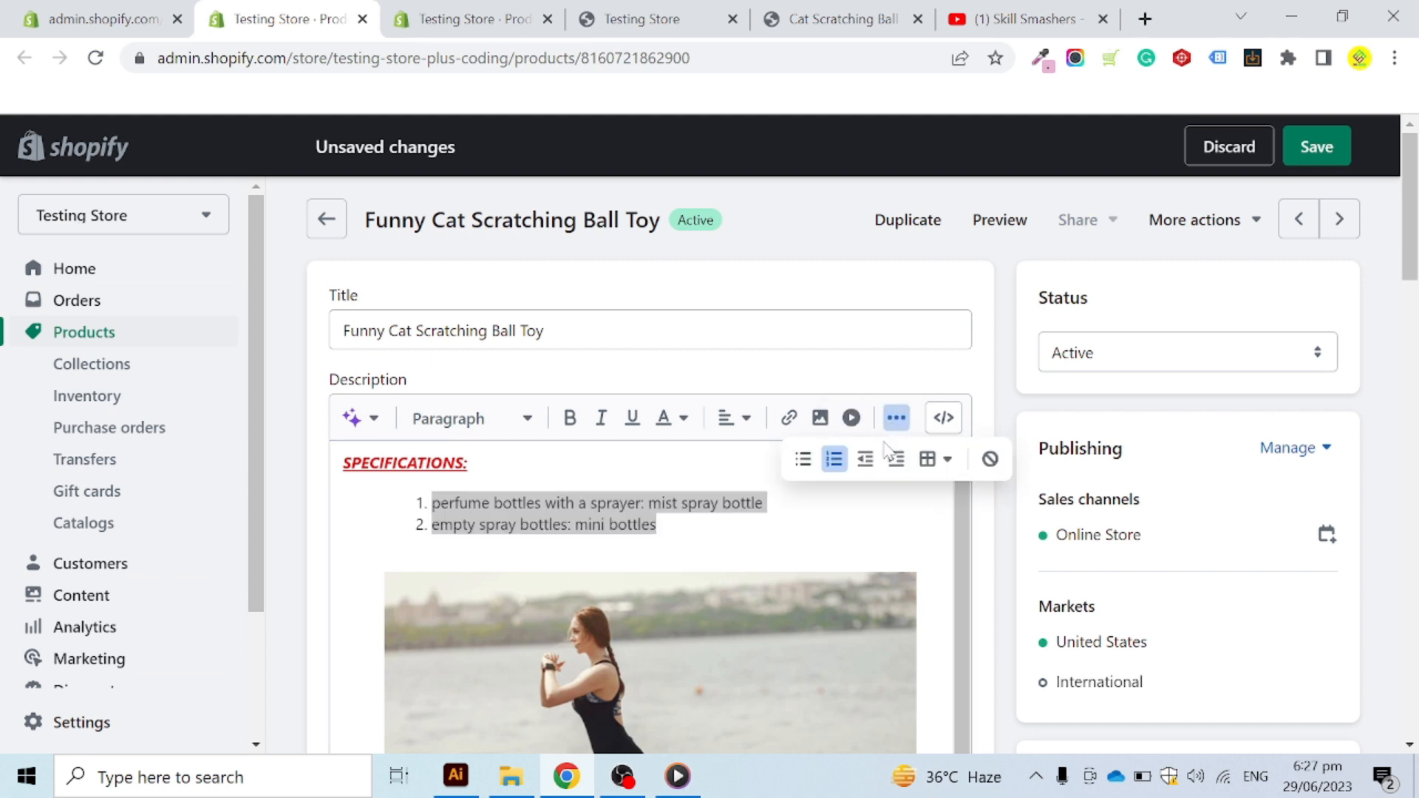
left_click(865, 459)
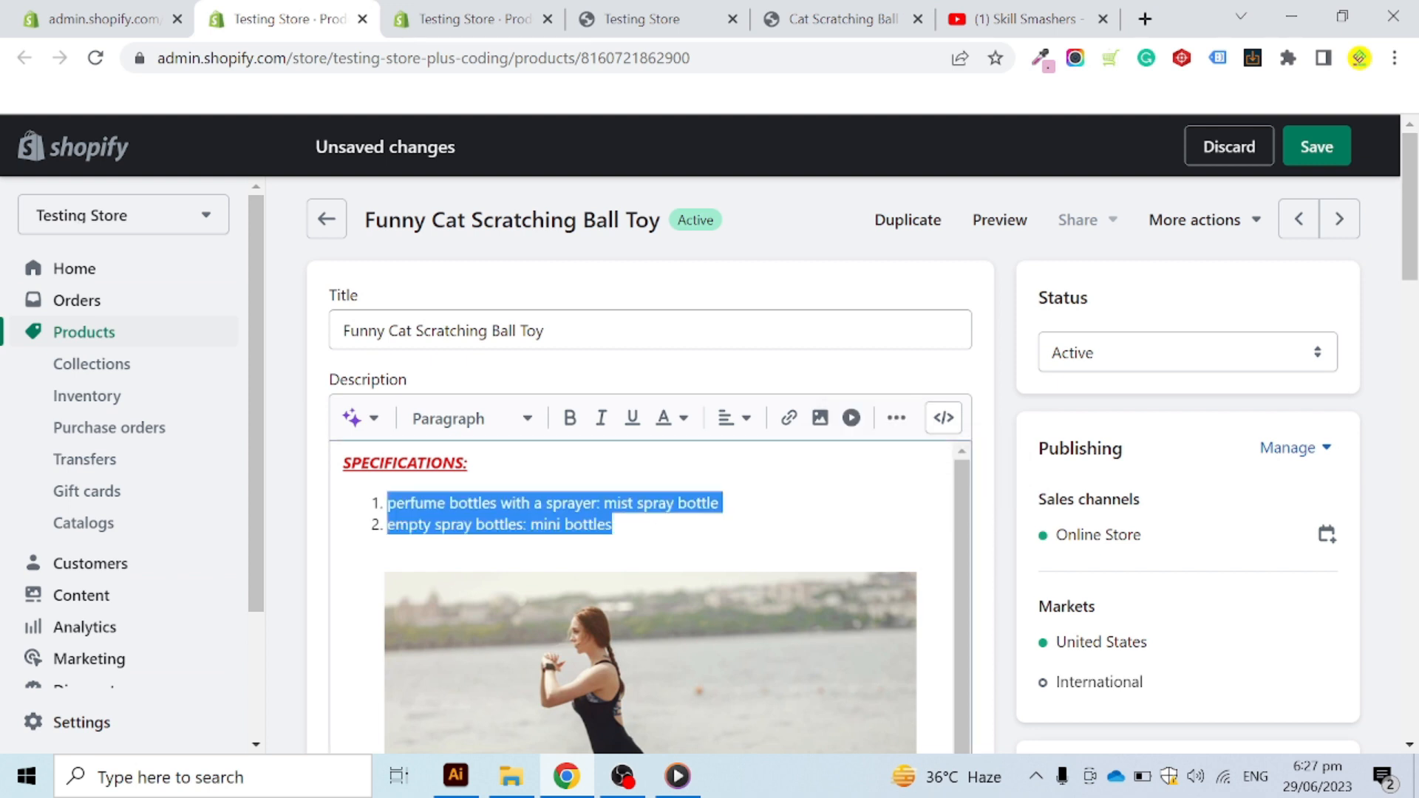
left_click(897, 418)
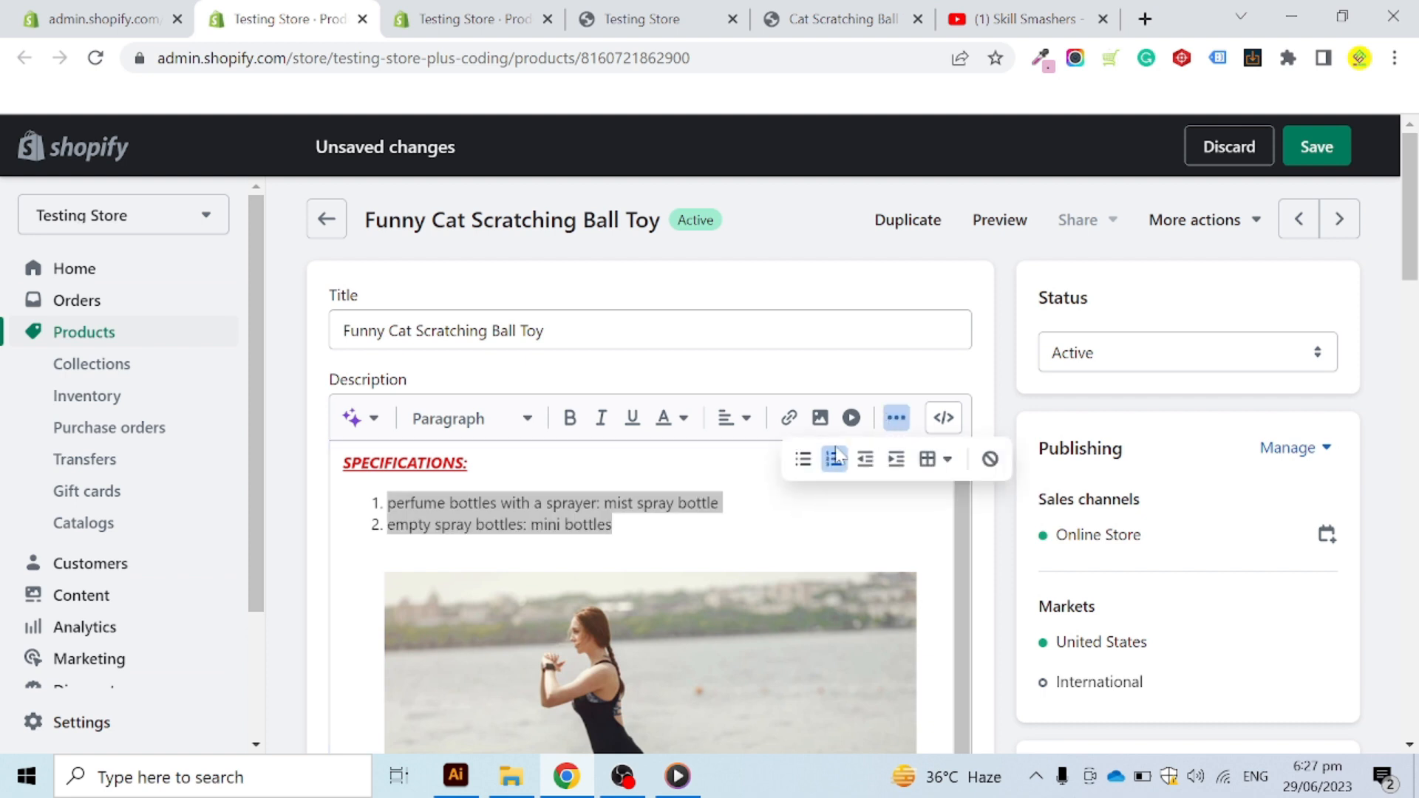
left_click(712, 503)
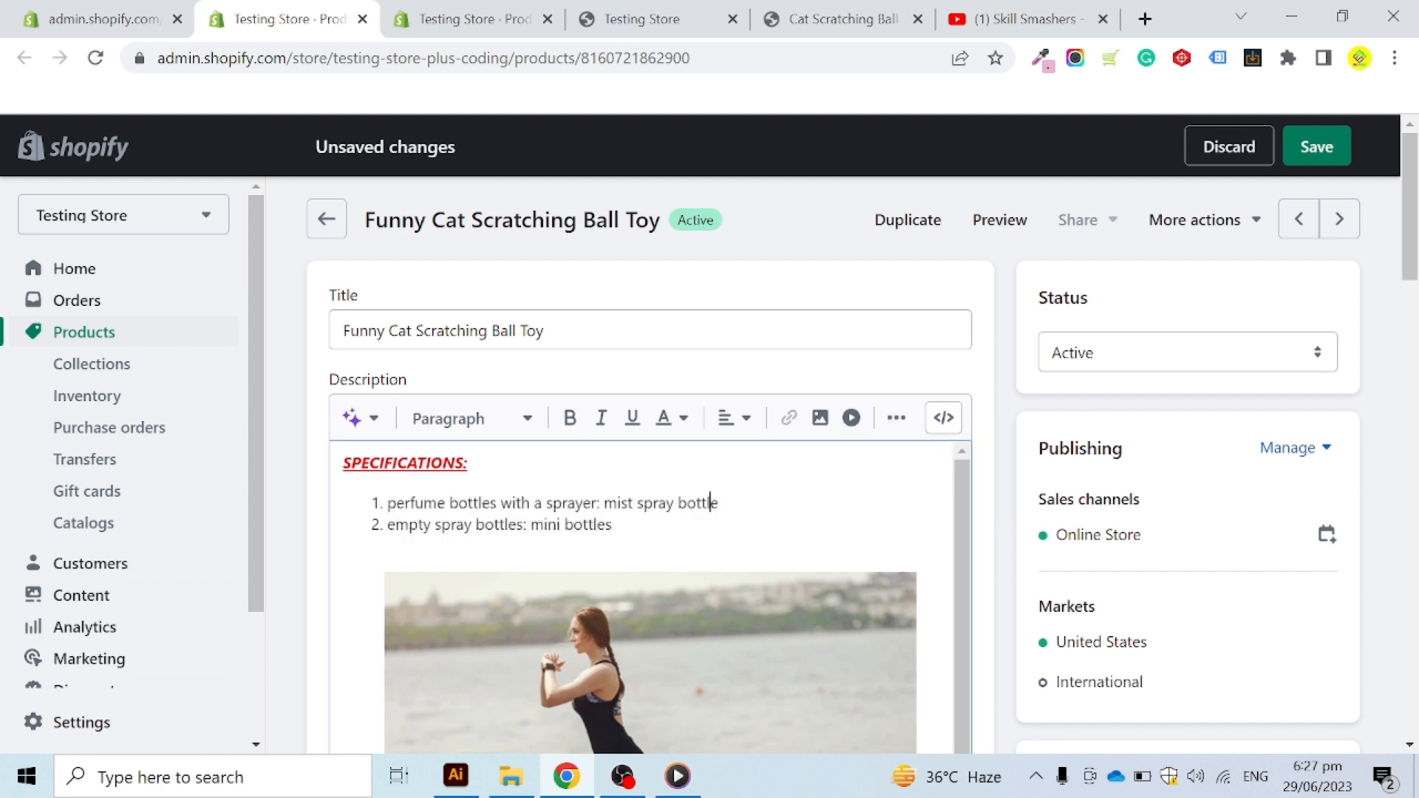
left_click(897, 418)
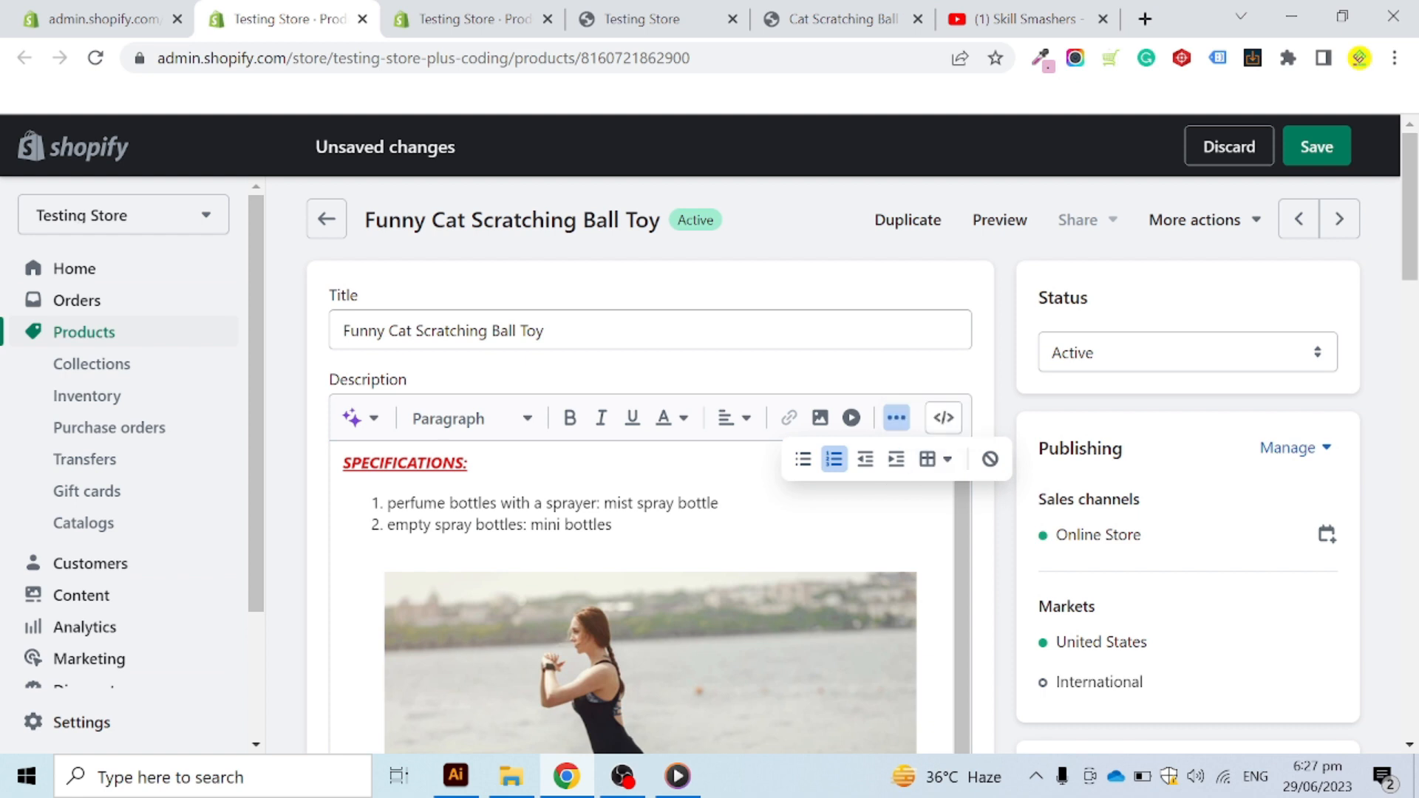
Step: Switch to the browser tab showing Cat Scratching Ball Toy and insert a table on a new line below the bottle lines
left_click(491, 20)
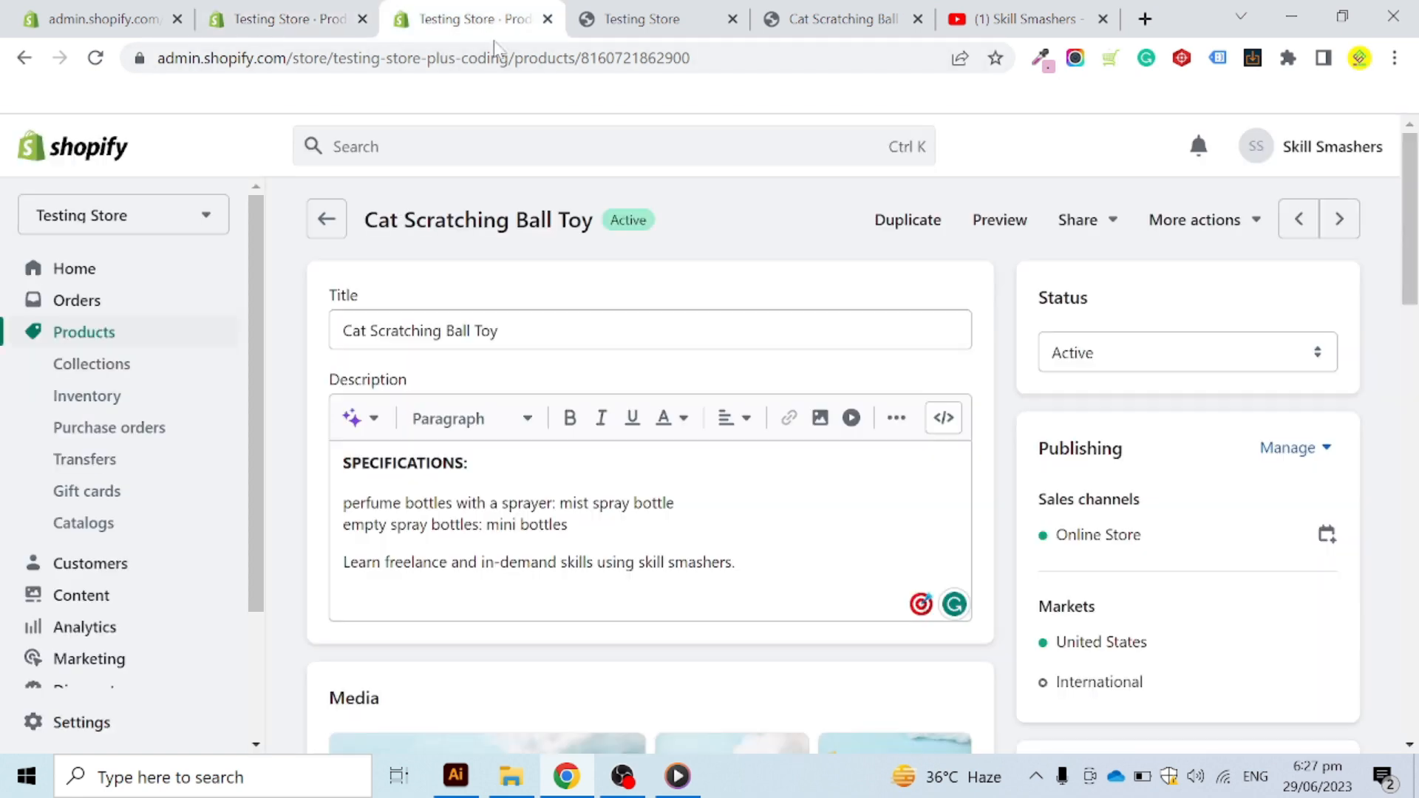
left_click(568, 525)
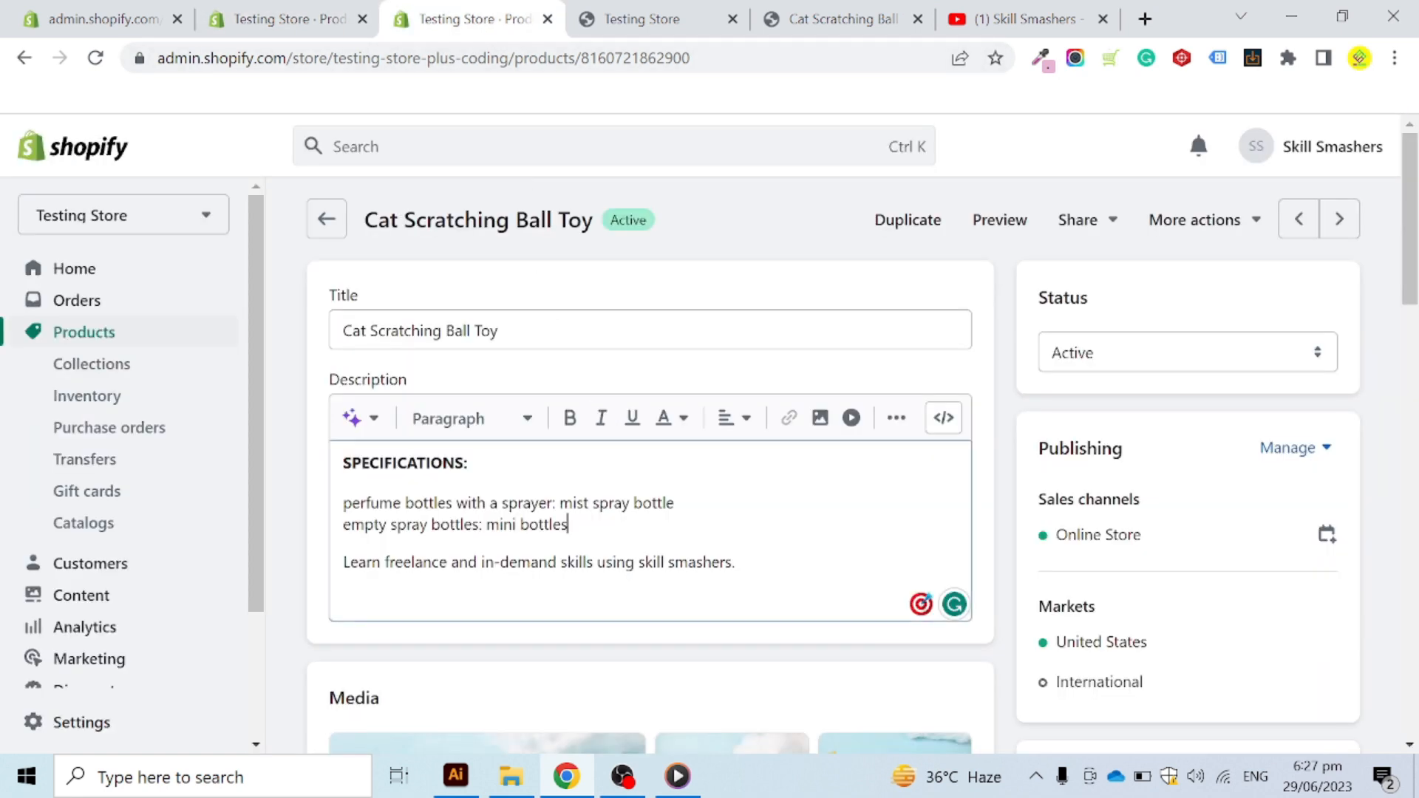
key("Return")
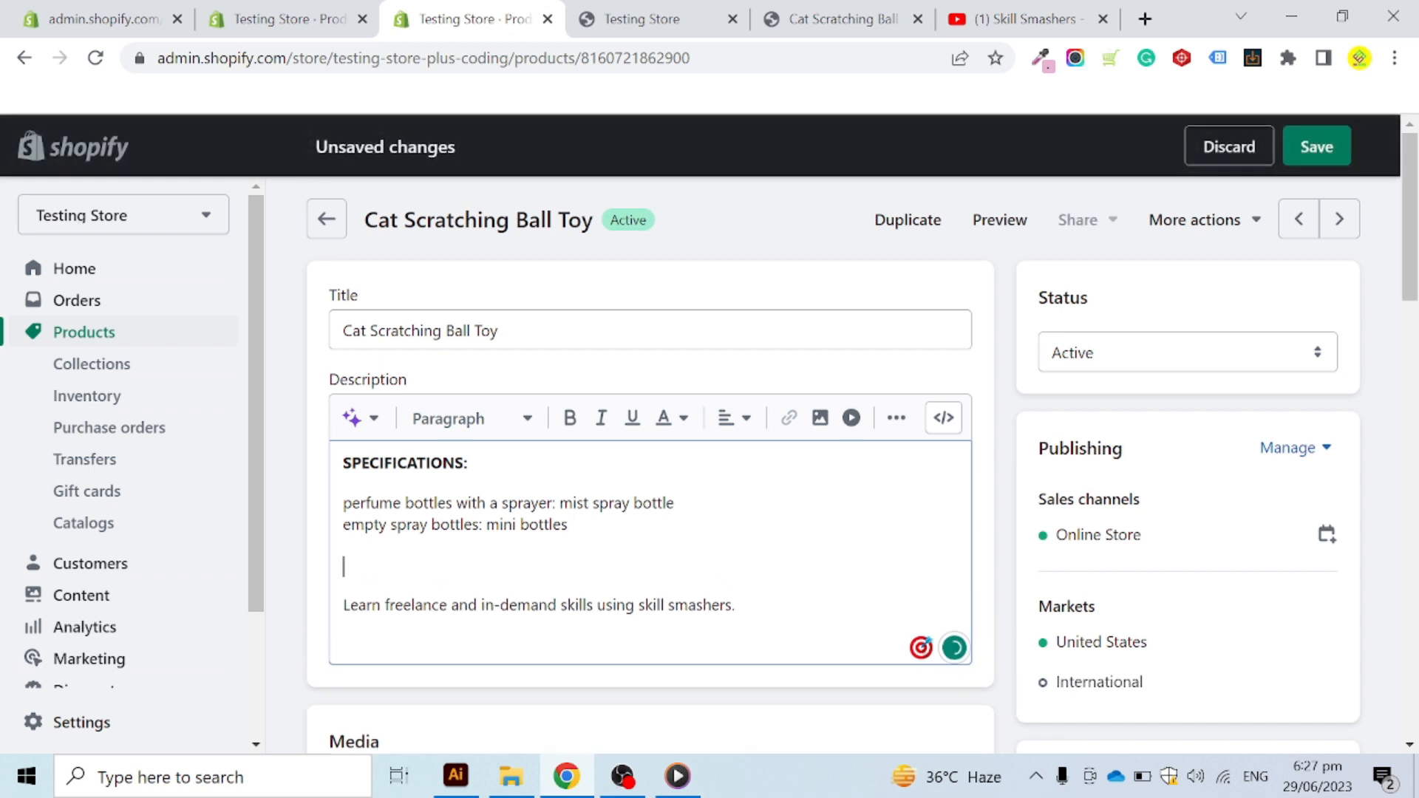
scroll(651, 443, "down", 2)
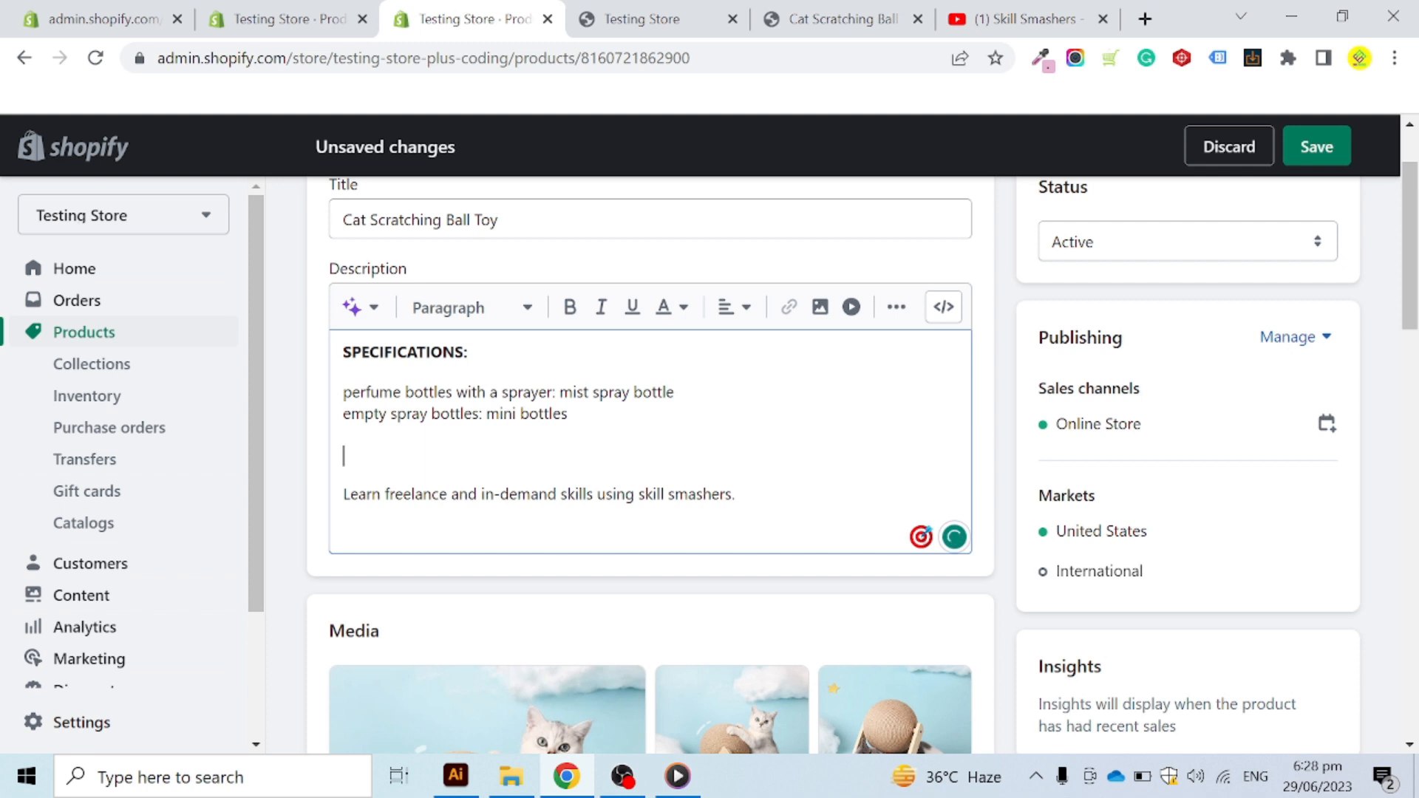
left_click(895, 310)
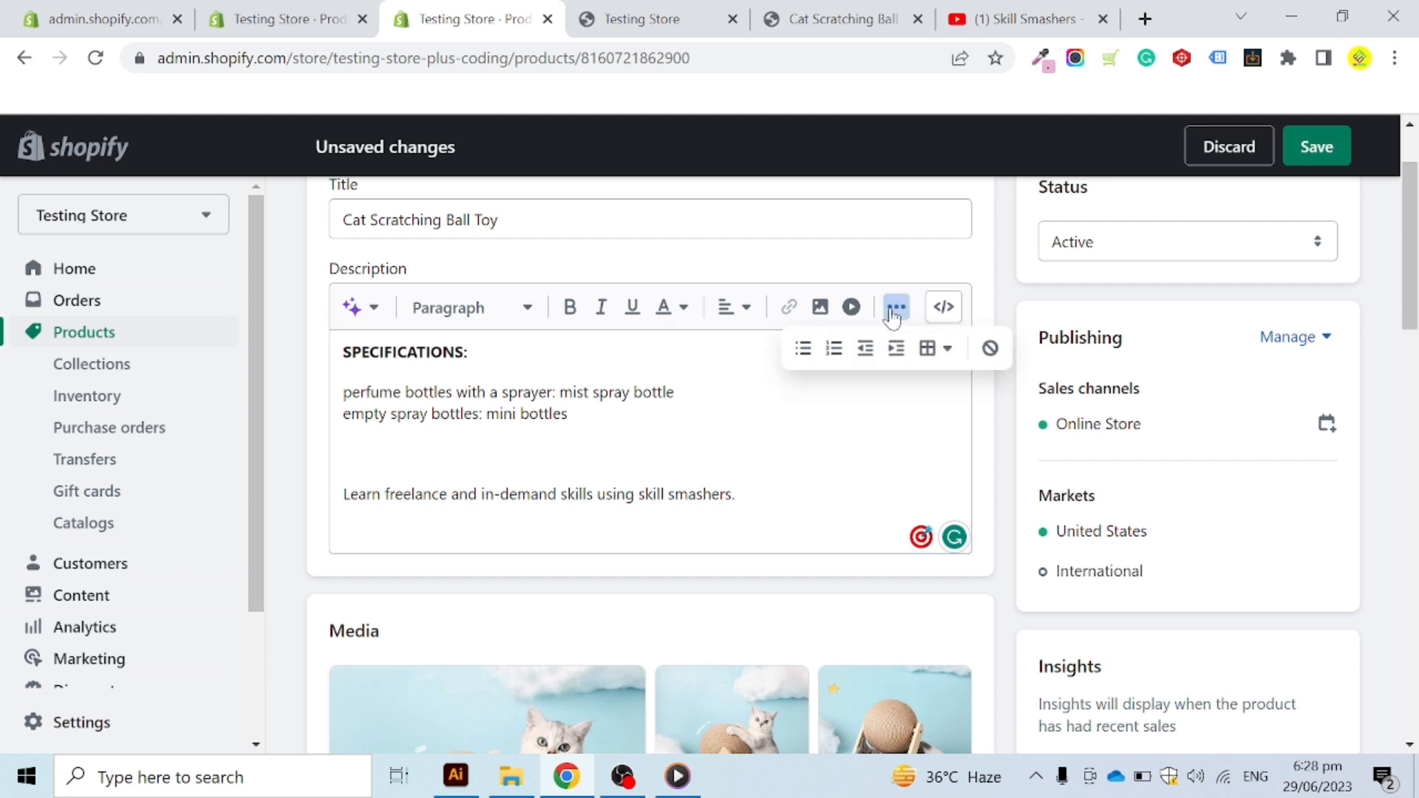
left_click(952, 361)
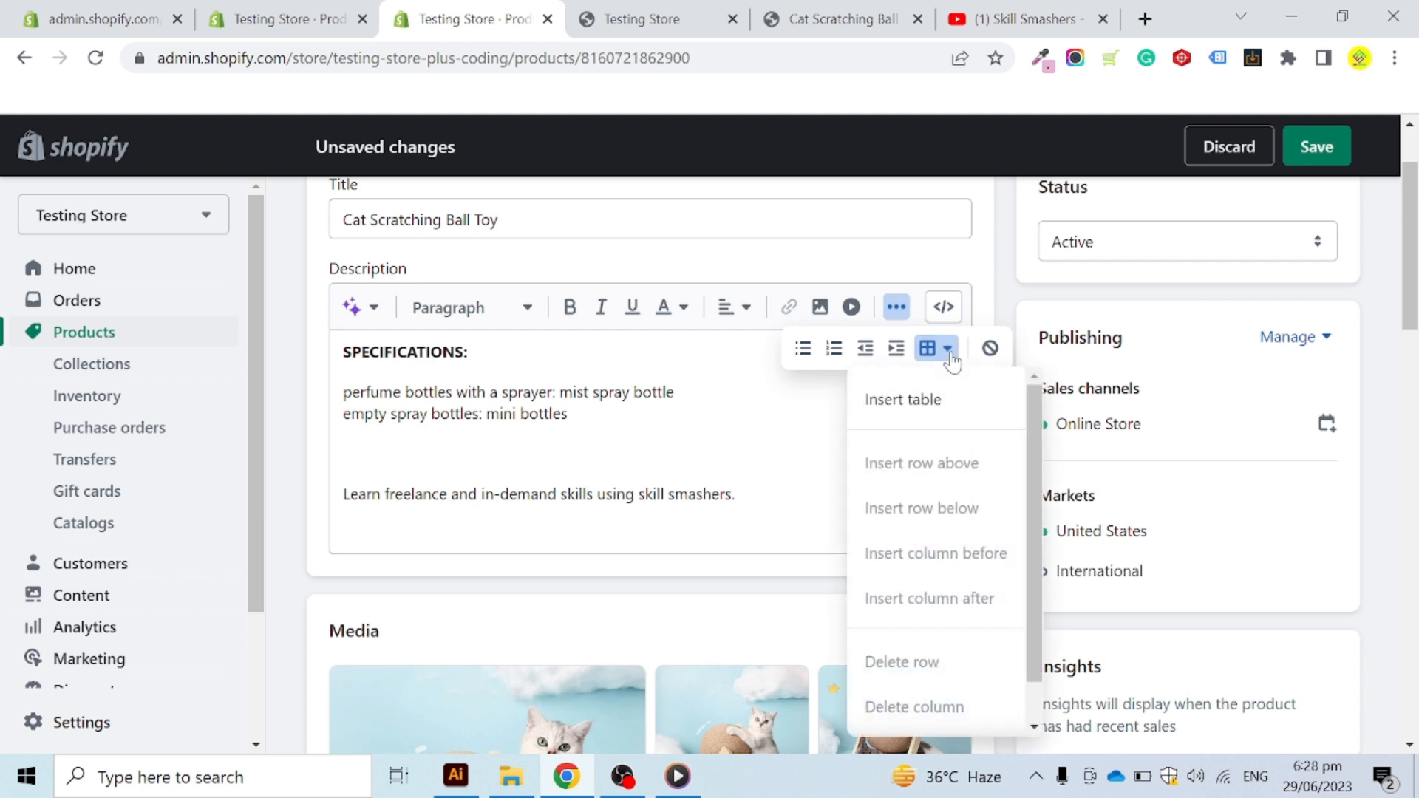
left_click(895, 403)
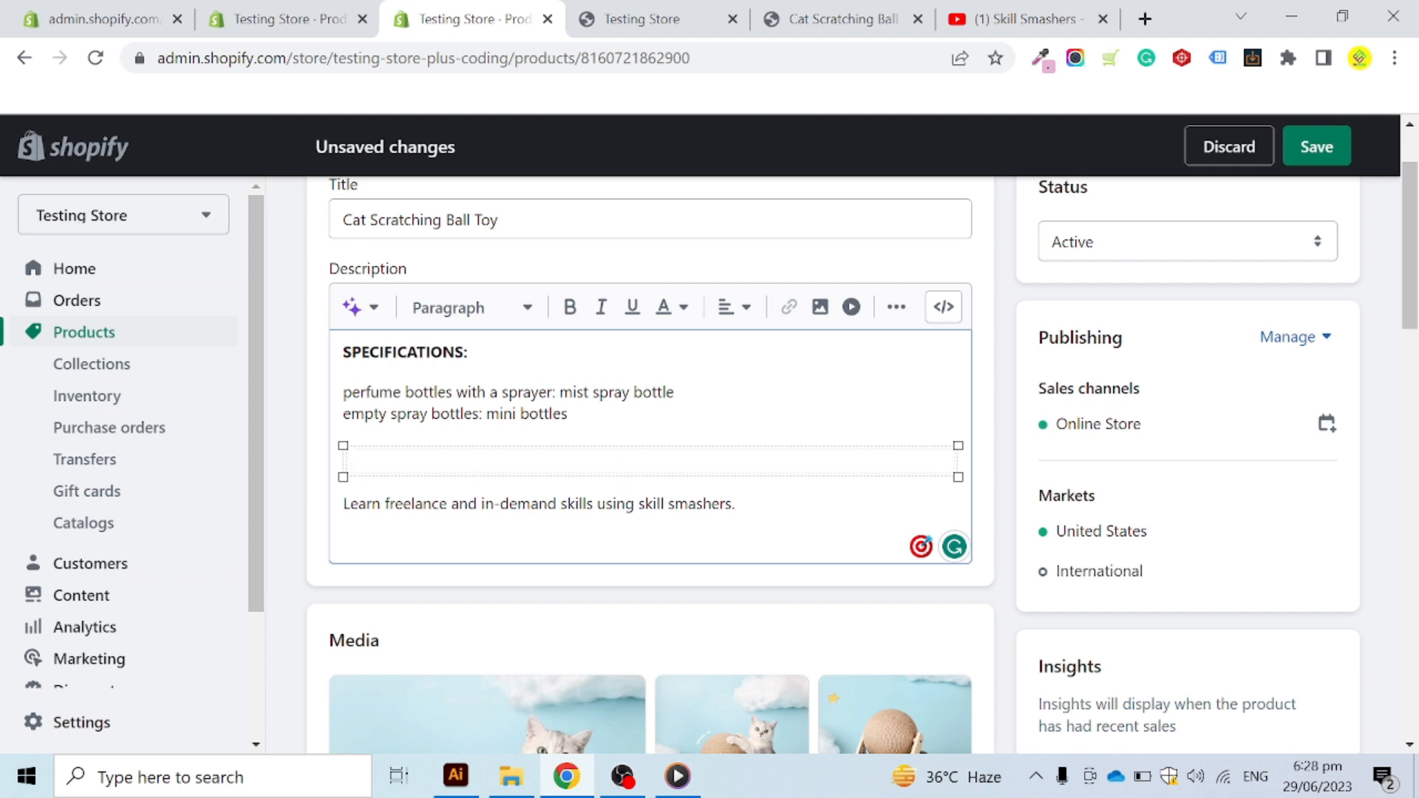
Step: Add two more rows below the existing row of the table in the product description
left_click(898, 309)
left_click(945, 353)
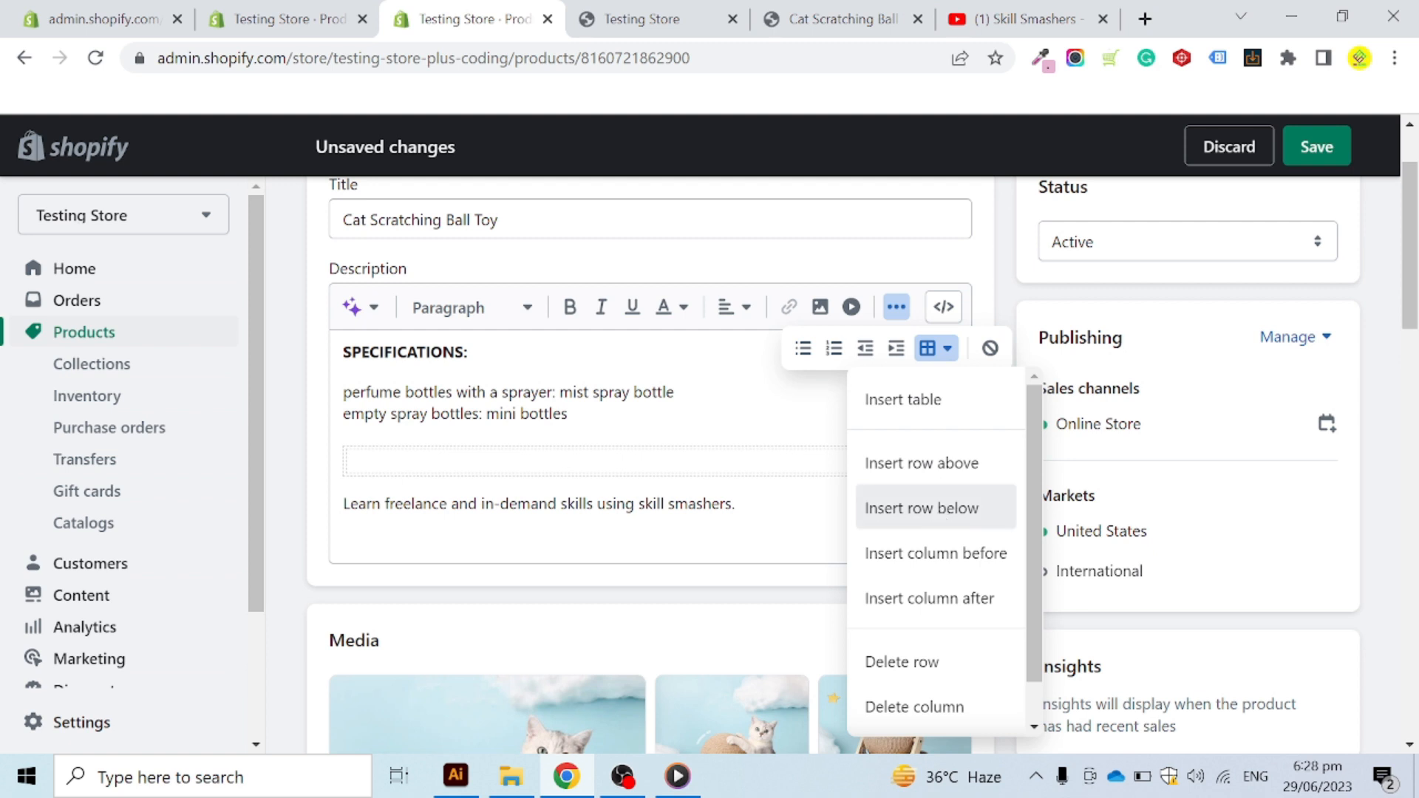
left_click(939, 514)
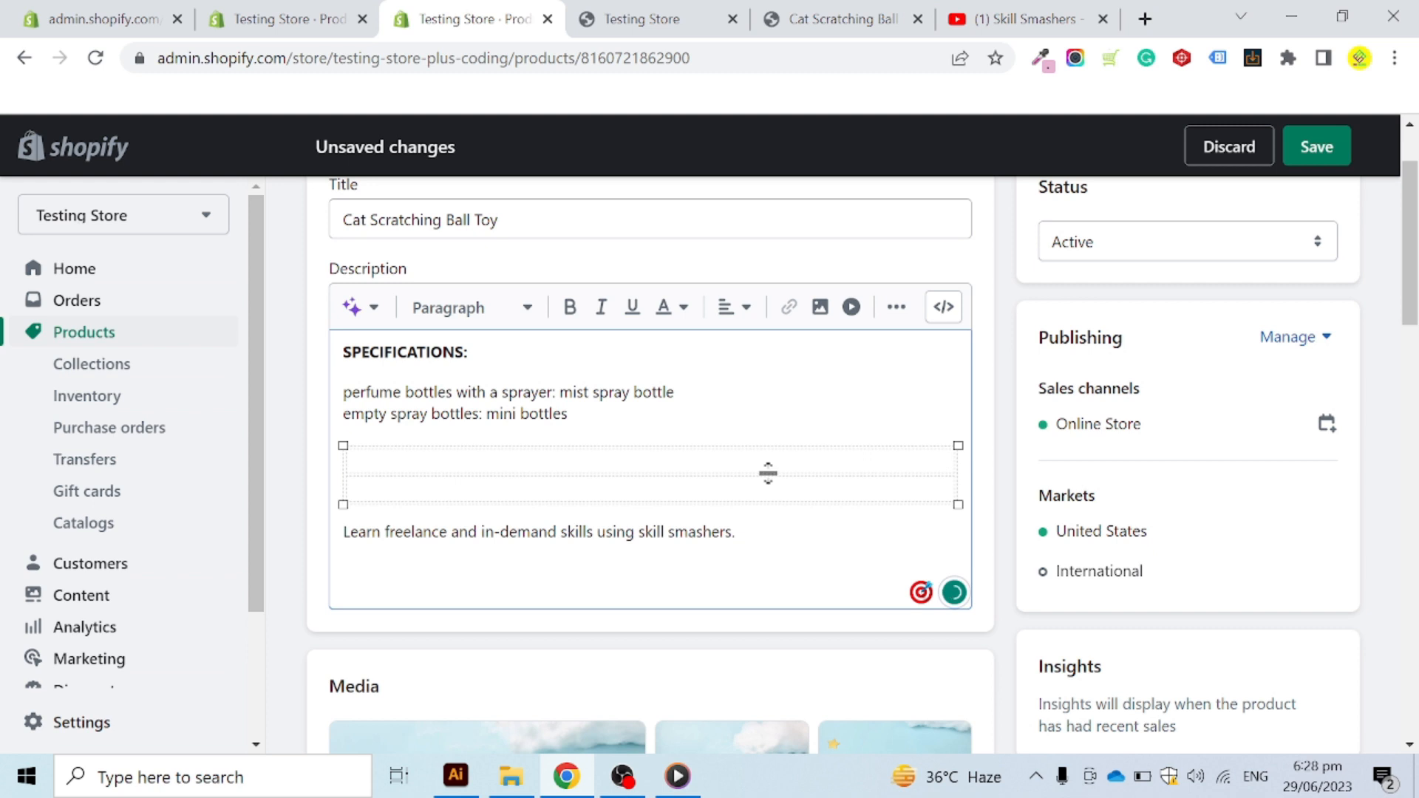
left_click(895, 309)
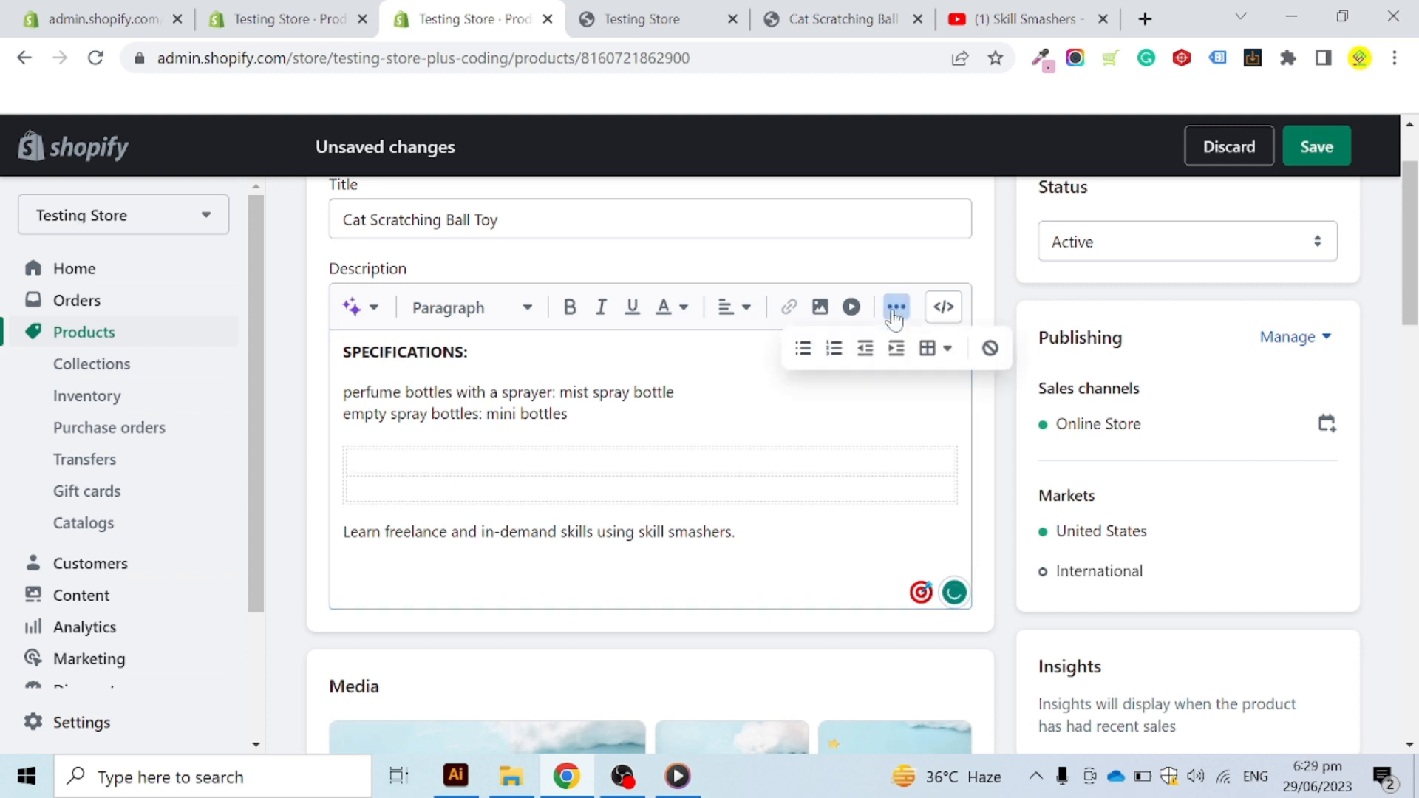
left_click(938, 348)
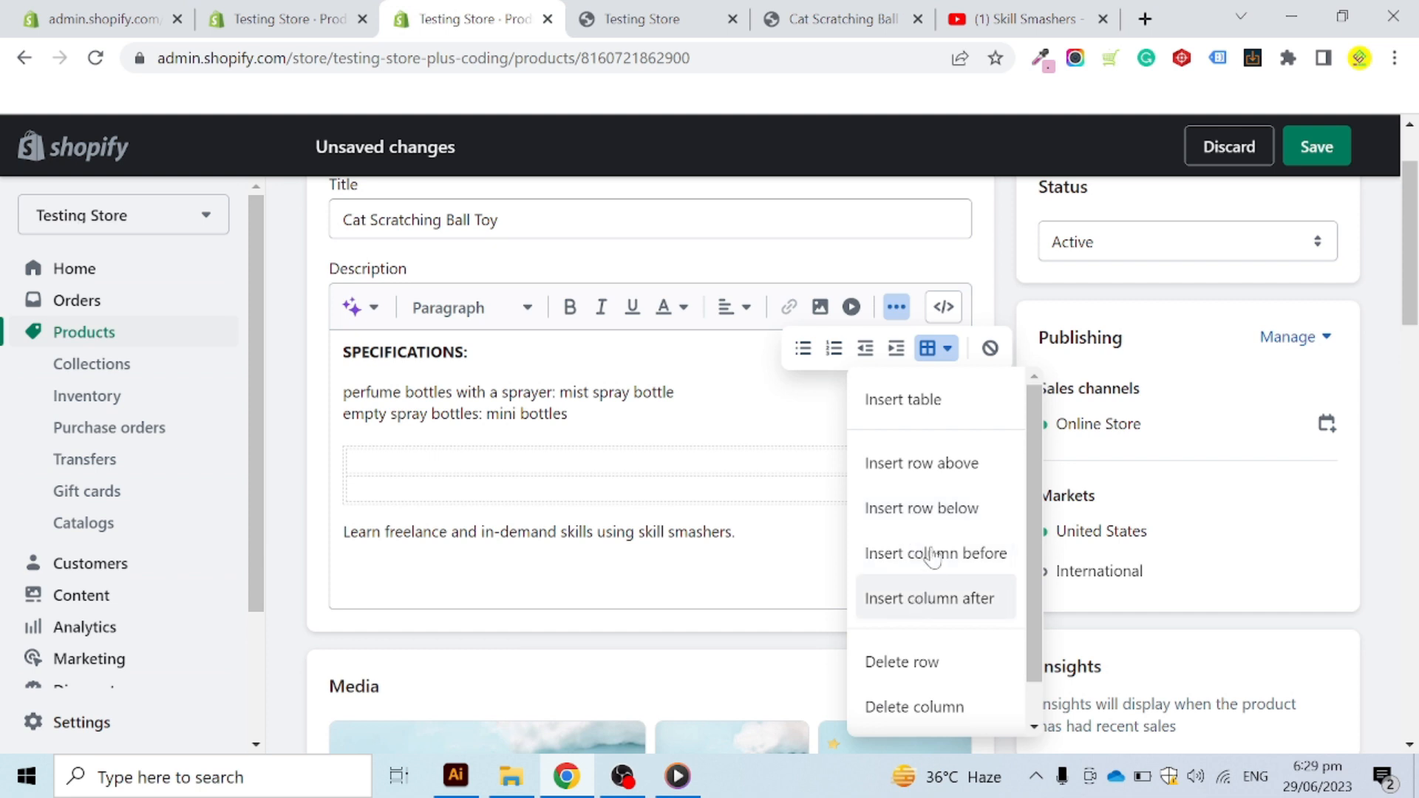
left_click(940, 523)
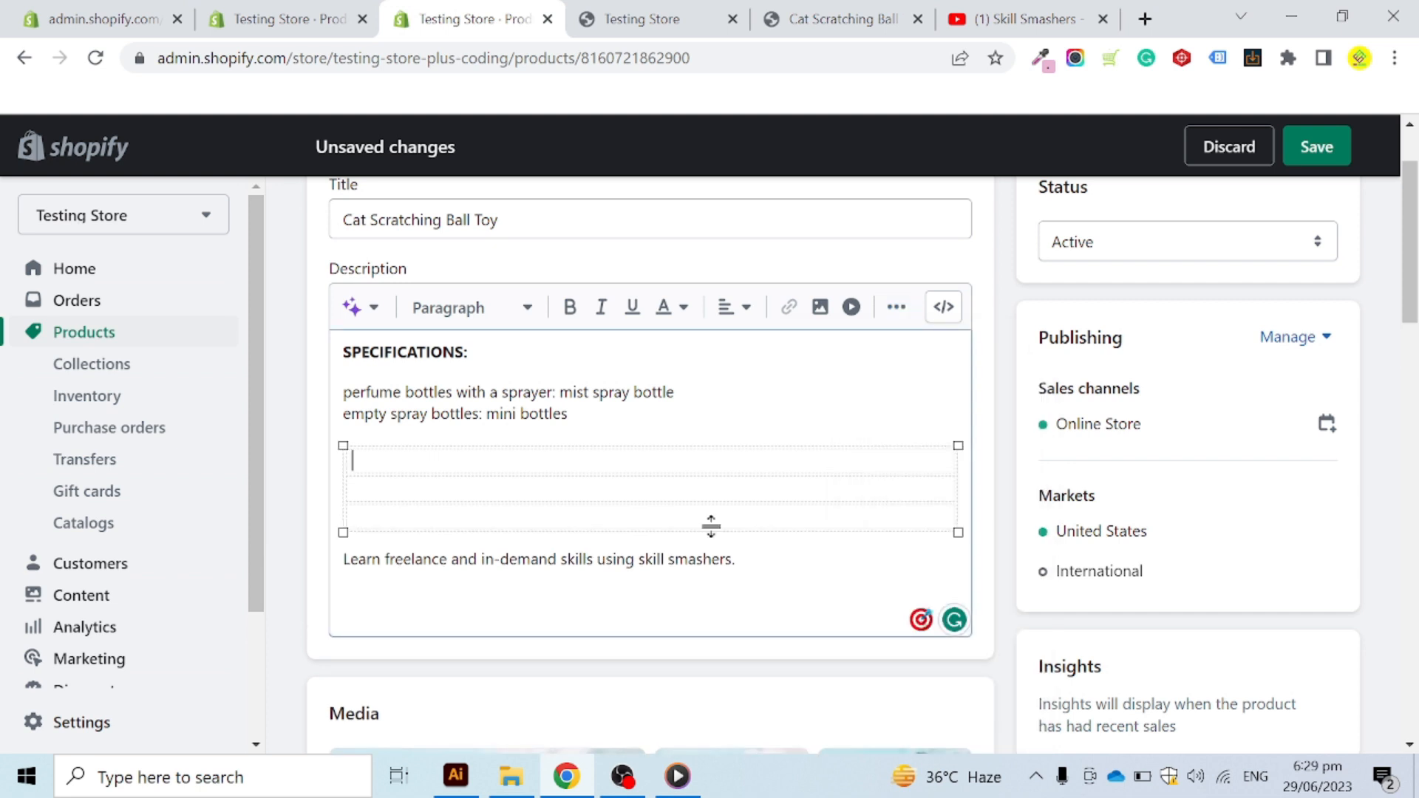
Step: Insert two new columns before the current column of the description table
left_click_drag(349, 462, 352, 490)
left_click(645, 490)
left_click(897, 307)
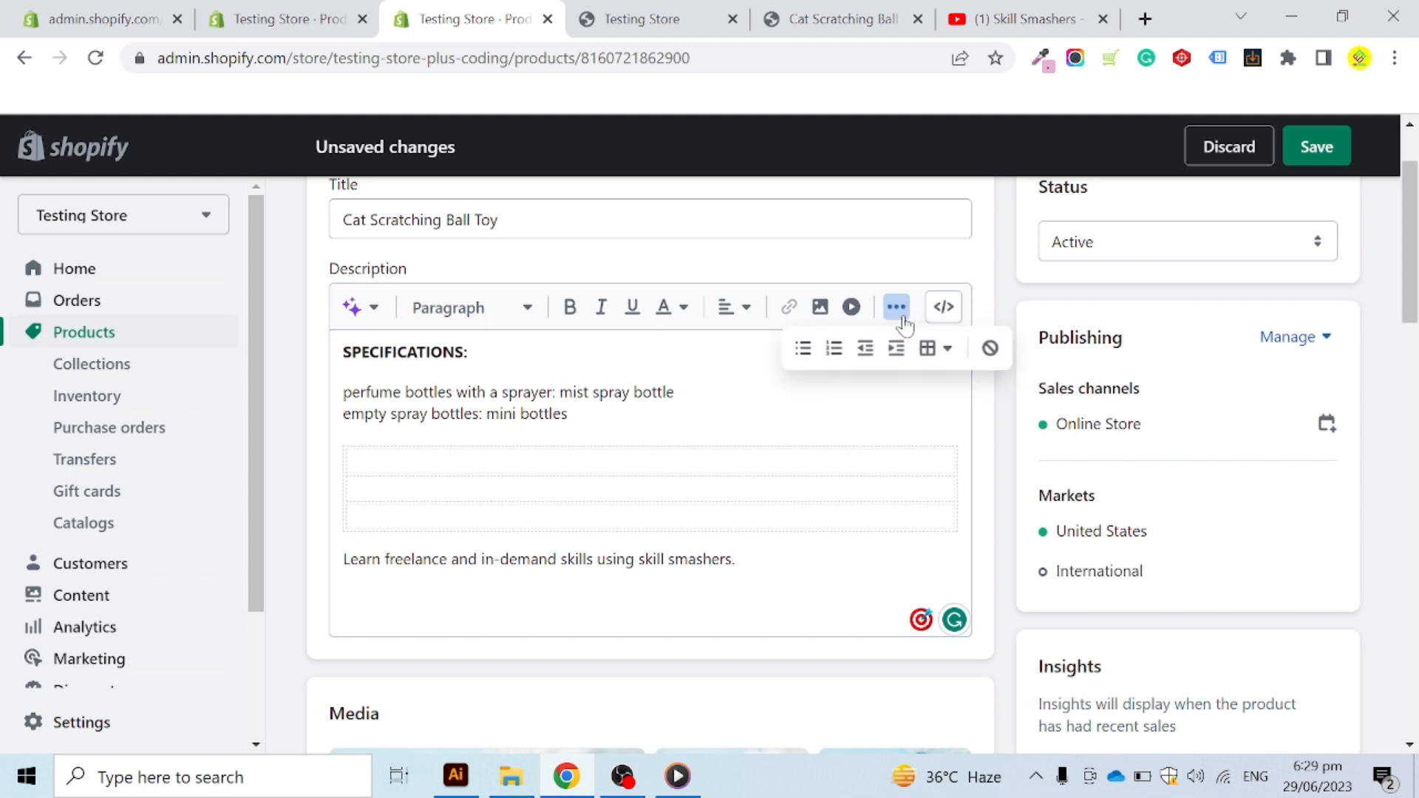
left_click(944, 349)
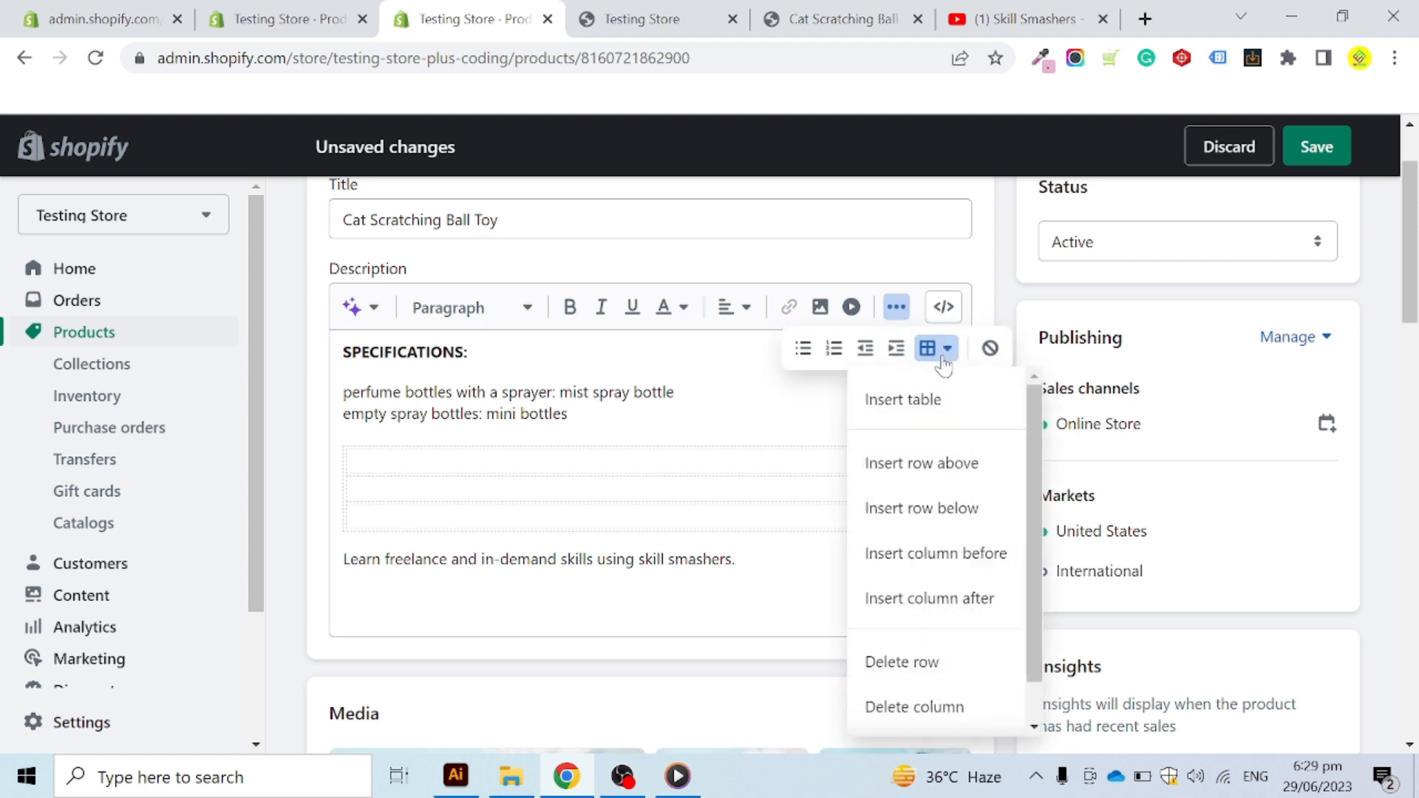
left_click(920, 554)
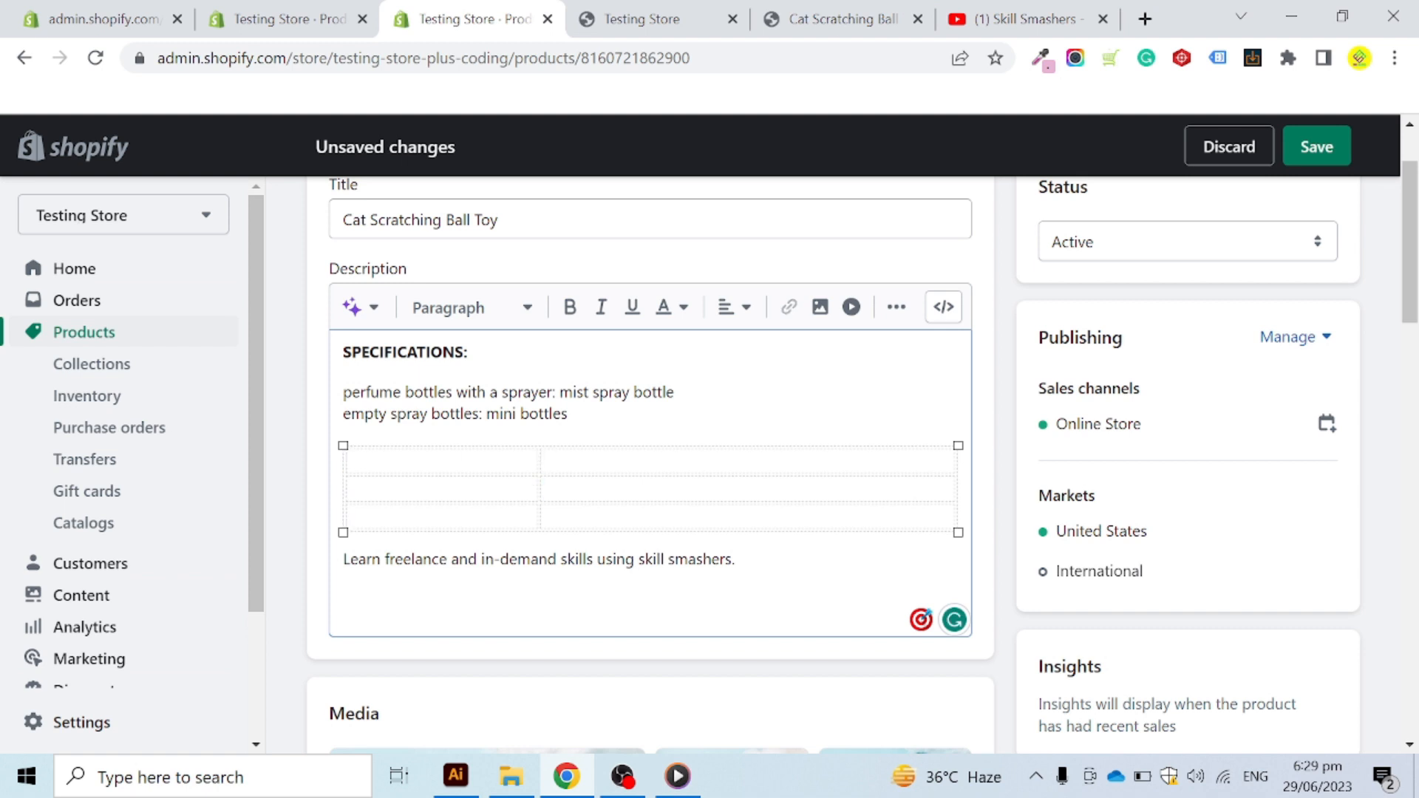
left_click(899, 312)
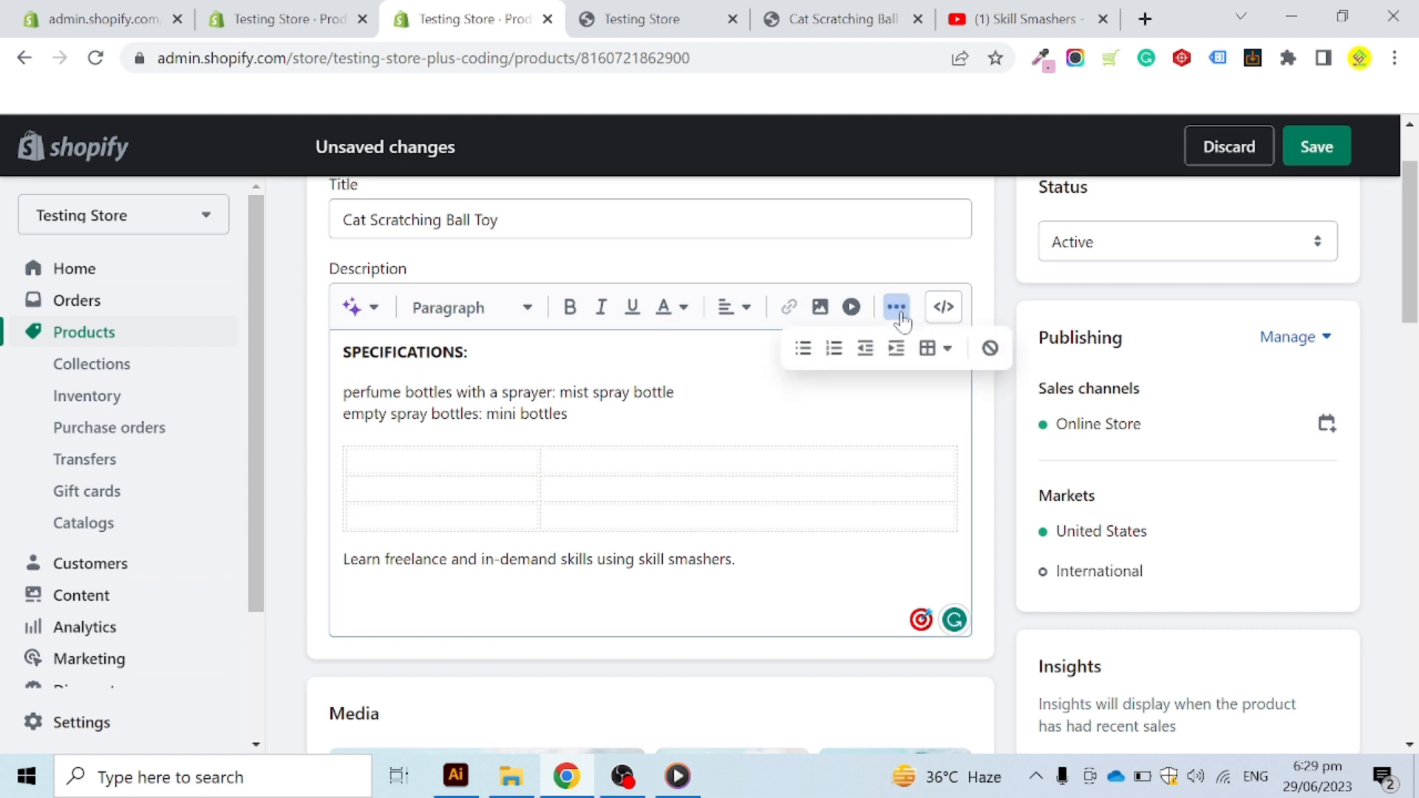
left_click(937, 348)
left_click(921, 564)
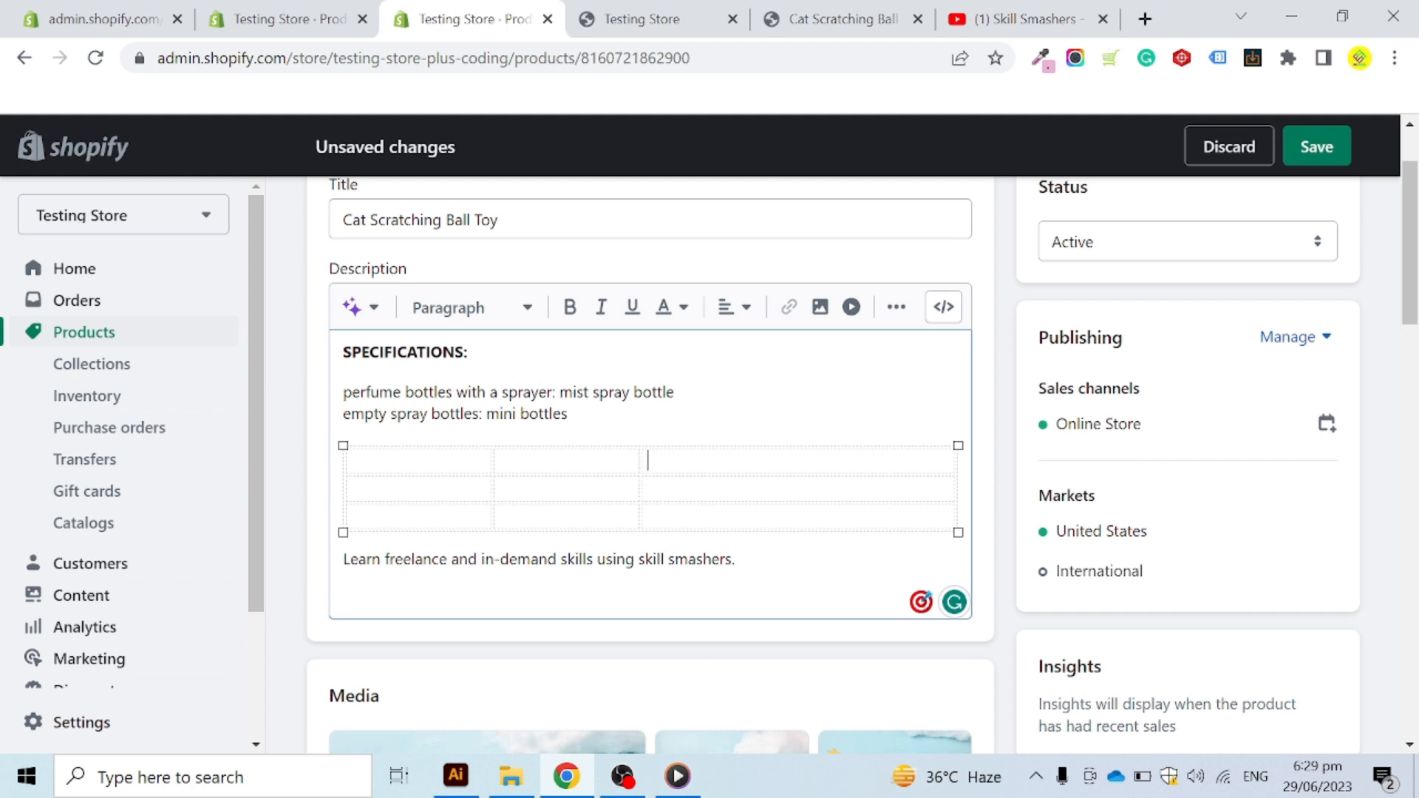
Step: Adjust the column widths of the description table and enter numbers down its first column, starting with 1
left_click_drag(640, 484, 695, 484)
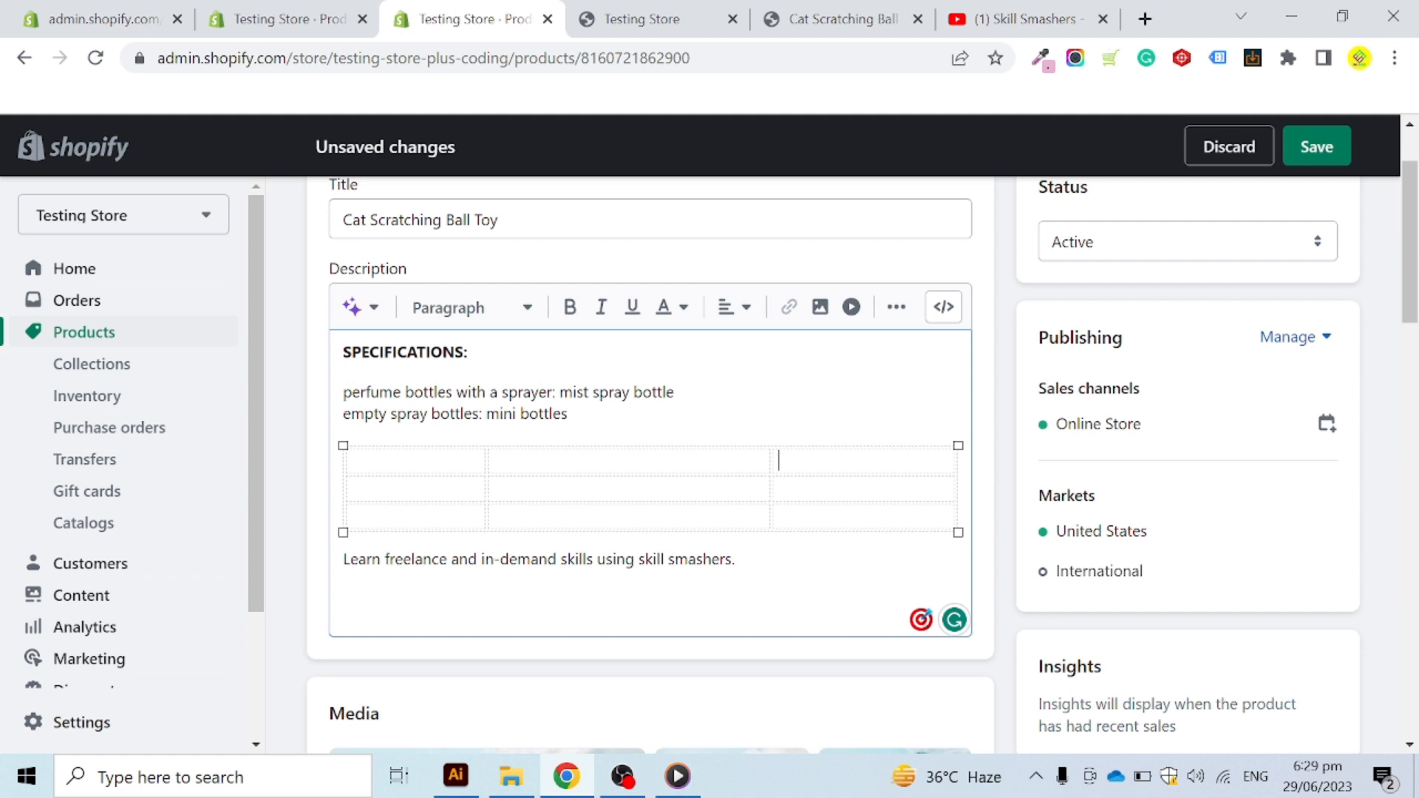
left_click_drag(486, 486, 411, 486)
left_click(366, 461)
type("1")
key("Down")
type("3")
key("Down")
type("3")
key("Tab")
Step: Switch to the browser tab with Funny Cat Scratching Ball Toy and examine the product images in its Media section
key("ctrl+Page_Up")
scroll(776, 405, "down", 2)
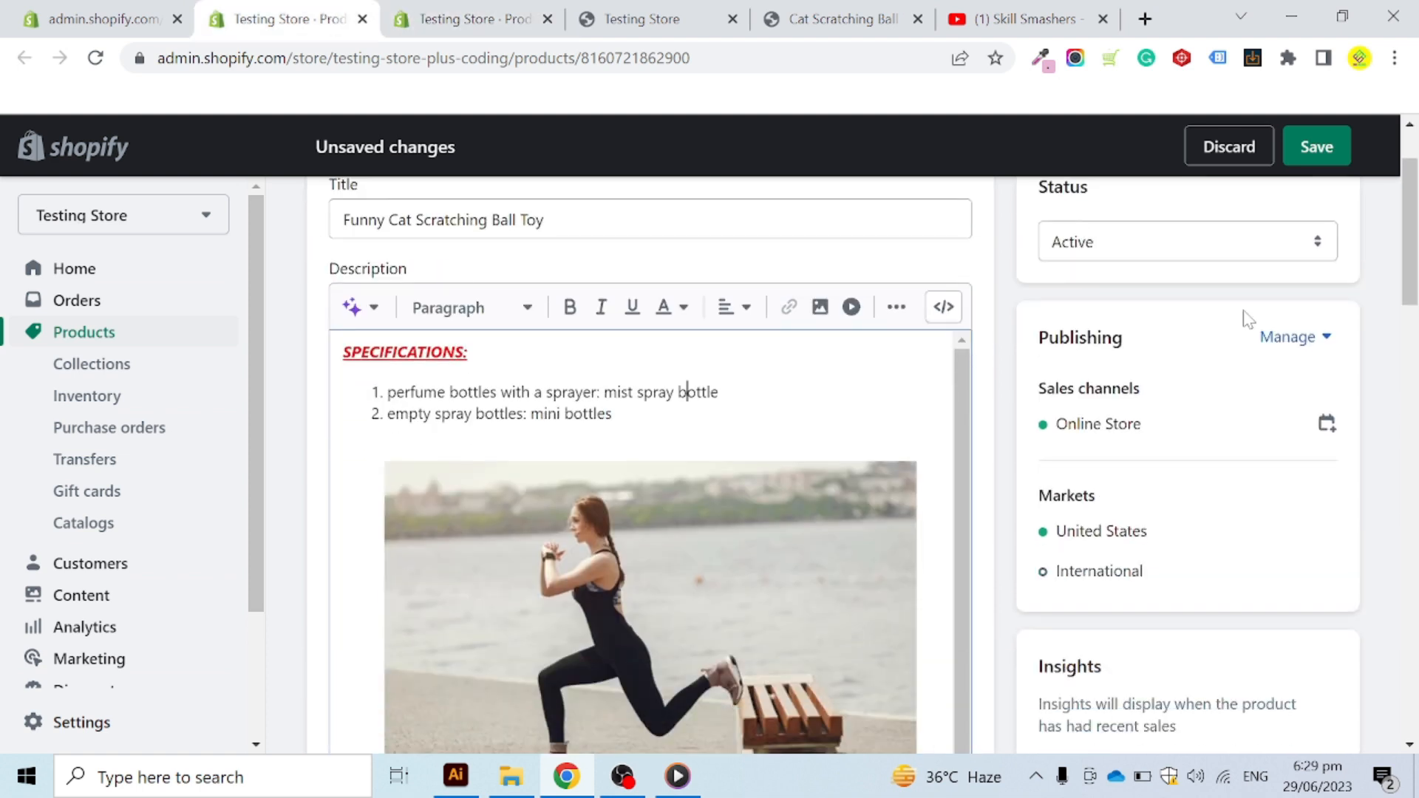
scroll(650, 466, "down", 8)
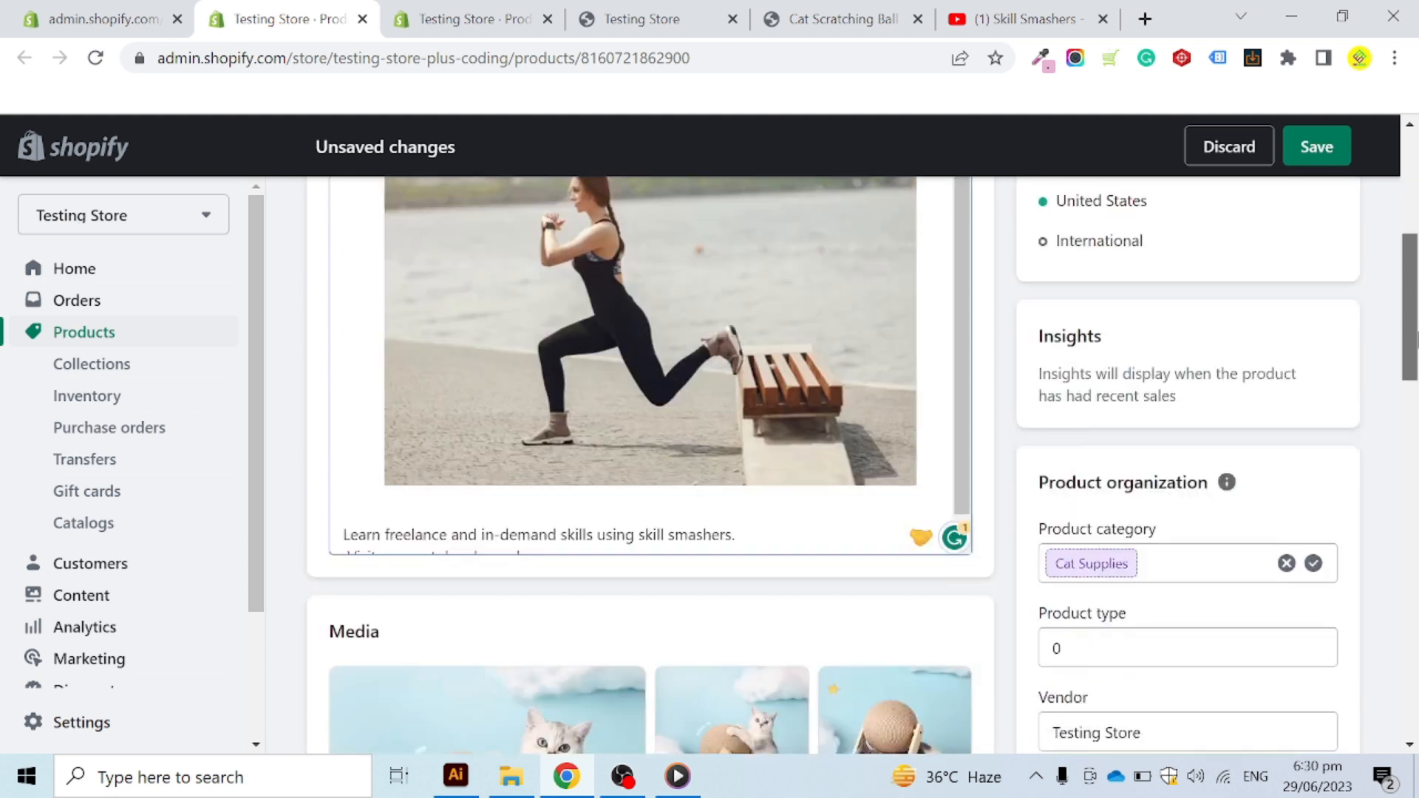
scroll(650, 466, "down", 3)
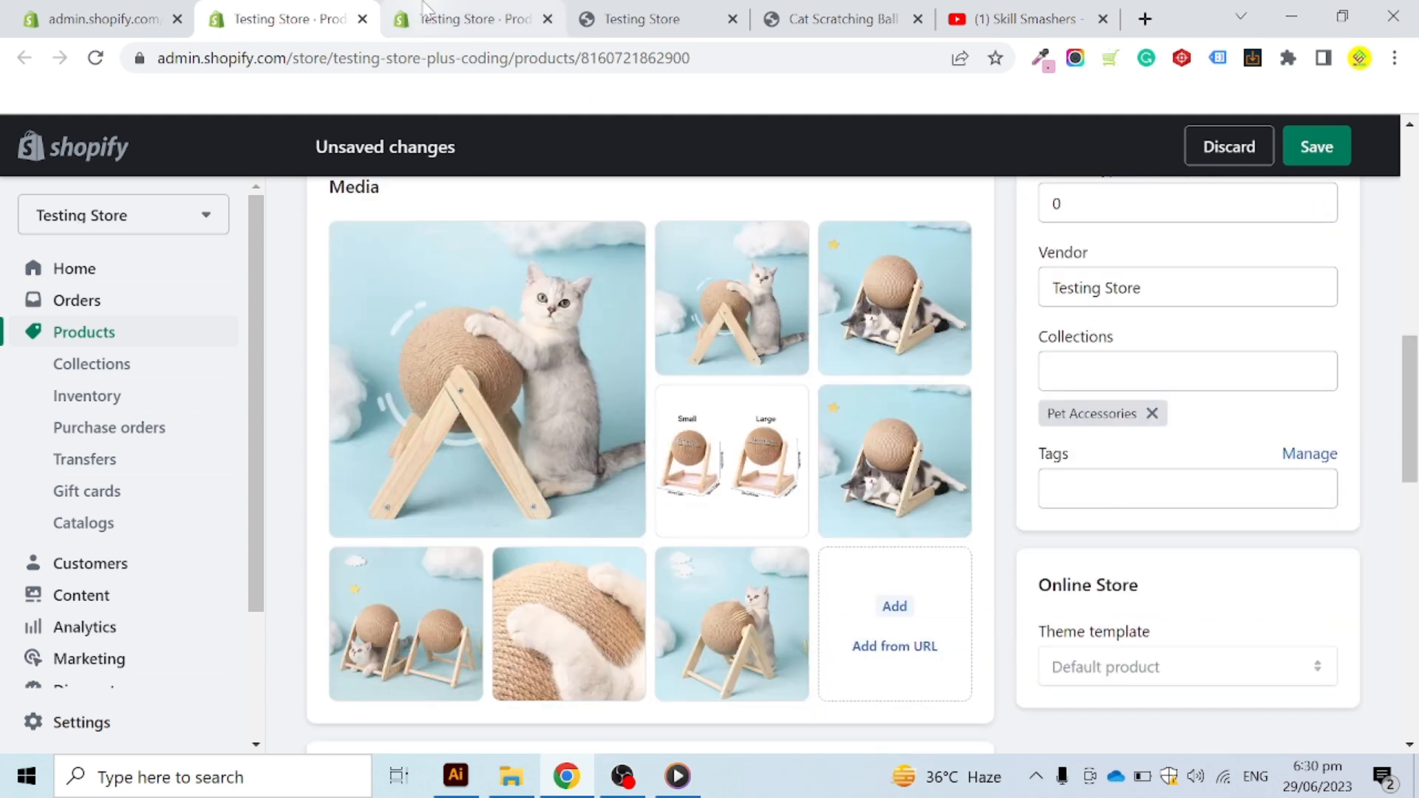
left_click(473, 18)
scroll(604, 431, "down", 1)
scroll(798, 333, "down", 7)
scroll(828, 399, "up", 3)
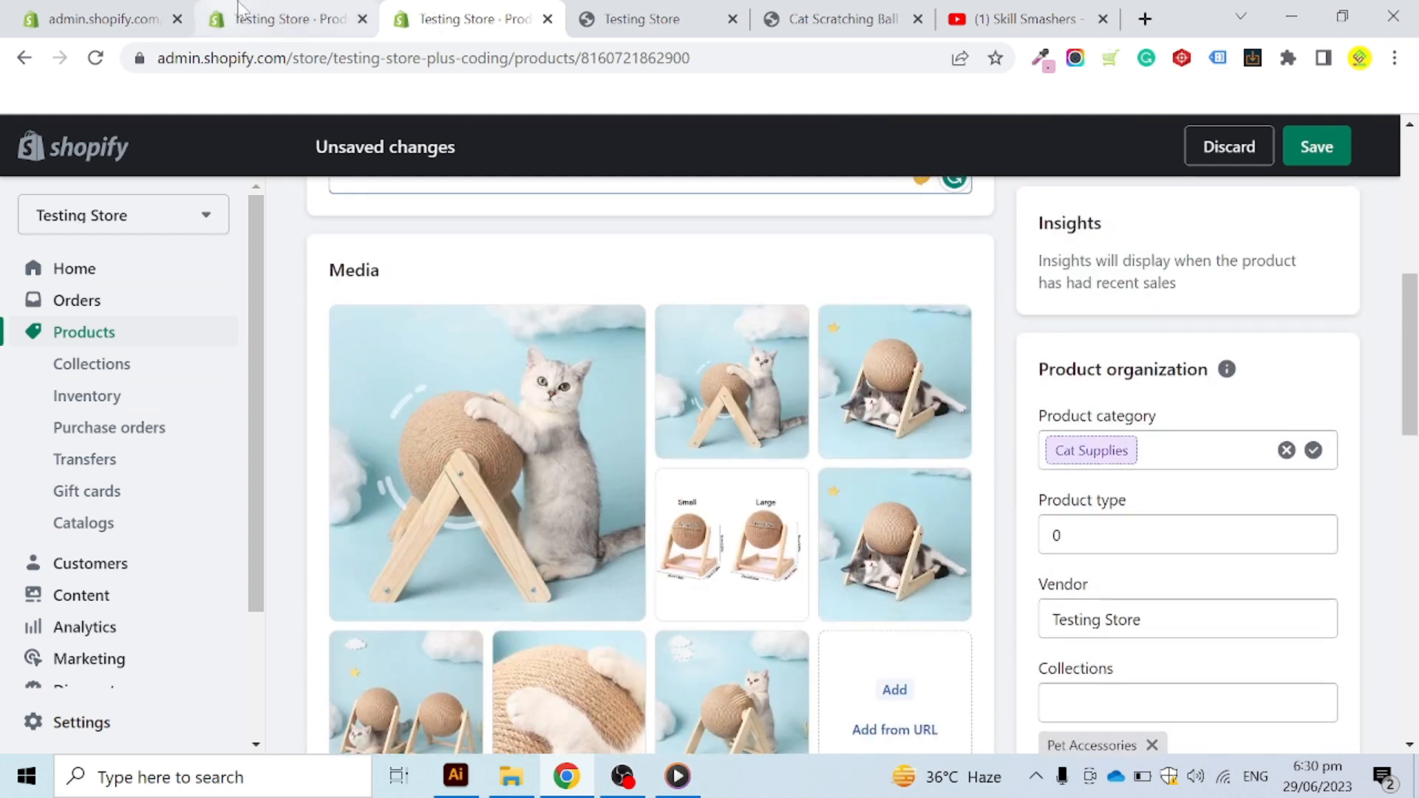
left_click(255, 17)
scroll(928, 413, "up", 3)
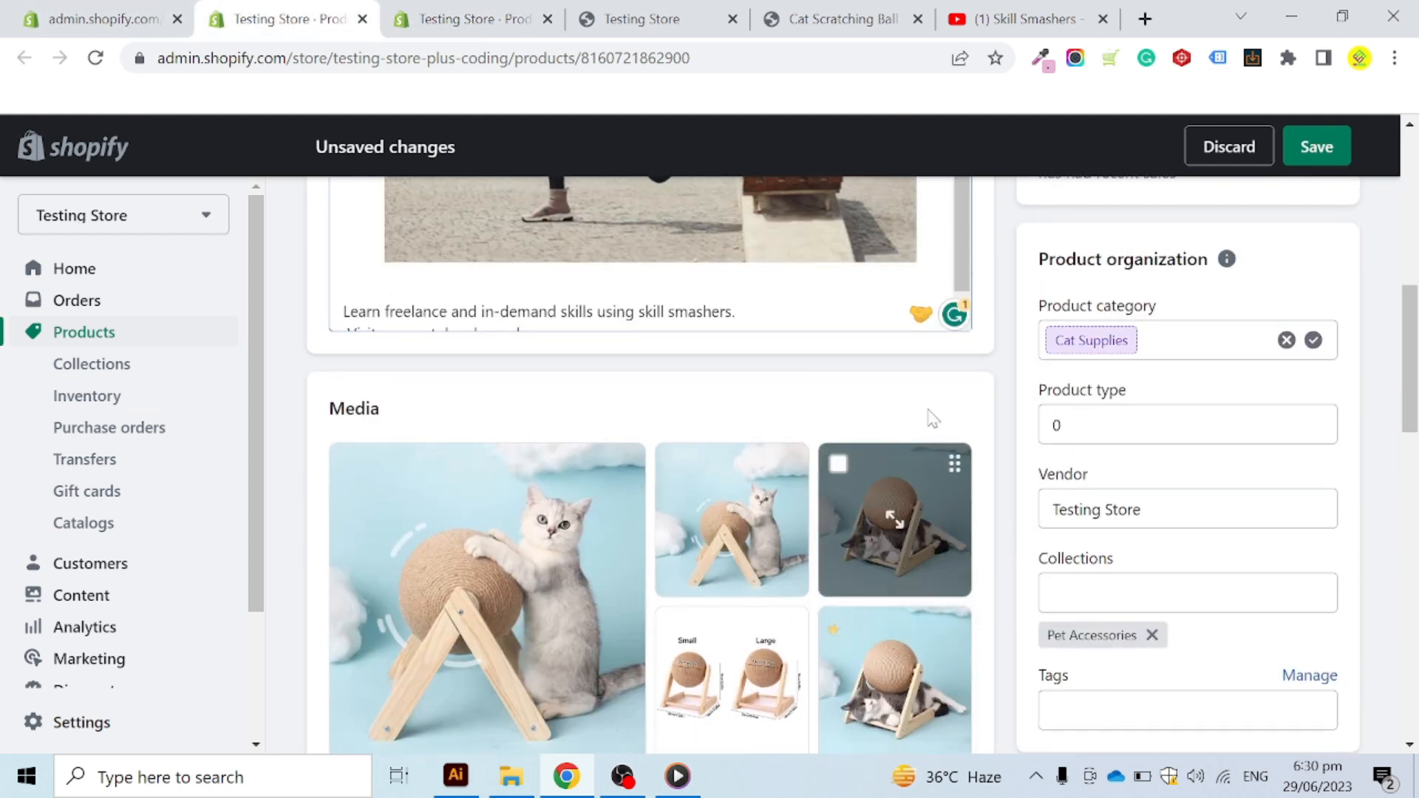
scroll(800, 403, "down", 2)
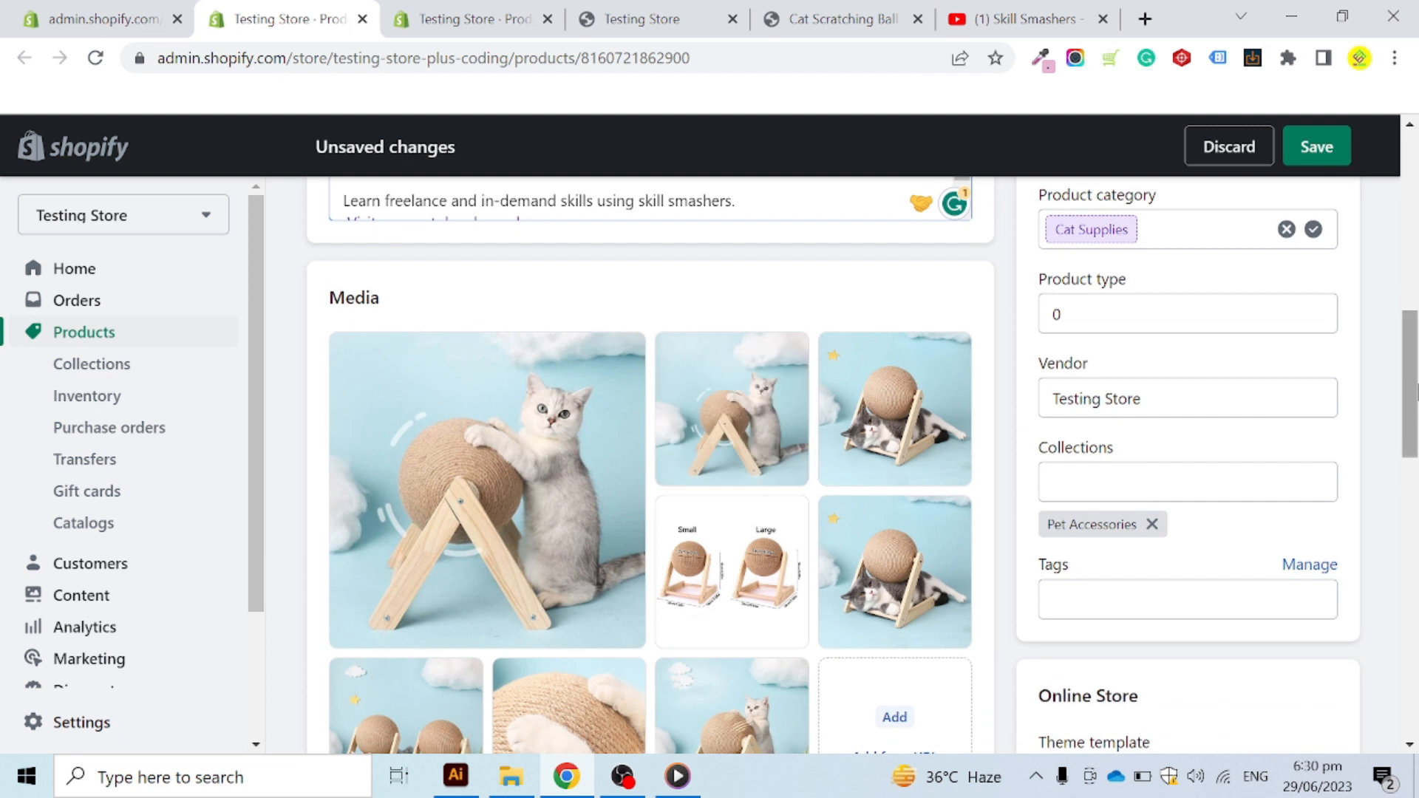
scroll(1409, 406, "down", 1)
scroll(1353, 421, "down", 1)
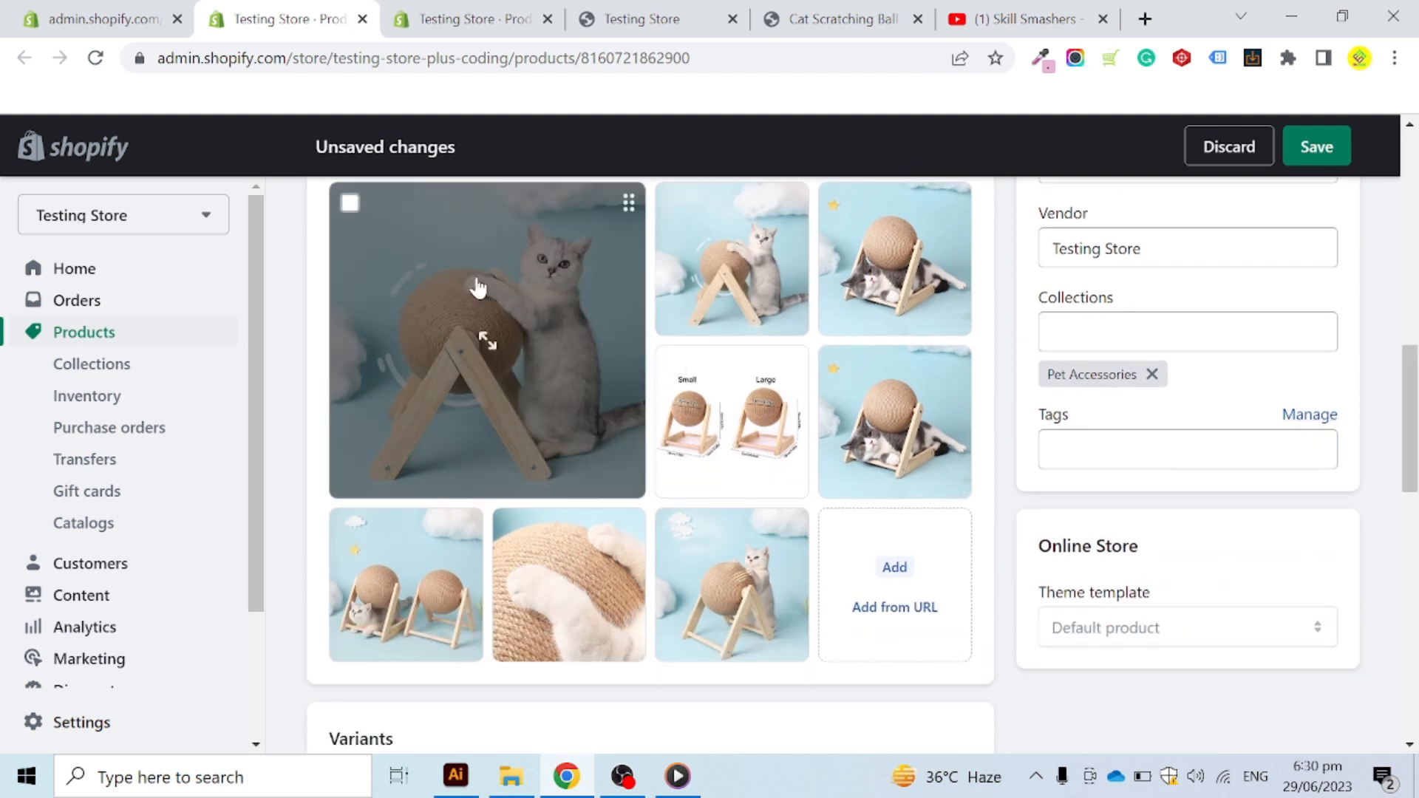
scroll(485, 453, "up", 1)
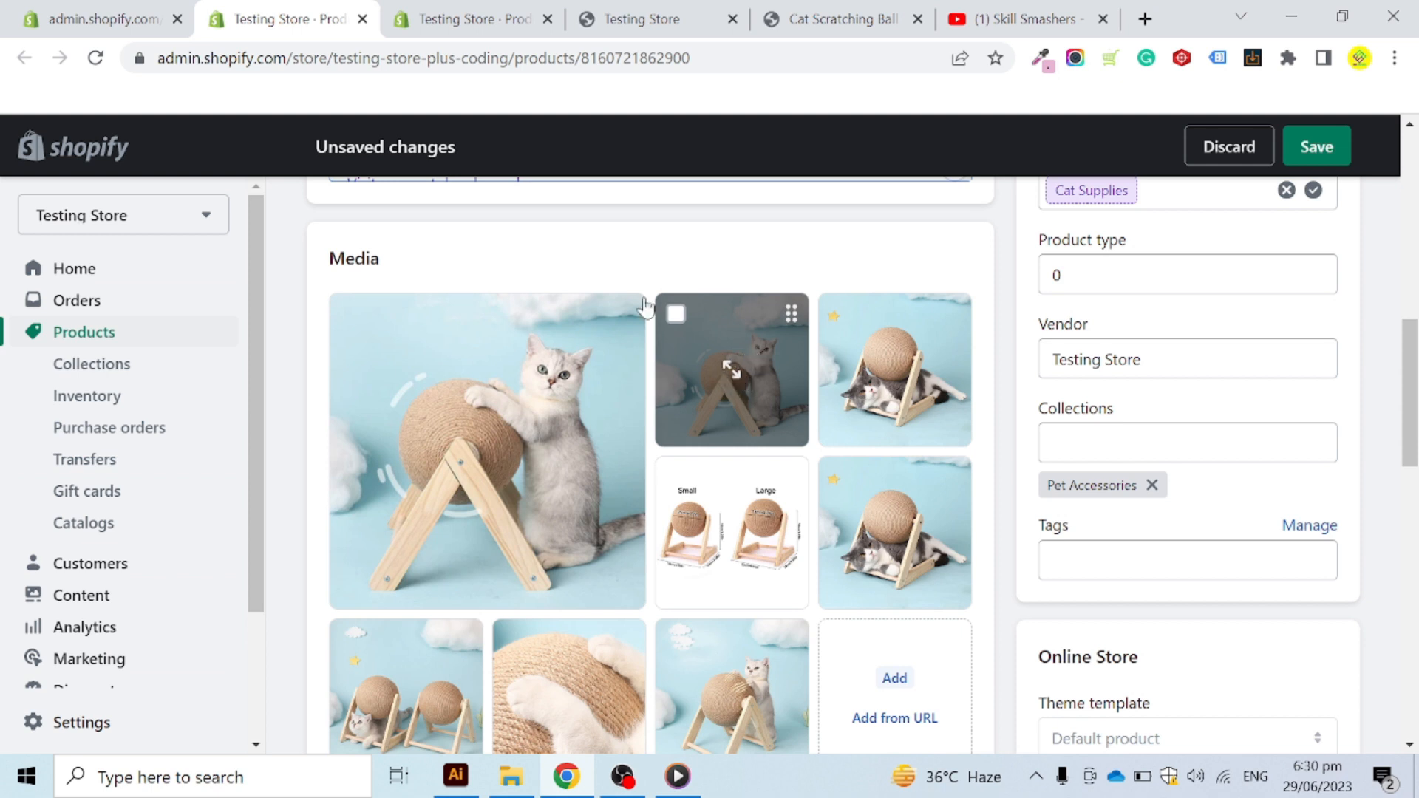
Step: Compare the product's media images with its thumbnail among the storefront's featured products, then return to the product's Media section
left_click(617, 18)
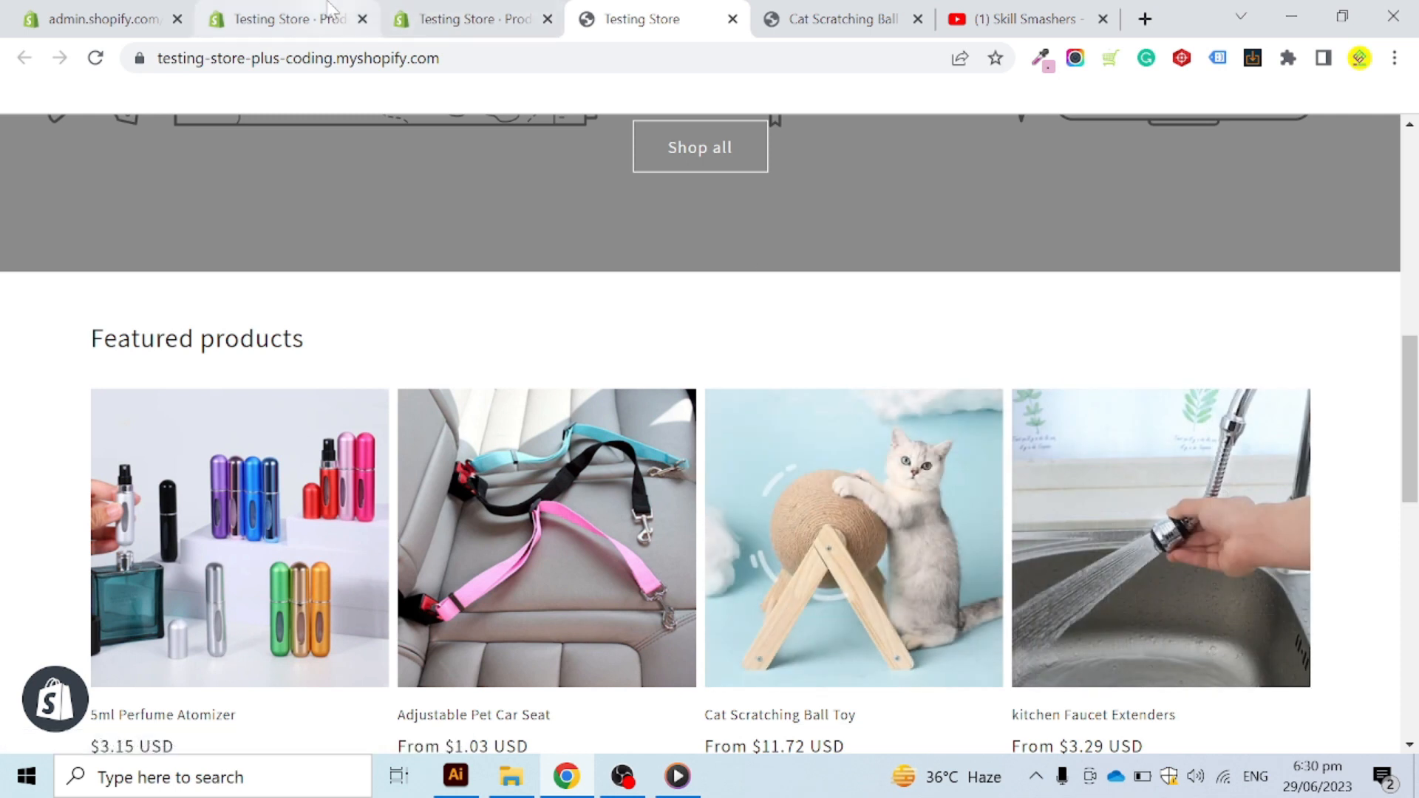
left_click(349, 13)
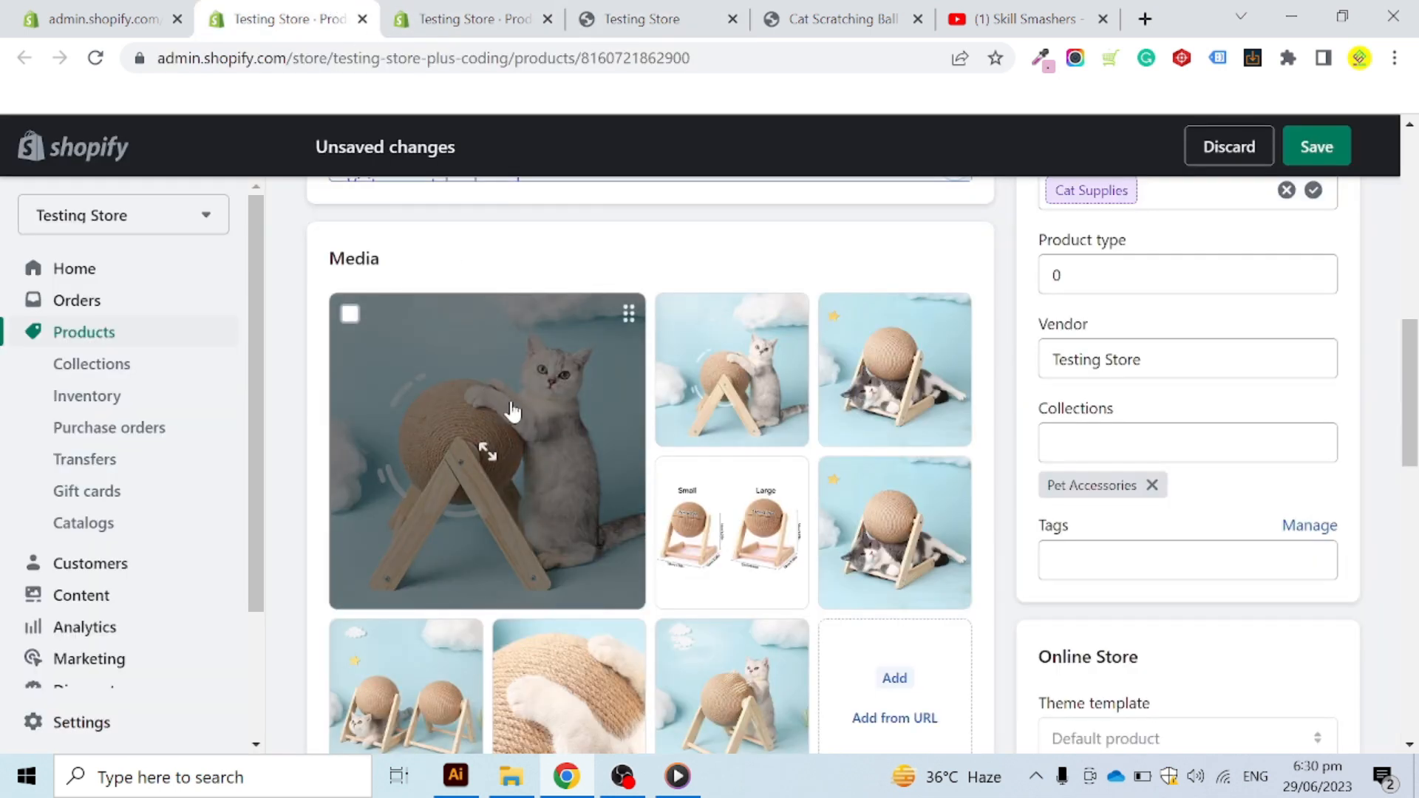
mouse_move(911, 383)
left_mouse_down()
mouse_move(813, 373)
mouse_move(895, 380)
left_mouse_up()
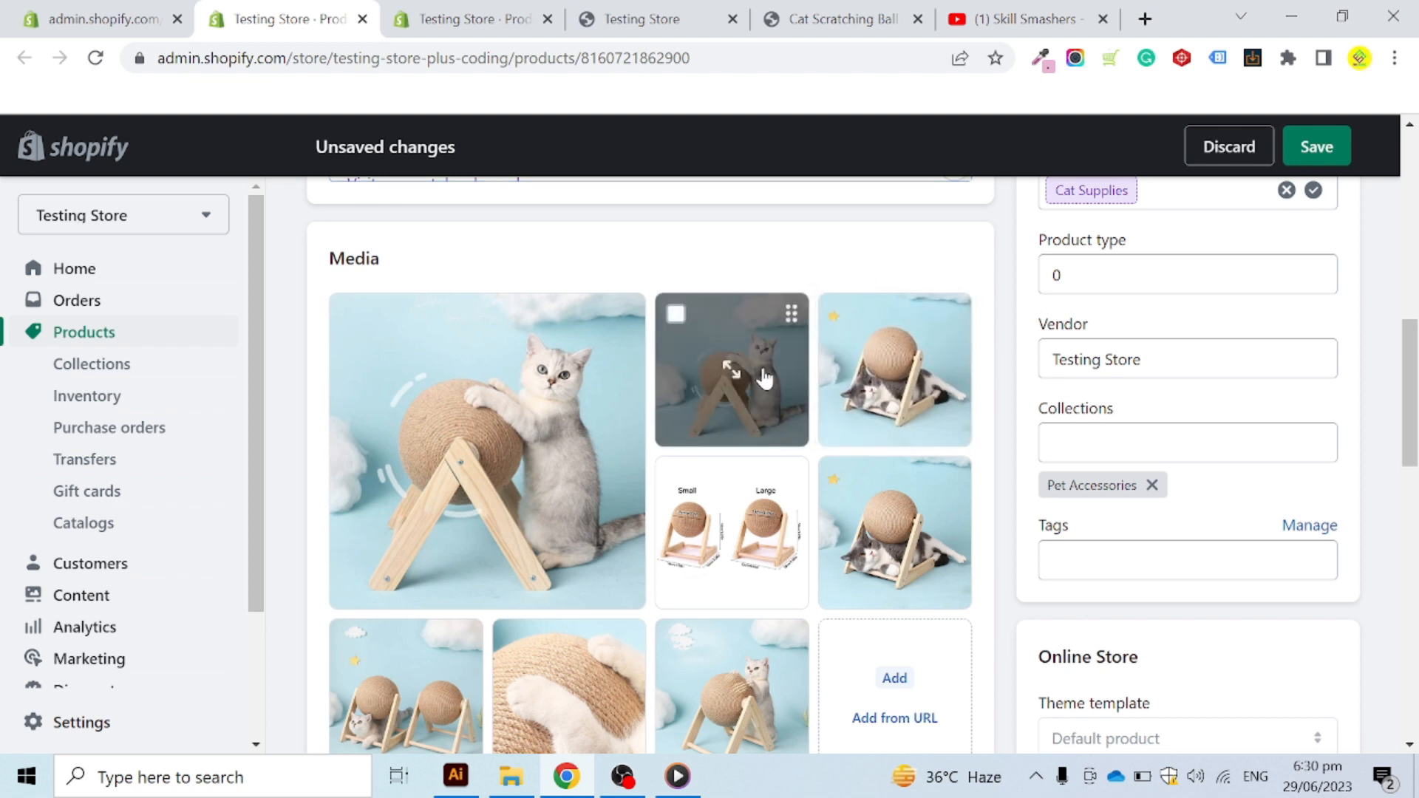
left_click(629, 22)
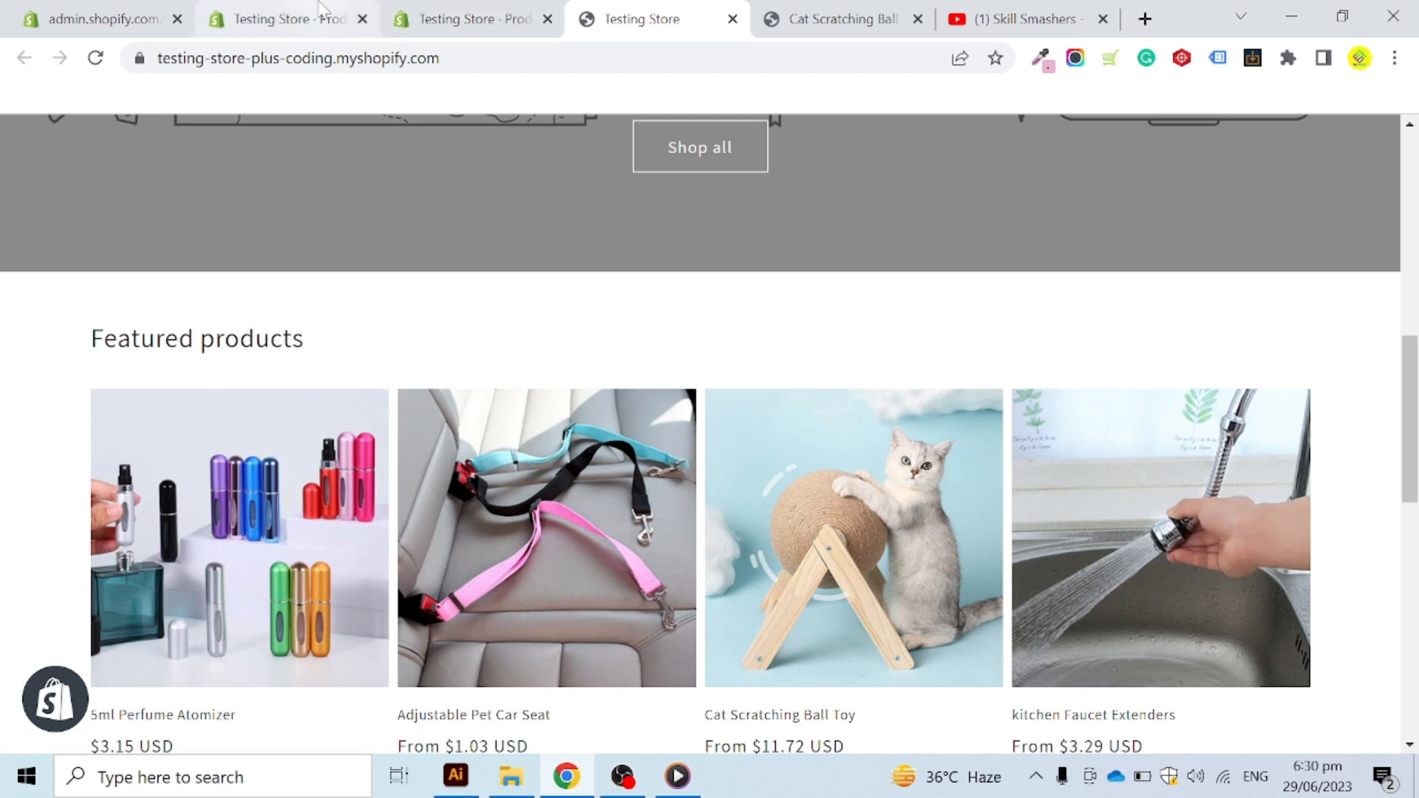
left_click(320, 10)
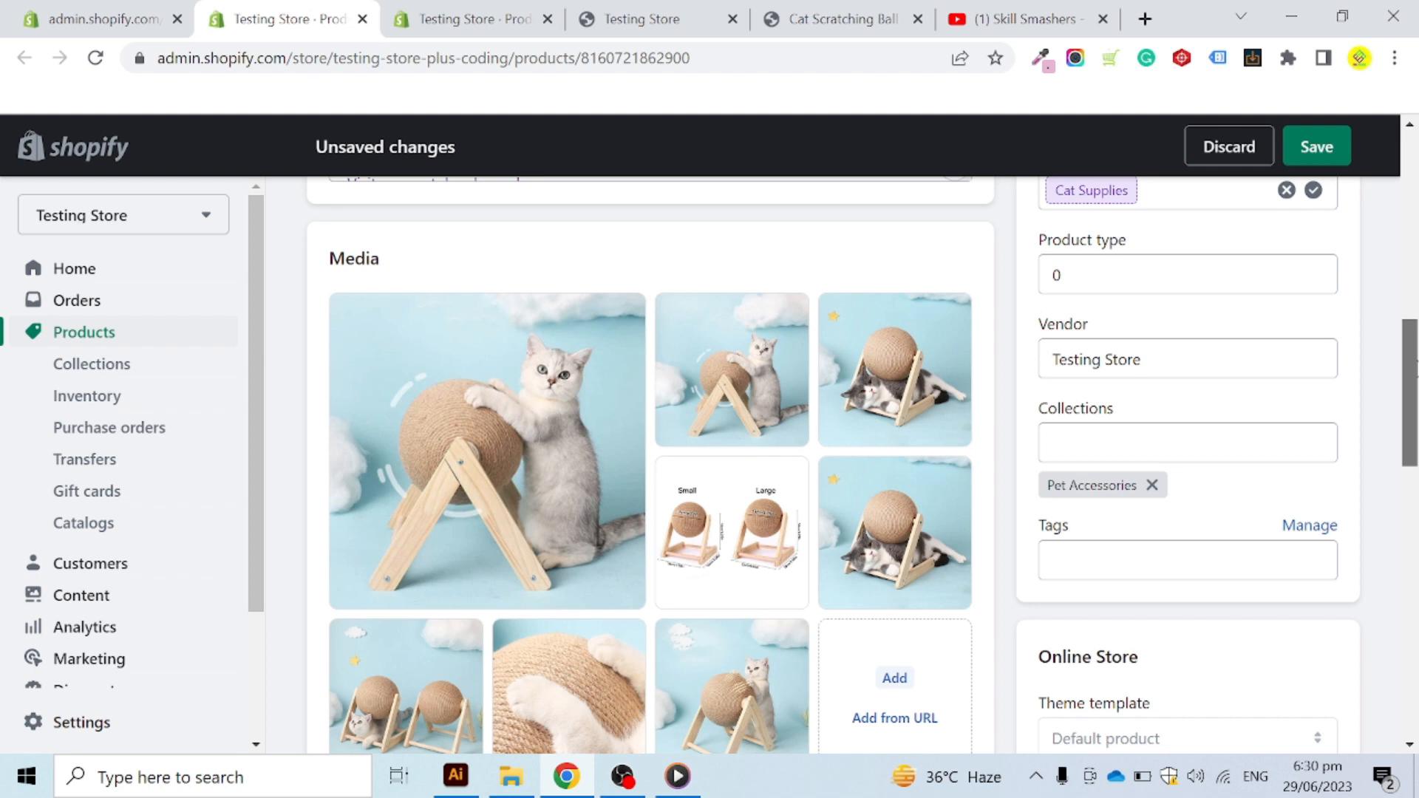
scroll(863, 465, "down", 1)
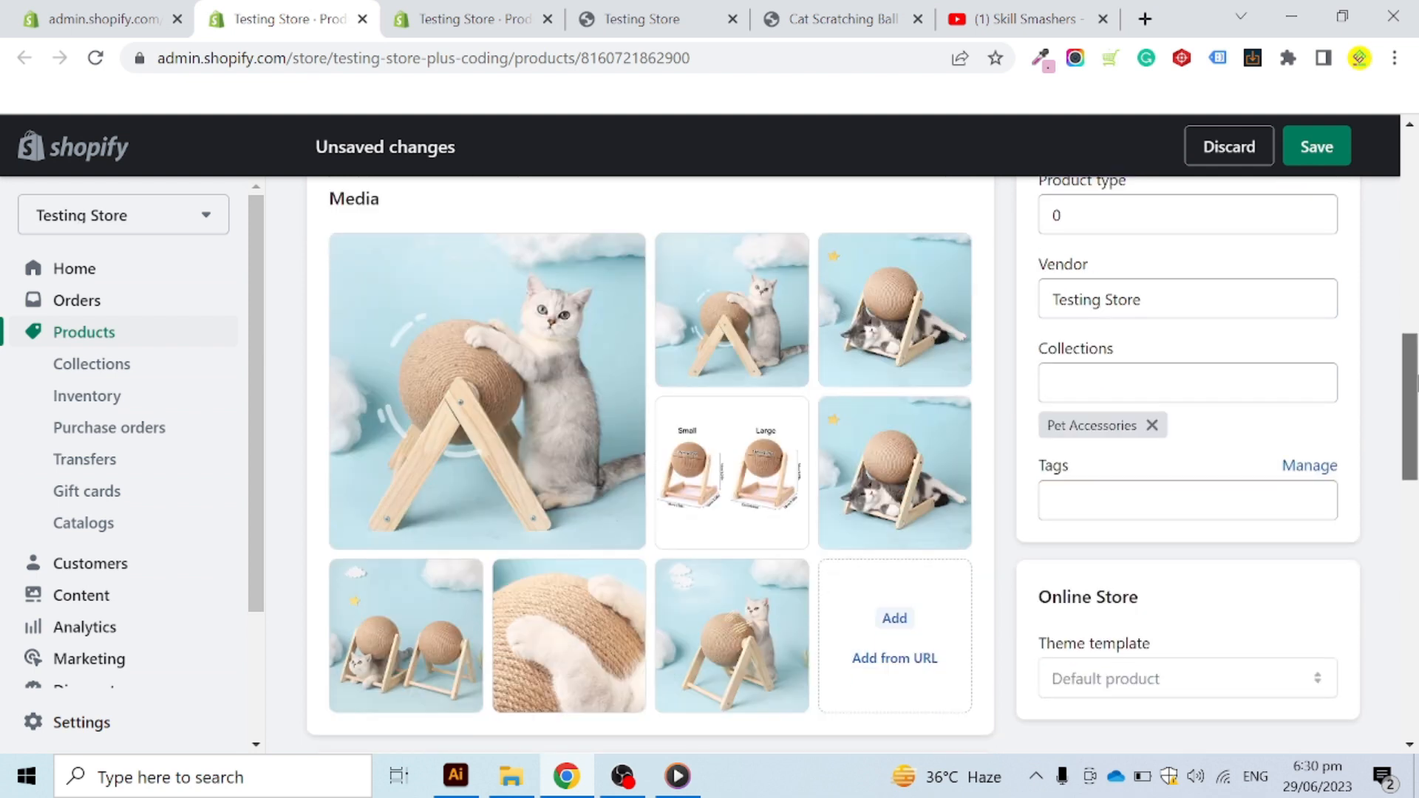
scroll(557, 326, "down", 1)
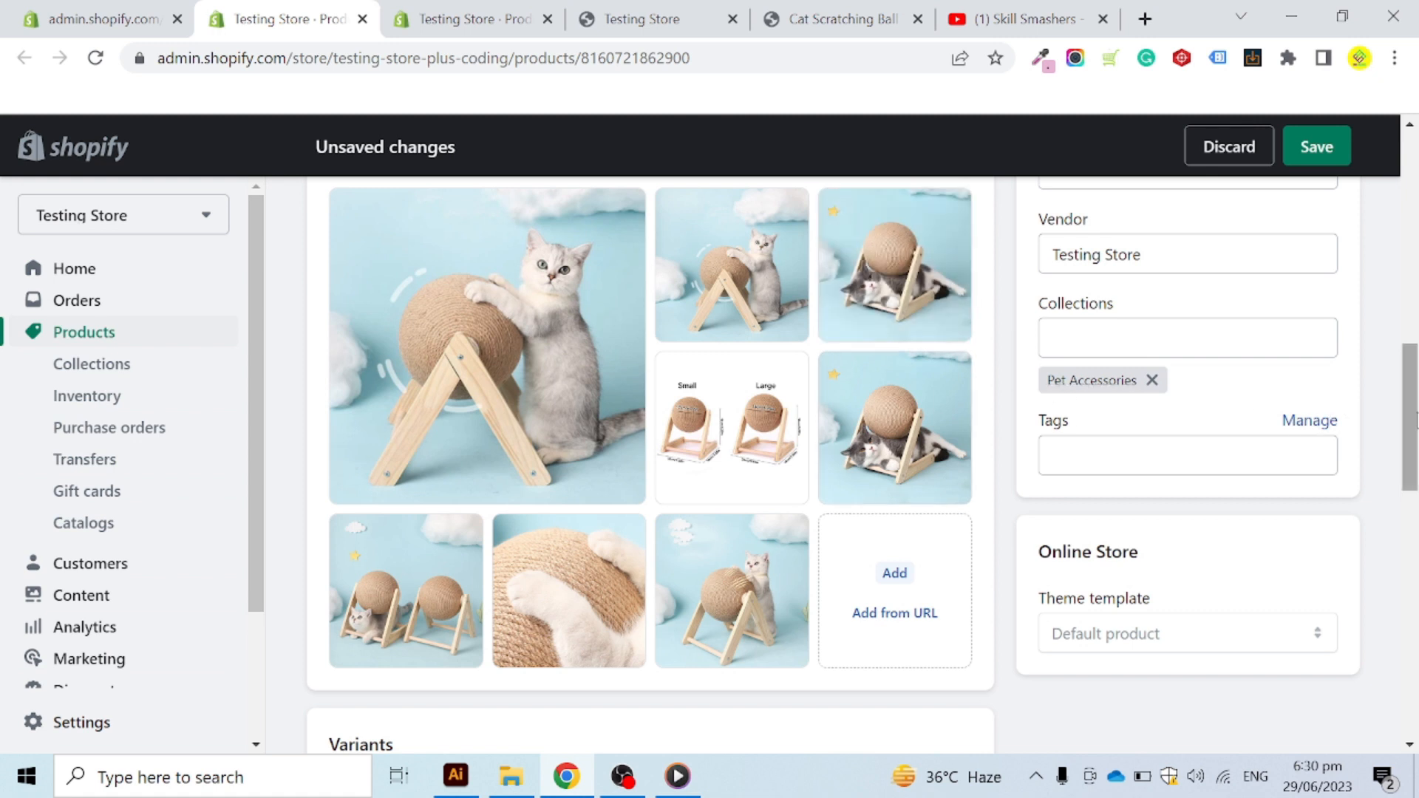
Step: Set the product category to Baby & Toddler
scroll(1323, 421, "up", 10)
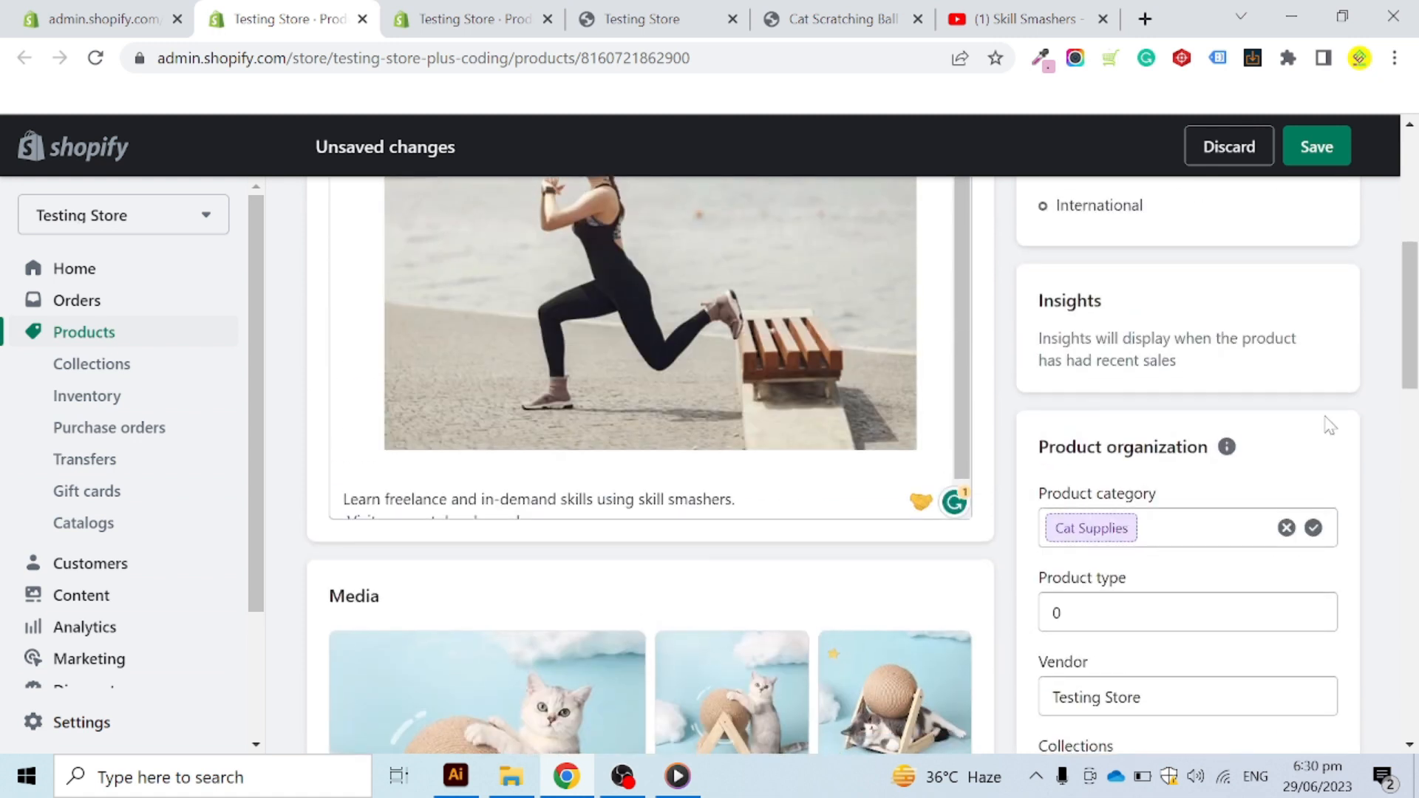
scroll(1417, 285, "down", 5)
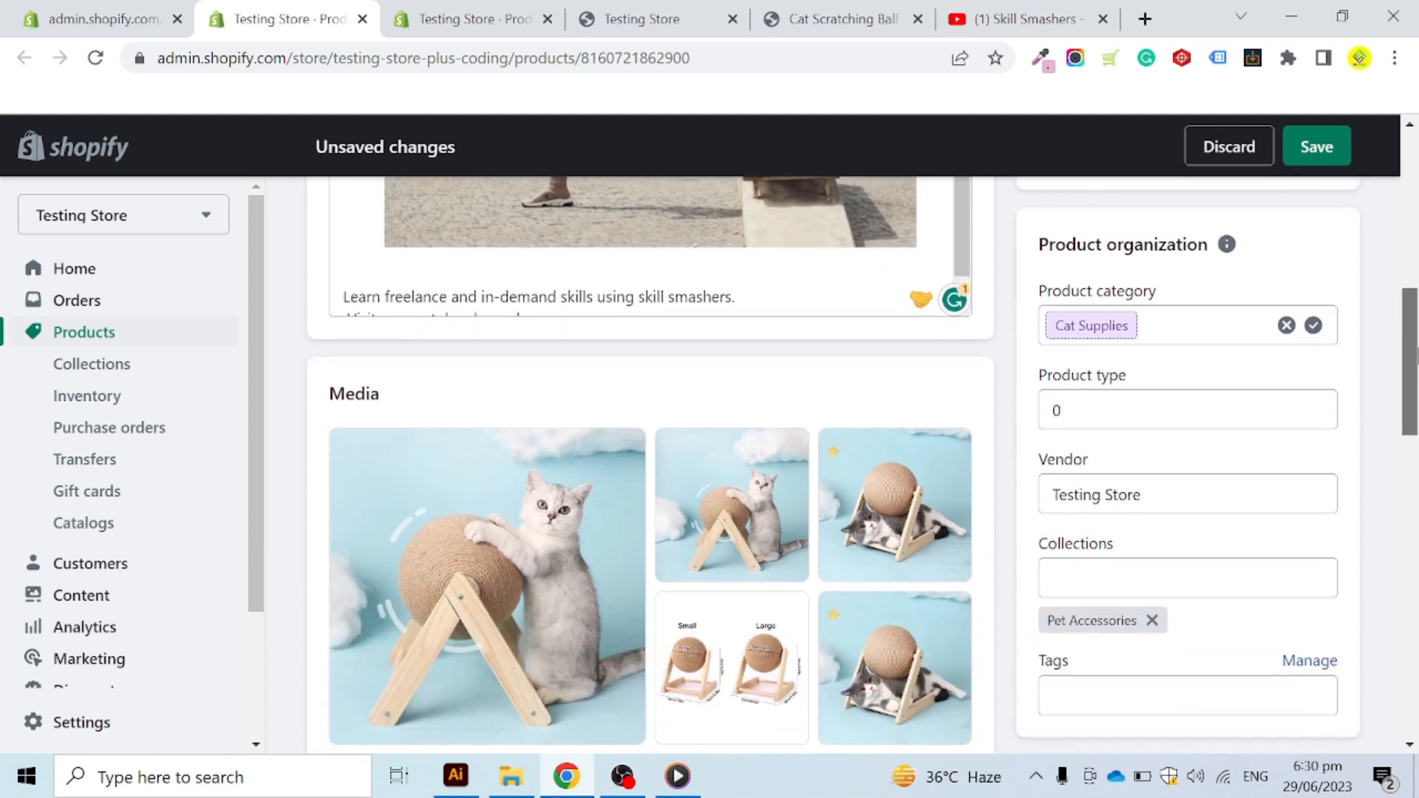
left_click(1160, 323)
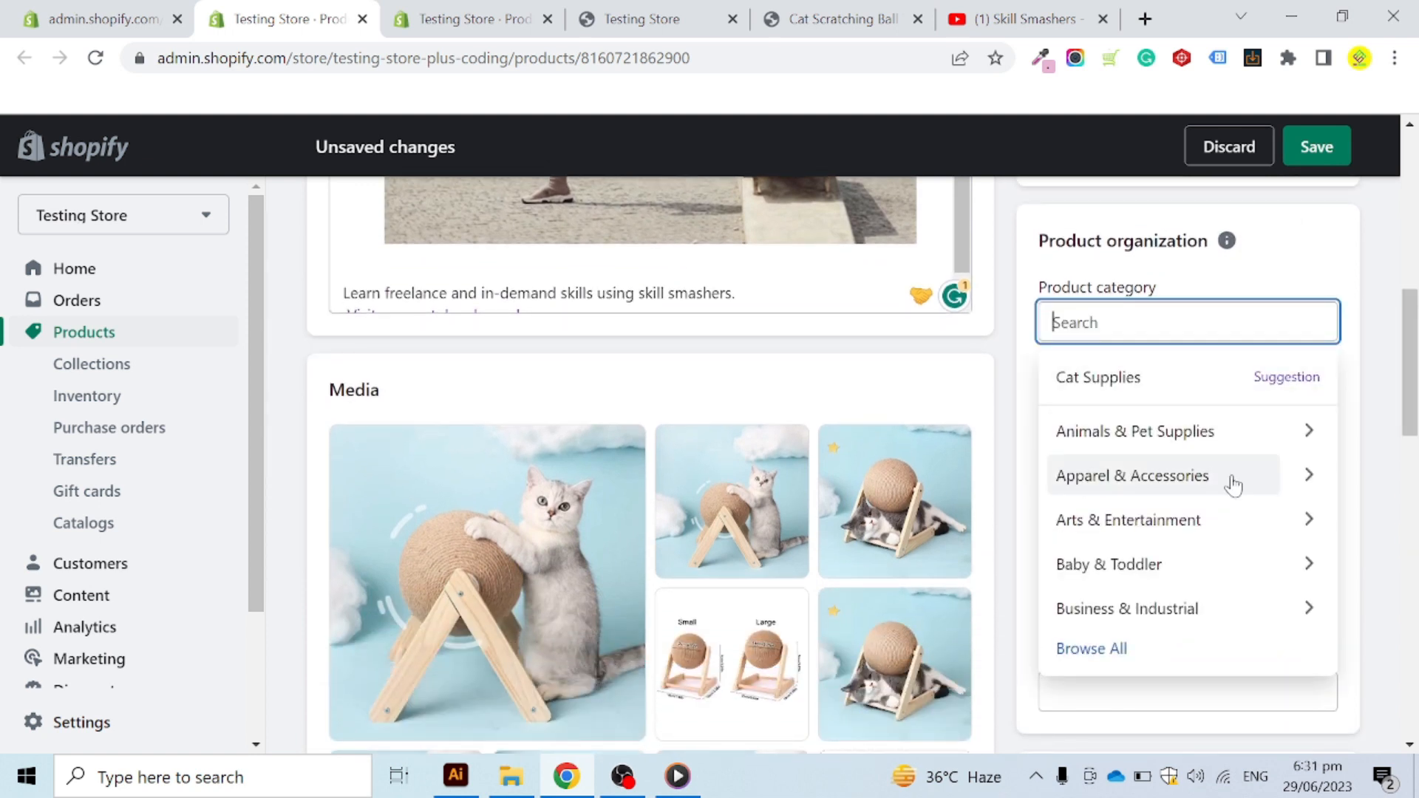
left_click(1155, 571)
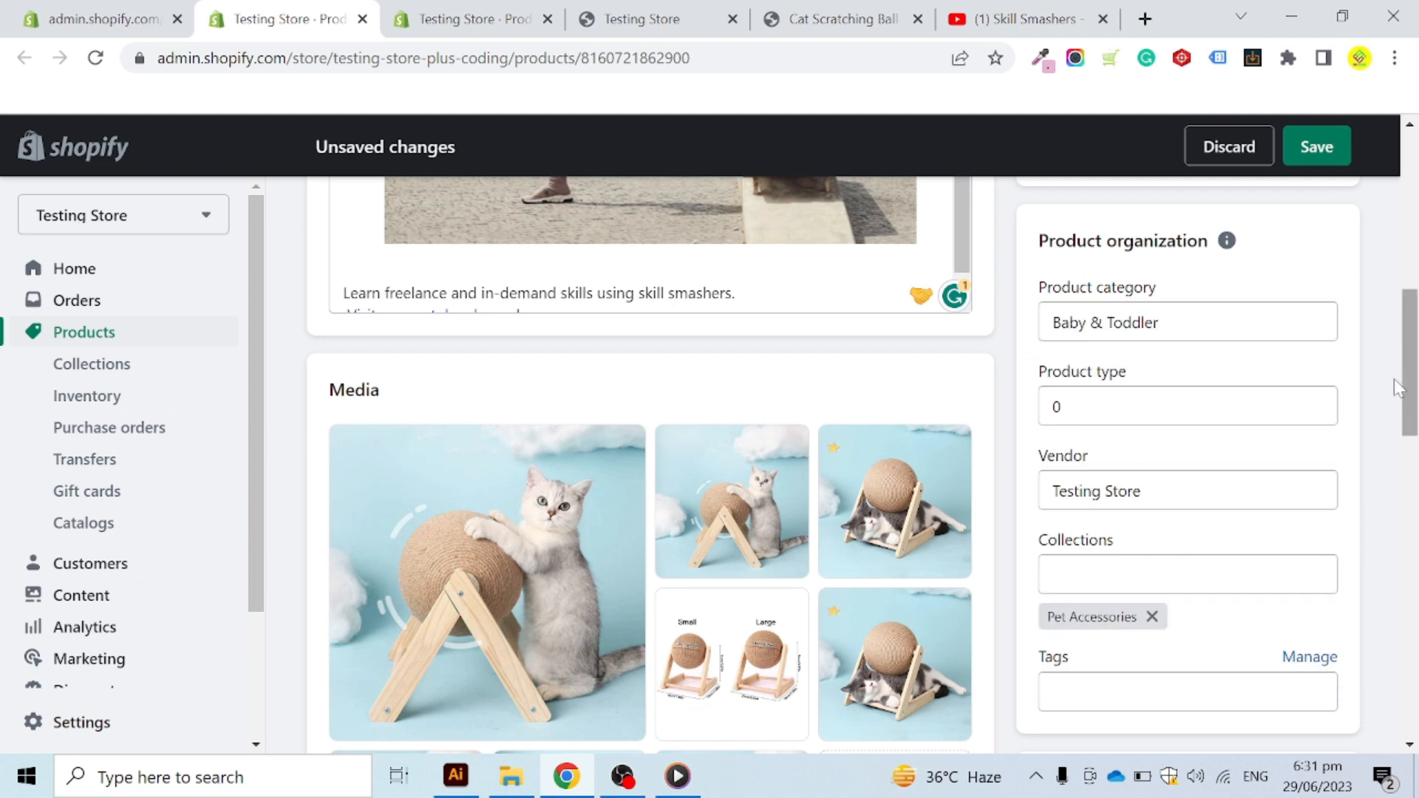
Step: Set the product type to "pet accessories"
scroll(1394, 379, "down", 2)
left_click(1188, 296)
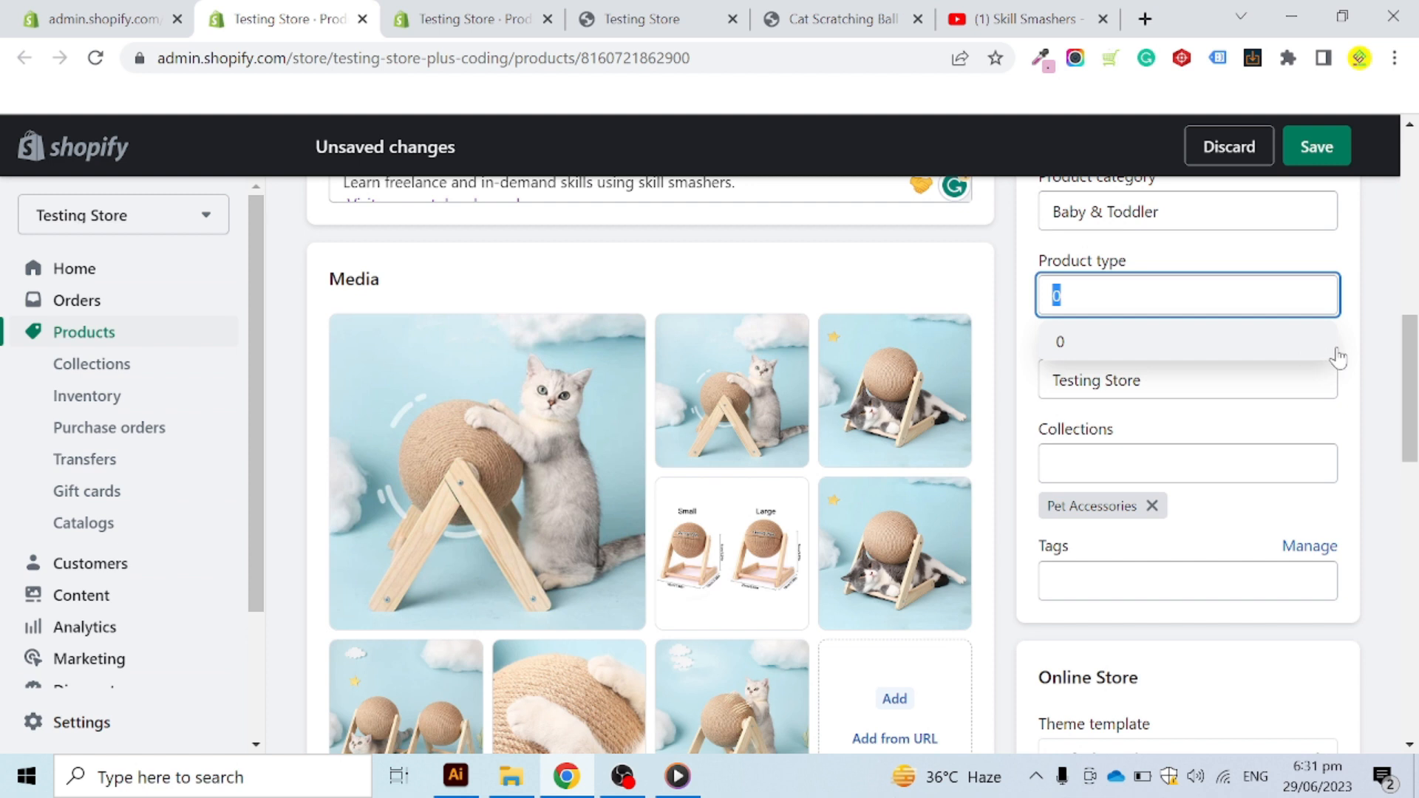
type("p")
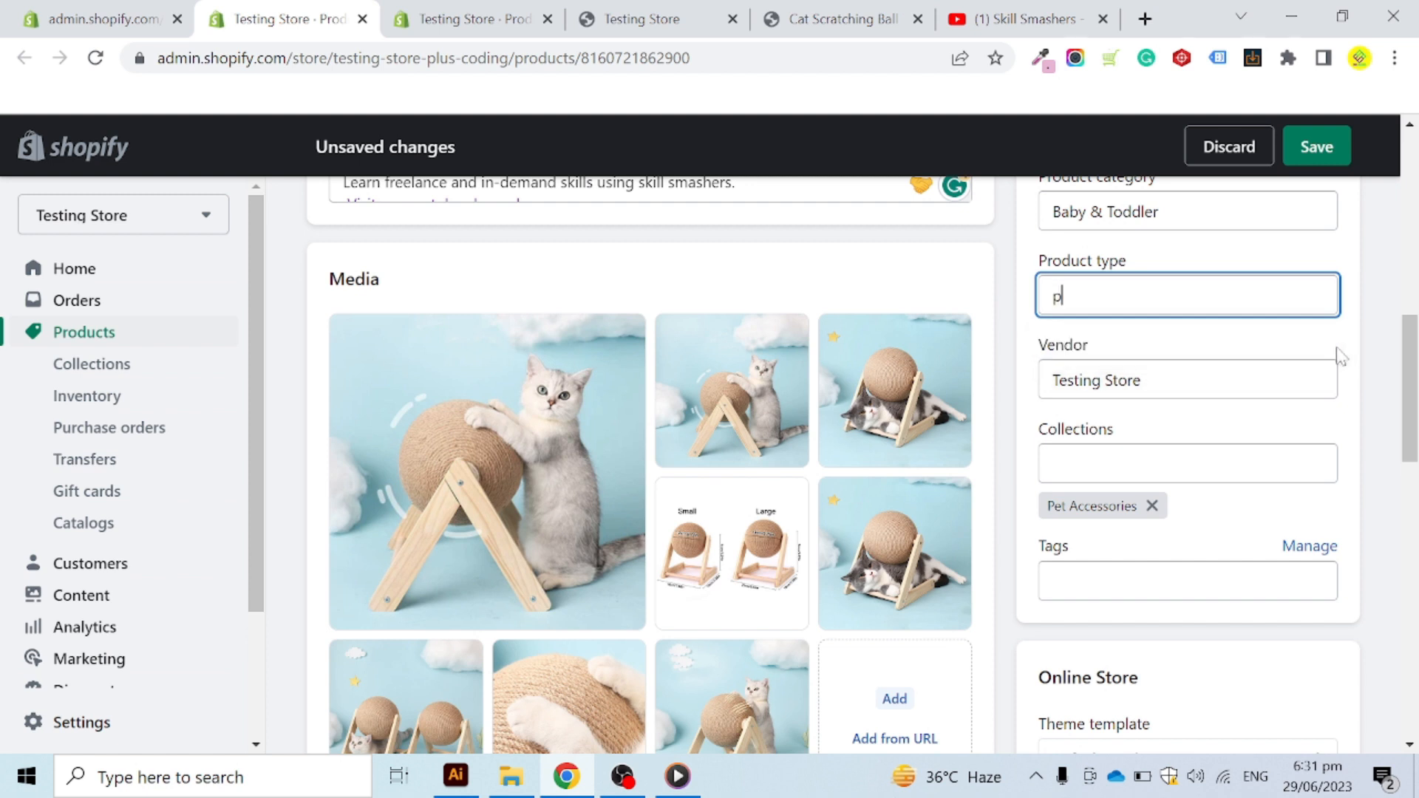
type("et accessories")
left_click(1388, 320)
scroll(1368, 381, "up", 1)
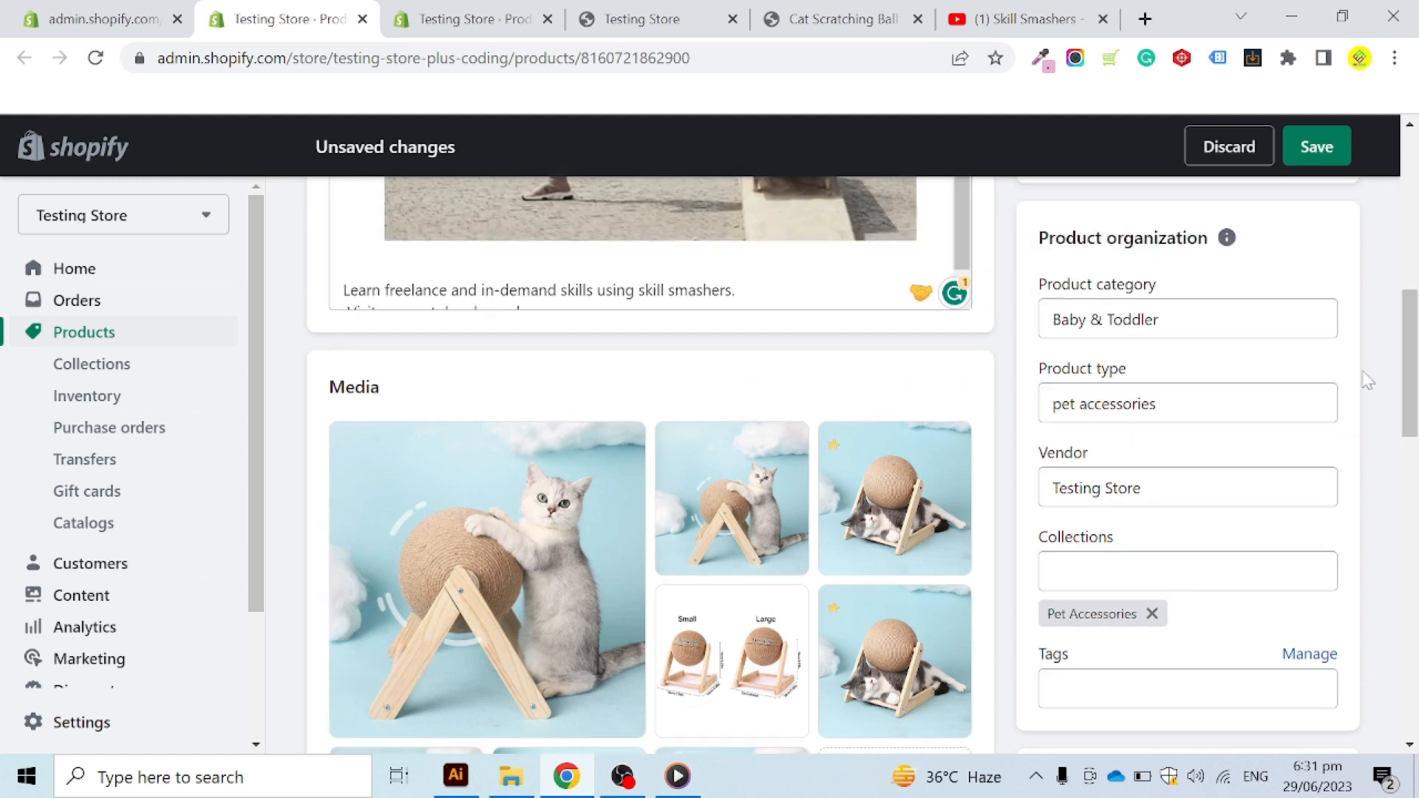
left_click_drag(1175, 289, 1039, 284)
left_click_drag(1149, 371, 1042, 374)
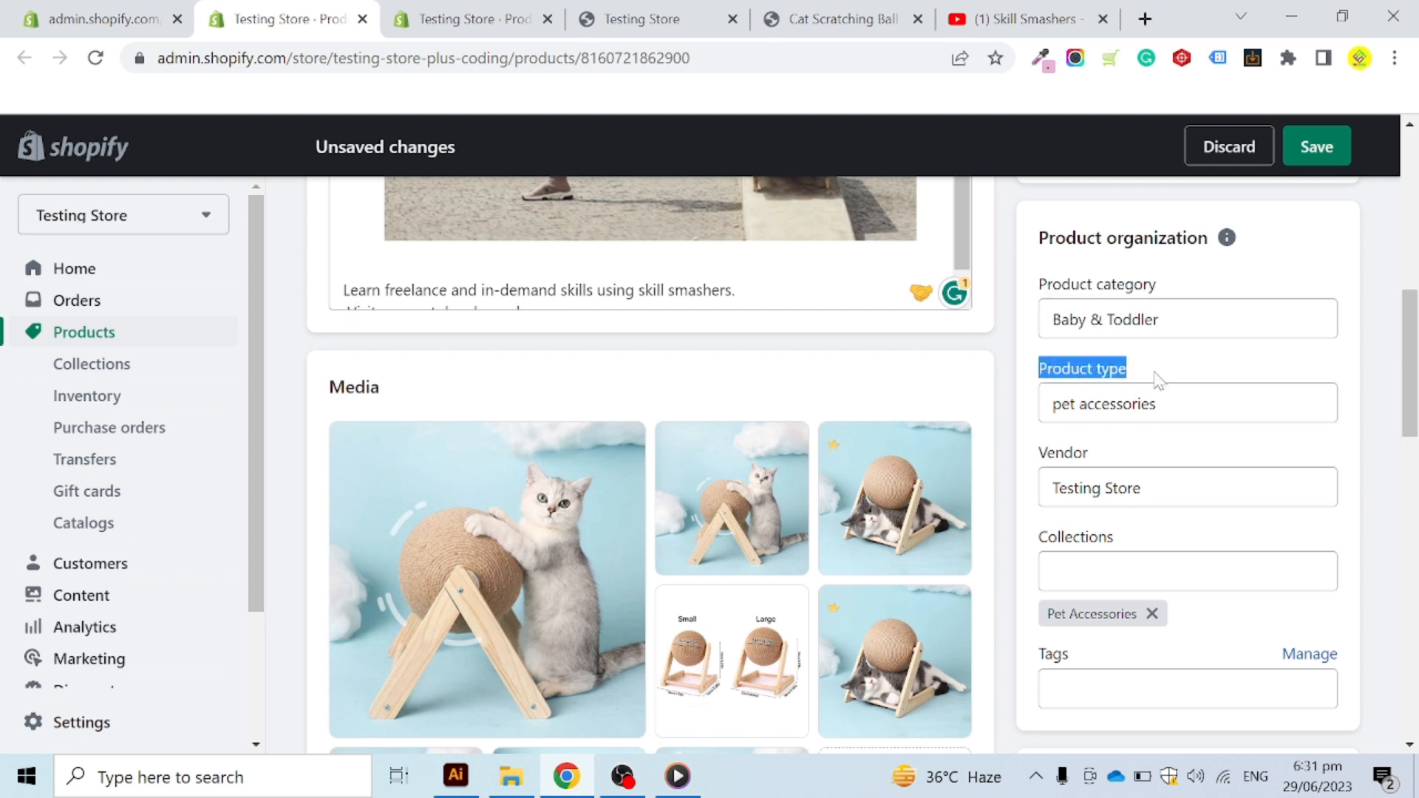
left_click(1189, 360)
scroll(1412, 362, "down", 1)
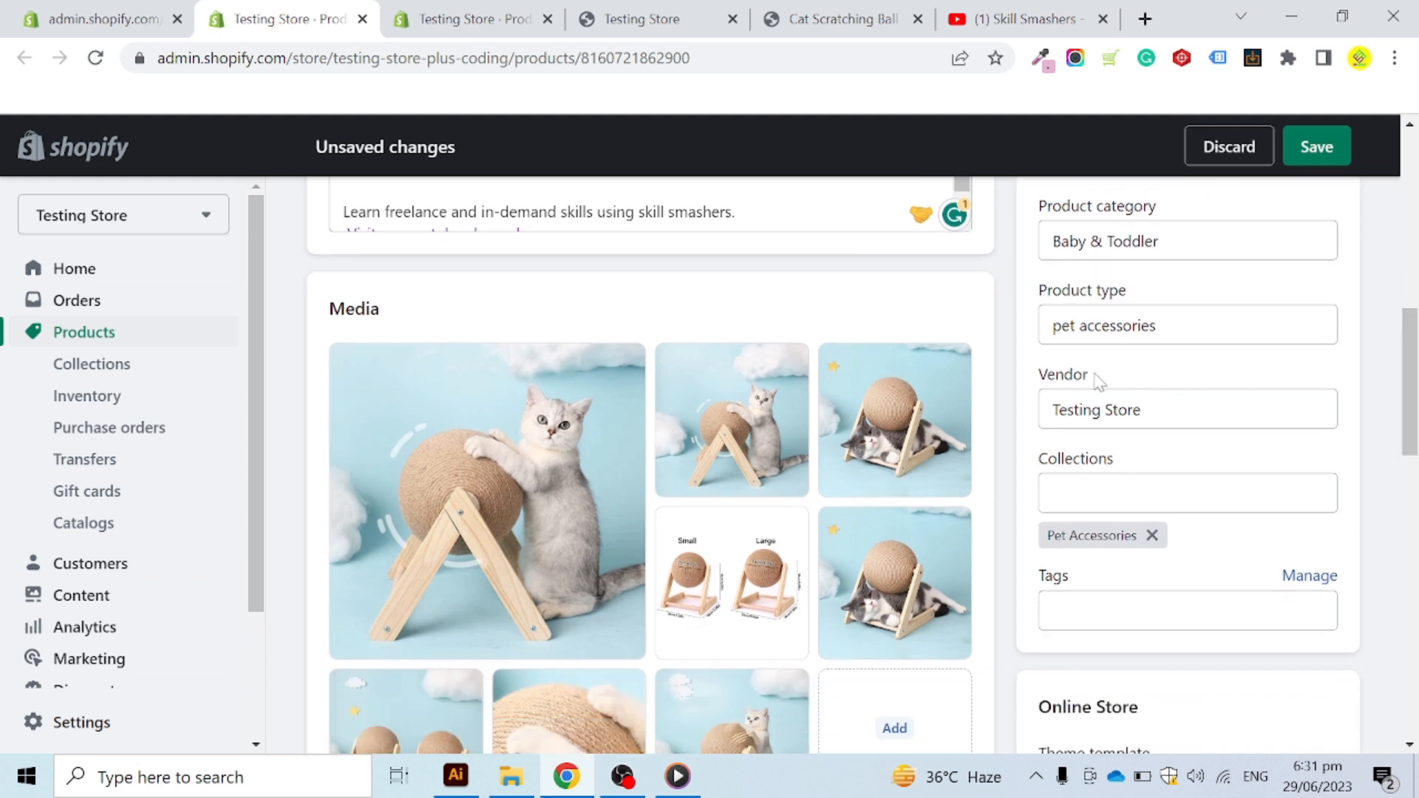
Step: Replace the product's Pet Accessories collection with Home Accessories
left_click_drag(1097, 379, 1039, 380)
left_click(1377, 352)
left_click_drag(1416, 399, 1416, 419)
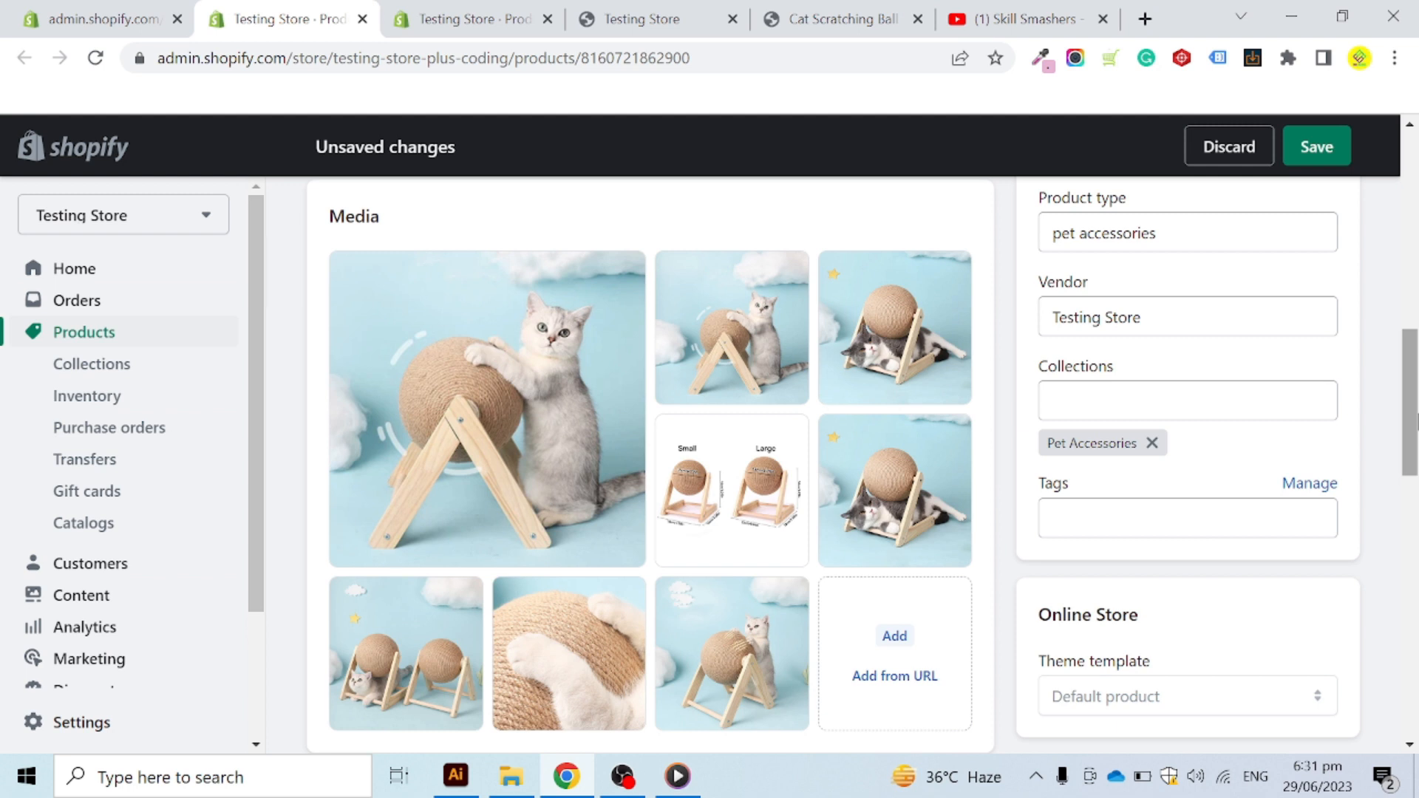
left_click(1151, 443)
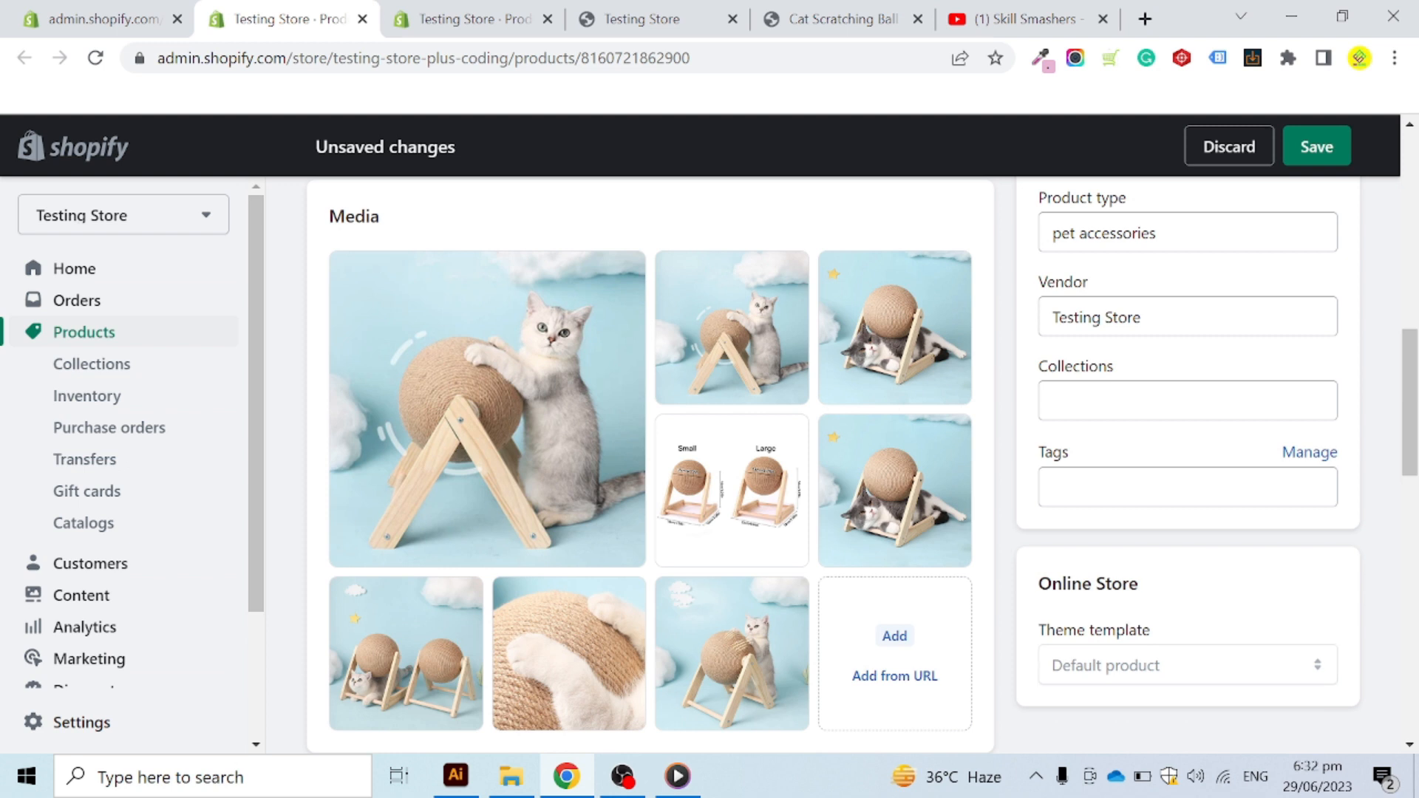
left_click(1152, 402)
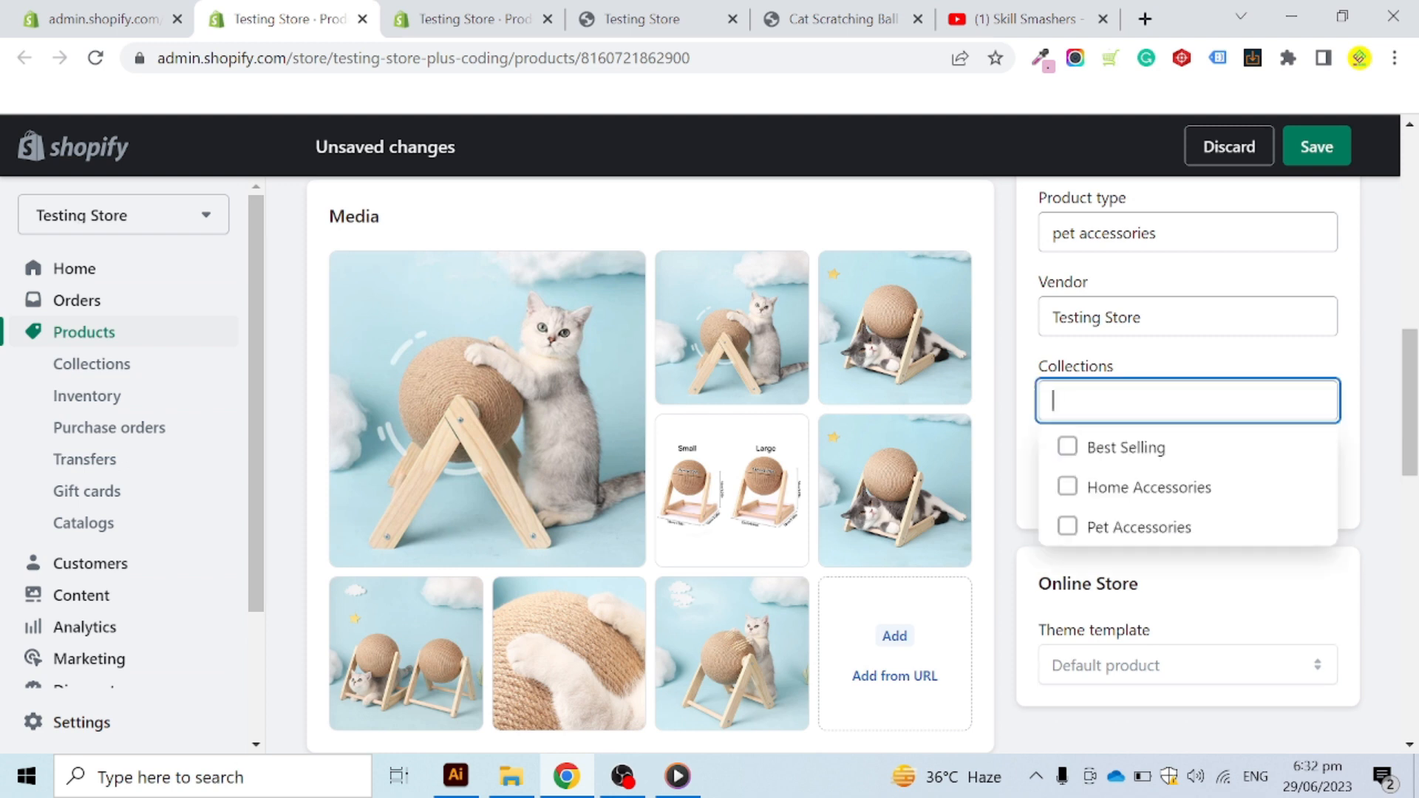
left_click(1098, 487)
left_click(1020, 455)
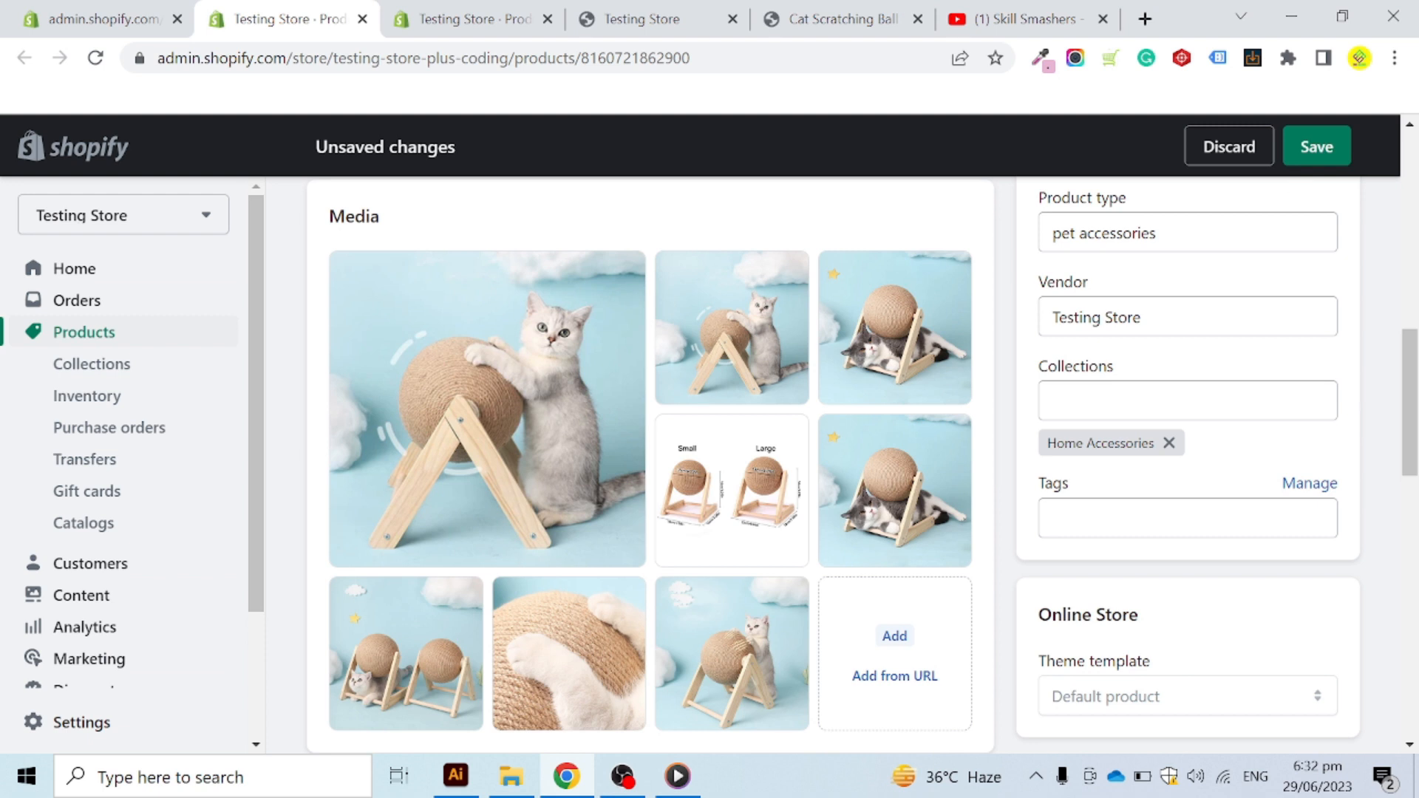
Step: Add the tag "pet accessories" to the product
scroll(1395, 425, "down", 2)
left_click(1176, 391)
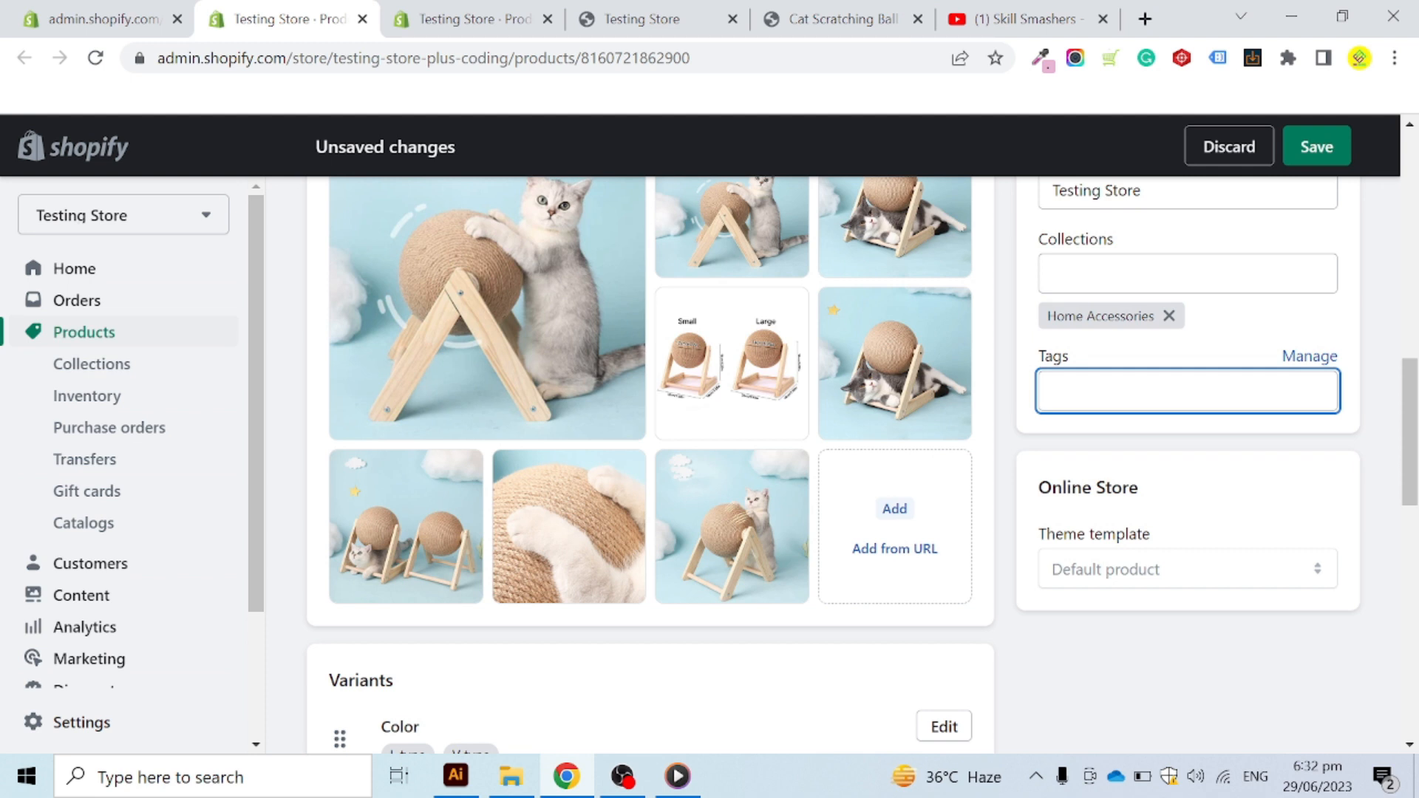
scroll(650, 466, "up", 10)
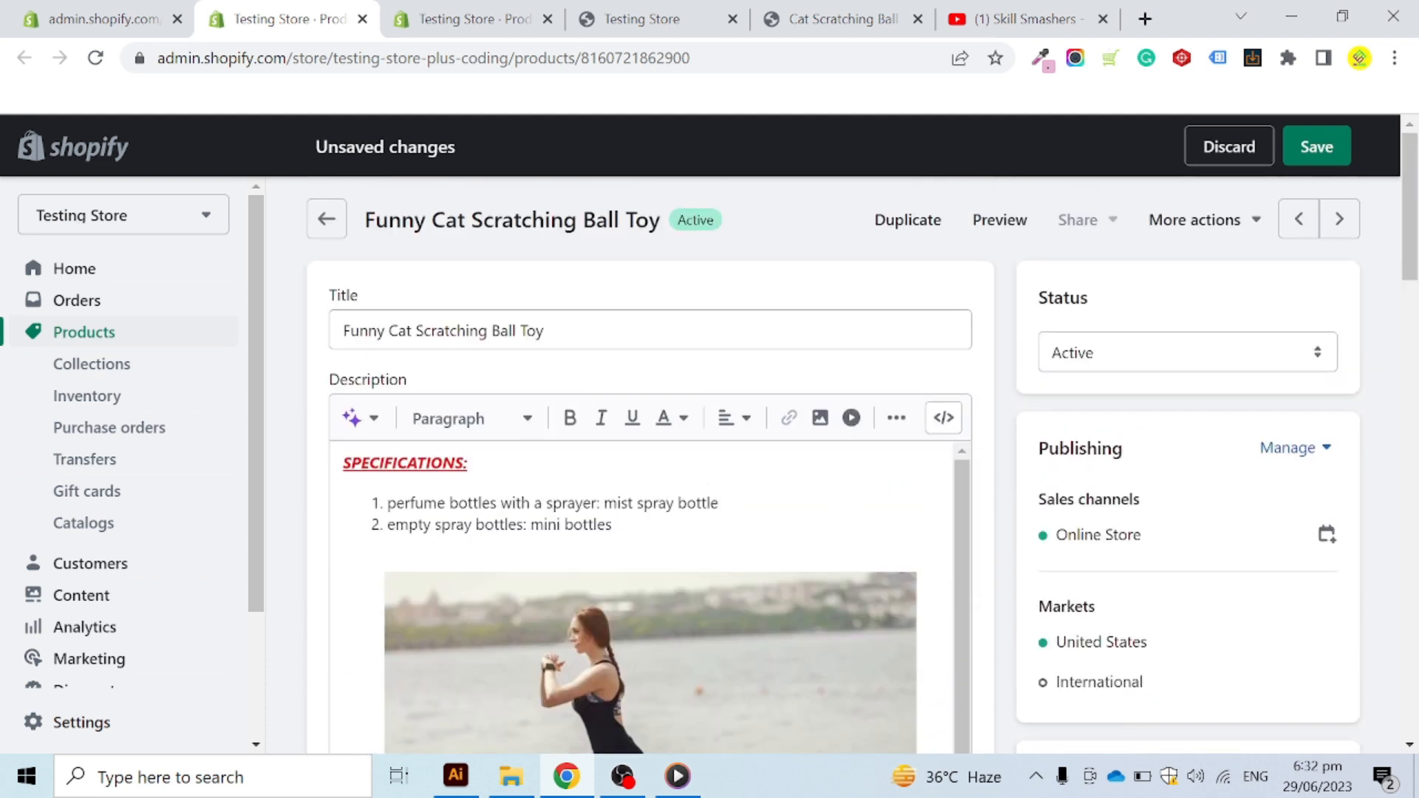
scroll(1172, 443, "down", 10)
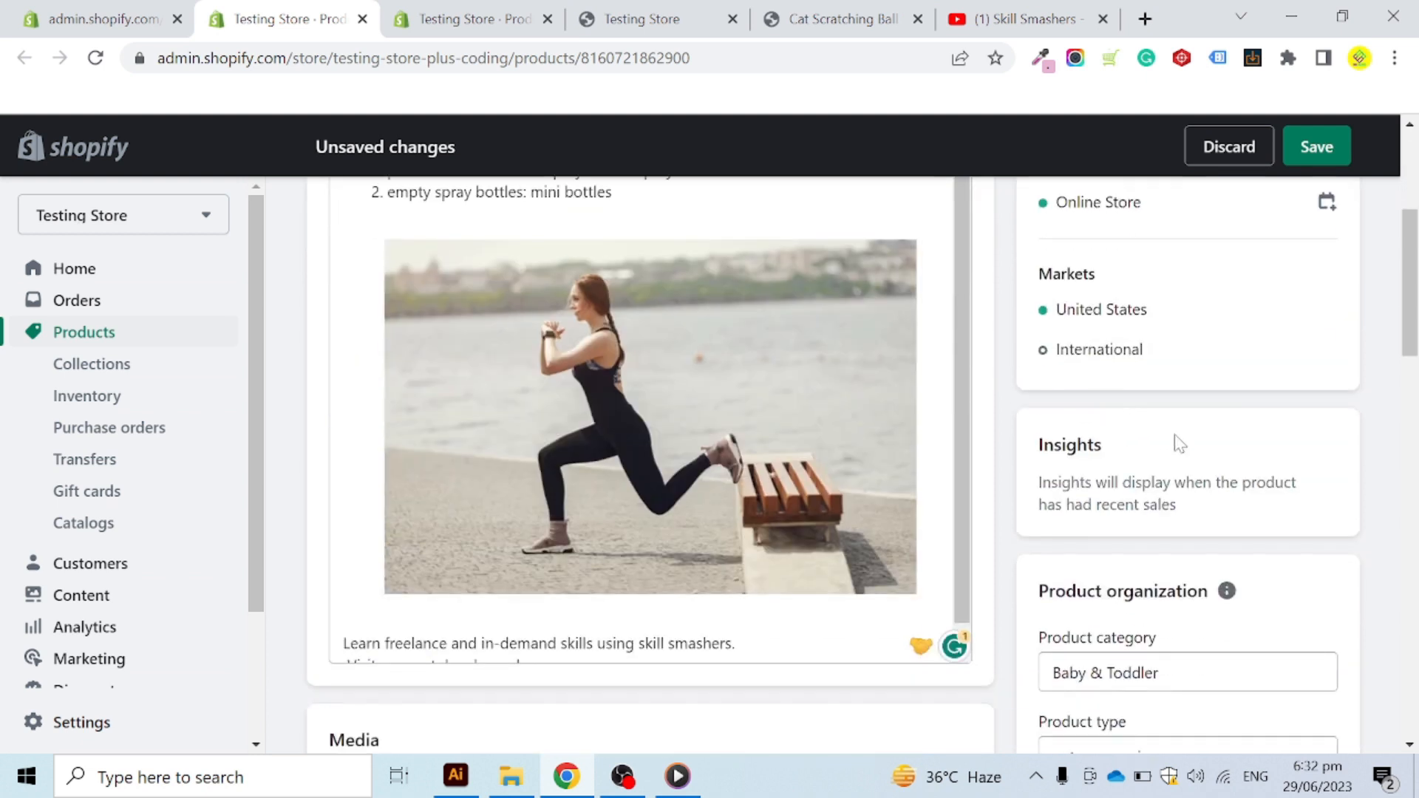
scroll(1173, 443, "down", 1)
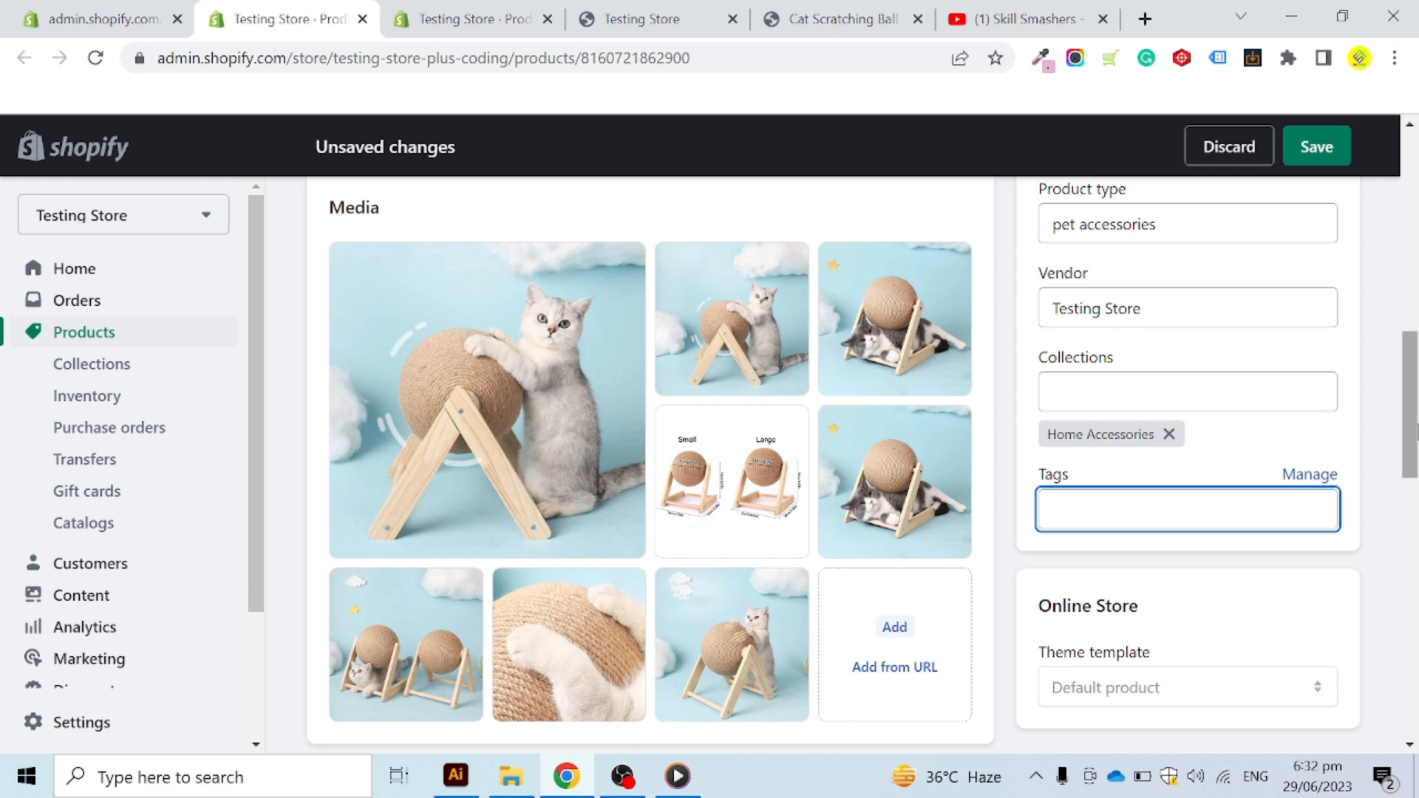
type("pet")
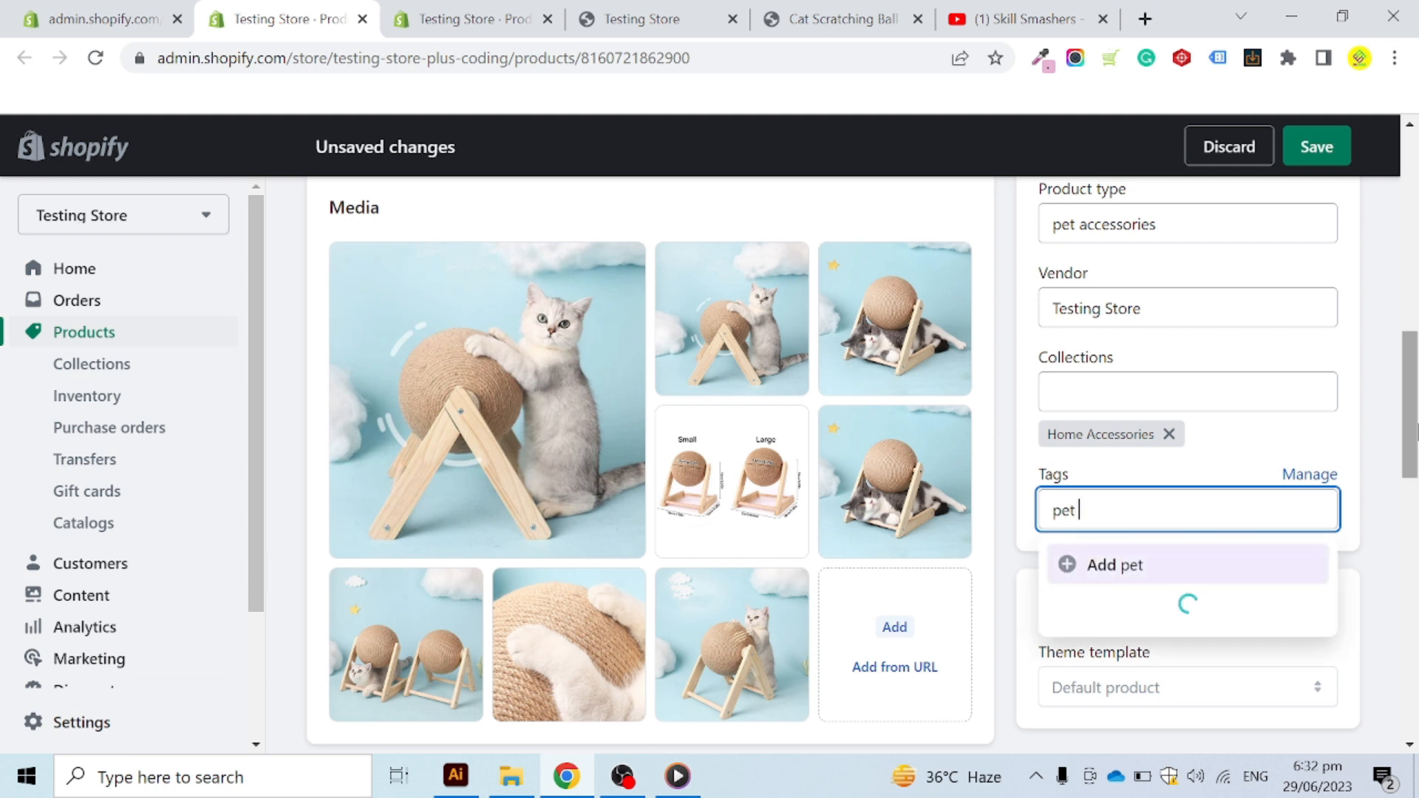
type(" accessoris")
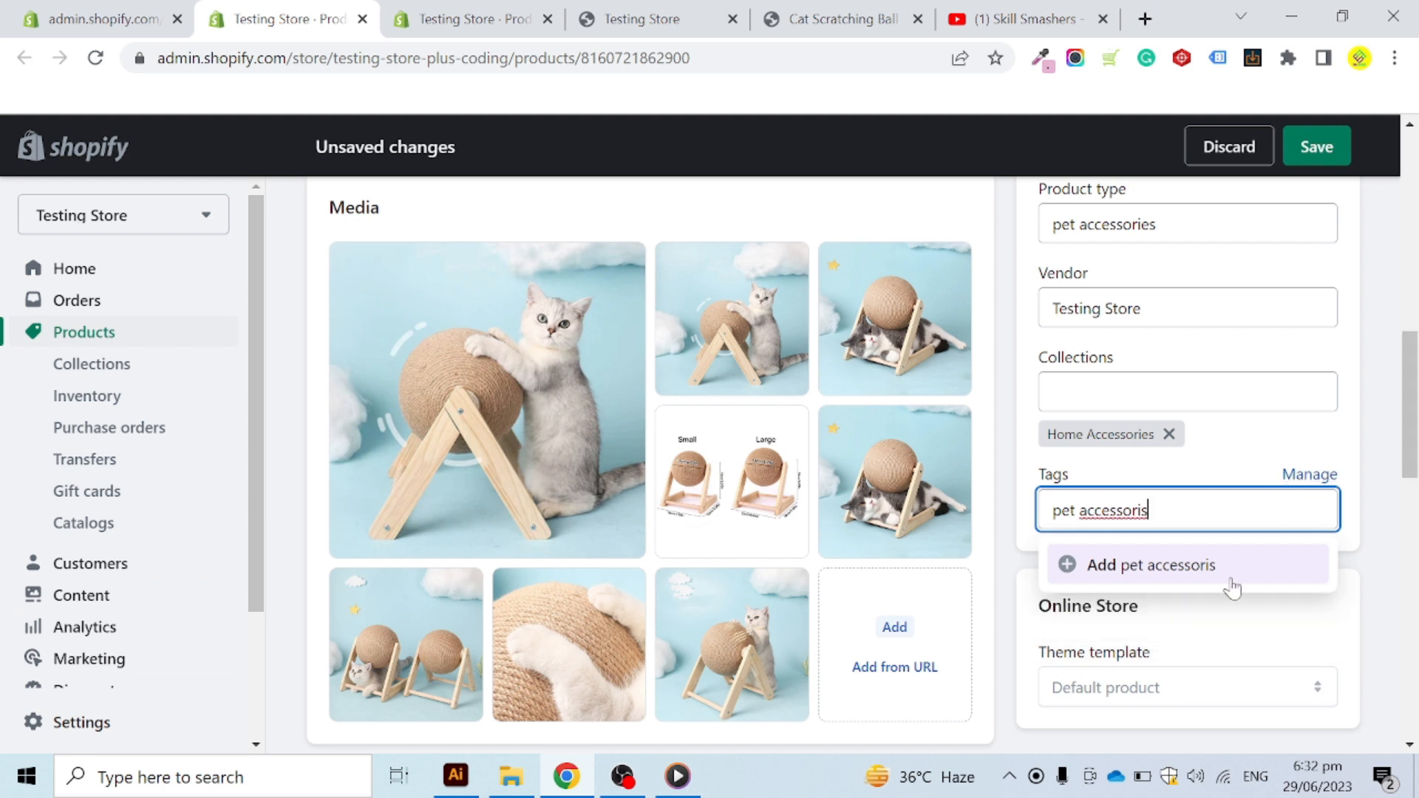
key("BackSpace")
type("es")
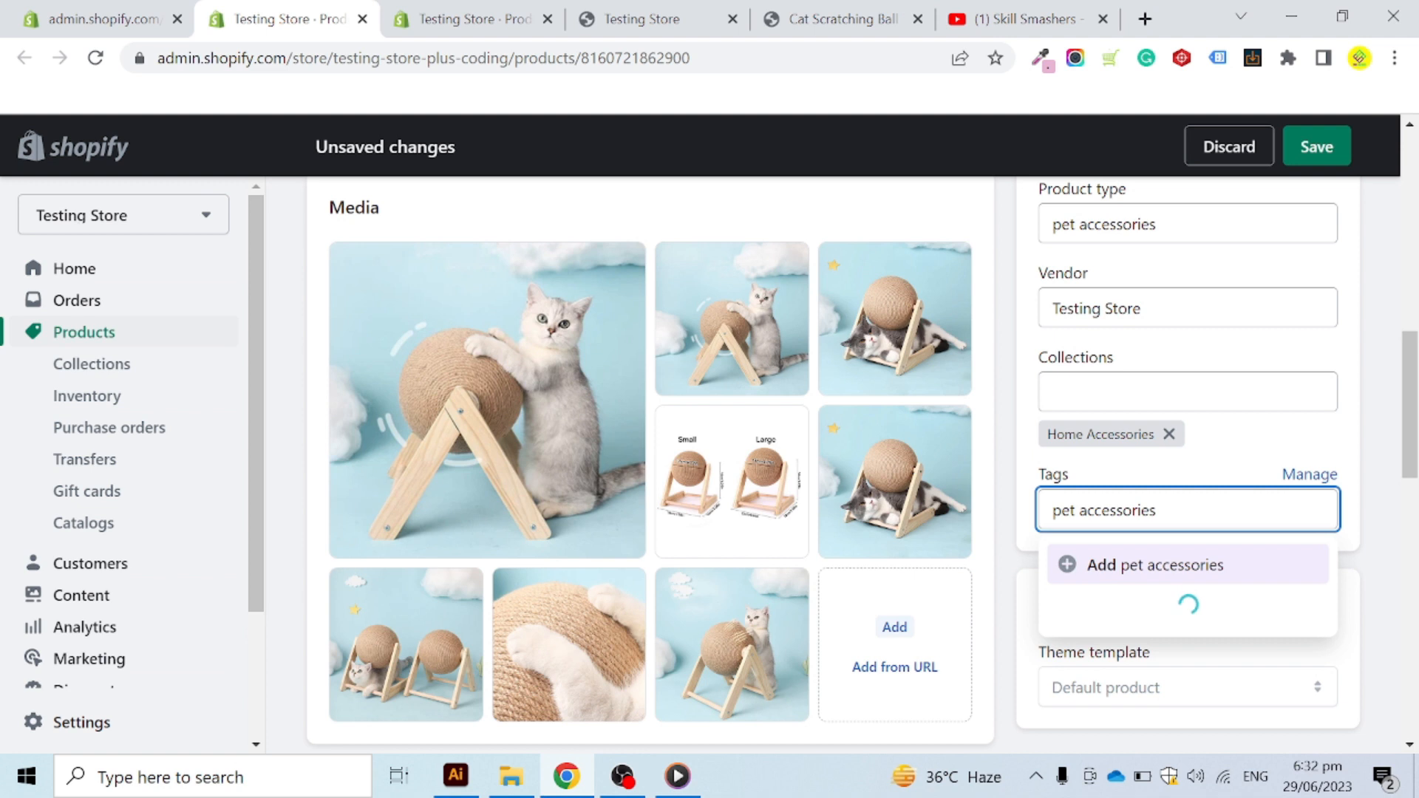
left_click(1184, 571)
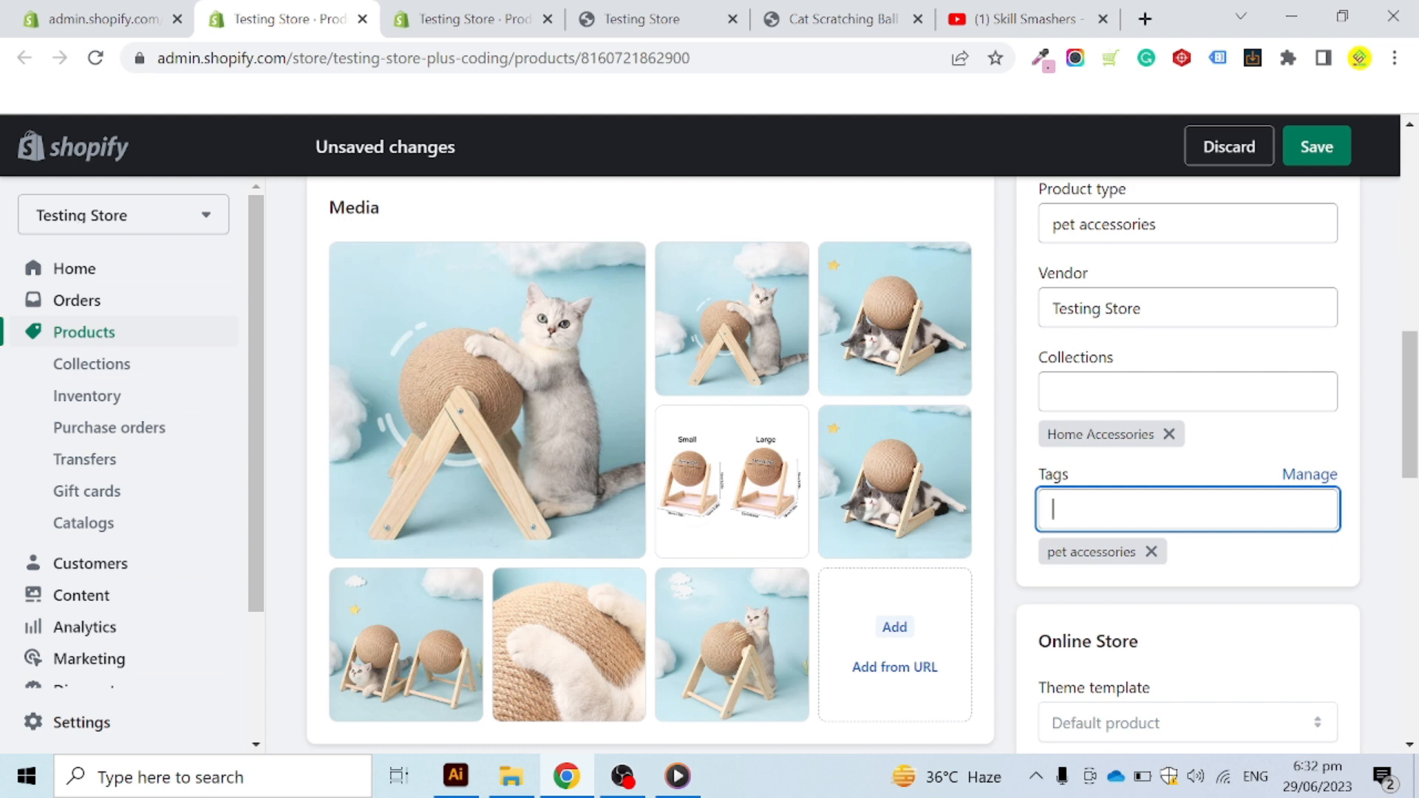
Step: Add a second product tag, "pet accessories in USA"
type("pet")
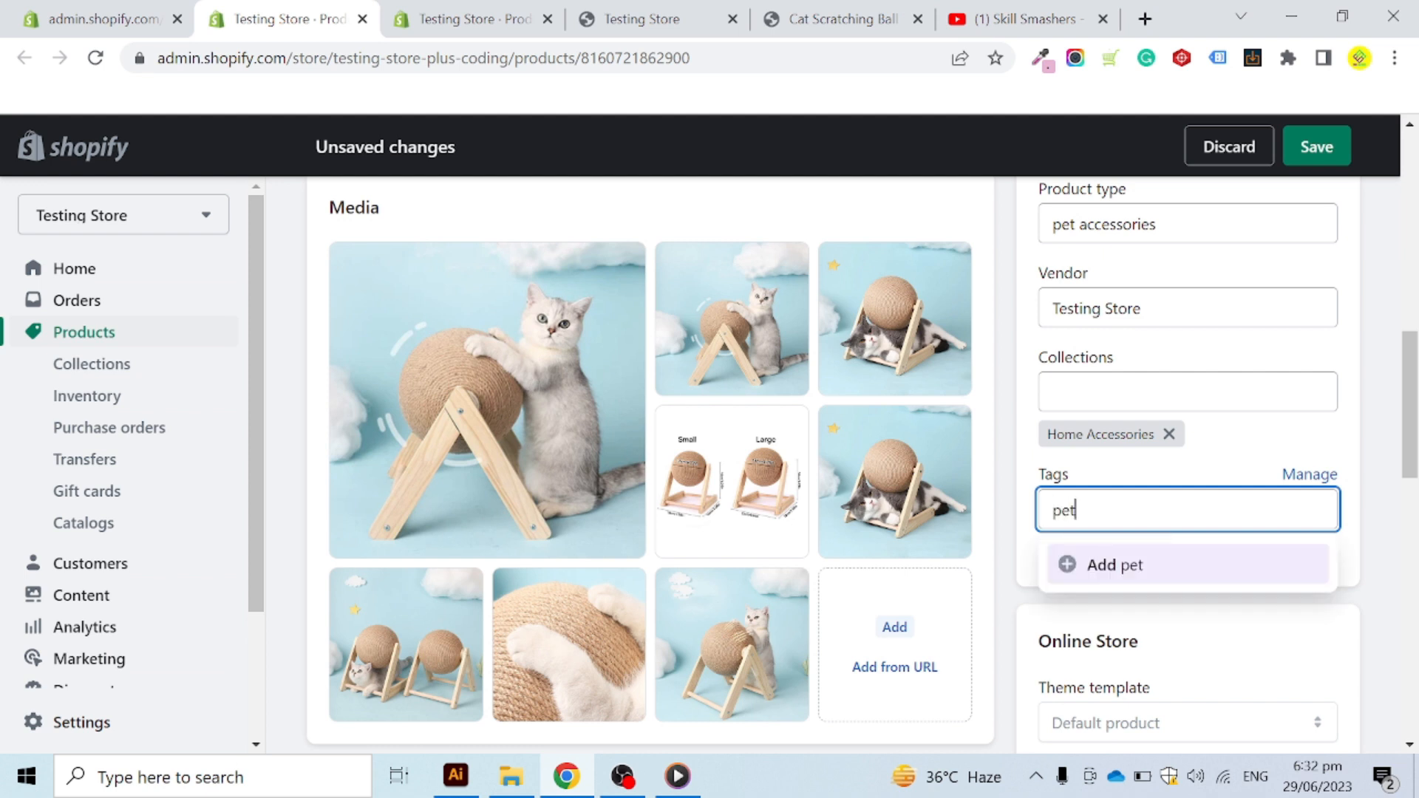
type(" accessori")
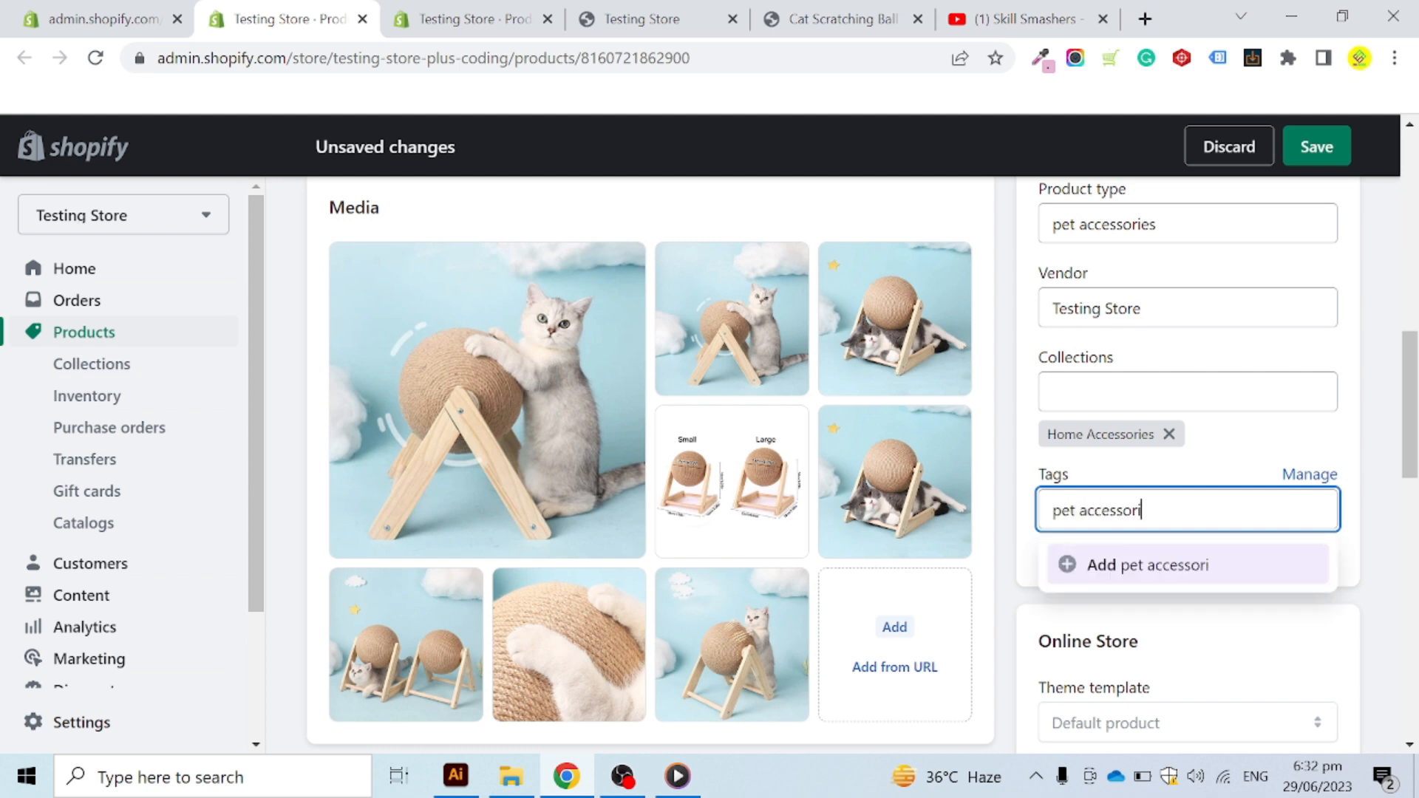
type("es in u")
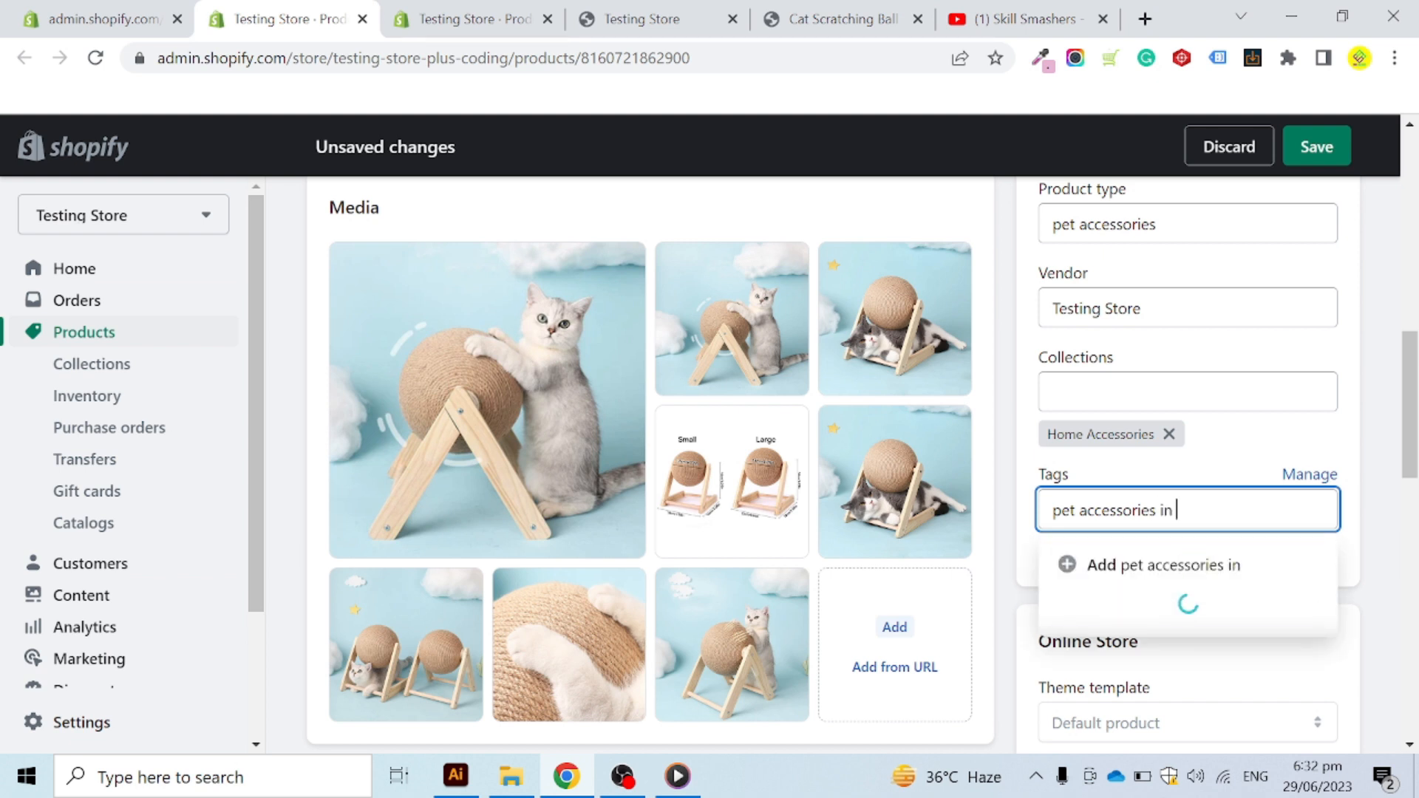
key("BackSpace")
type("USA")
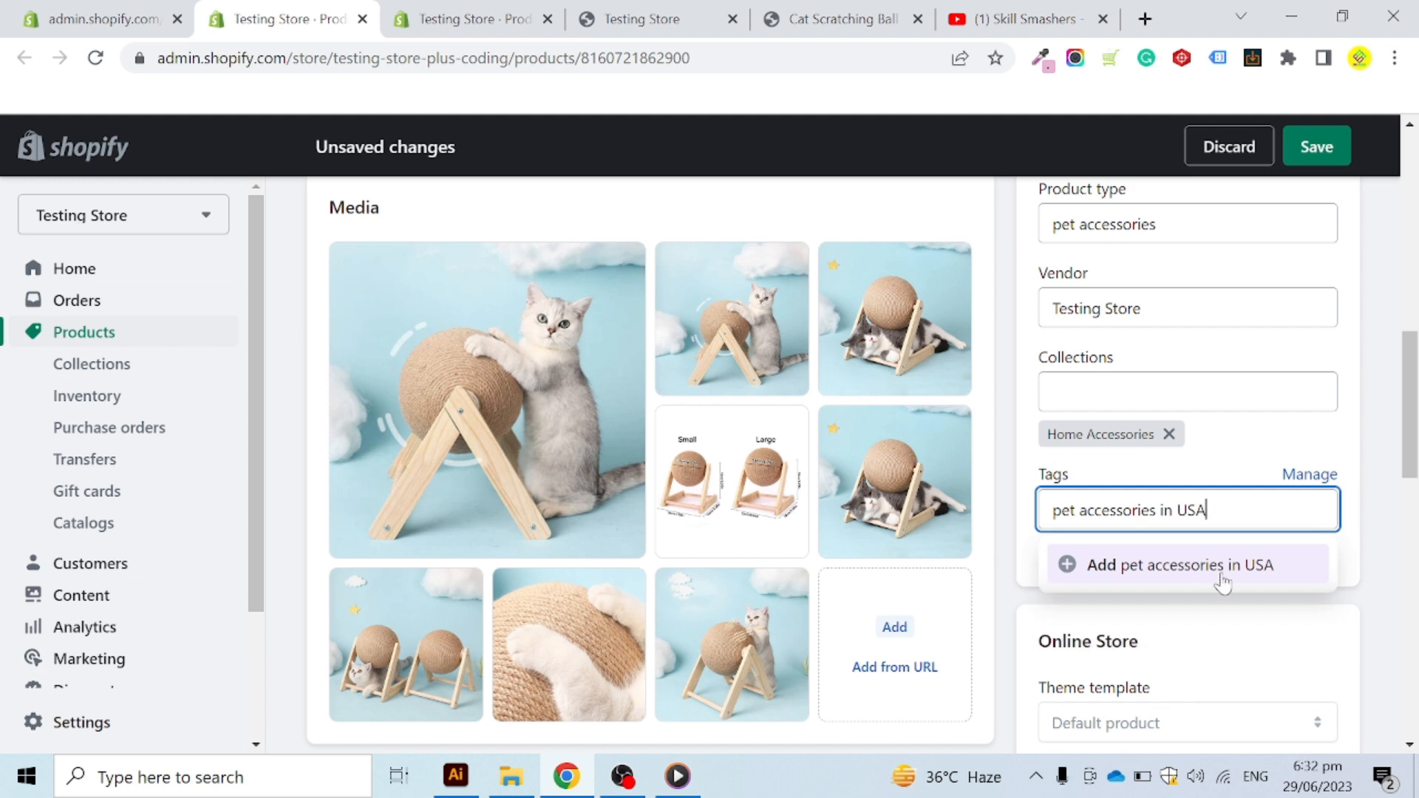
left_click(1216, 574)
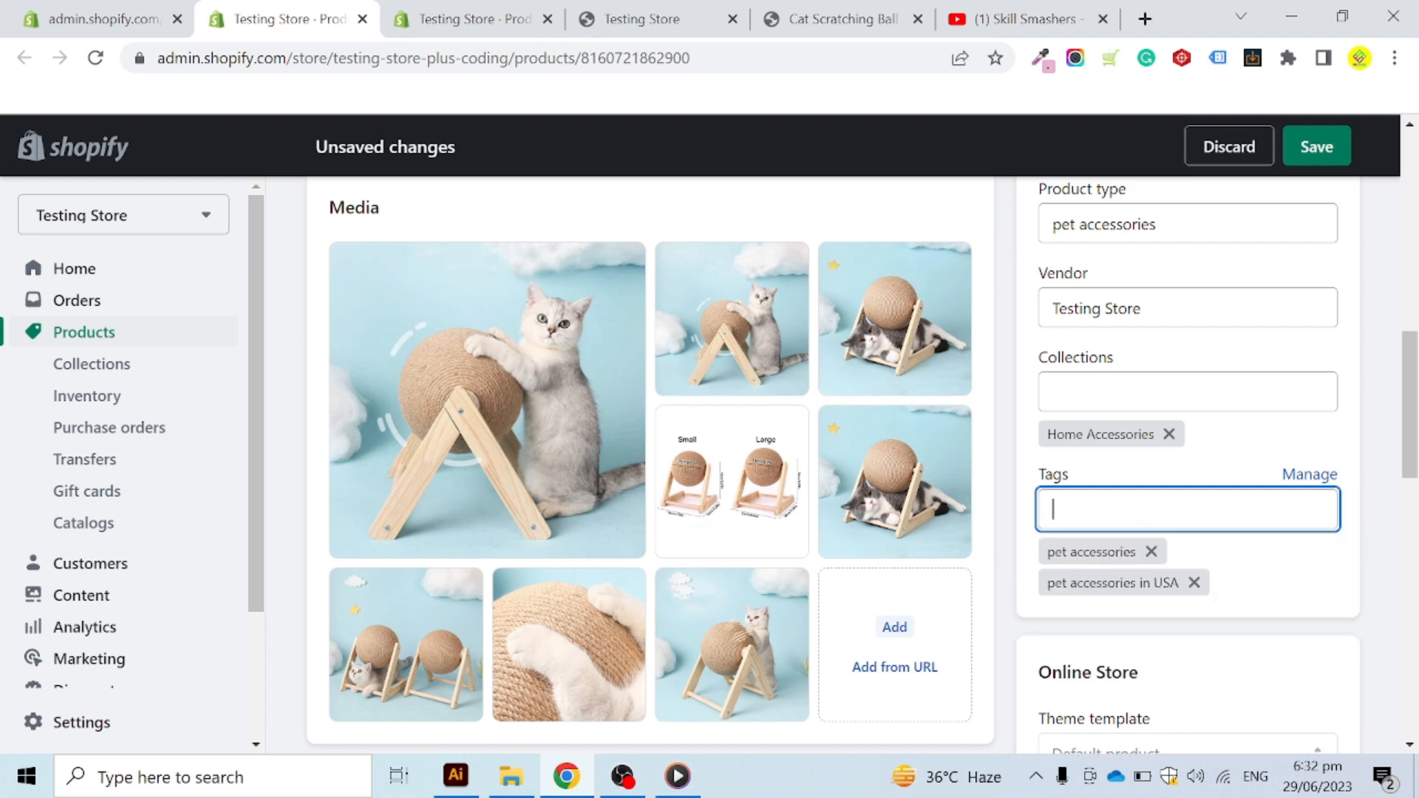
Step: Add the tags "pet toys" and "unique pet toys" to the product
type("pet to")
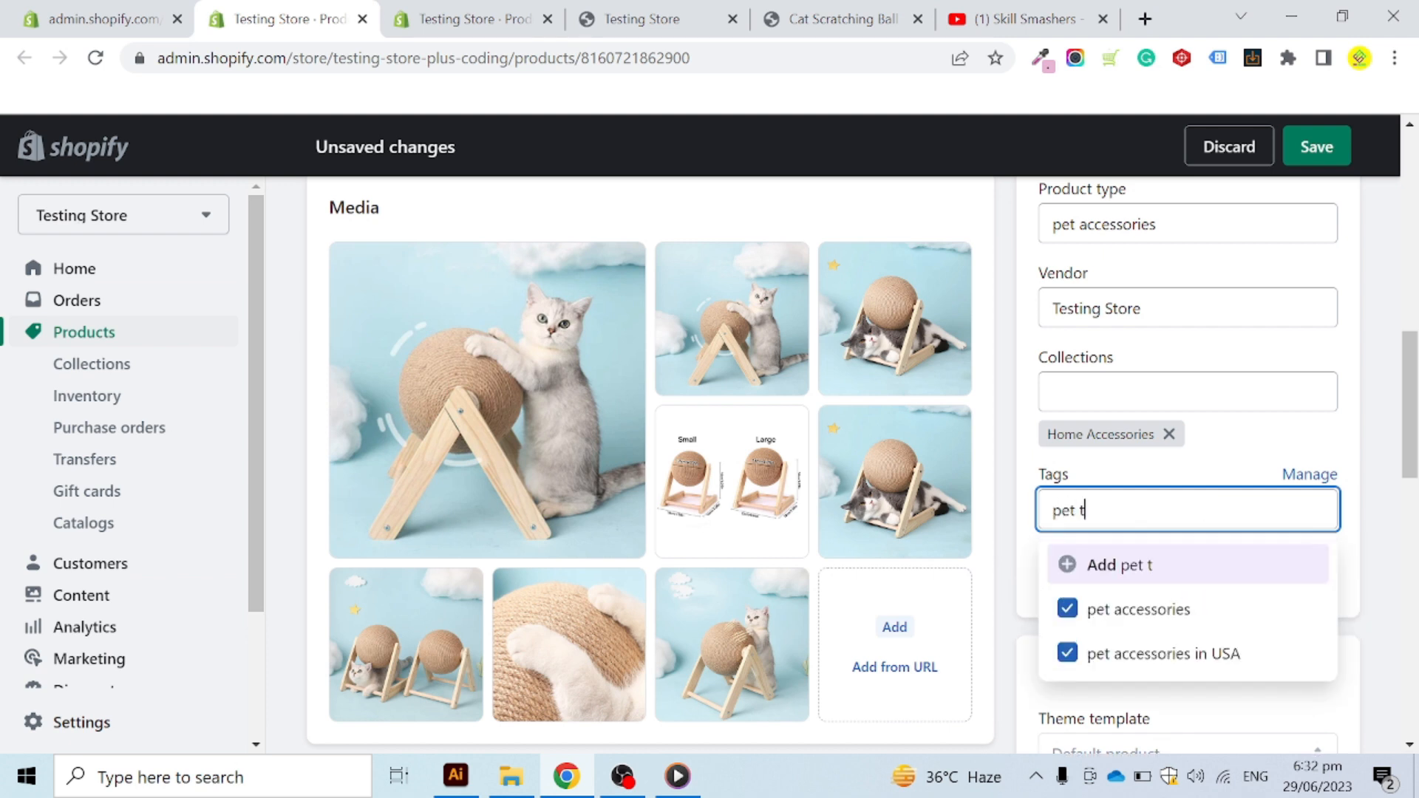
type("ys")
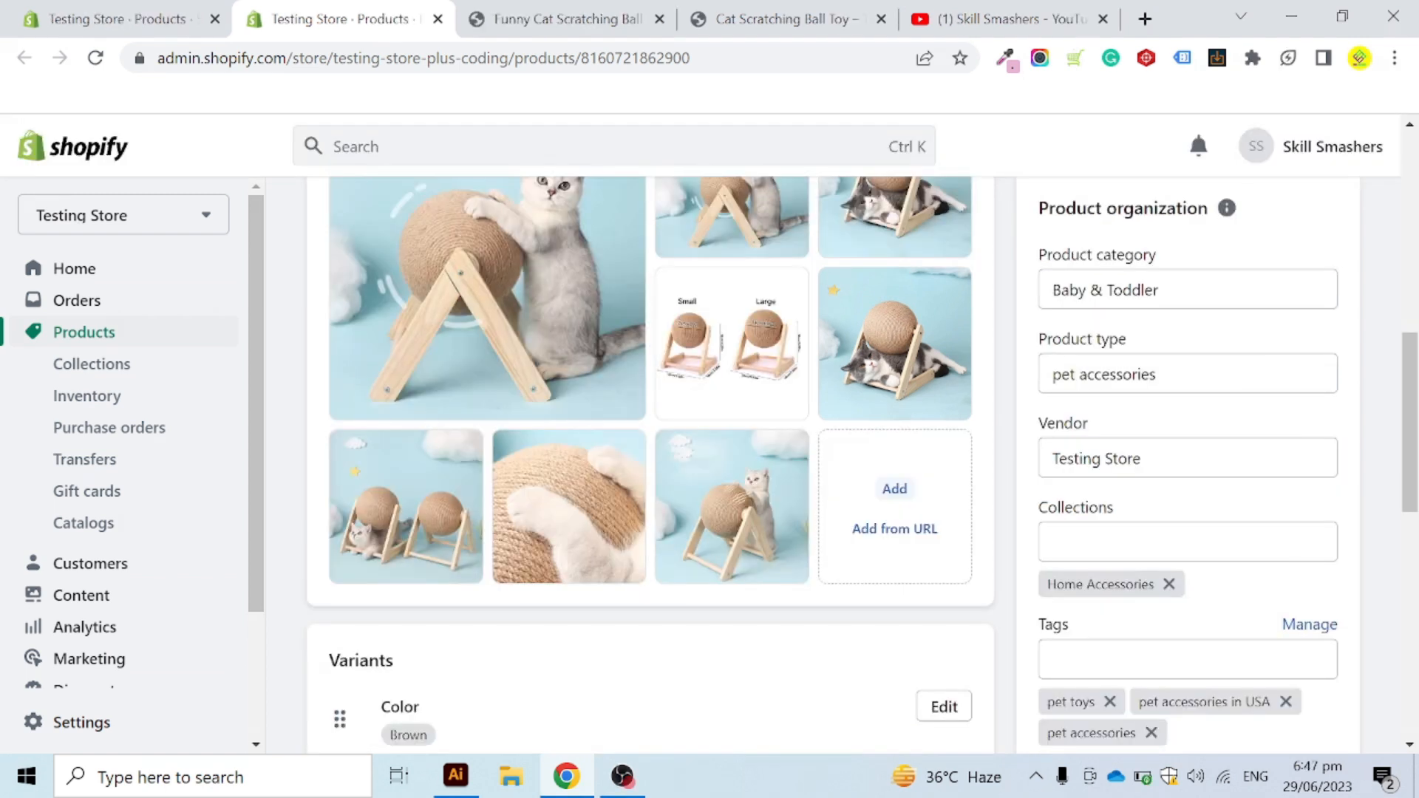
left_click(1187, 659)
type("uni")
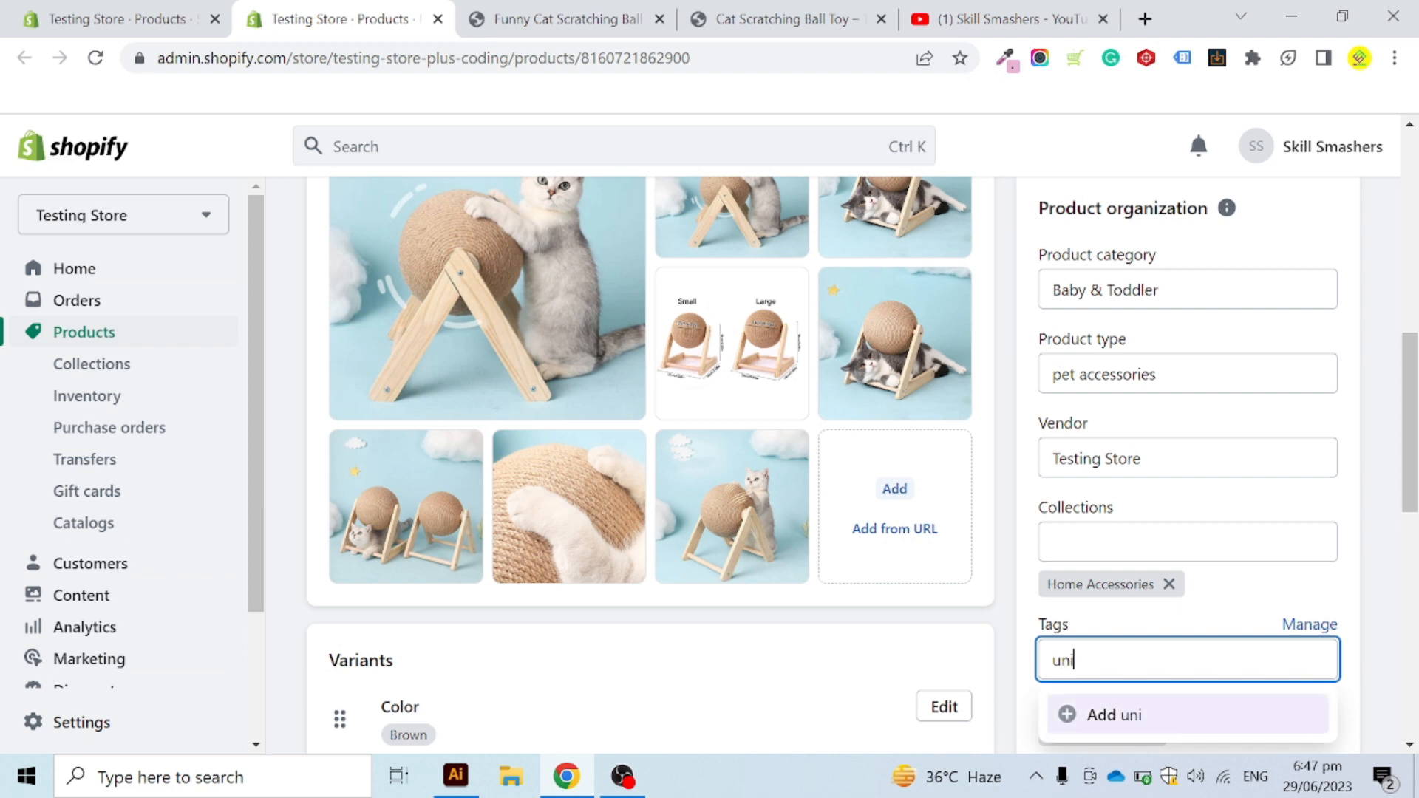
type("que pet")
type(" to")
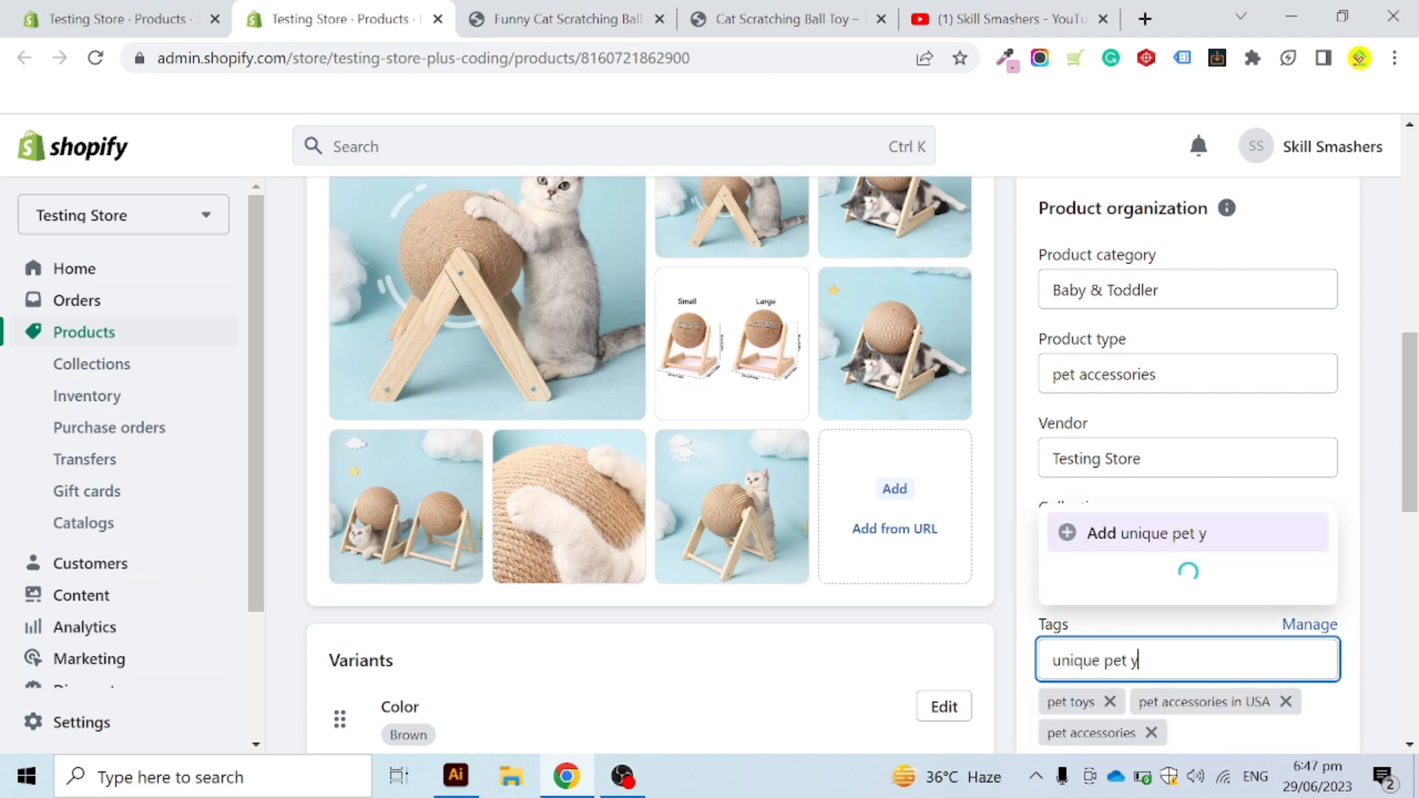
type("ys")
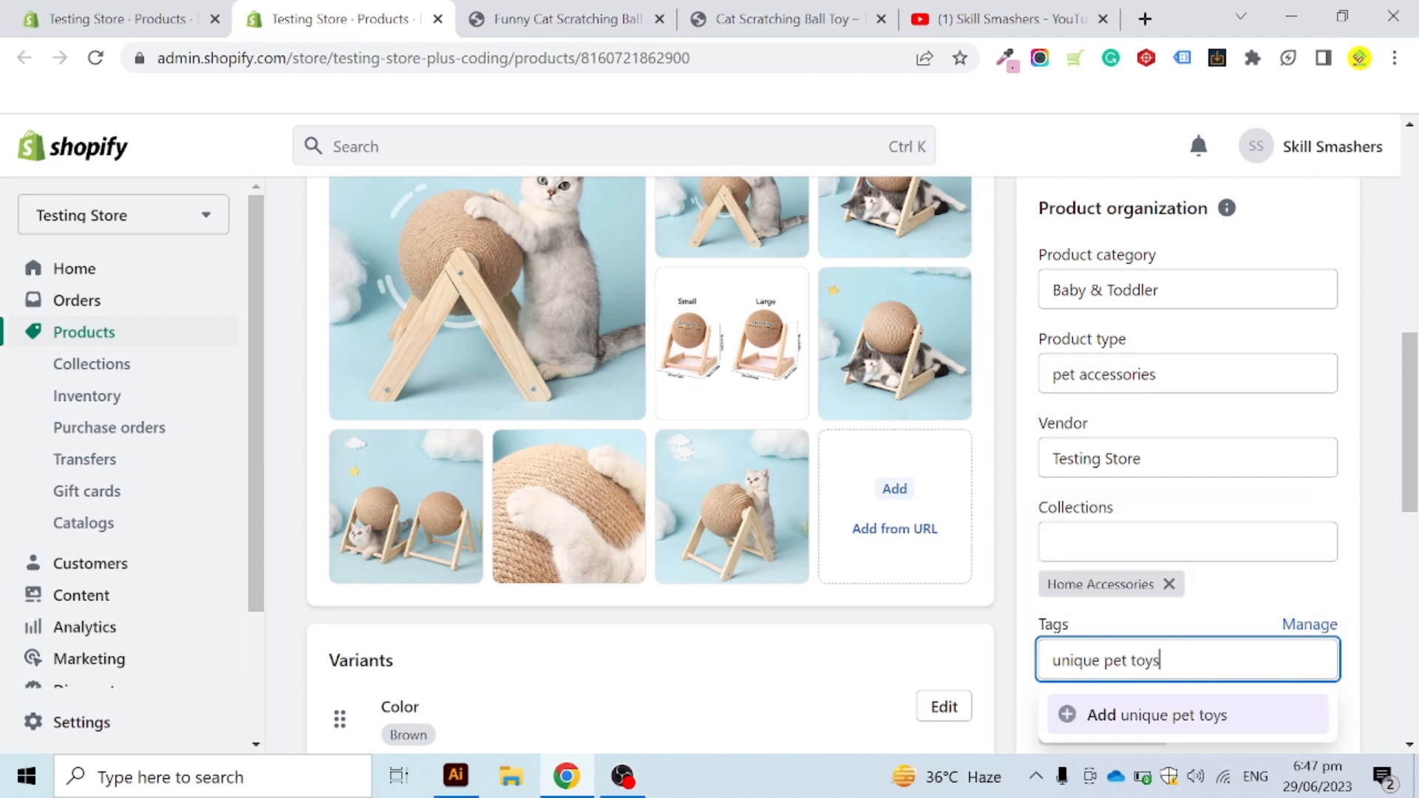
left_click(1157, 711)
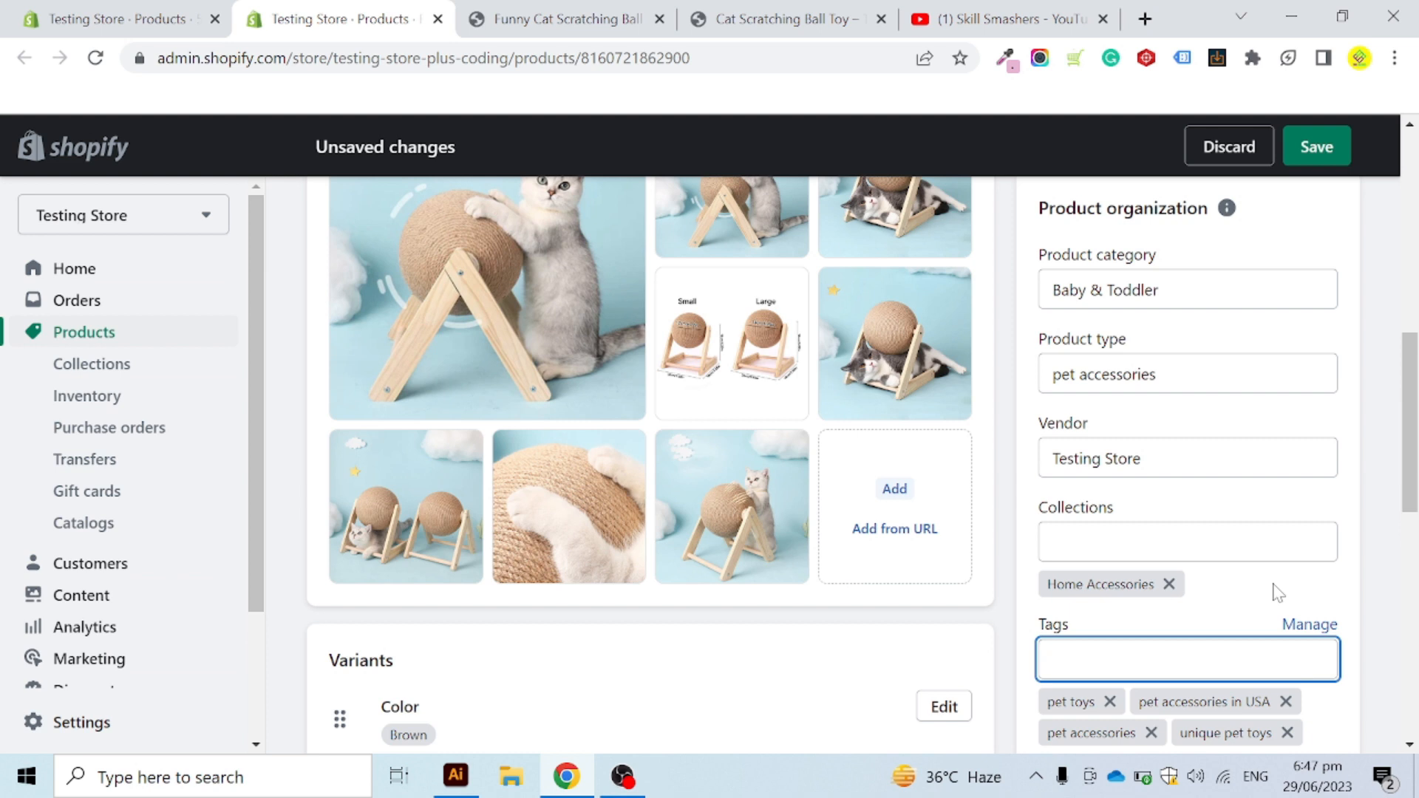
Step: Review the product's Color and Size variants, then try the Big and Small sizes in the Funny Cat Scratching Ball Toy storefront preview tab
scroll(1278, 592, "down", 3)
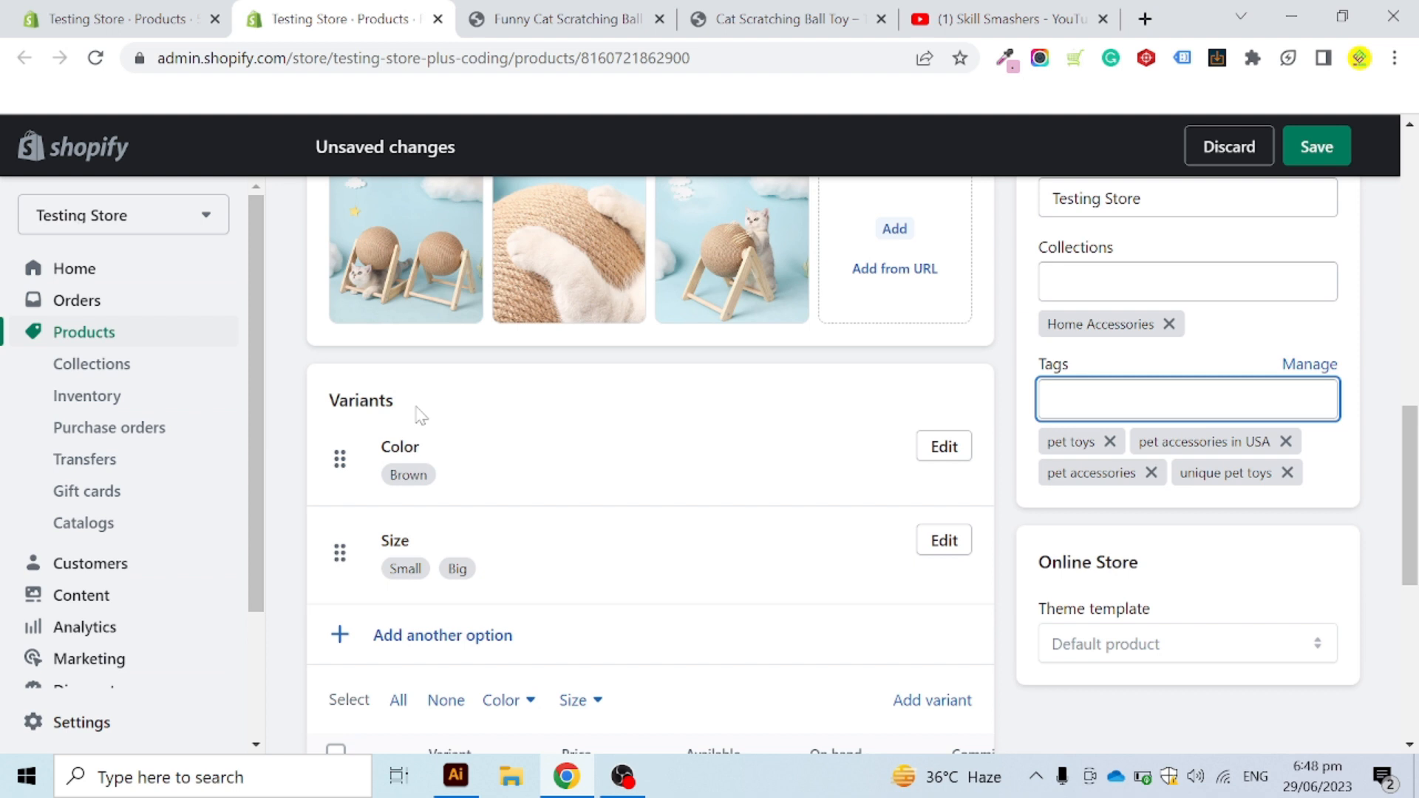
mouse_move(1415, 473)
left_mouse_down()
mouse_move(1415, 403)
mouse_move(1415, 448)
left_mouse_up()
left_click_drag(443, 580, 389, 562)
left_click_drag(506, 655, 391, 656)
left_click(569, 16)
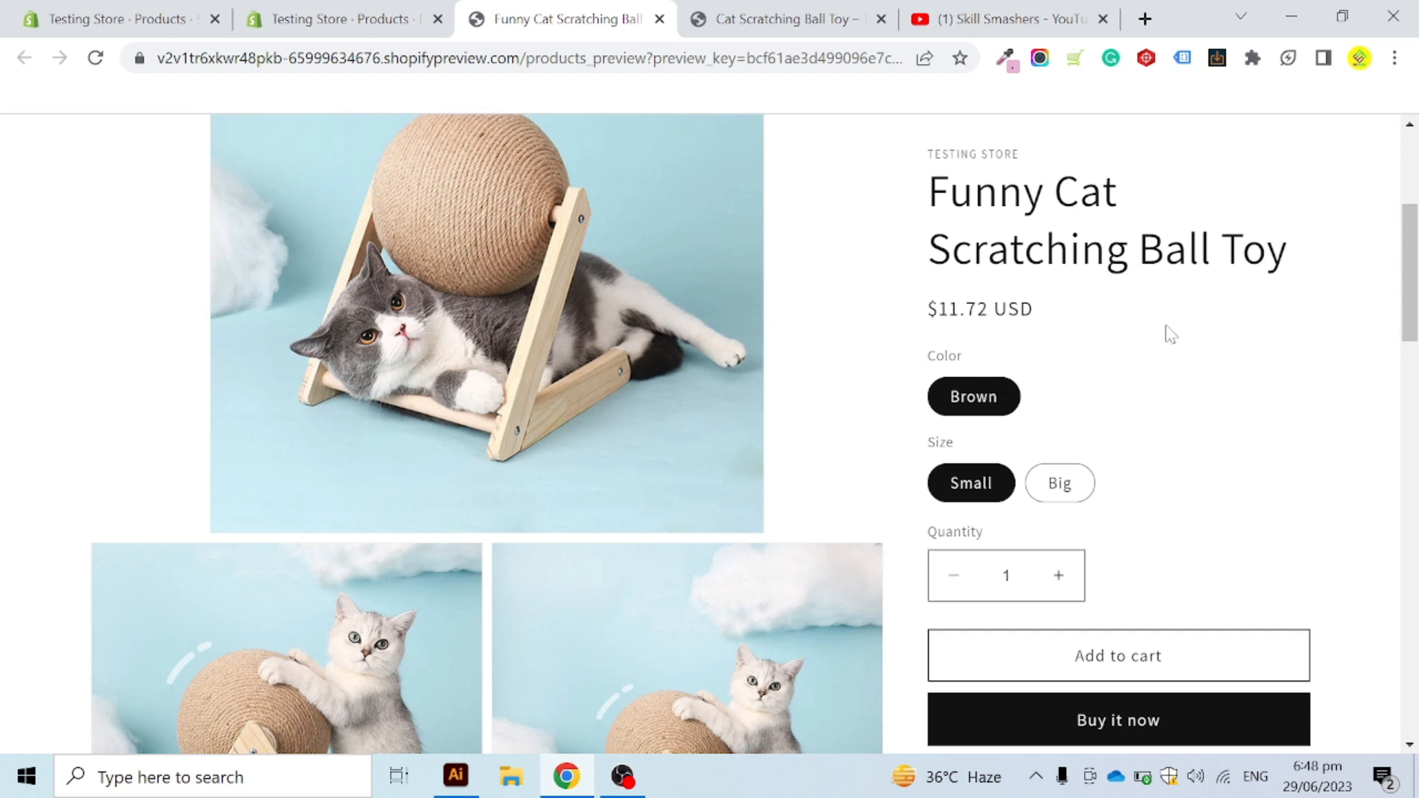
left_click_drag(1410, 321, 1410, 323)
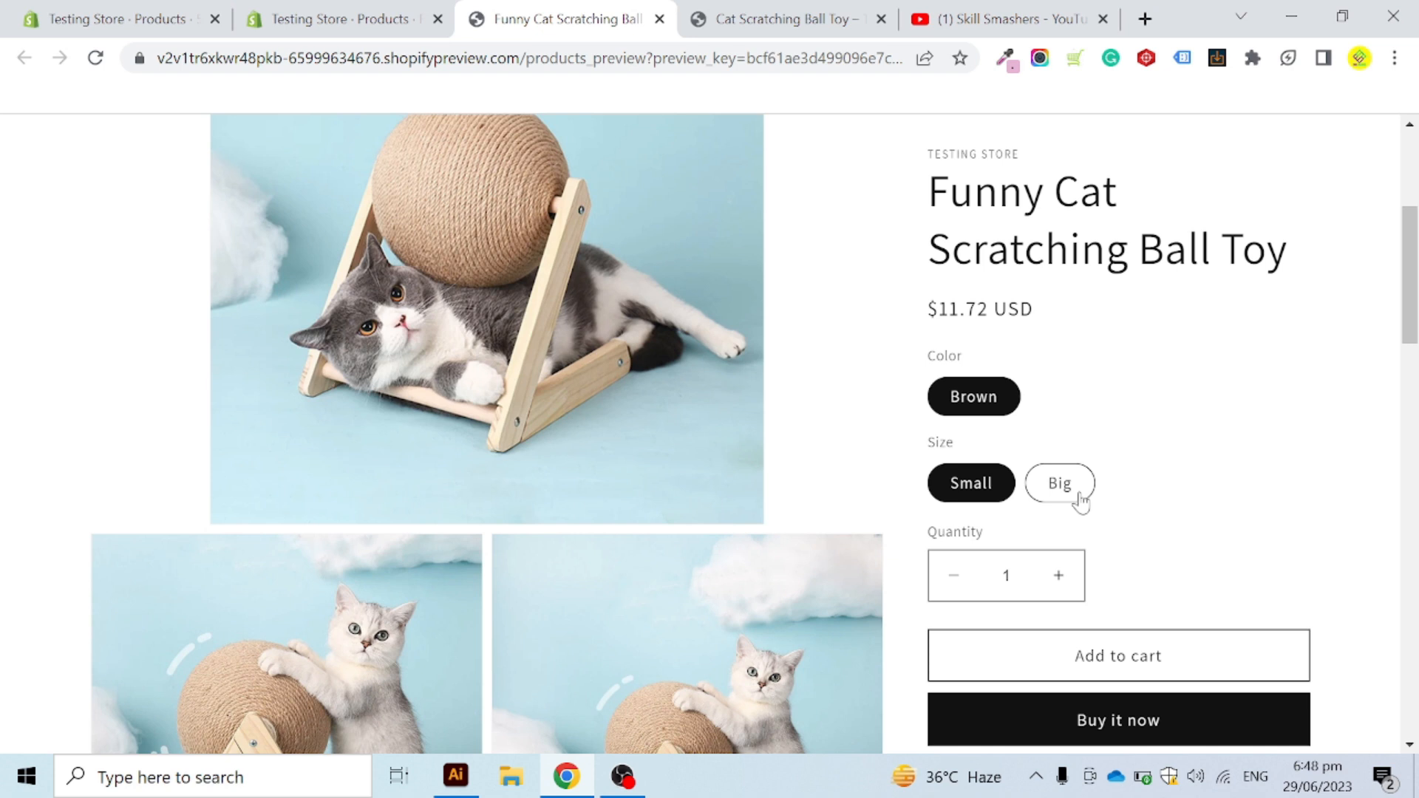
left_click(1049, 495)
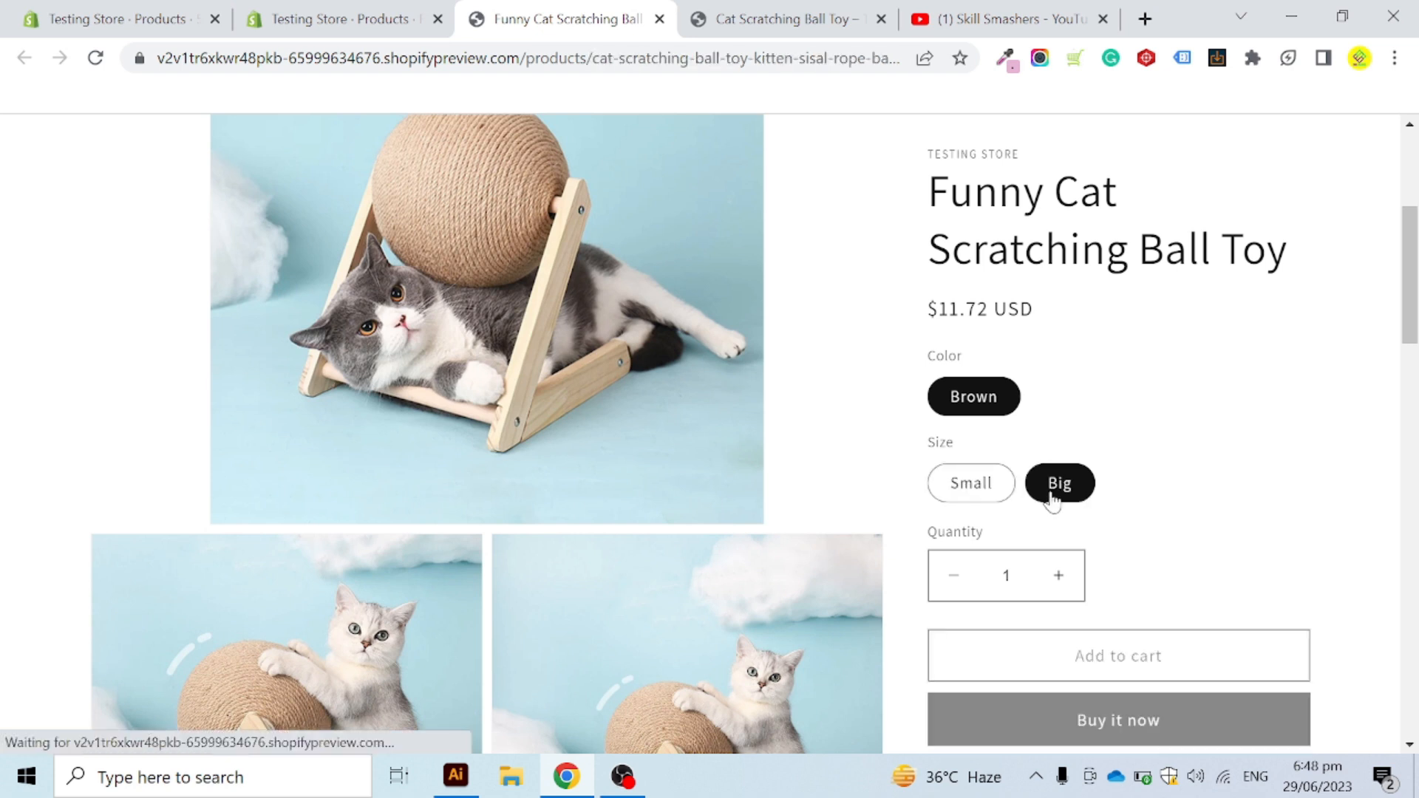
left_click(982, 497)
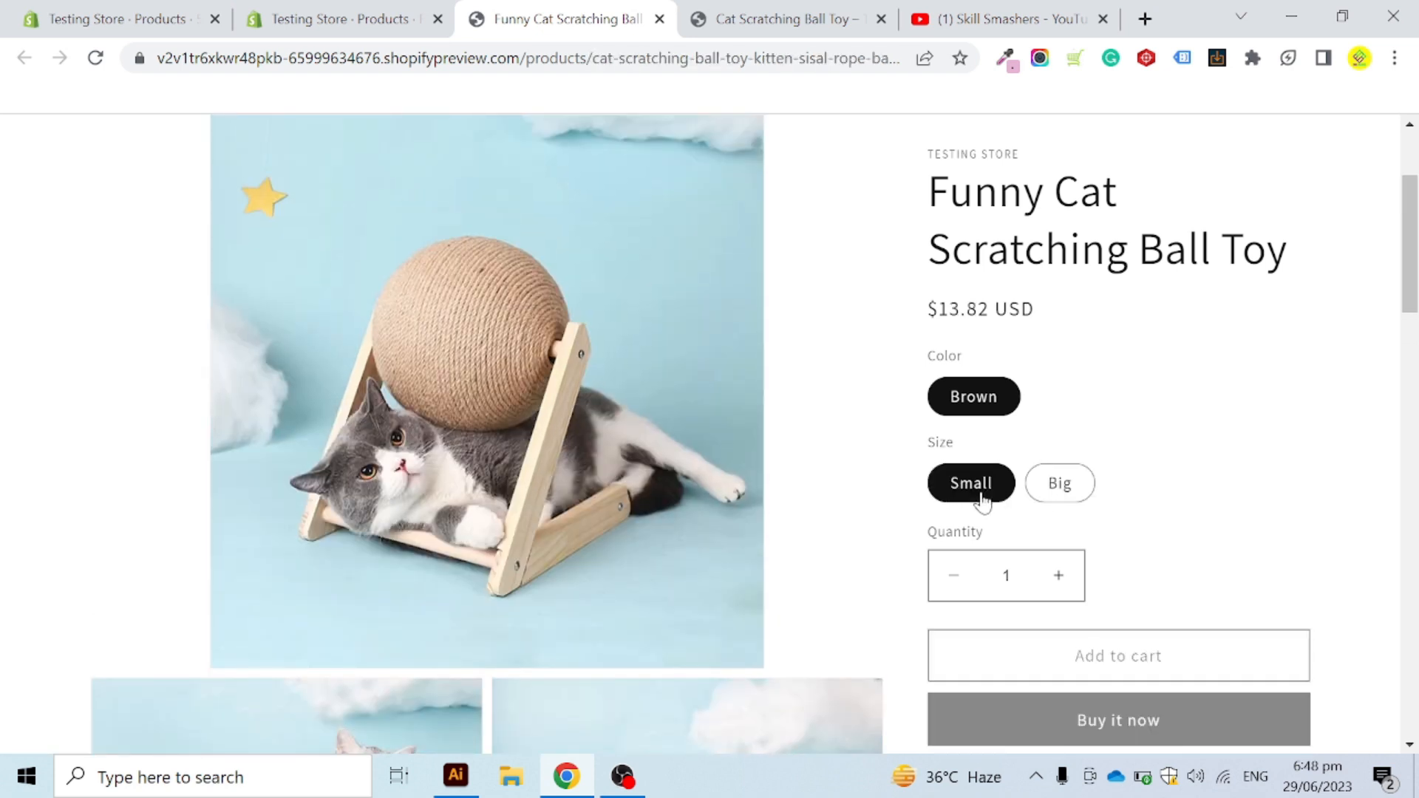
Step: Return to the product's admin tab and add Black as a value of the Color option
left_click(442, 7)
scroll(764, 480, "down", 2)
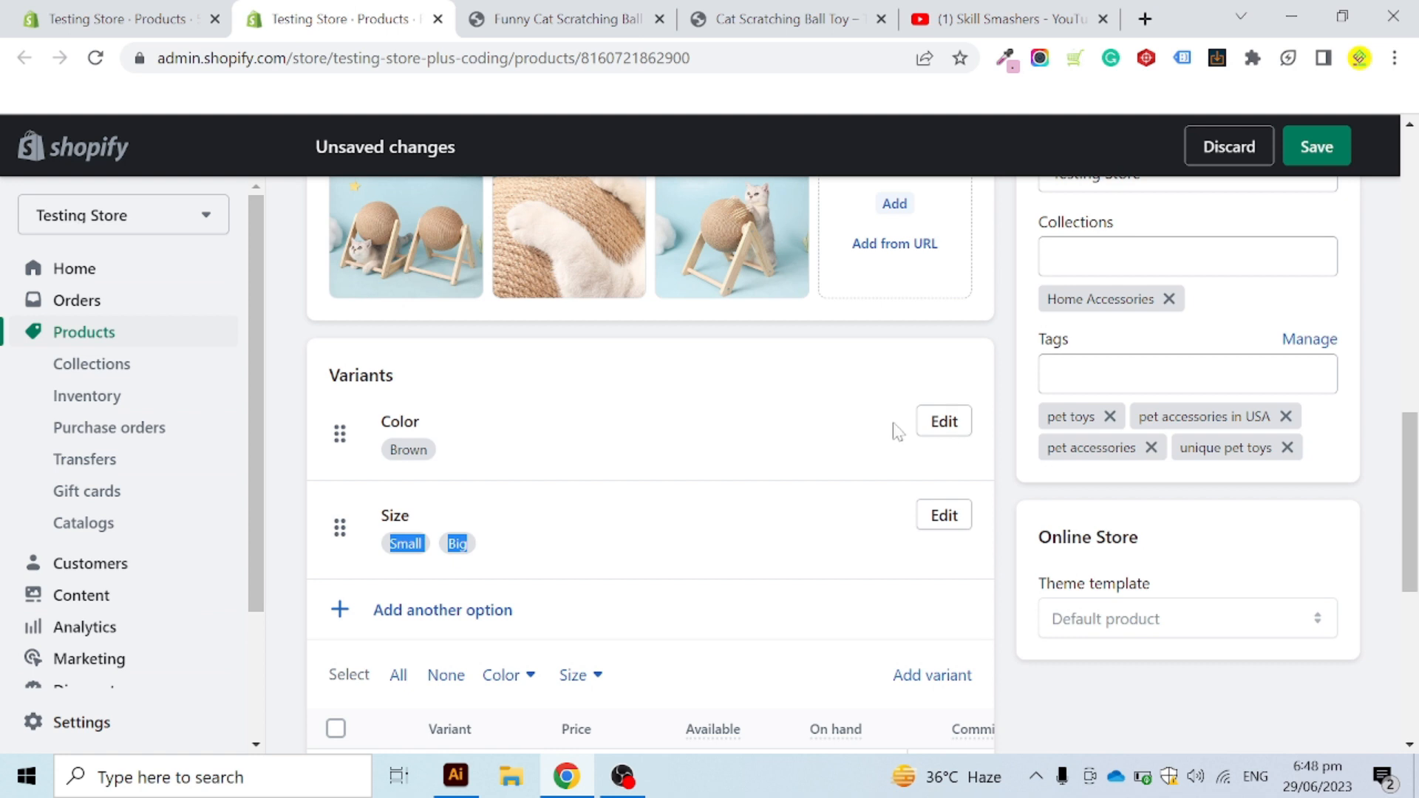
left_click(943, 423)
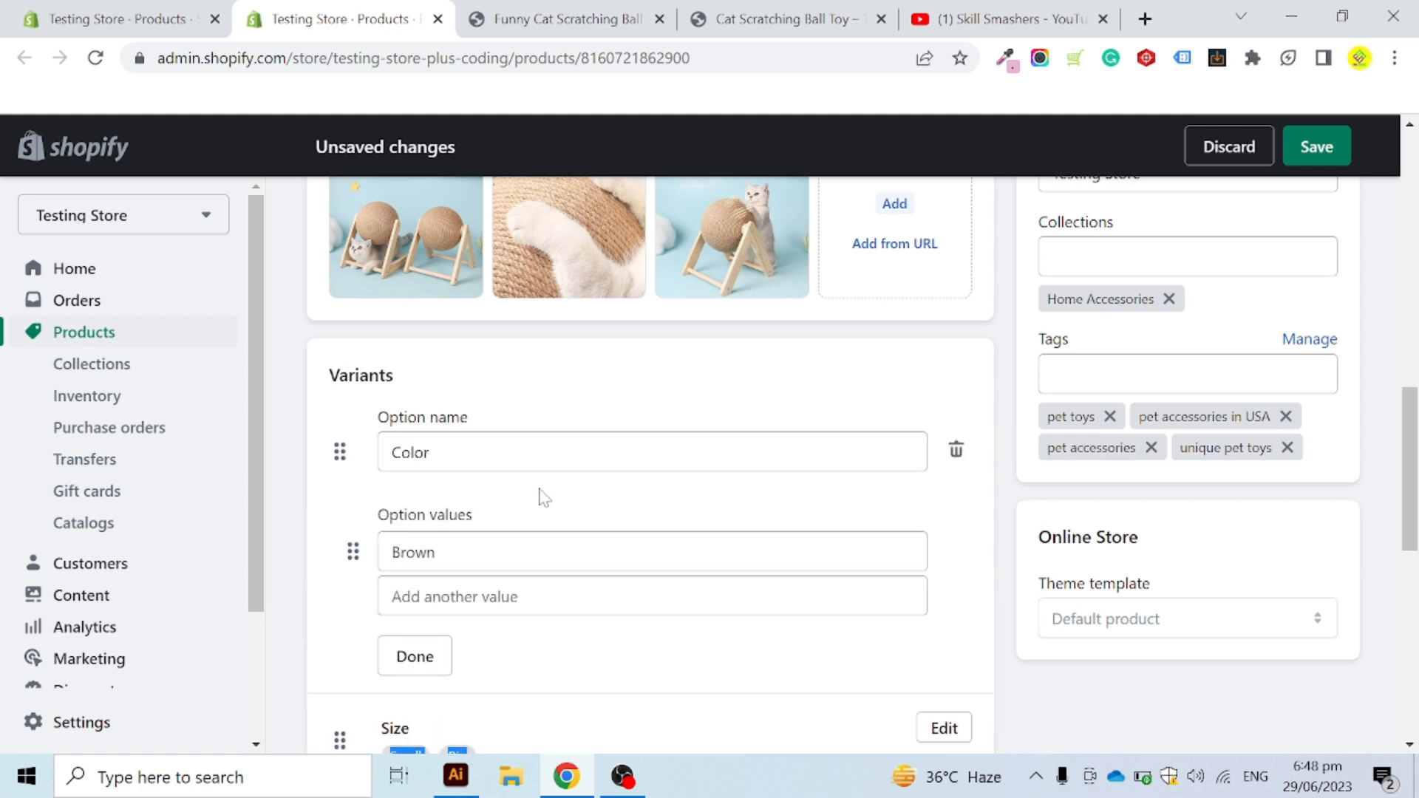
scroll(440, 547, "down", 1)
left_click(442, 488)
type("Black")
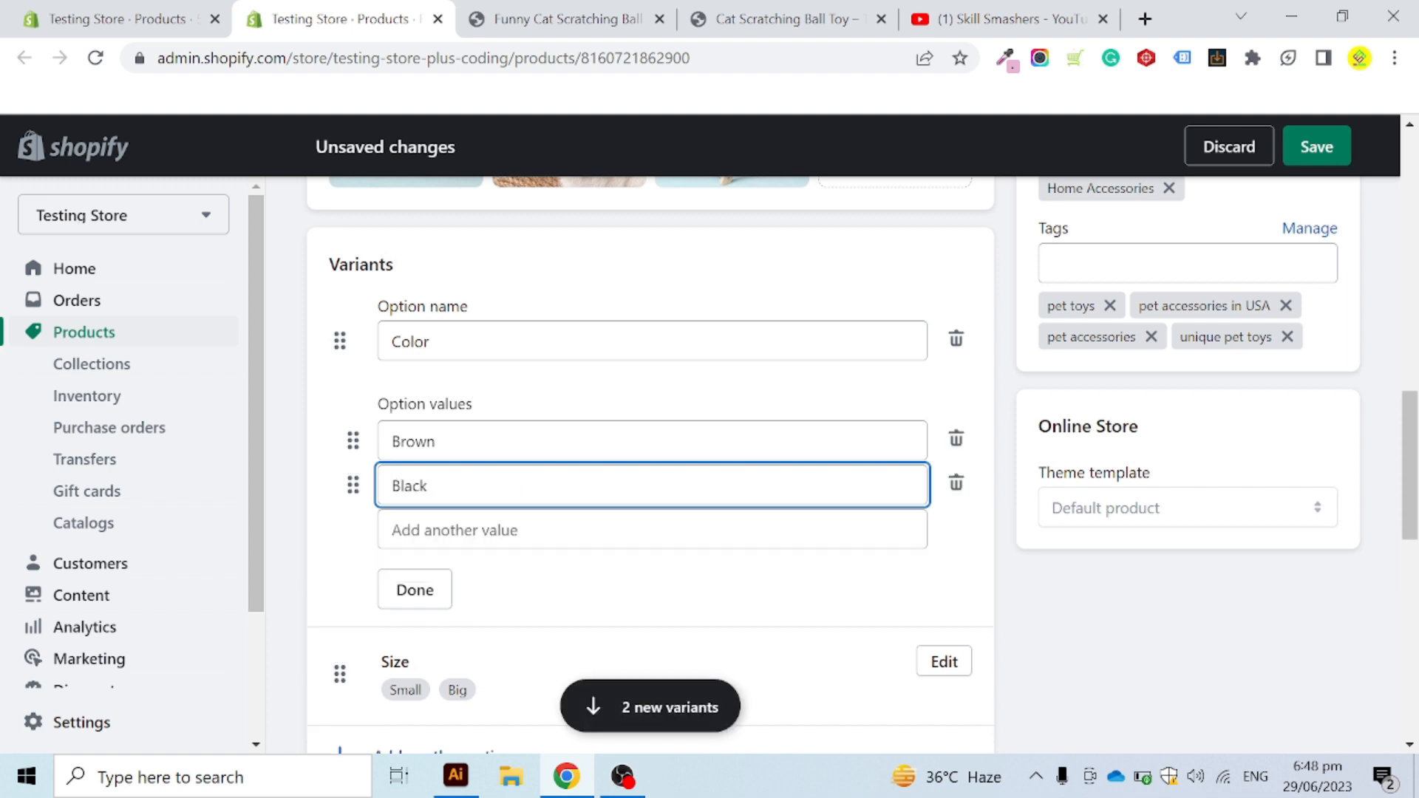
left_click(413, 590)
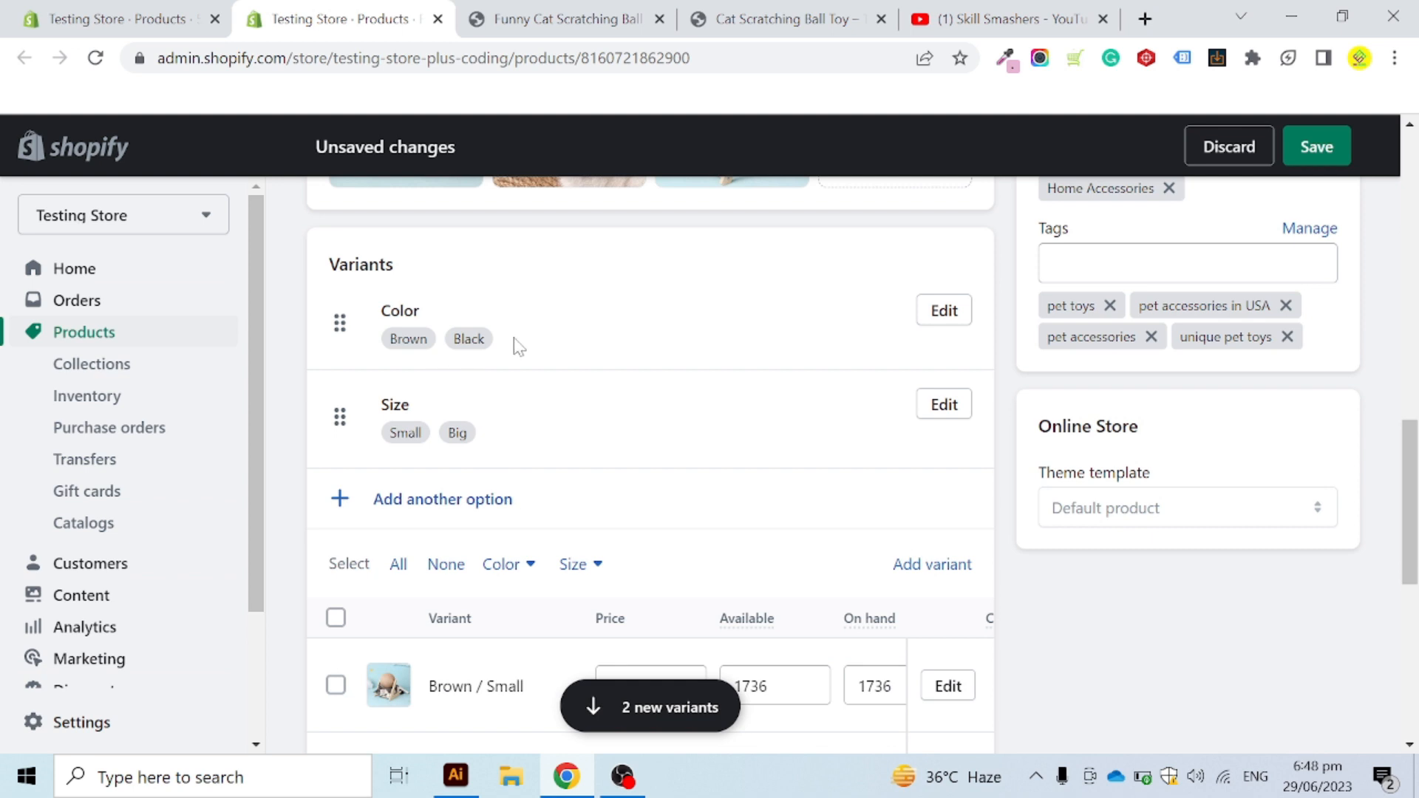
Step: Add Very Large as a value of the product's Size option and finish editing that option
left_click_drag(514, 339, 390, 336)
left_click(619, 399)
left_click(942, 411)
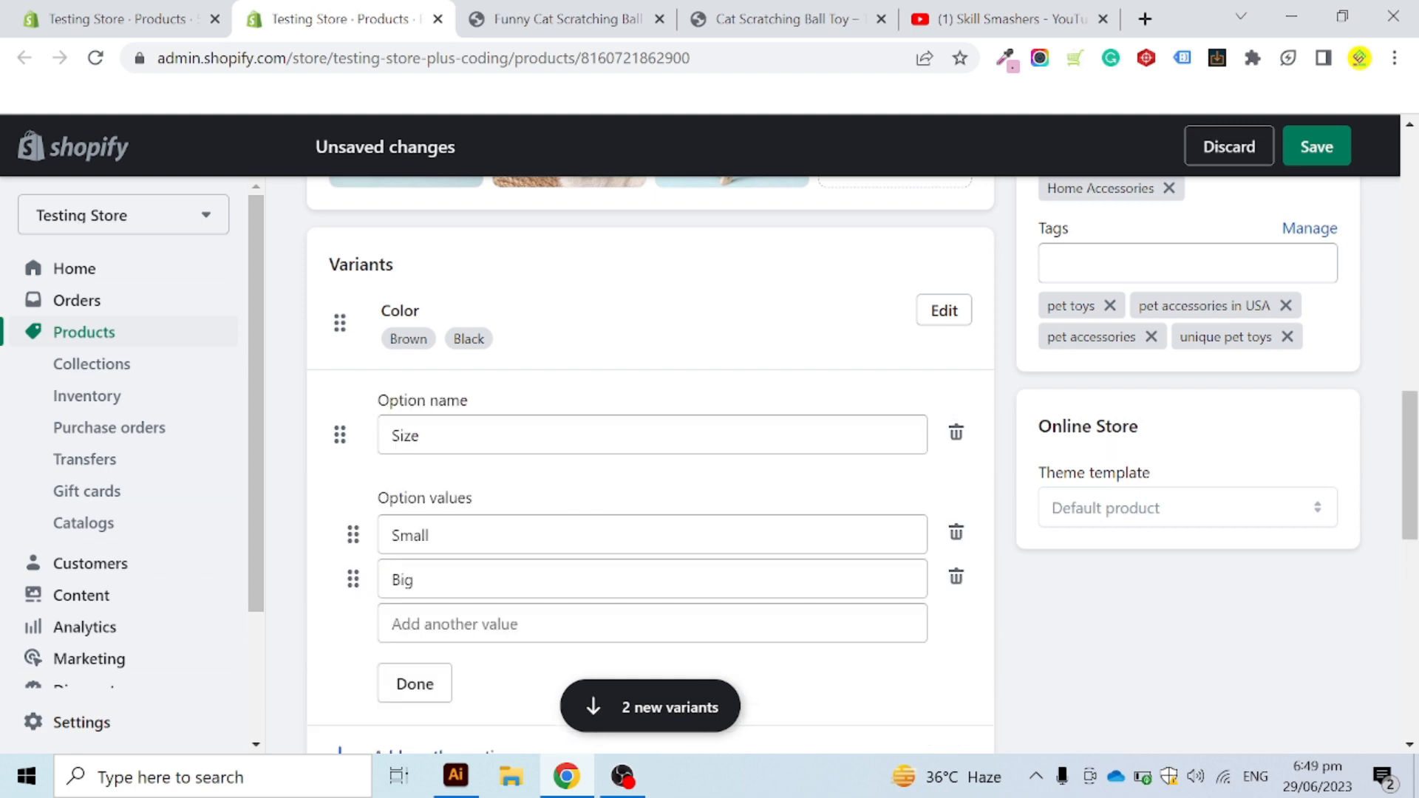
scroll(497, 550, "down", 1)
left_click(497, 514)
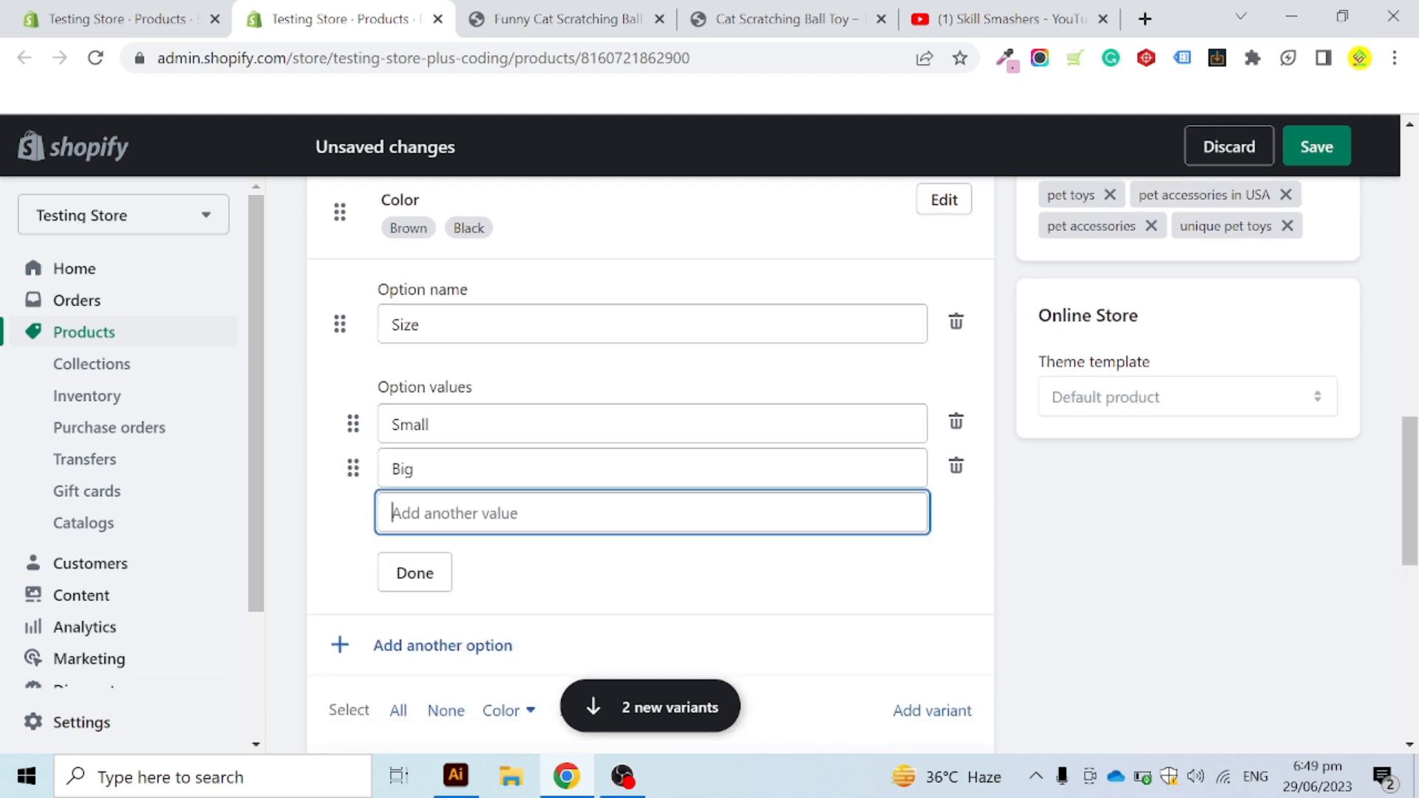
type("Very Large")
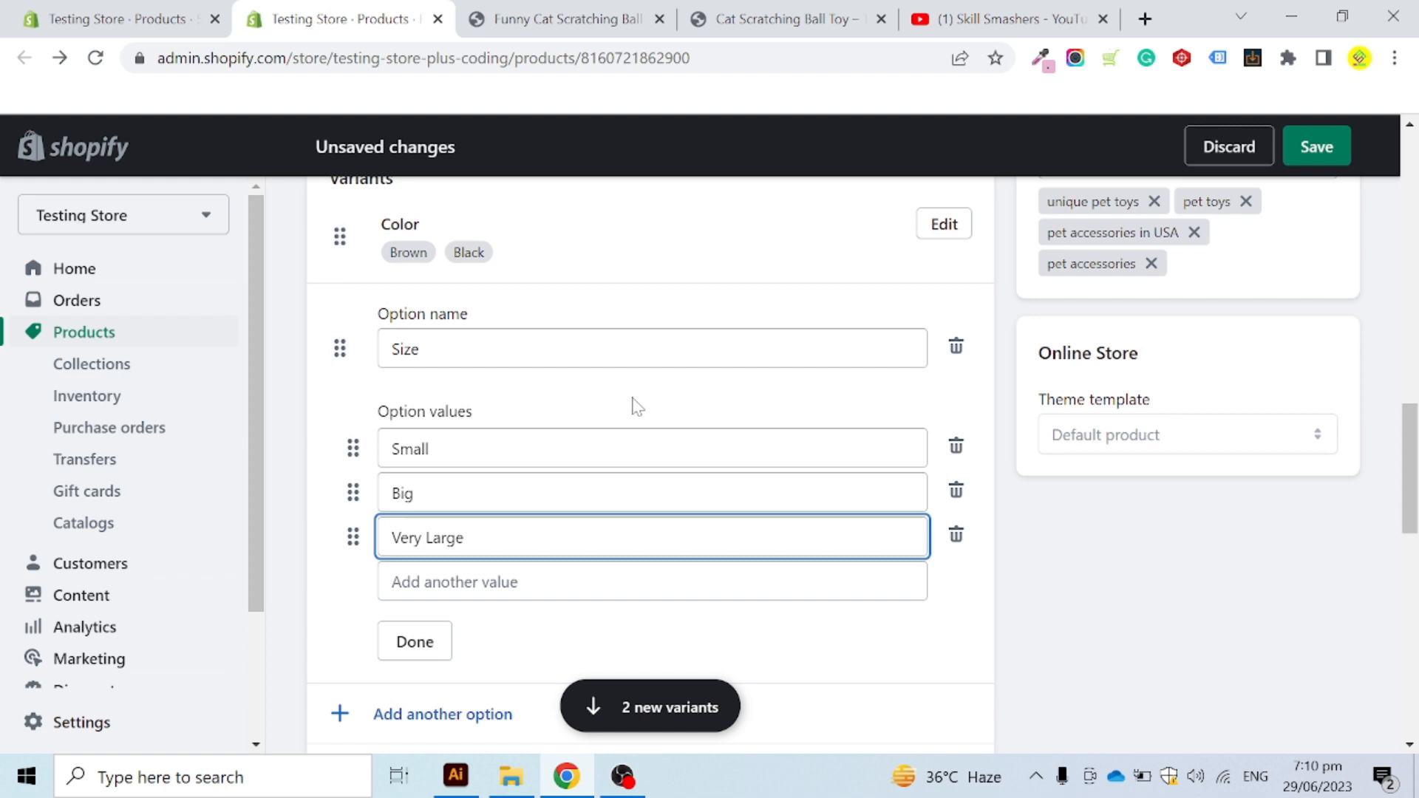
scroll(554, 523, "down", 1)
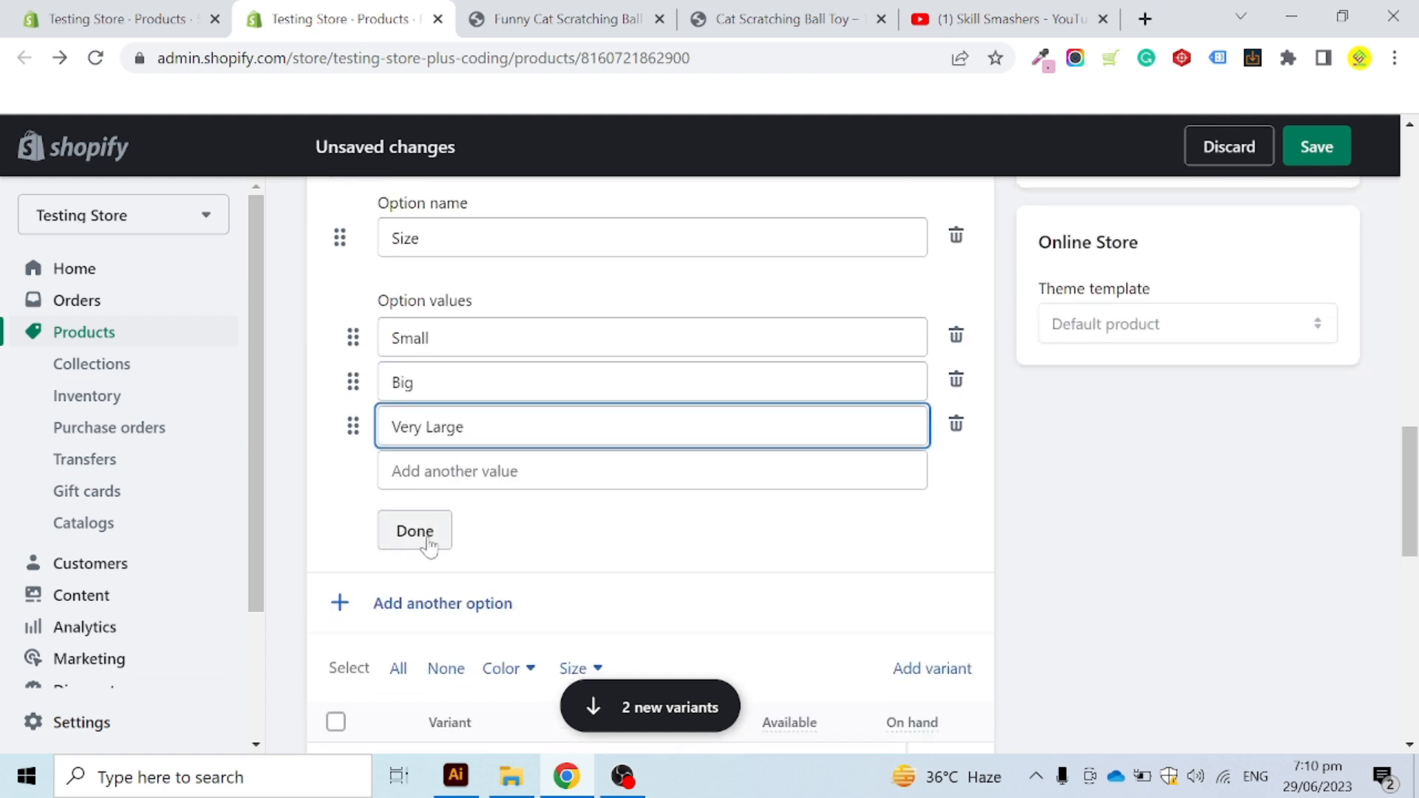
left_click(418, 536)
scroll(749, 482, "up", 1)
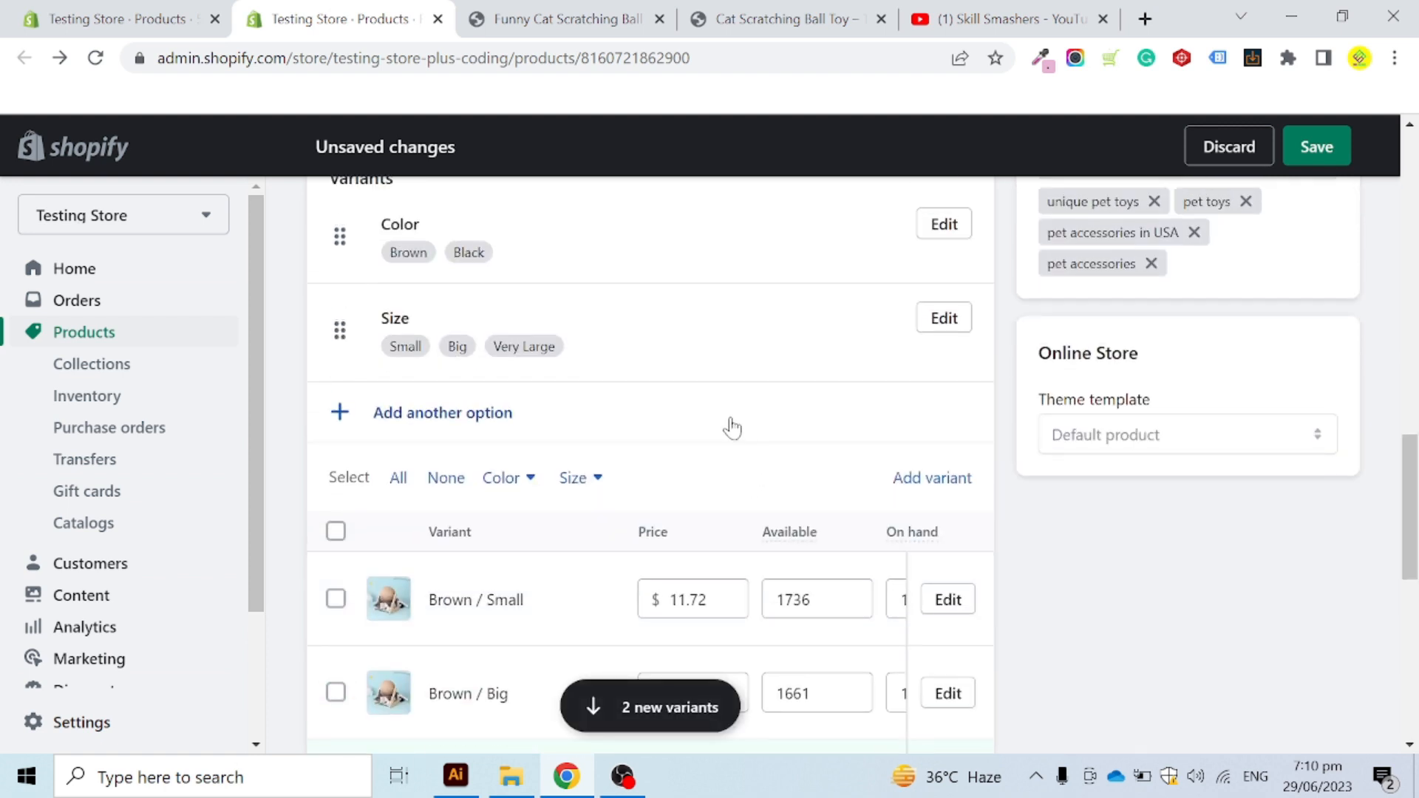
Step: Review the Color and Size option values, then try to save the product, accepting the deletion of variants with an empty option value
scroll(459, 310, "up", 1)
left_click_drag(501, 372, 396, 367)
left_click_drag(602, 466, 362, 473)
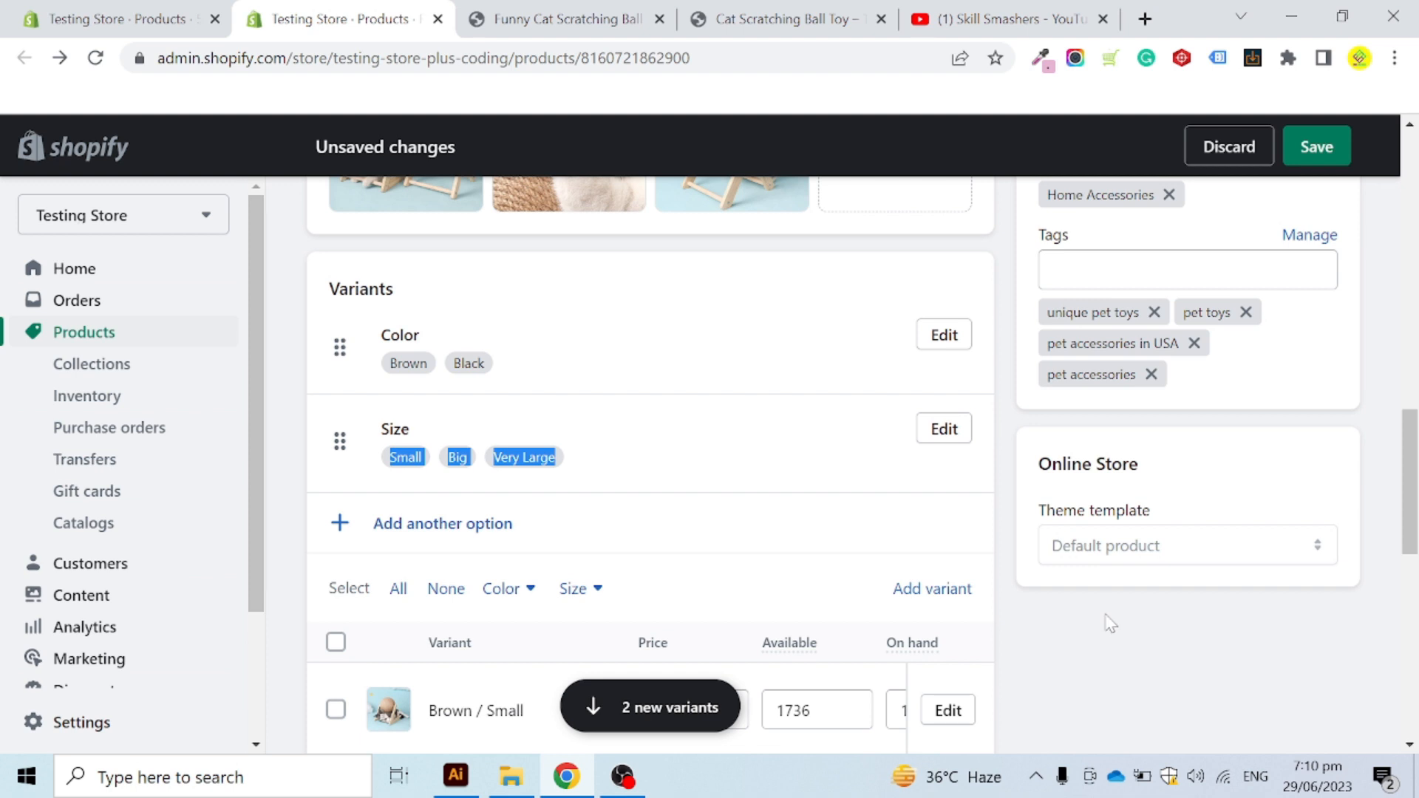
scroll(1079, 591, "down", 1)
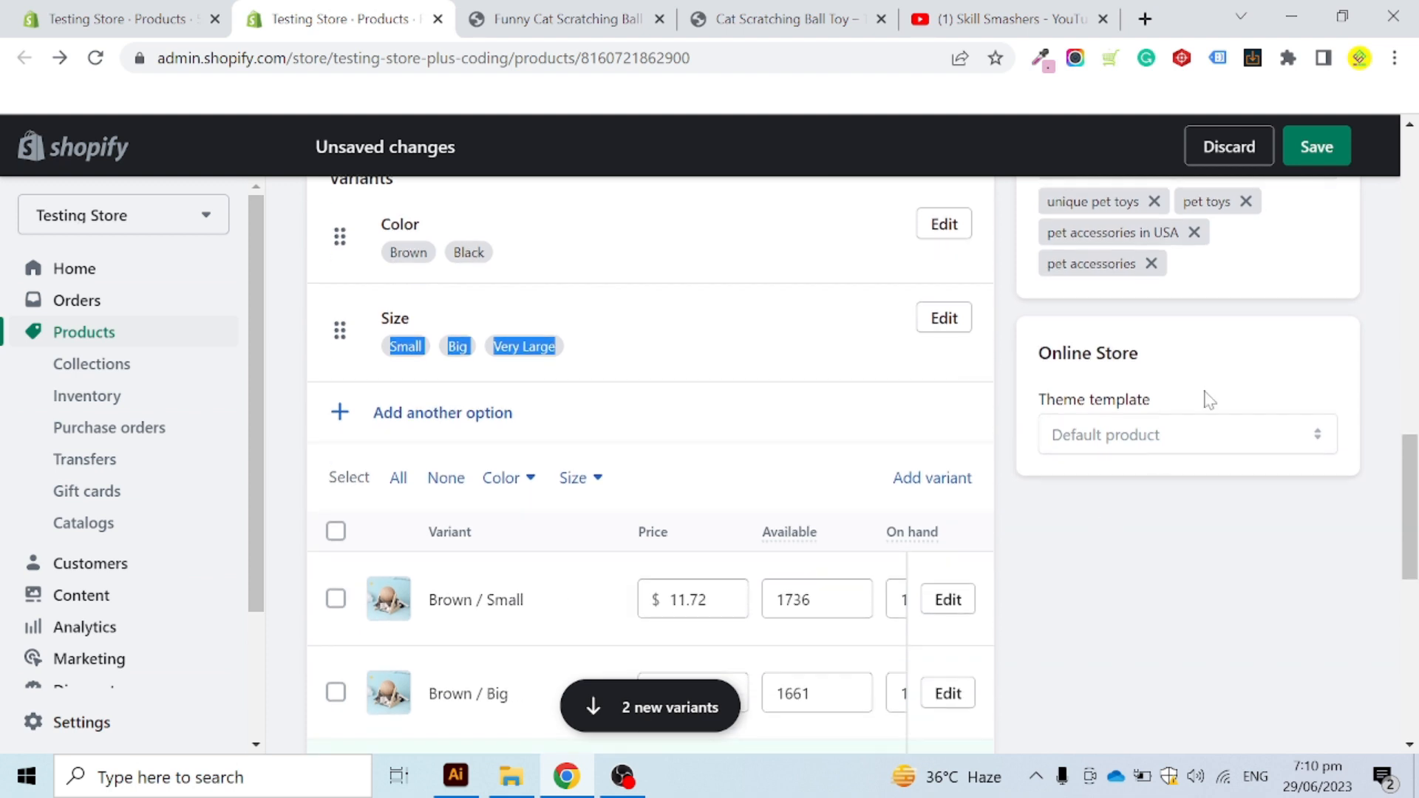
left_click(1312, 156)
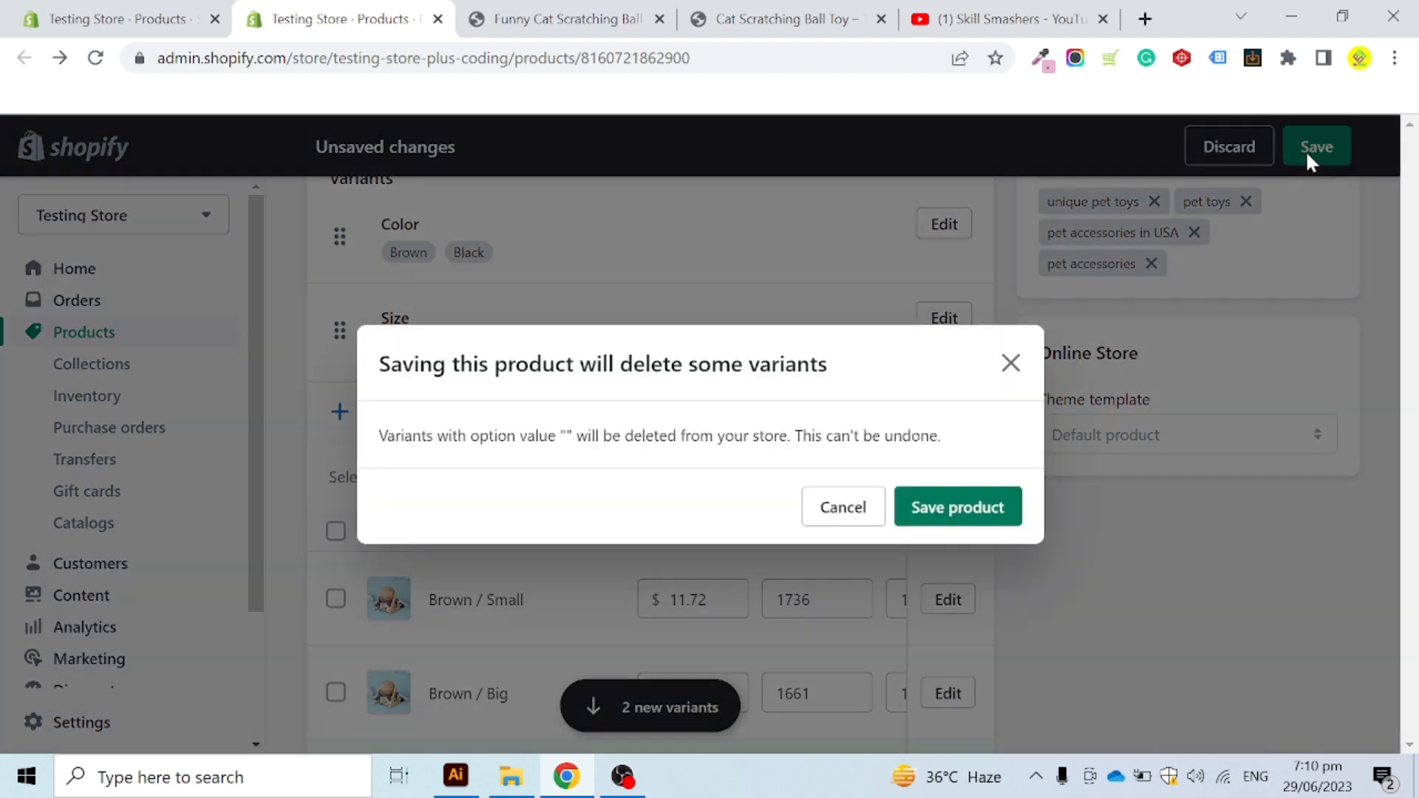
left_click(998, 508)
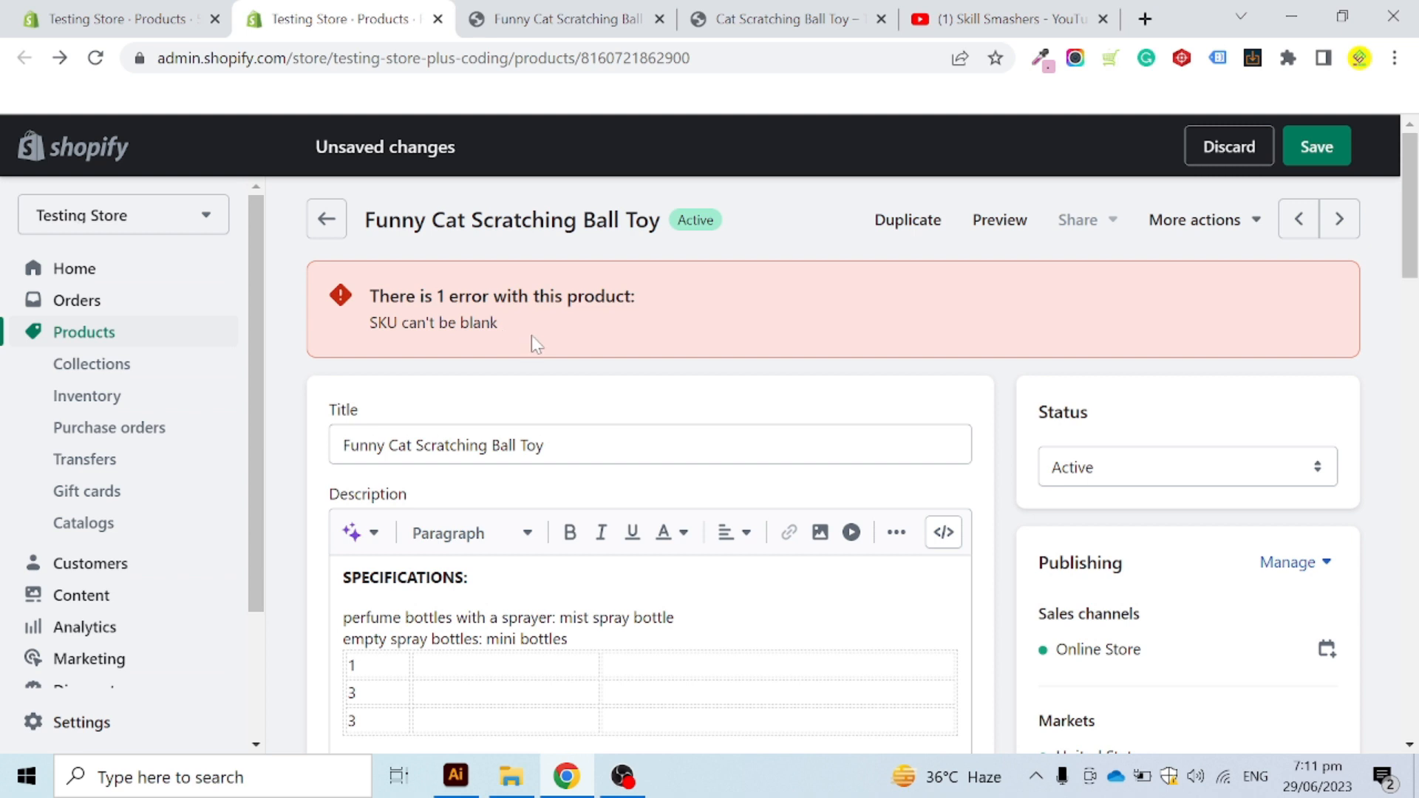
Step: Examine the SKU column of the variants table, inspecting the Brown / Small and Brown / Big SKUs, and leave both variants unselected
scroll(1411, 252, "down", 1)
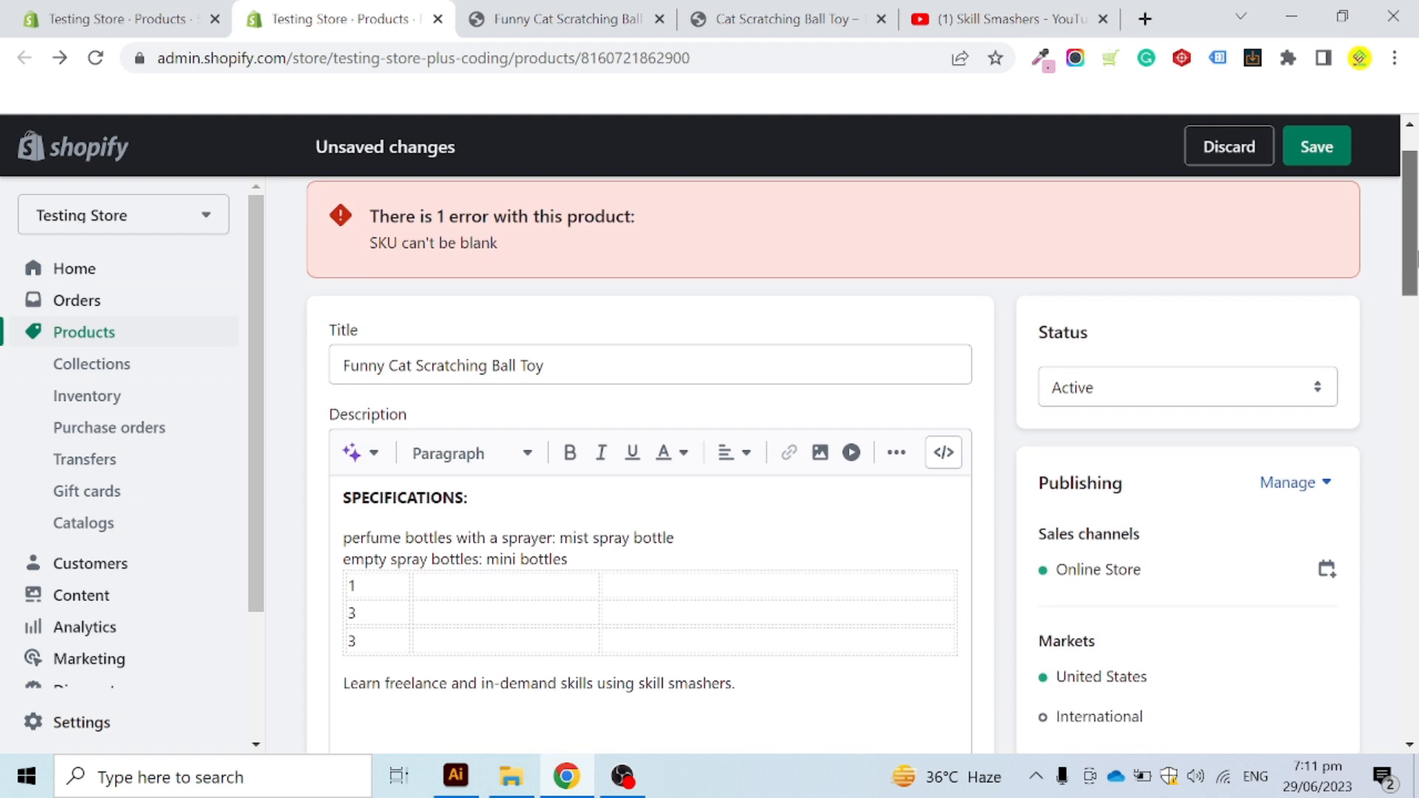
scroll(650, 466, "down", 15)
scroll(1265, 696, "down", 3)
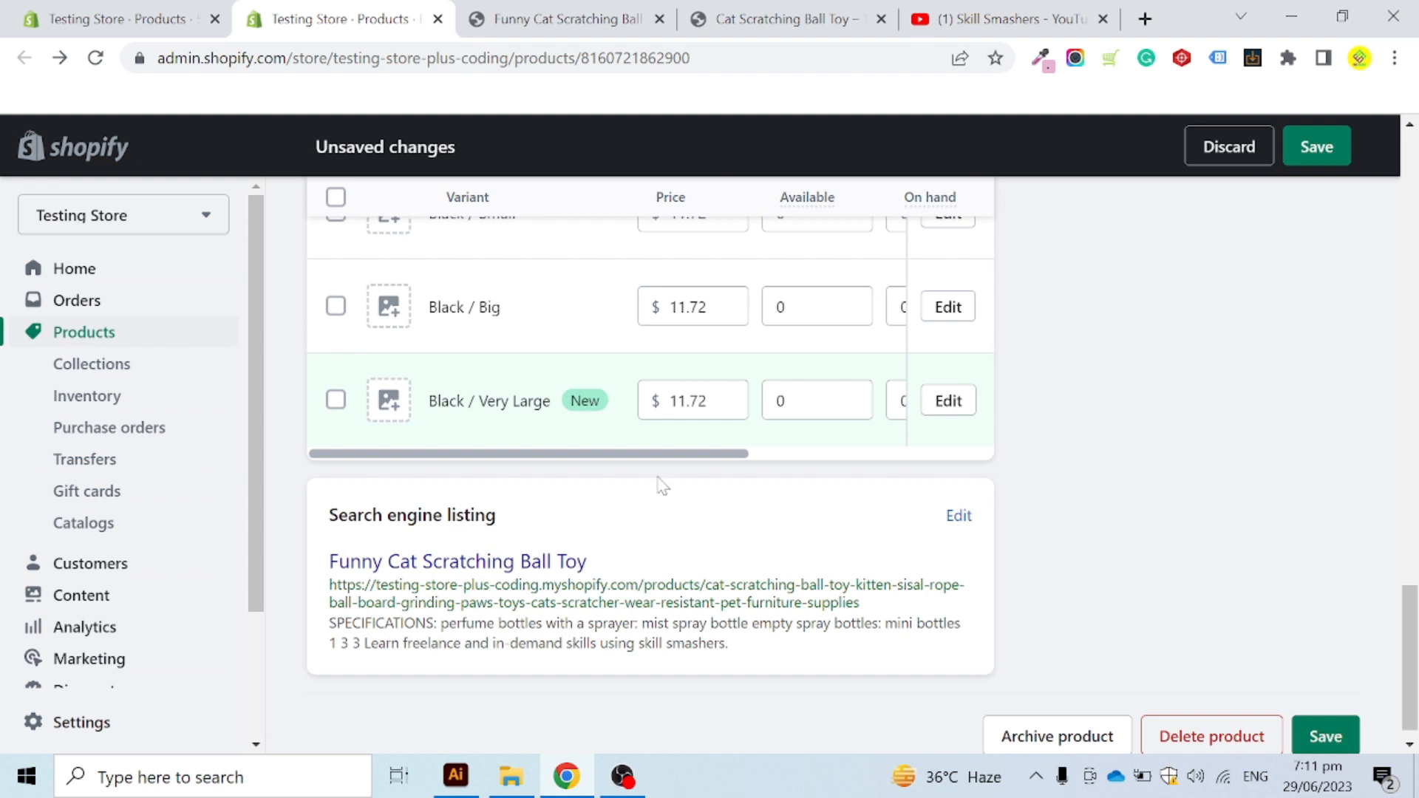
left_click_drag(671, 455, 922, 475)
scroll(1043, 439, "up", 3)
scroll(1044, 440, "up", 3)
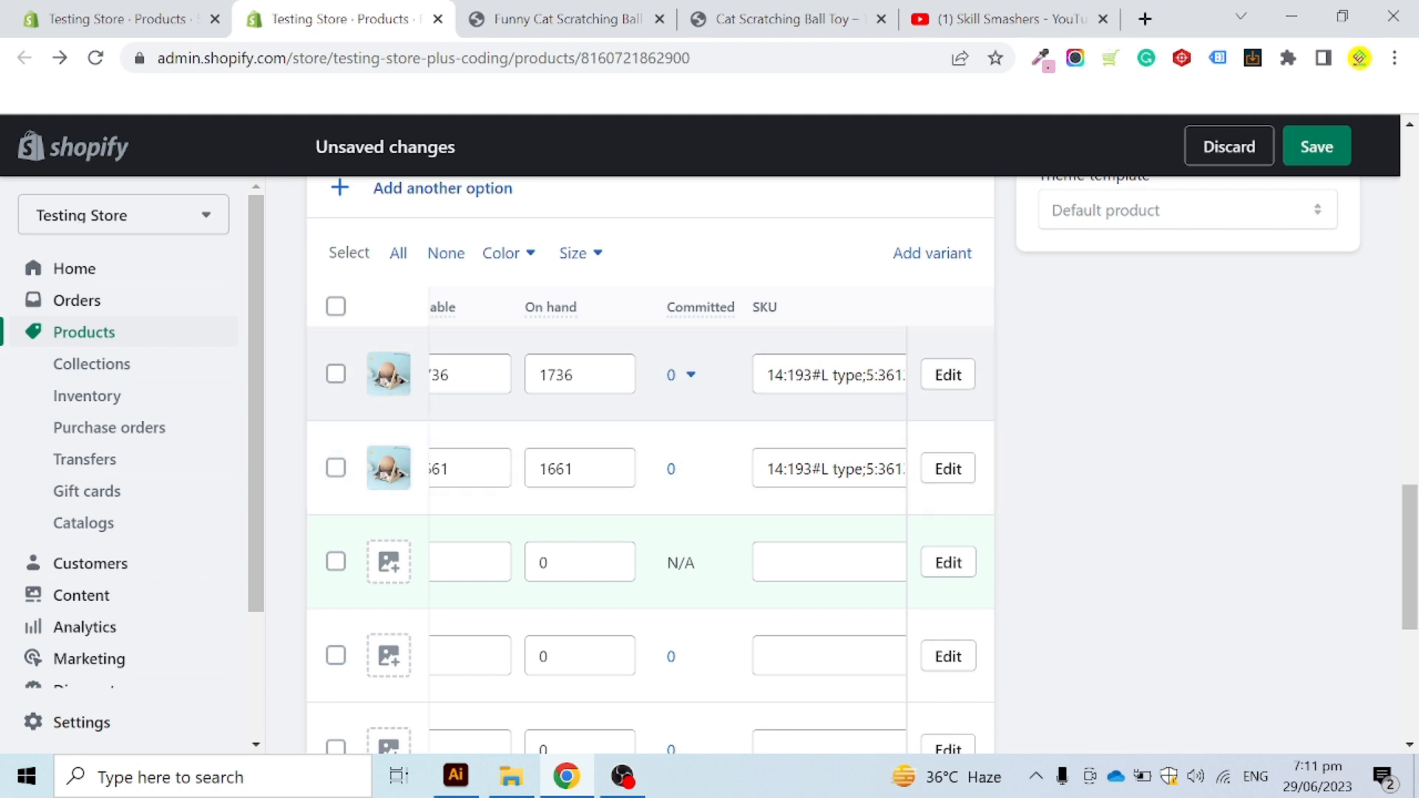
left_click_drag(766, 374, 915, 378)
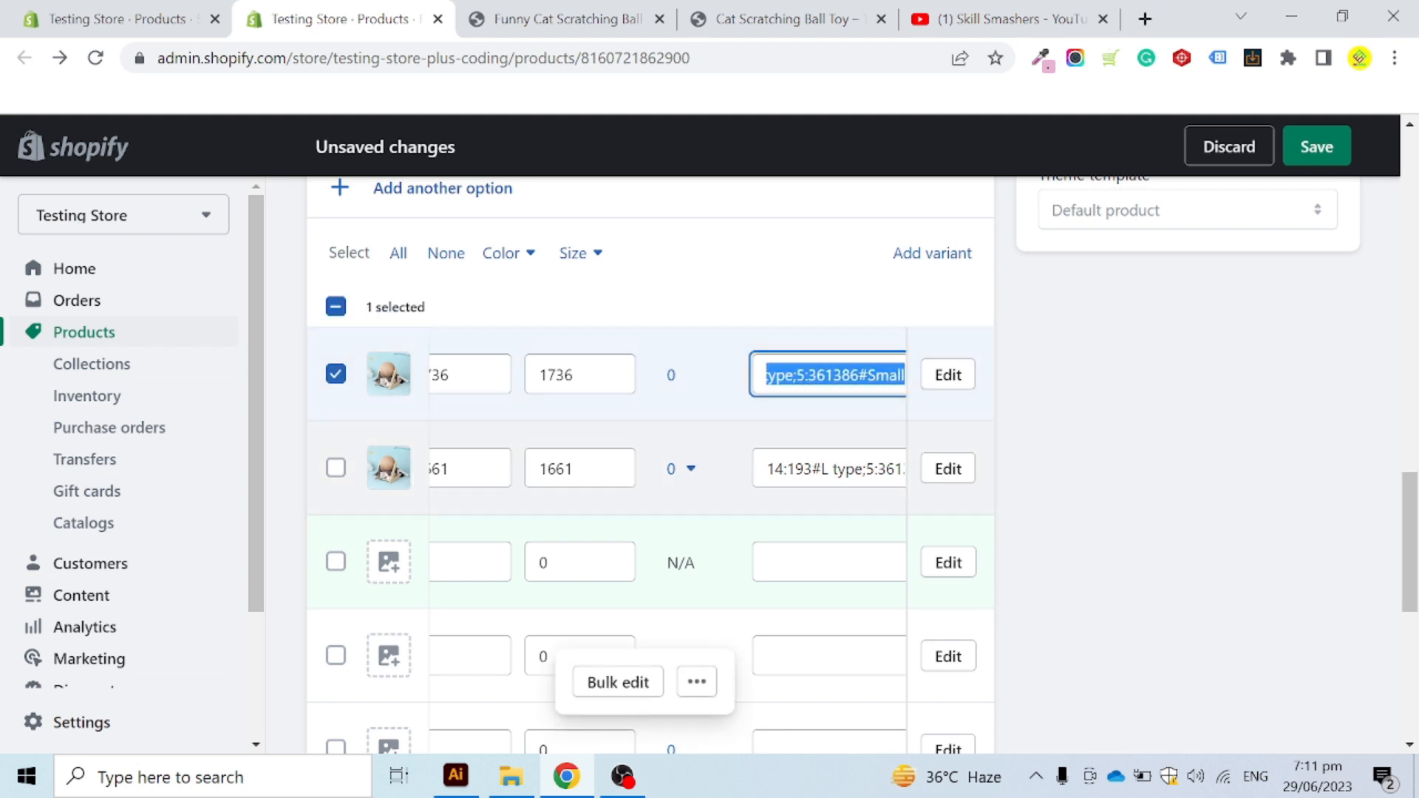
left_click_drag(767, 468, 1039, 459)
scroll(1039, 459, "down", 1)
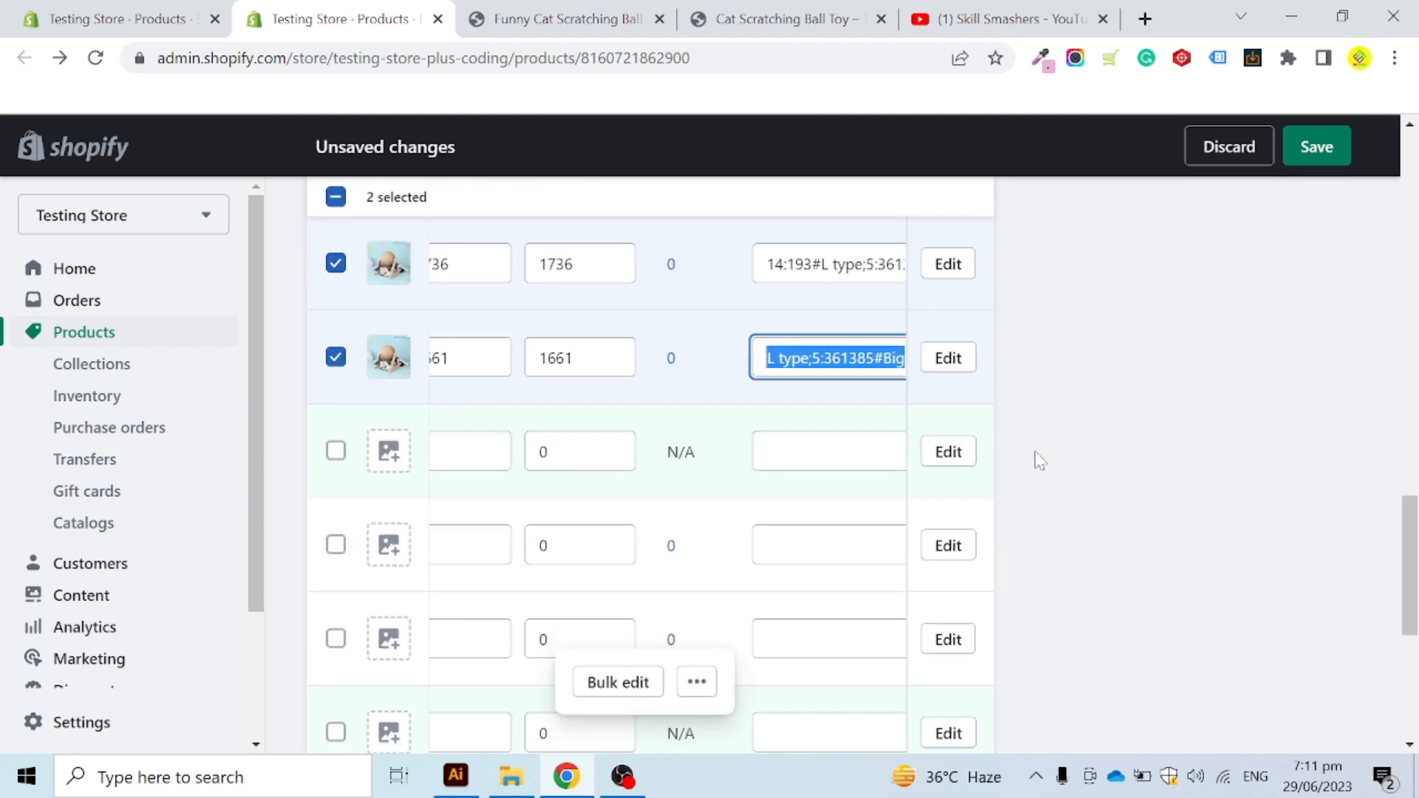
scroll(633, 459, "down", 1)
scroll(634, 459, "up", 1)
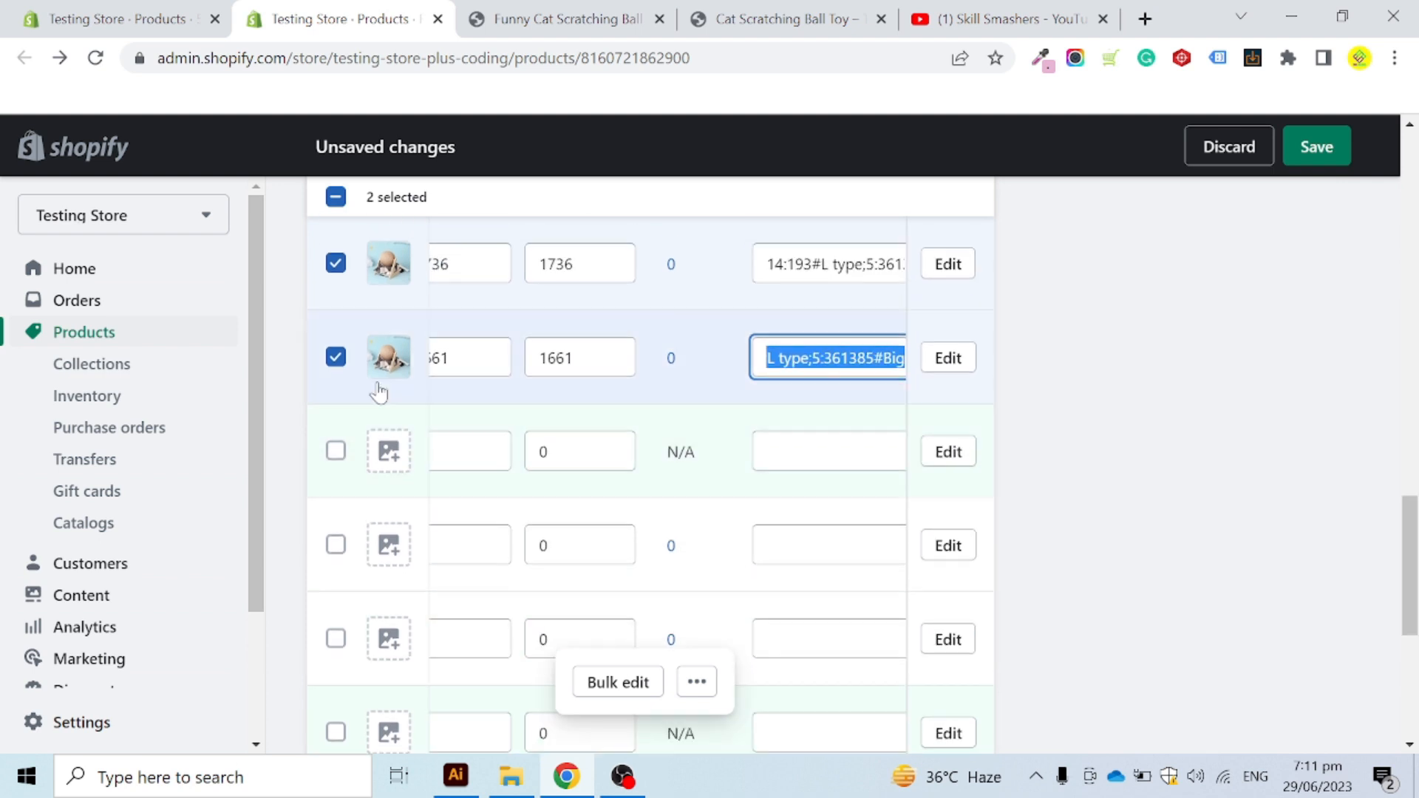
left_click(335, 357)
left_click(335, 263)
Step: Set the SKUs of Brown / Very Large, Black / Small, Black / Big and Black / Very Large to 1, 2, 3 and 4, and save the product
left_click(806, 492)
type("1")
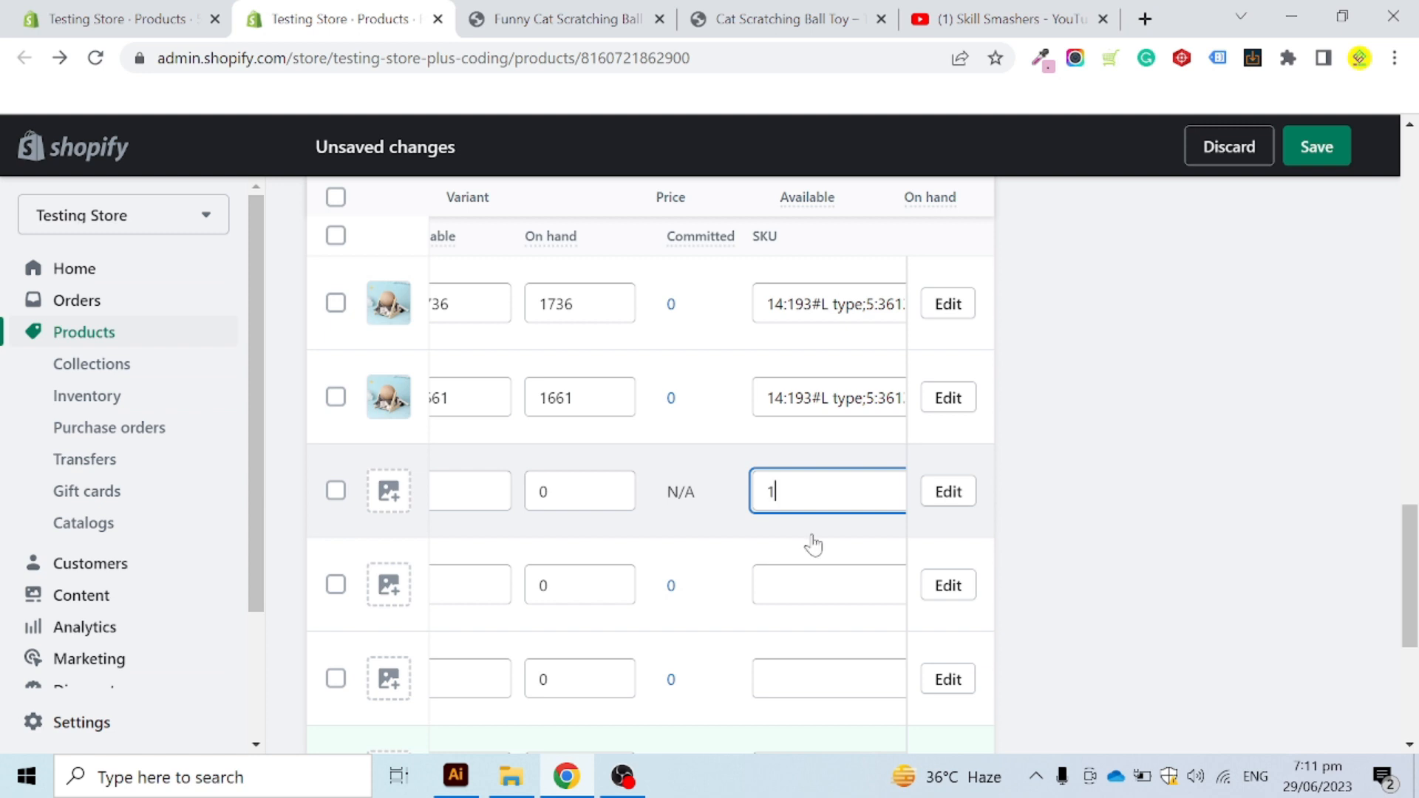
left_click(813, 585)
type("2")
left_click(807, 678)
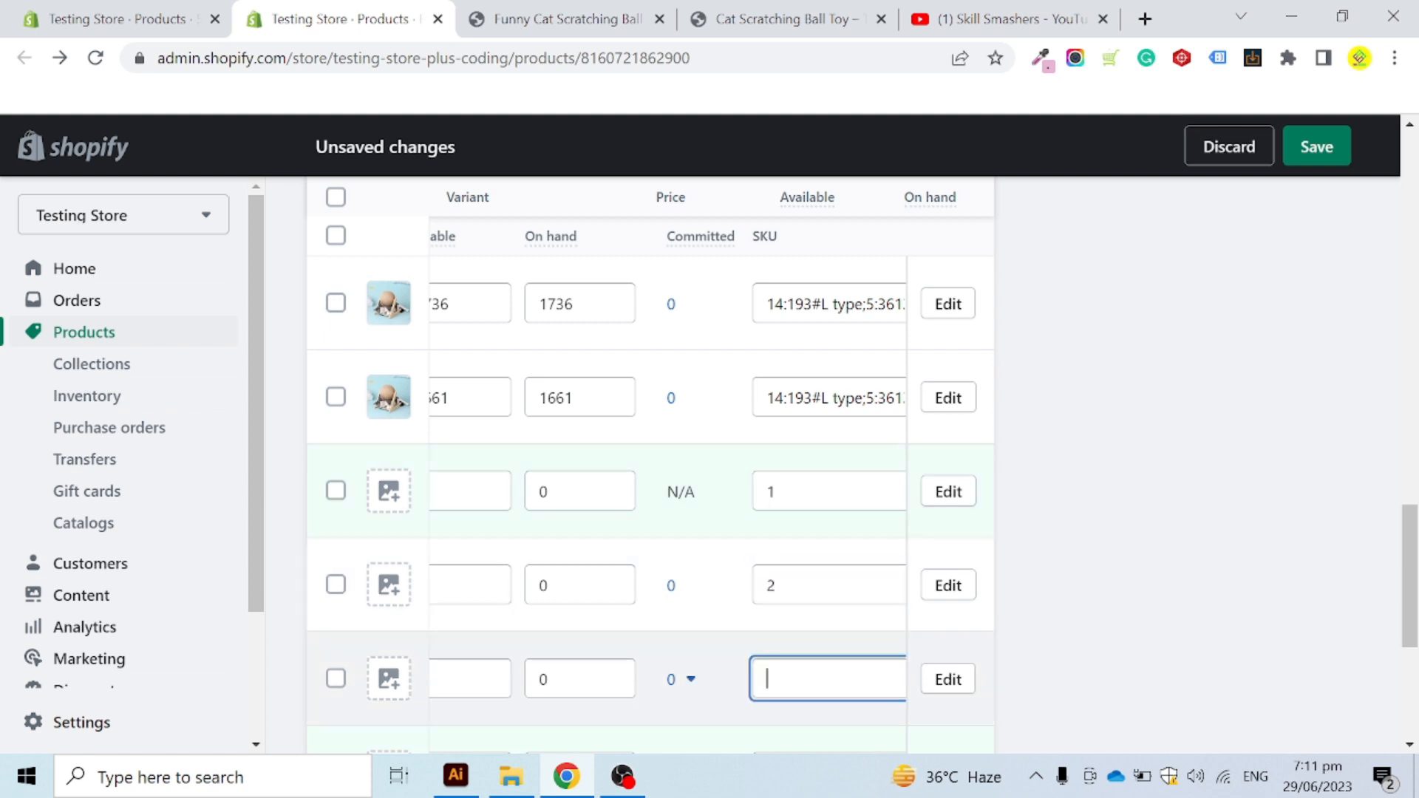
type("3")
scroll(875, 559, "down", 3)
left_click(875, 553)
type("4")
left_click(1309, 149)
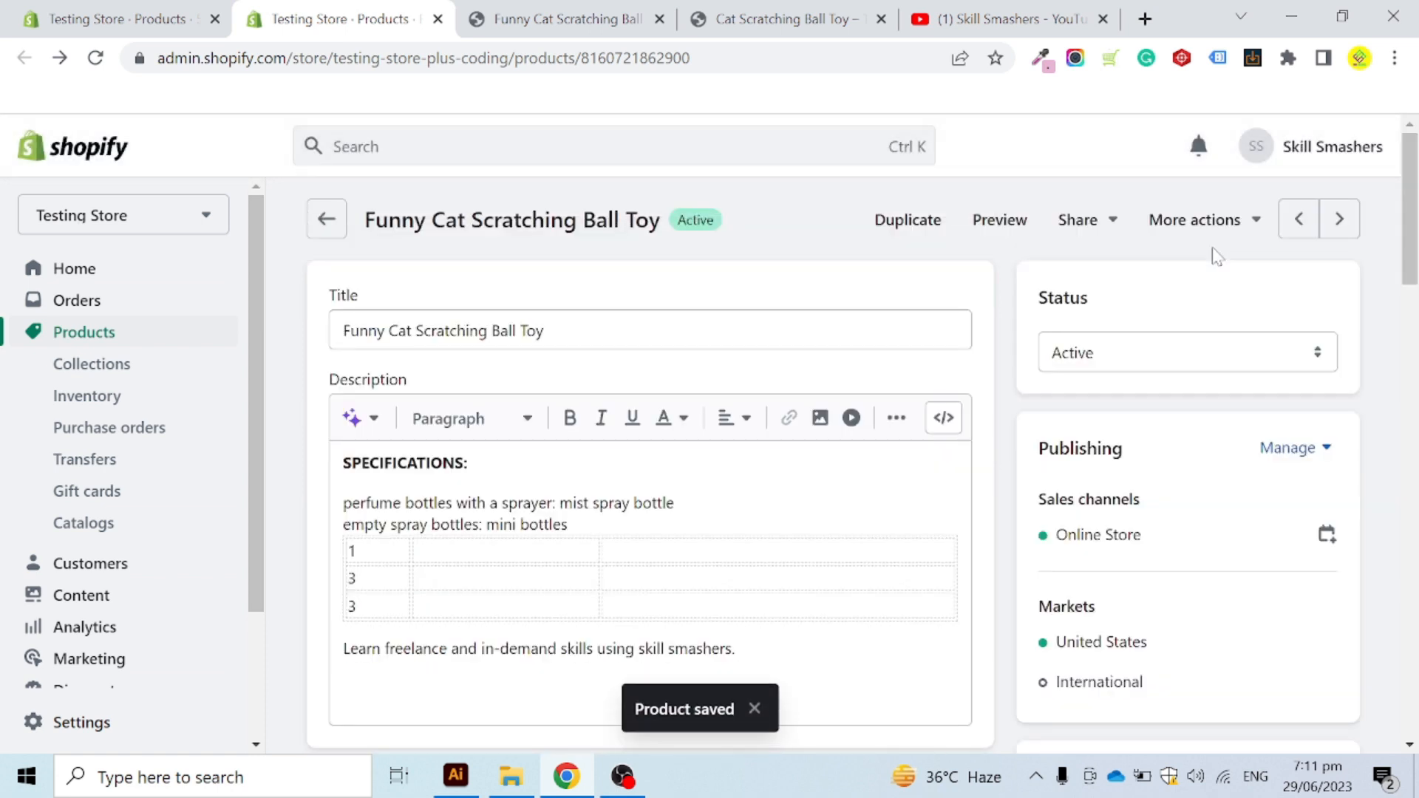
Step: Review the product's variants table, checking which color and size combinations have an image
scroll(1408, 318, "down", 2)
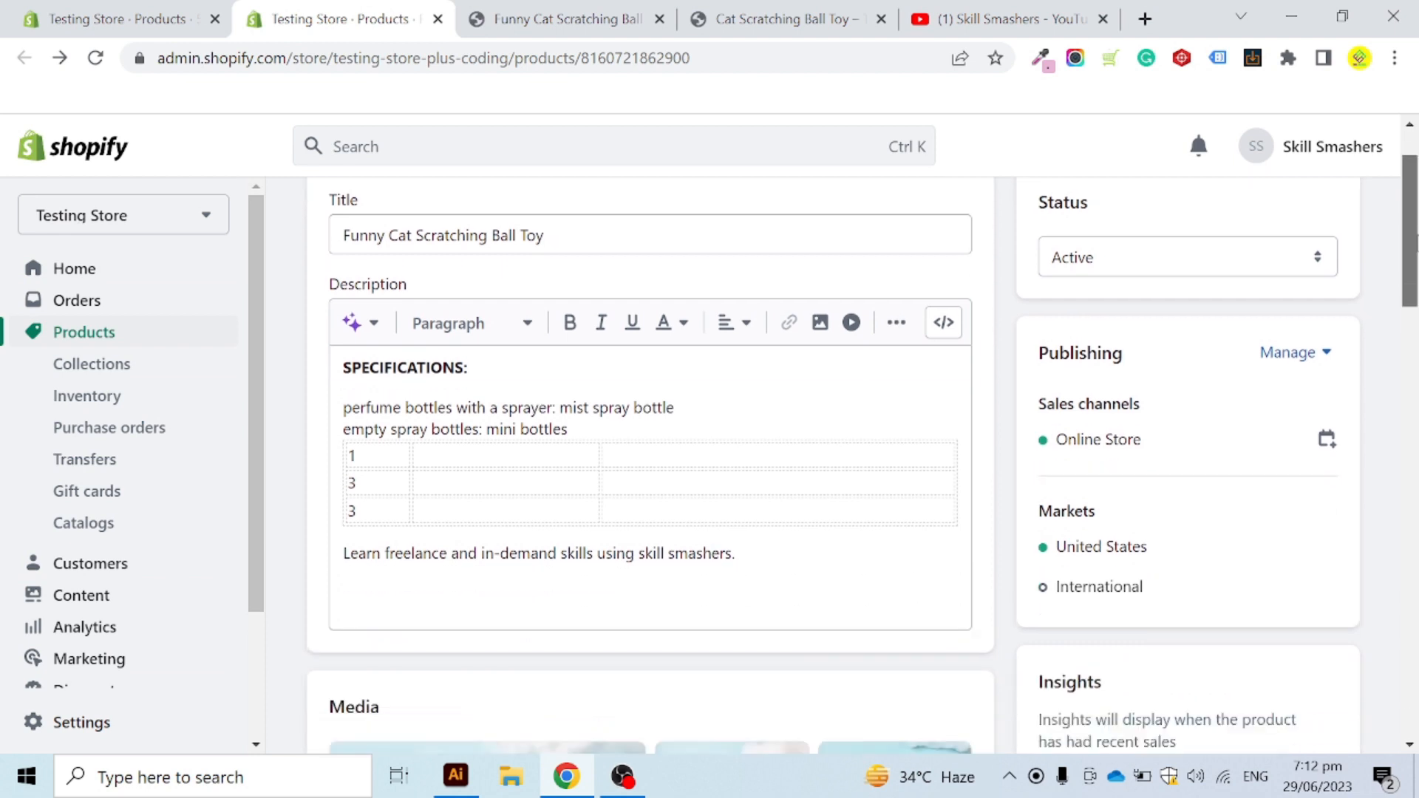
scroll(1408, 318, "down", 7)
left_click_drag(1413, 372, 1416, 562)
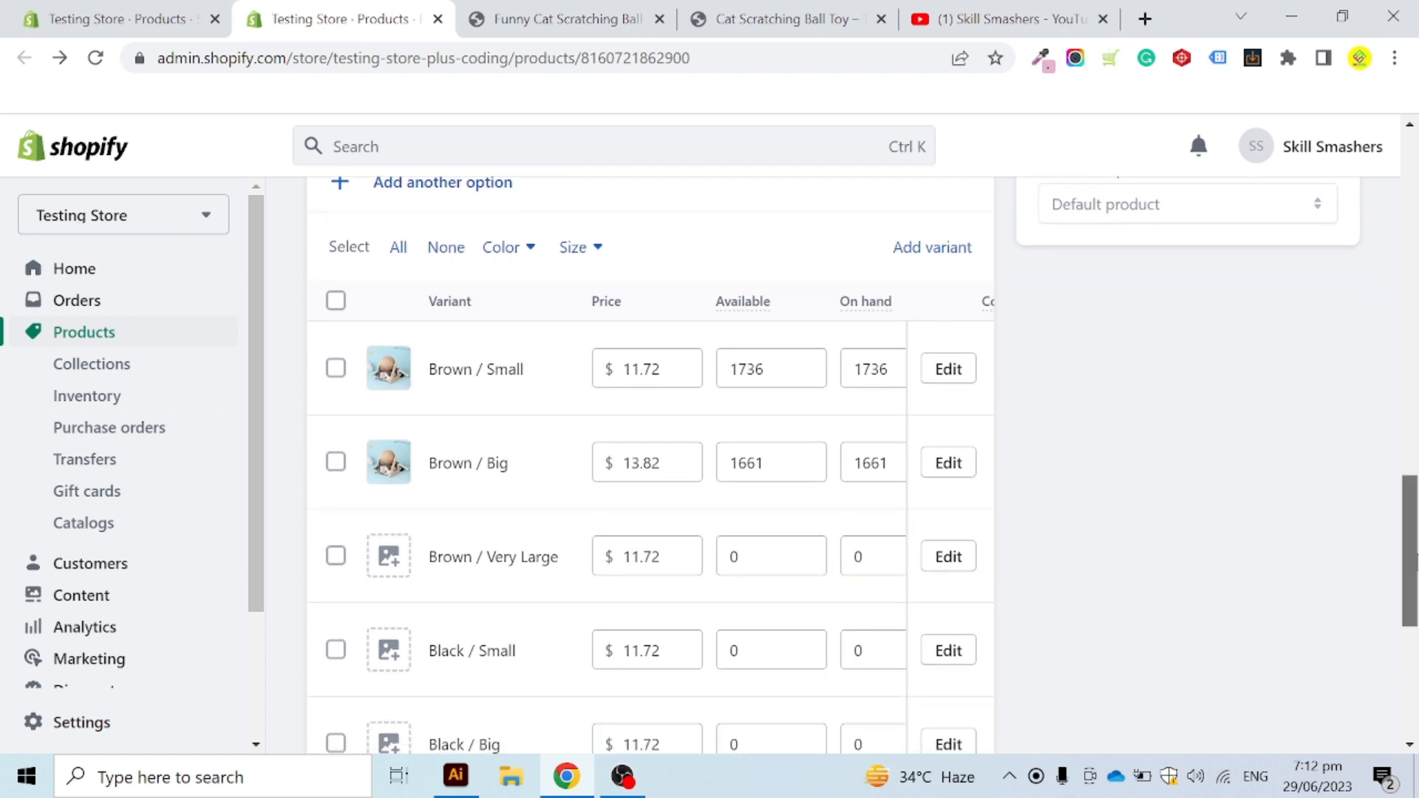
scroll(1360, 492, "down", 1)
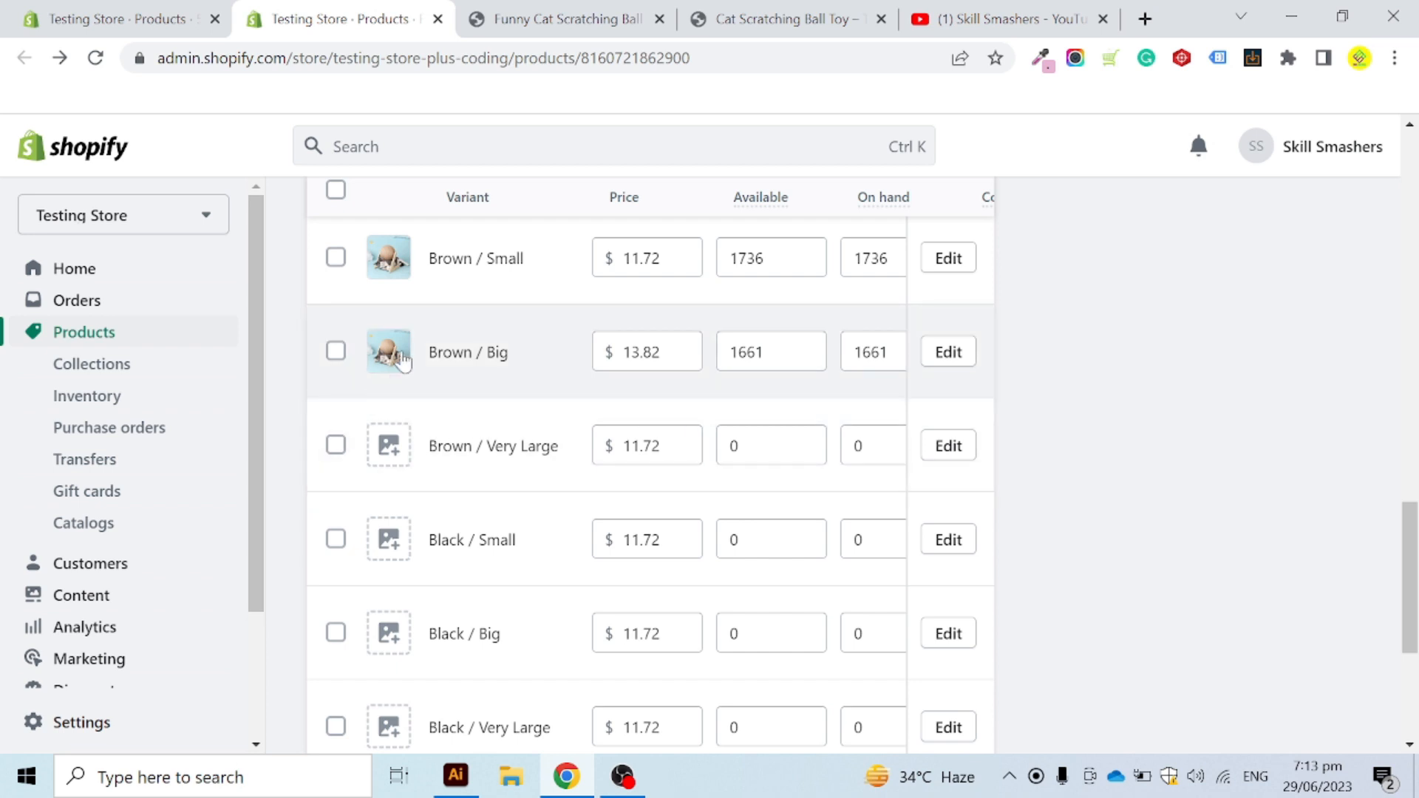
scroll(403, 359, "up", 1)
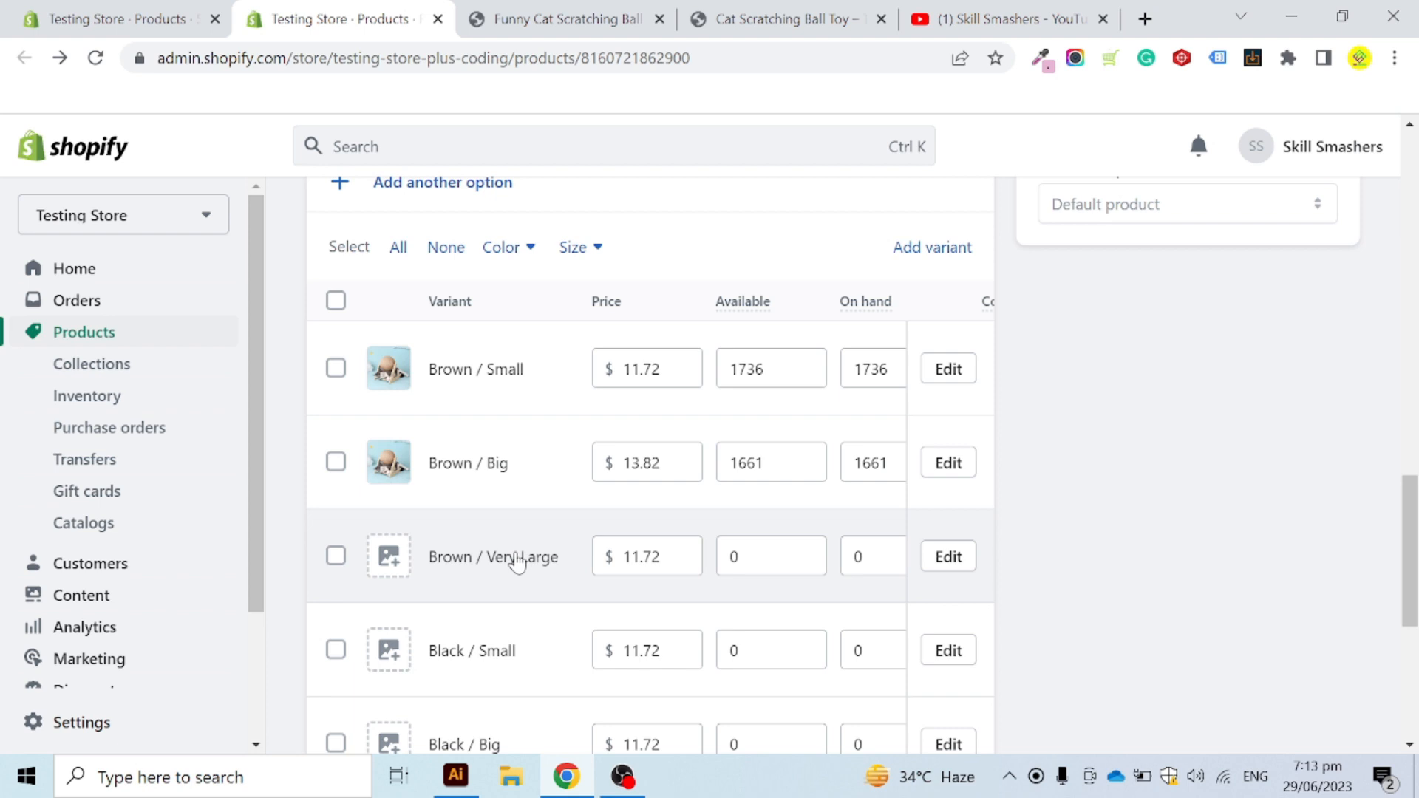
scroll(538, 564, "down", 3)
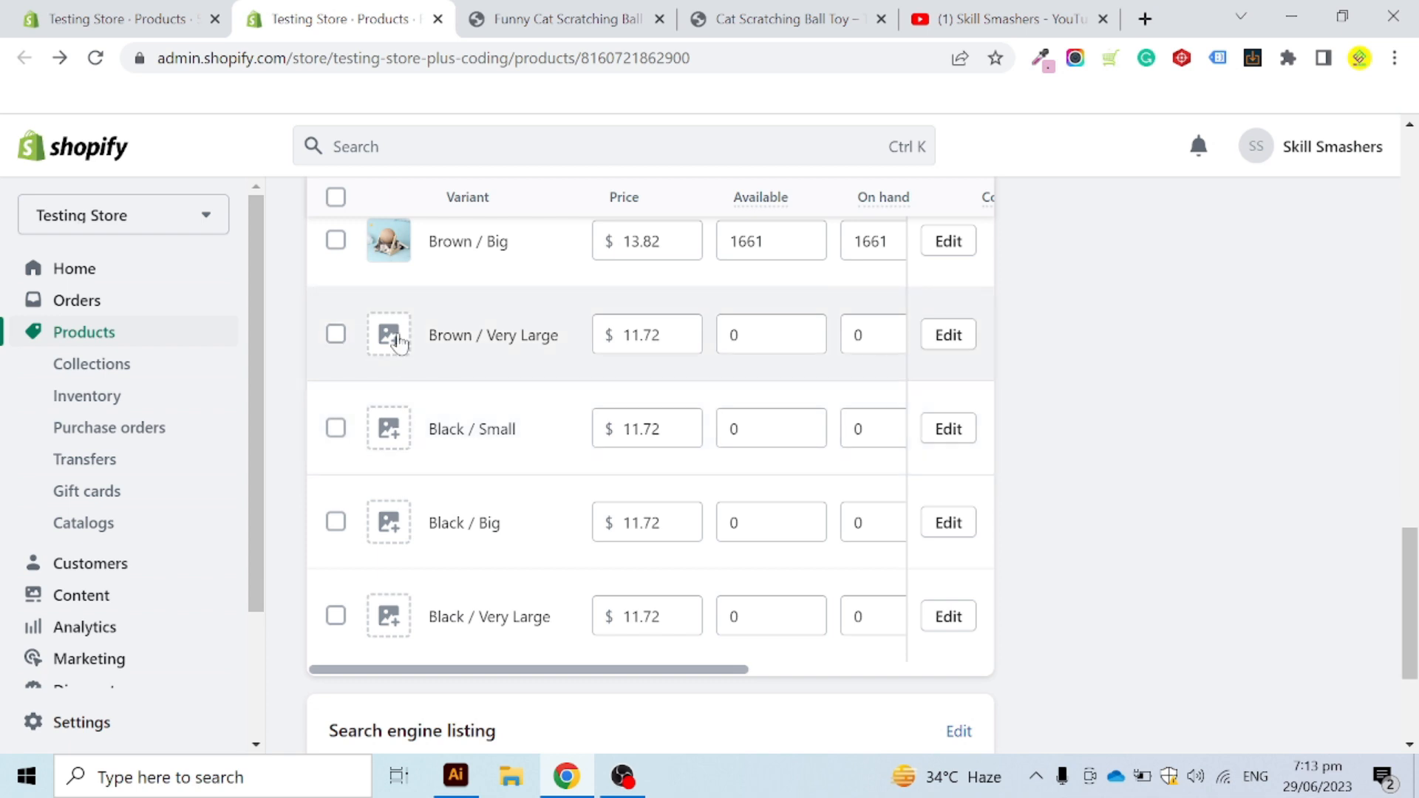
scroll(446, 326, "up", 2)
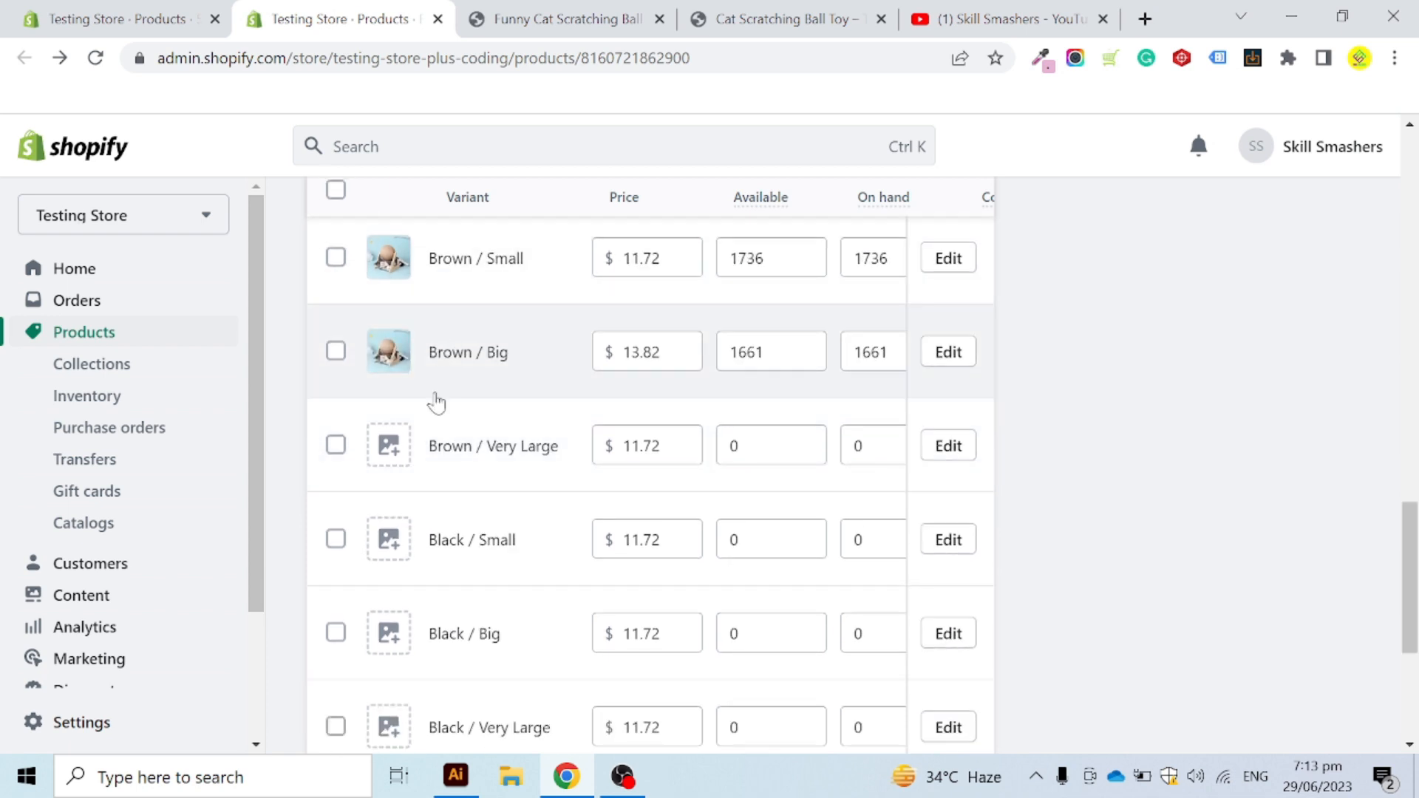
Step: Assign the existing picture of the cat lying beneath the scratching ball to the Brown / Very Large variant
left_click(389, 445)
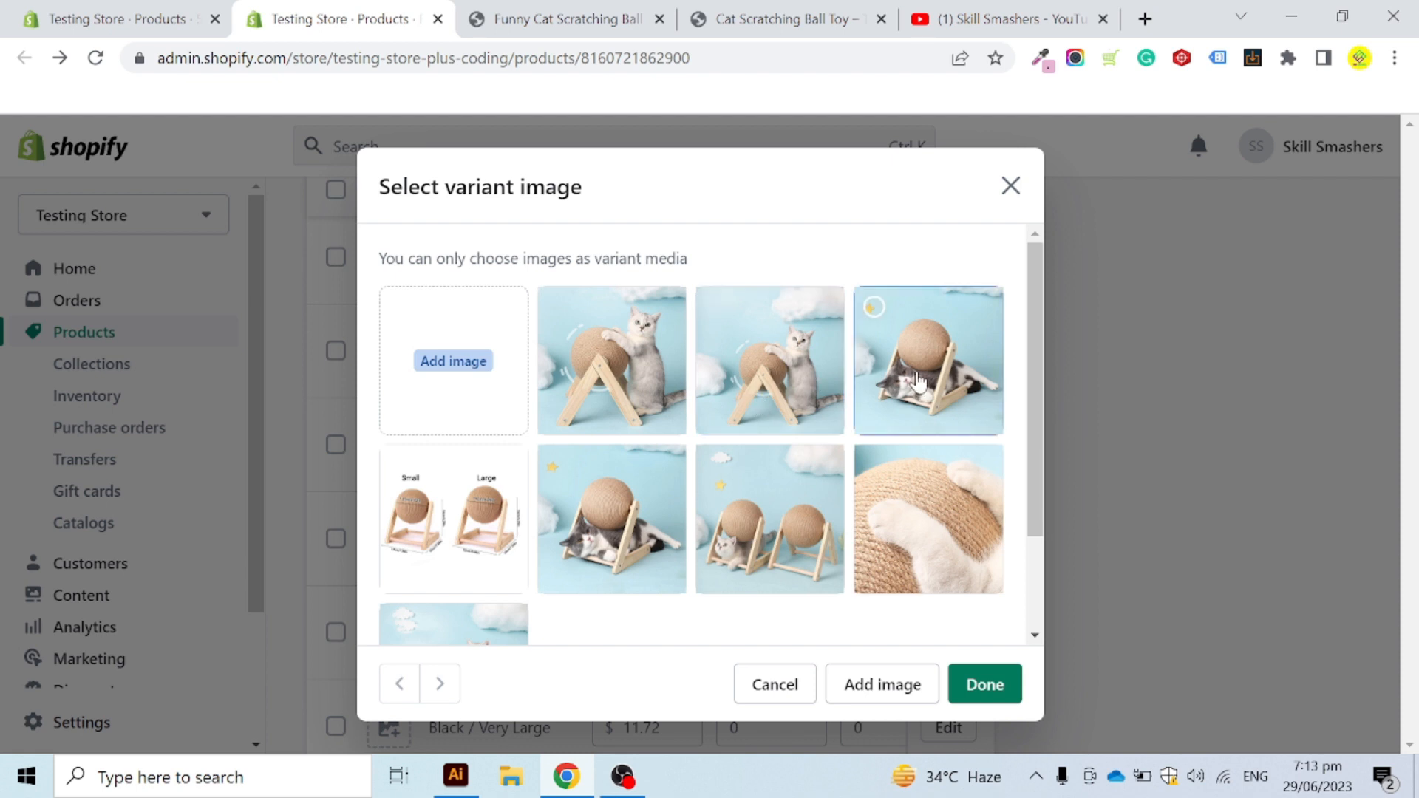
left_click(919, 362)
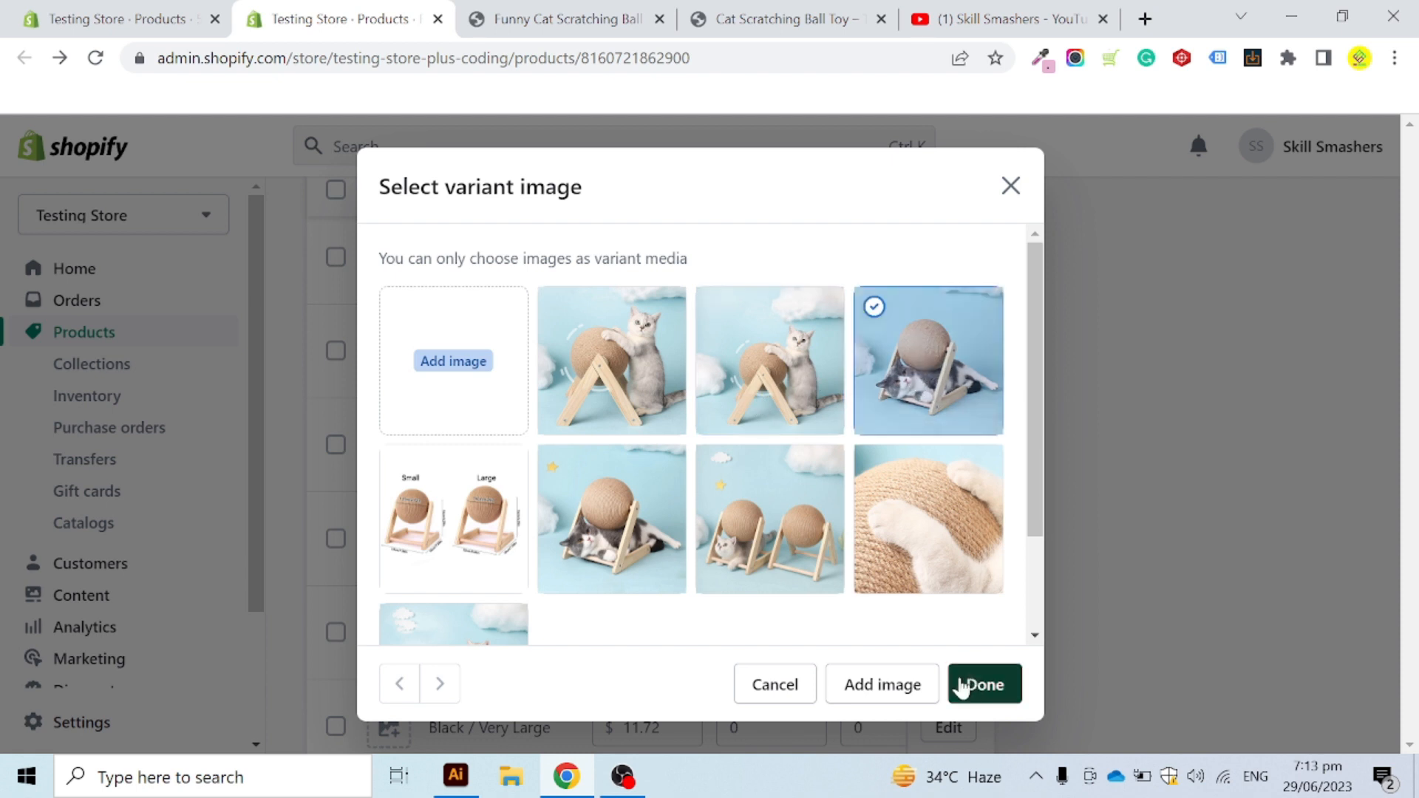
left_click(969, 684)
Step: Assign the existing close-up of the cat's paw on the rope ball to the Black / Small variant
left_click(397, 435)
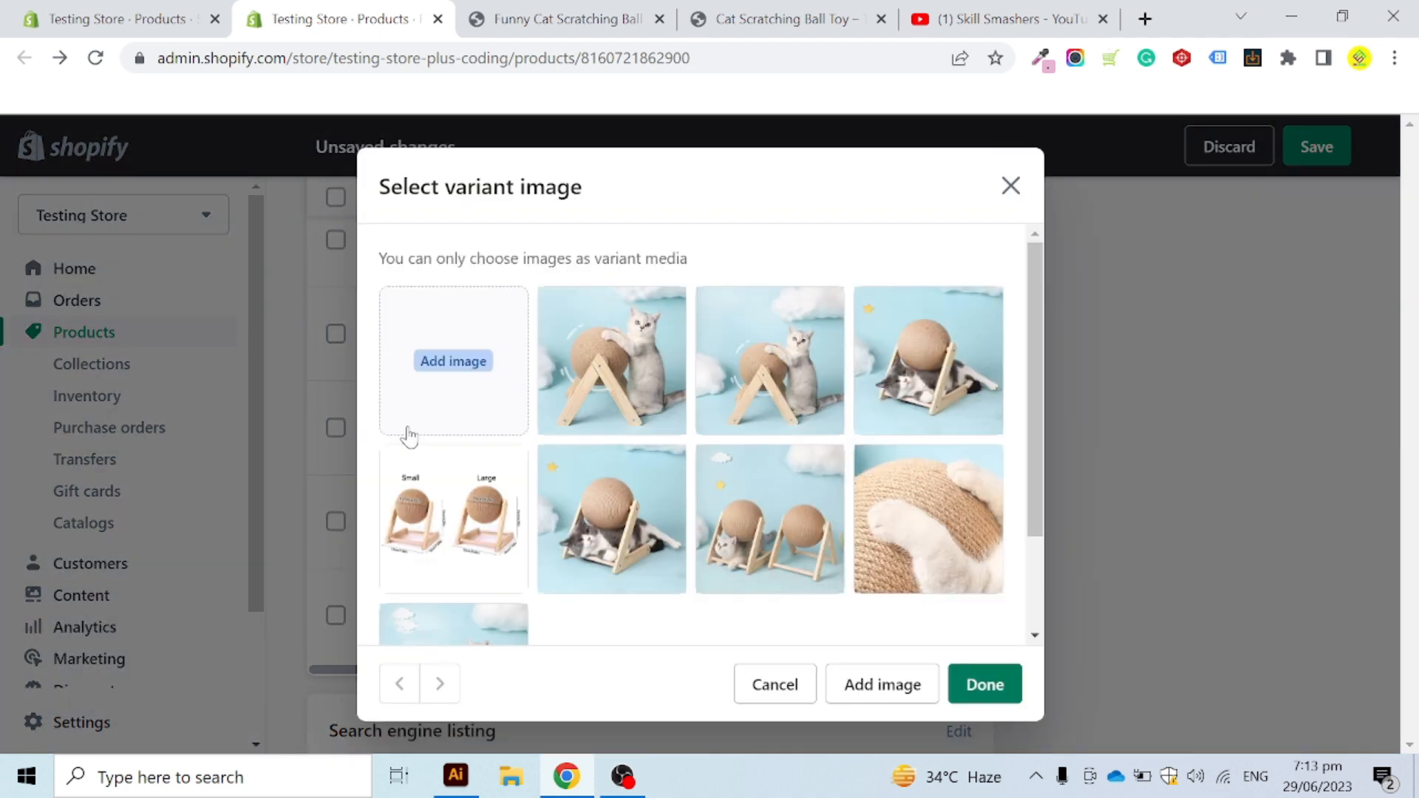
left_click(1011, 185)
left_click(411, 445)
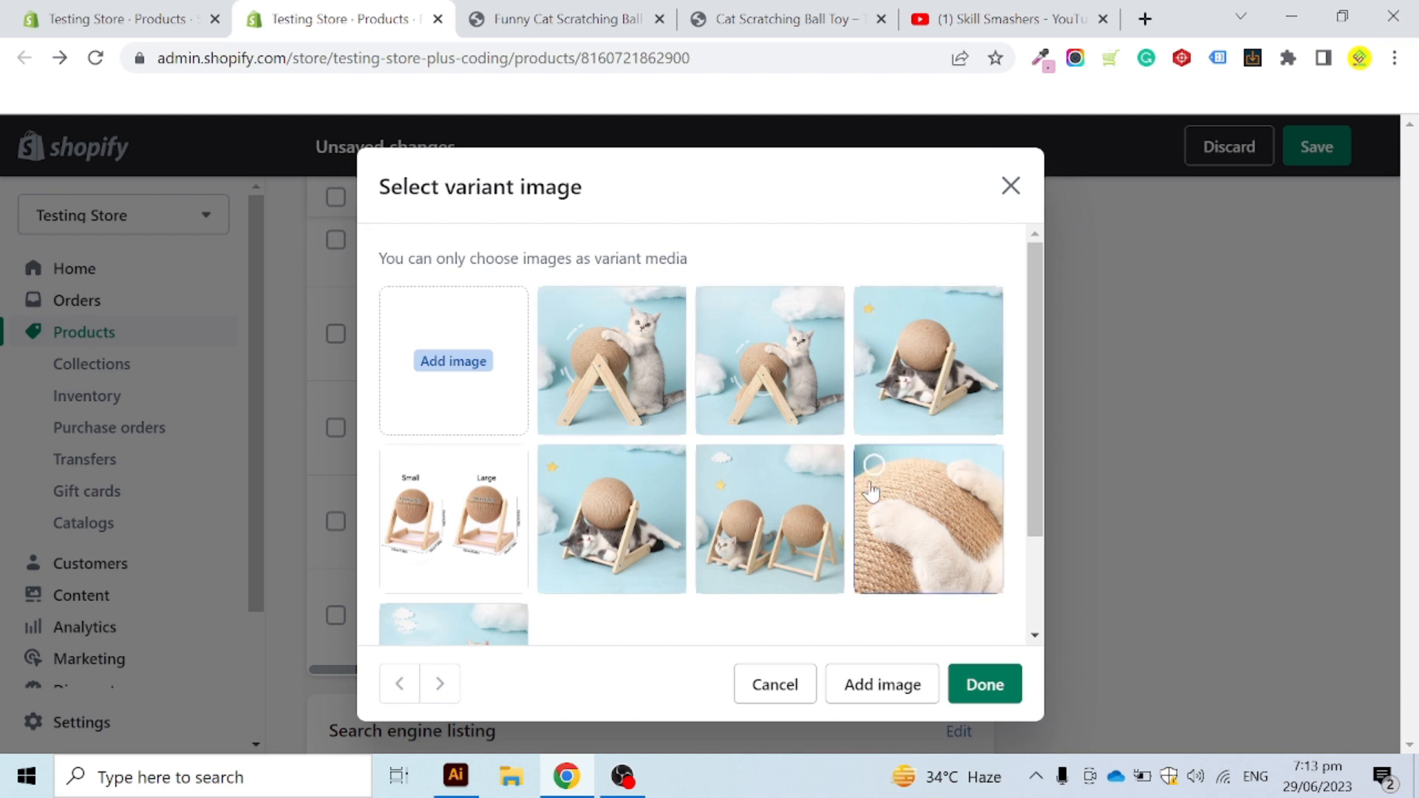
scroll(829, 510, "down", 2)
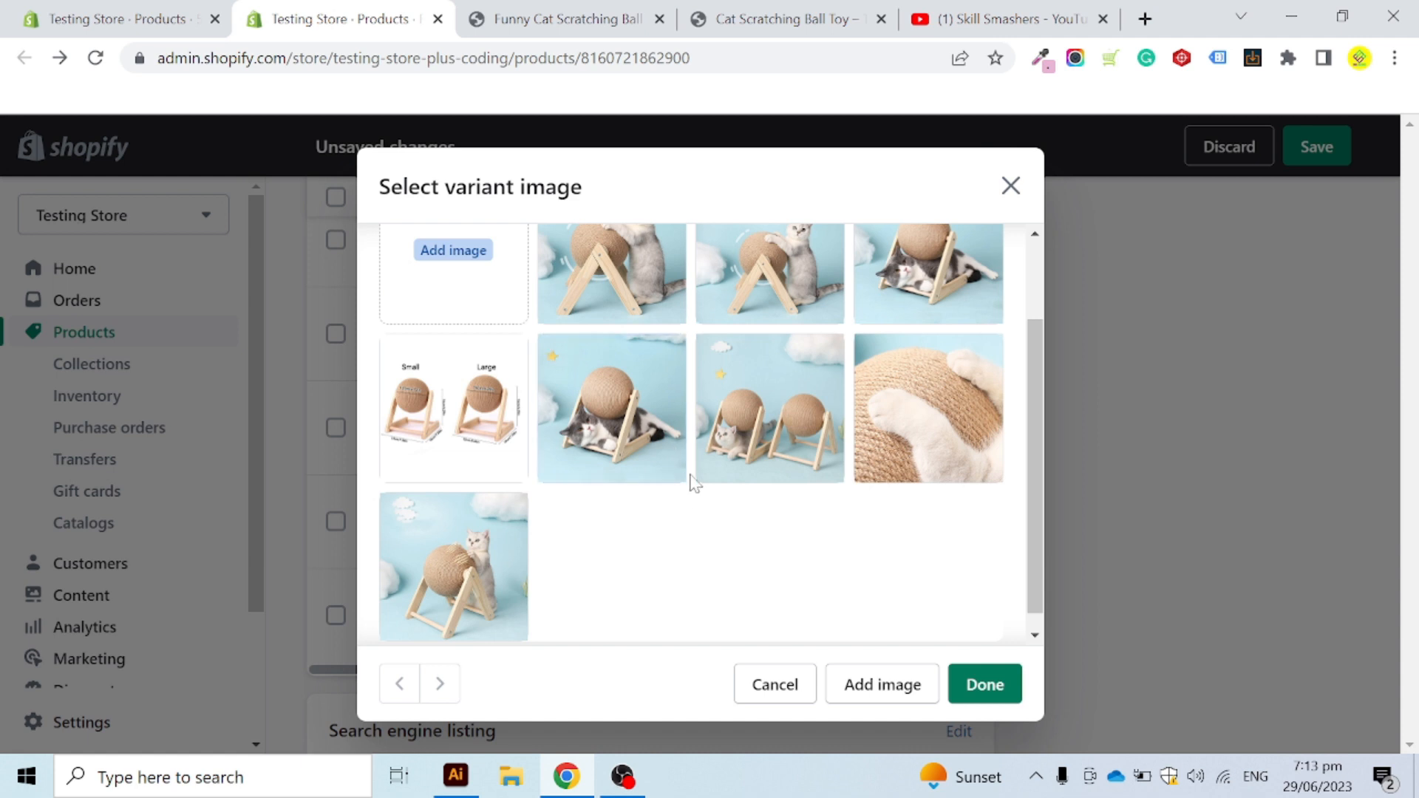
scroll(694, 467, "up", 2)
scroll(740, 454, "down", 2)
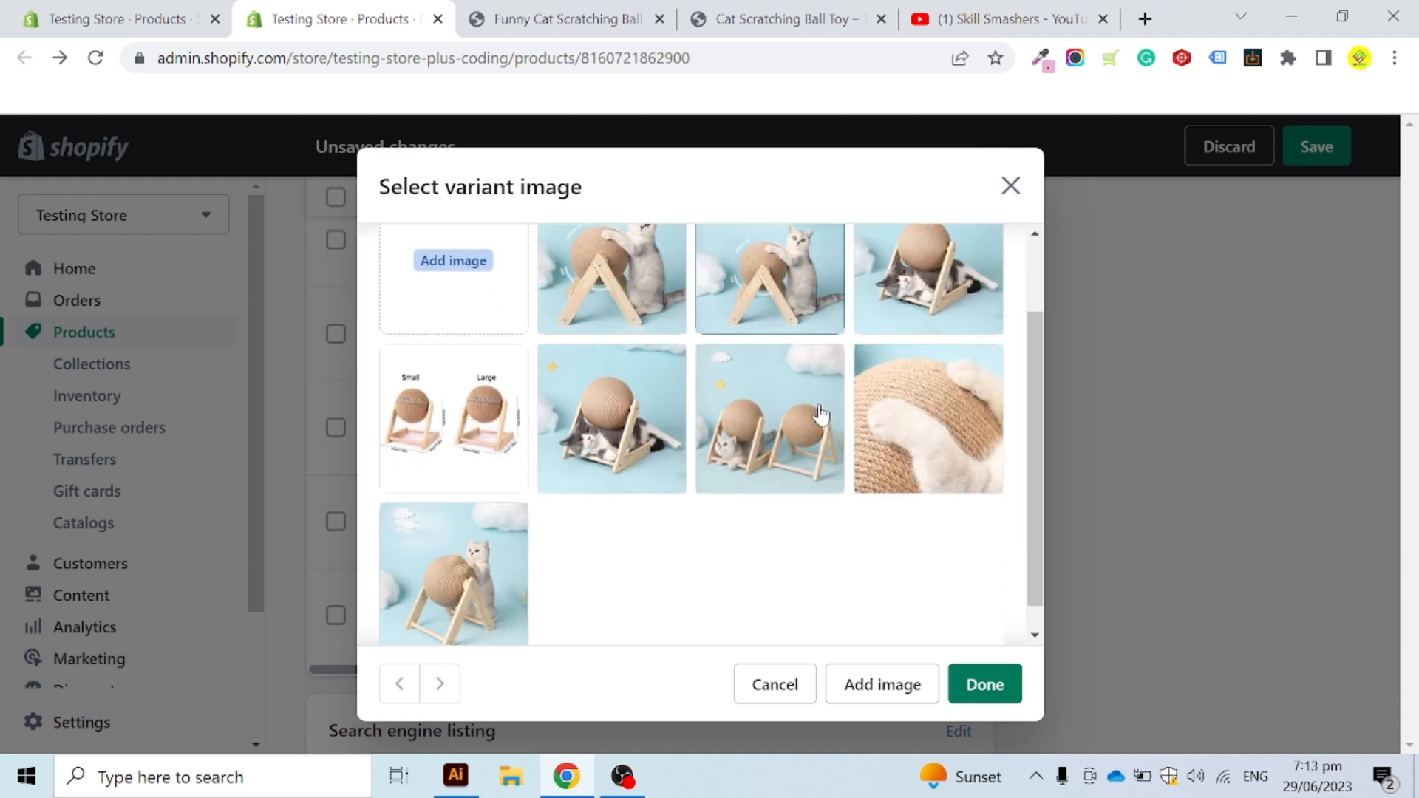
left_click(911, 426)
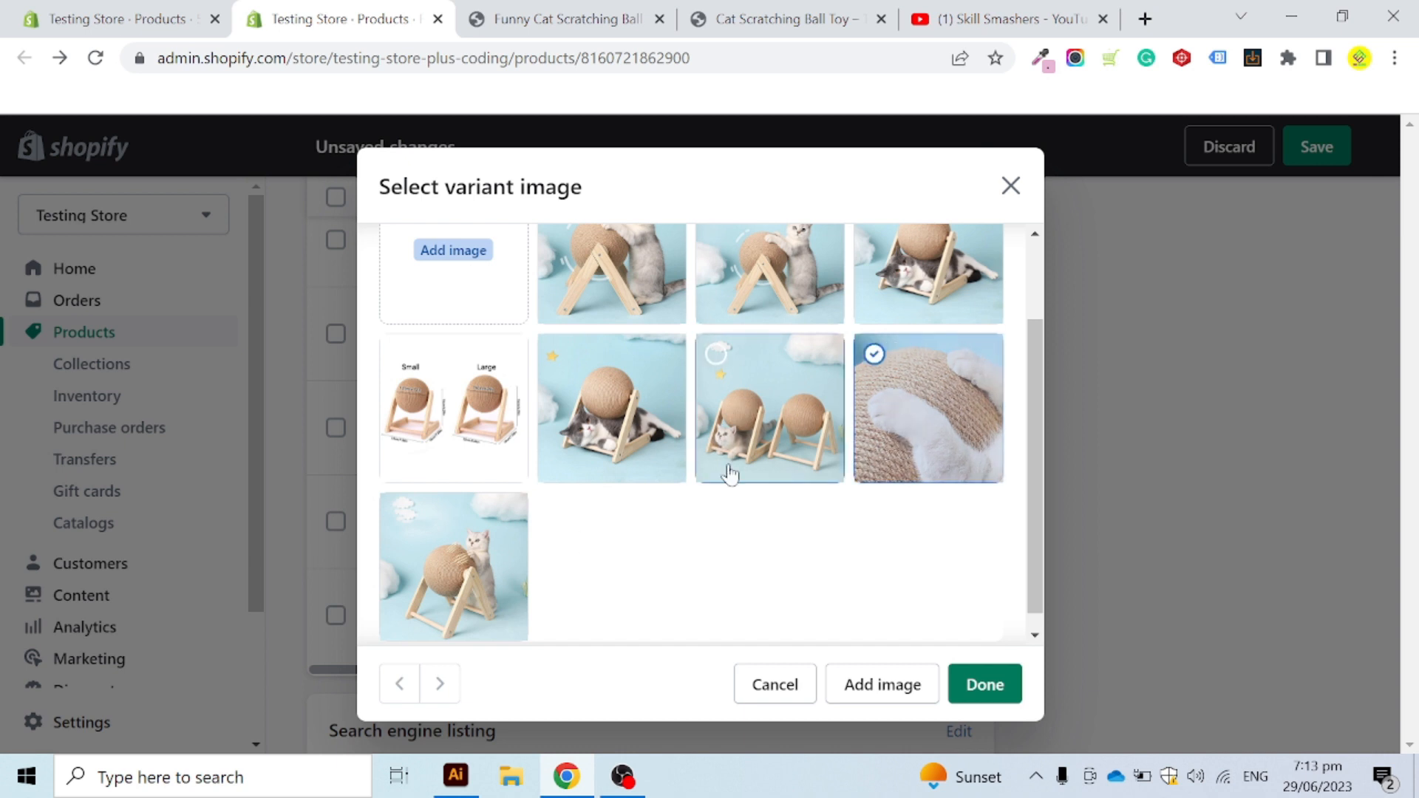
left_click(882, 686)
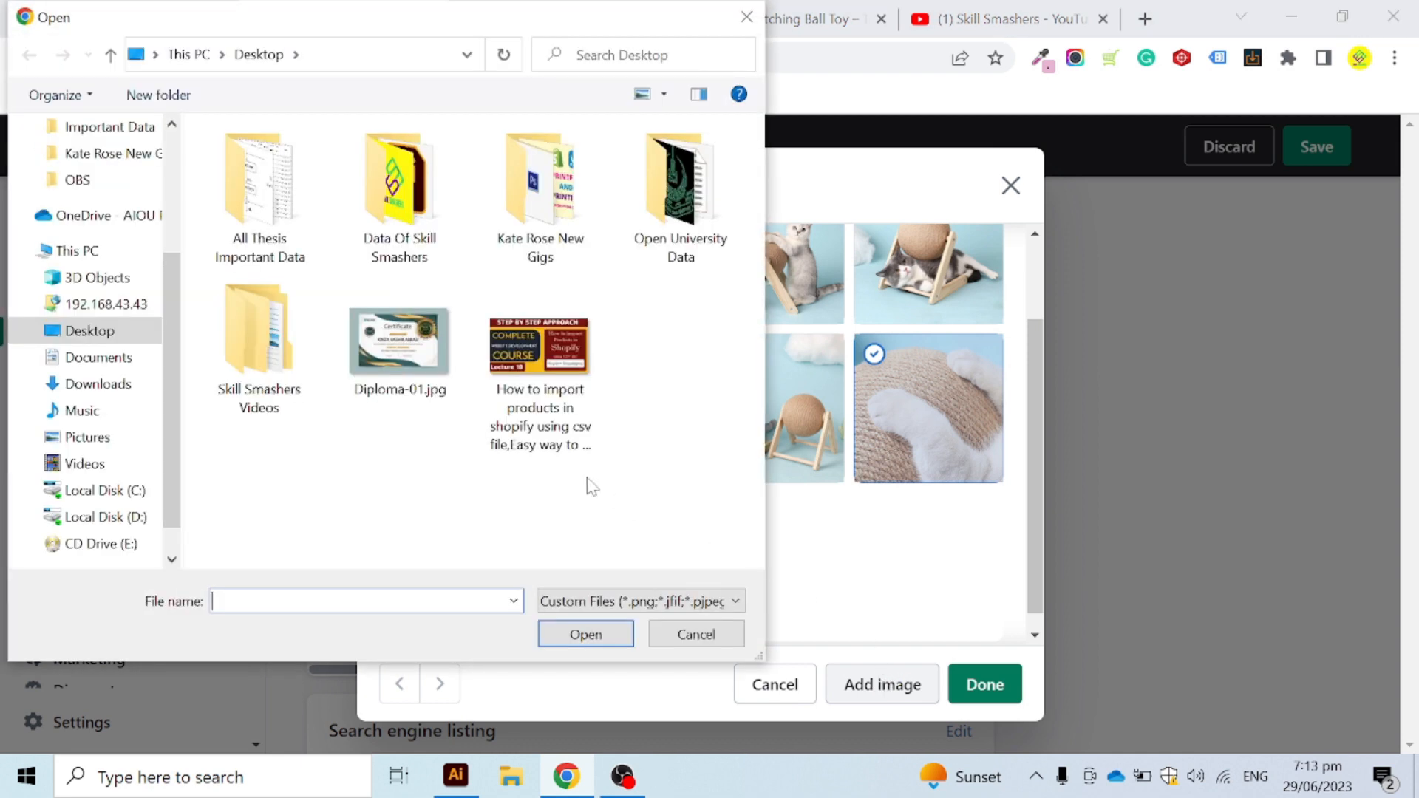
left_click(746, 17)
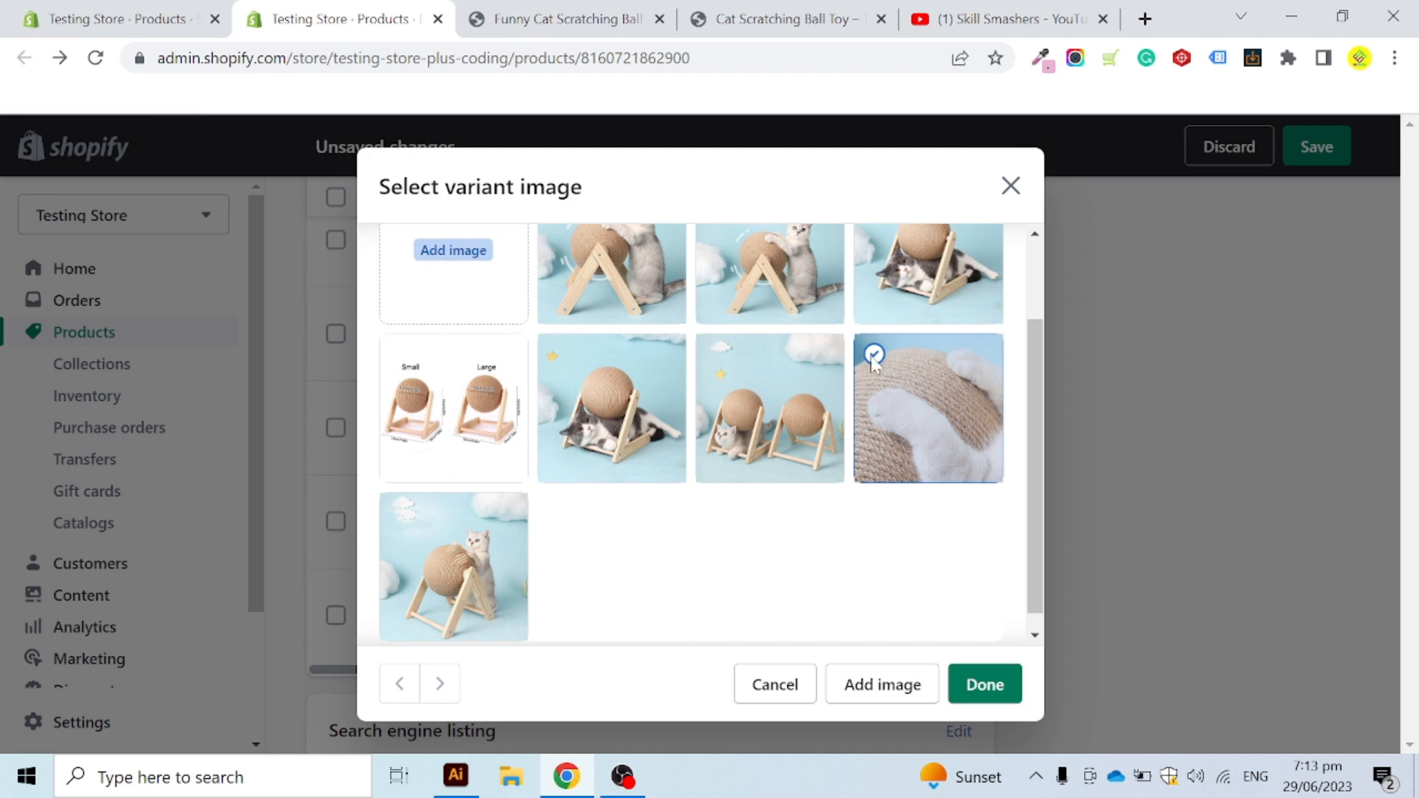
left_click(983, 685)
Step: Assign the existing close-up of the cat's paw on the rope ball to the Black / Big and Black / Very Large variants
left_click(393, 529)
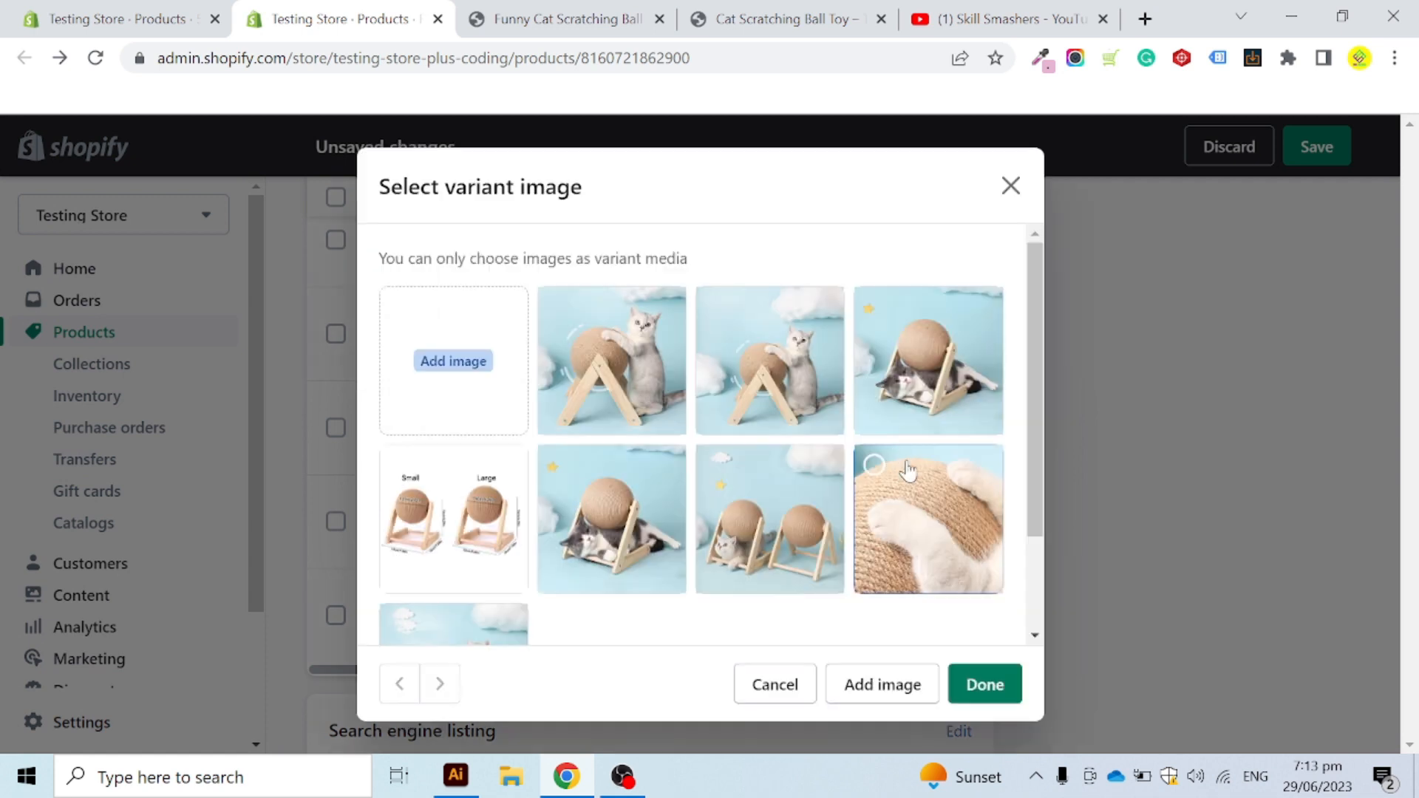
left_click(913, 547)
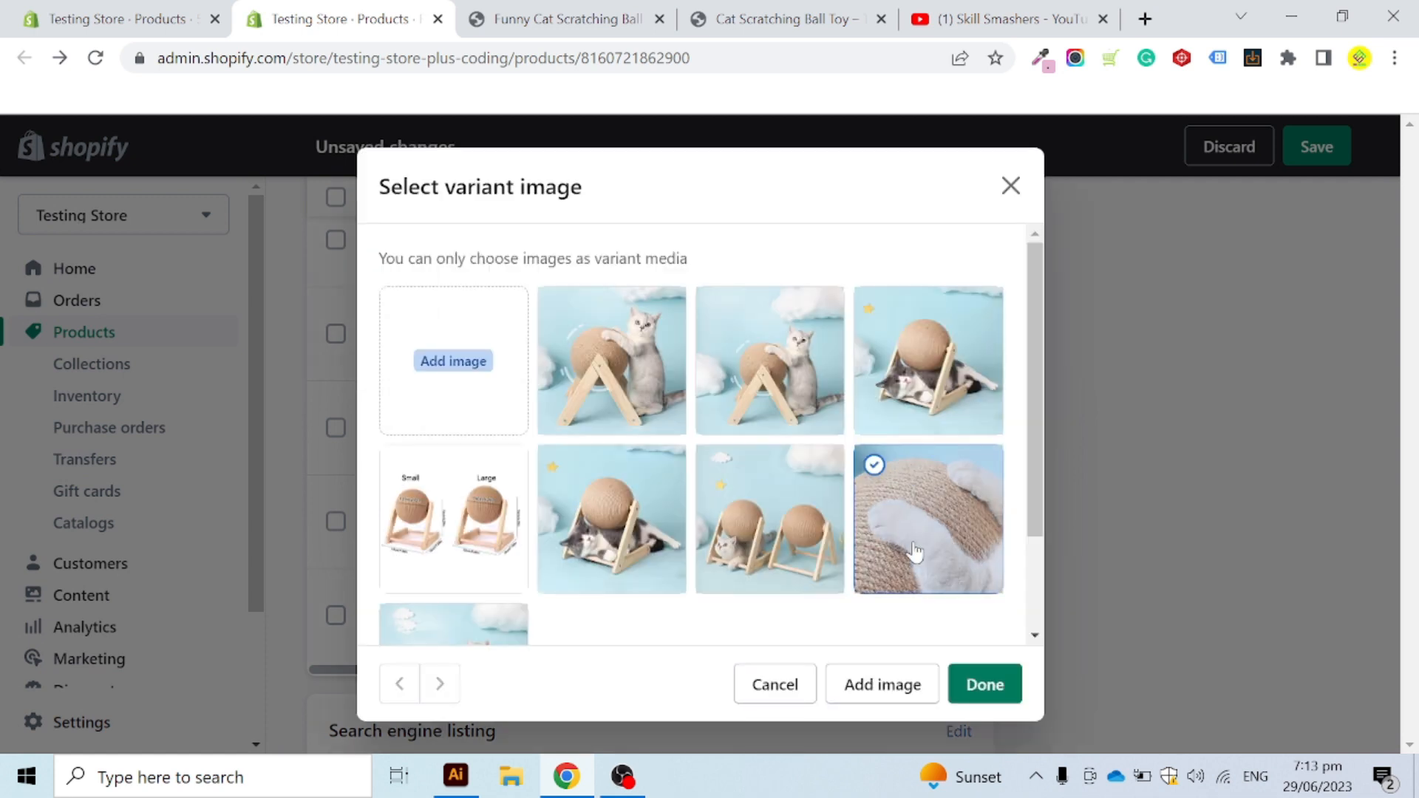
left_click(969, 684)
scroll(458, 547, "down", 2)
left_click(389, 503)
left_click(898, 510)
left_click(984, 684)
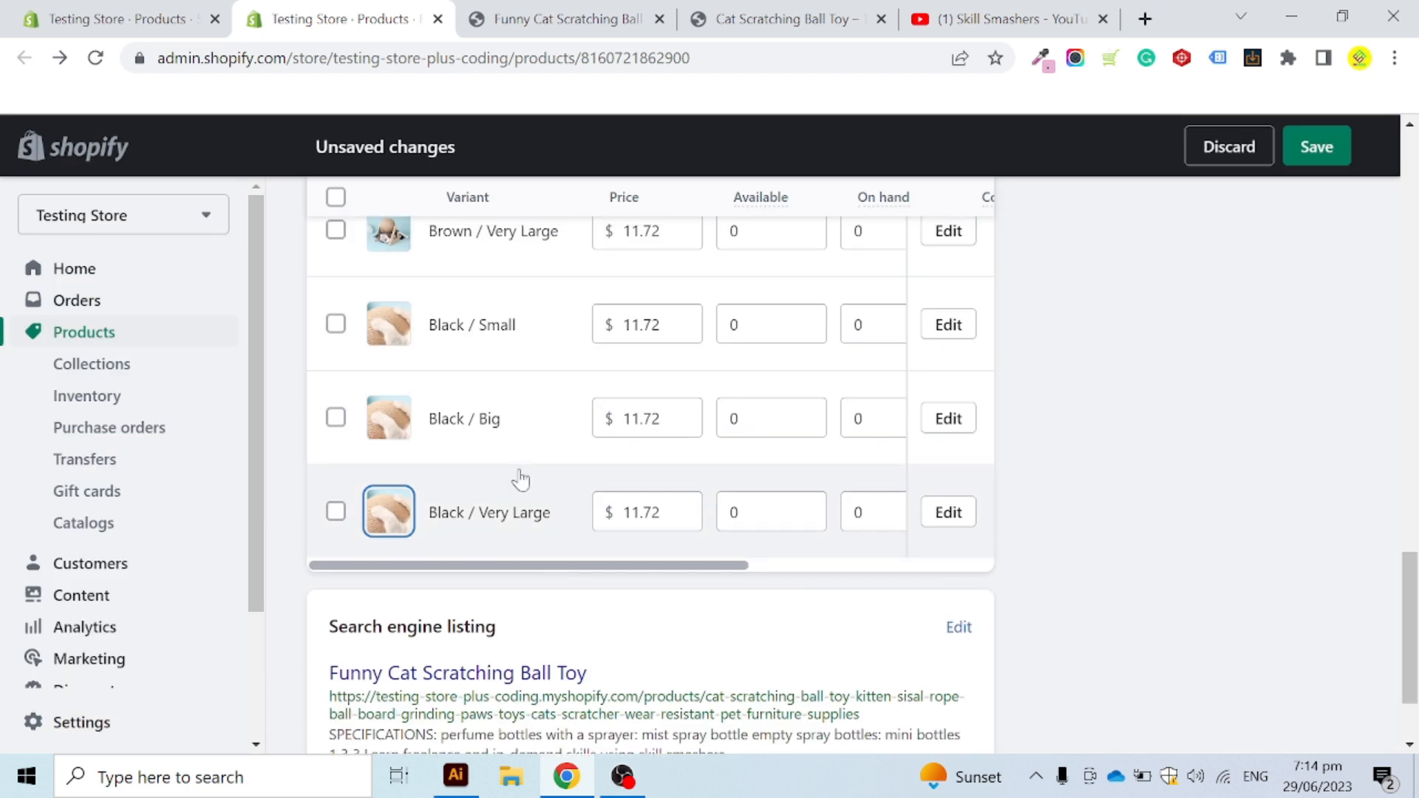
Step: Check the image in each variant row and save the product with the newly assigned variant images
scroll(520, 458, "up", 1)
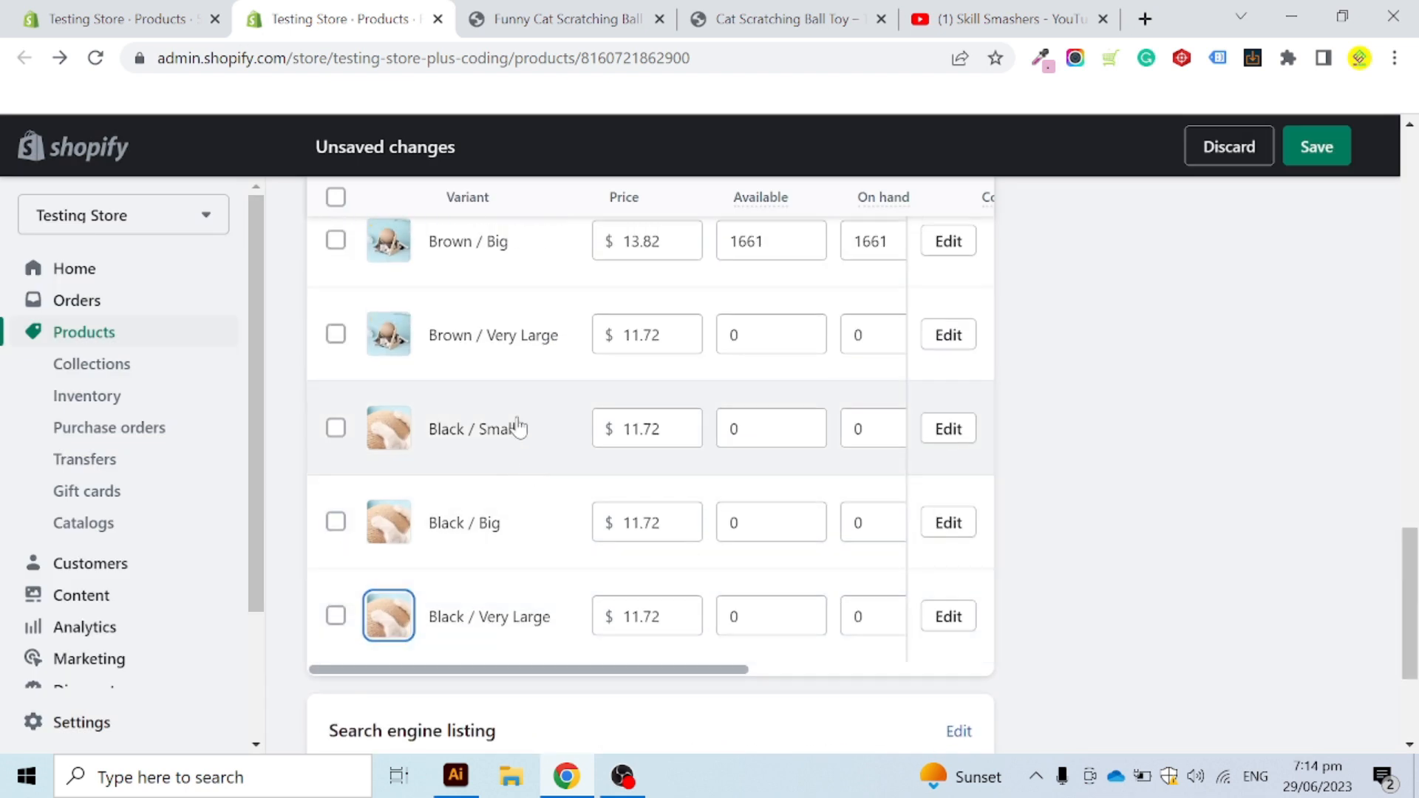
scroll(432, 444, "up", 1)
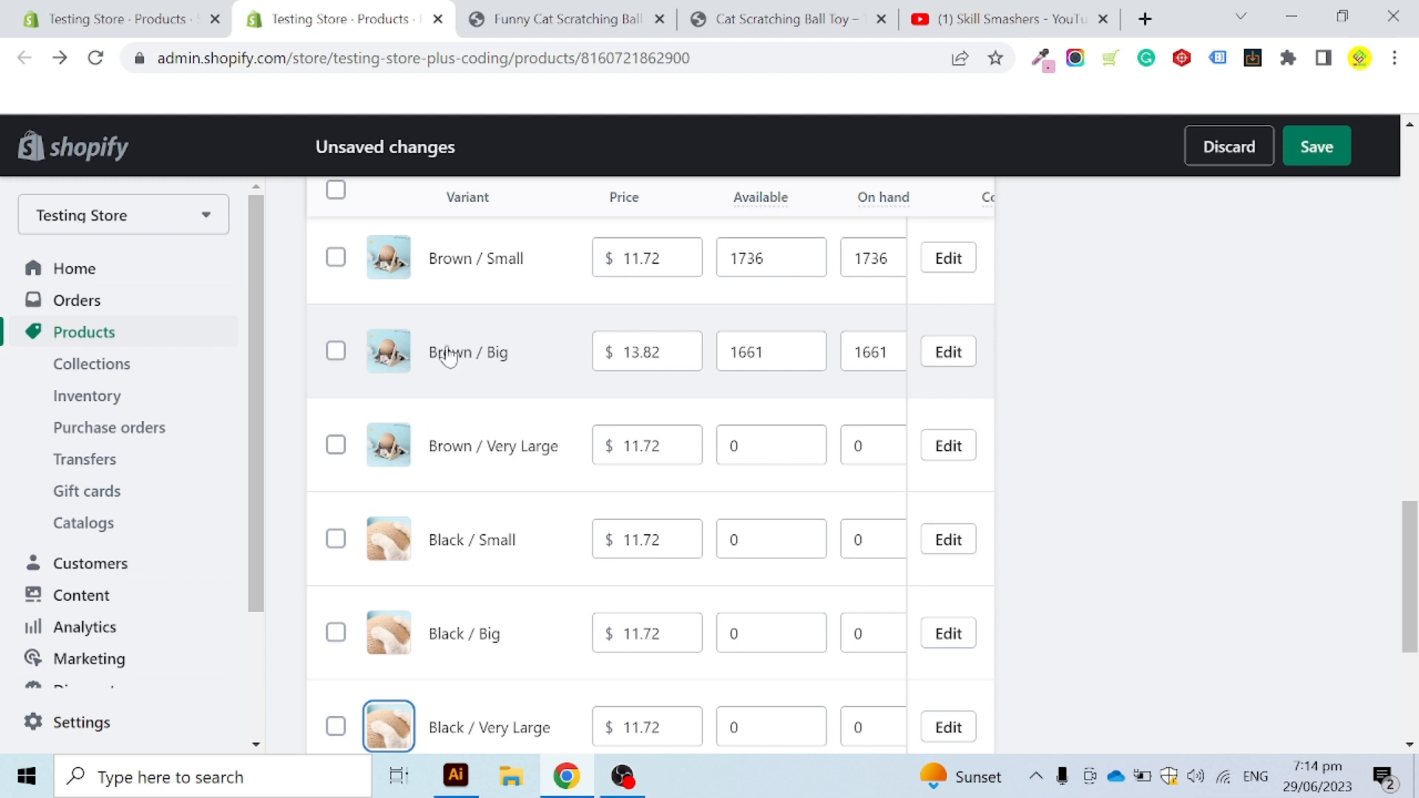
scroll(459, 361, "down", 1)
scroll(1198, 385, "down", 1)
scroll(1271, 266, "up", 3)
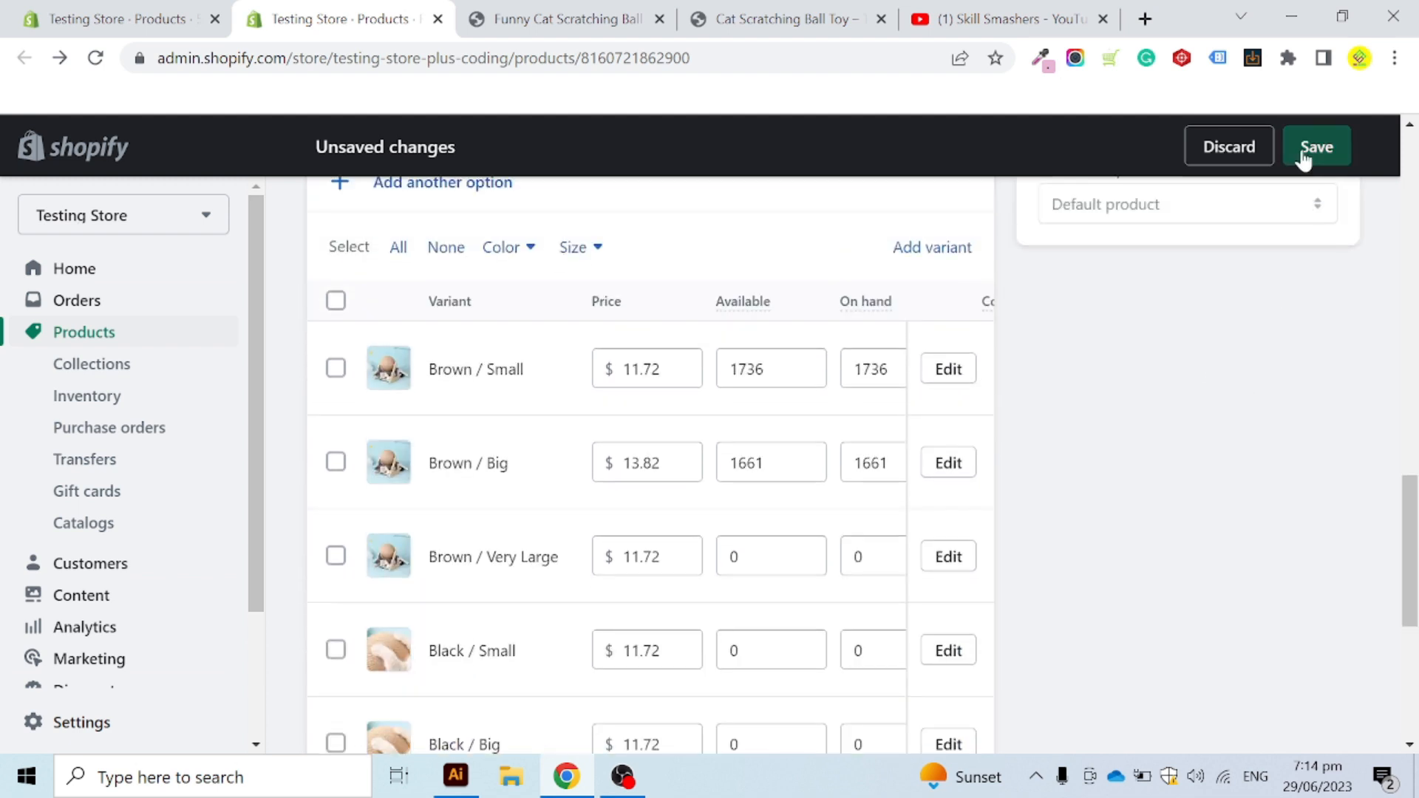
left_click(1305, 157)
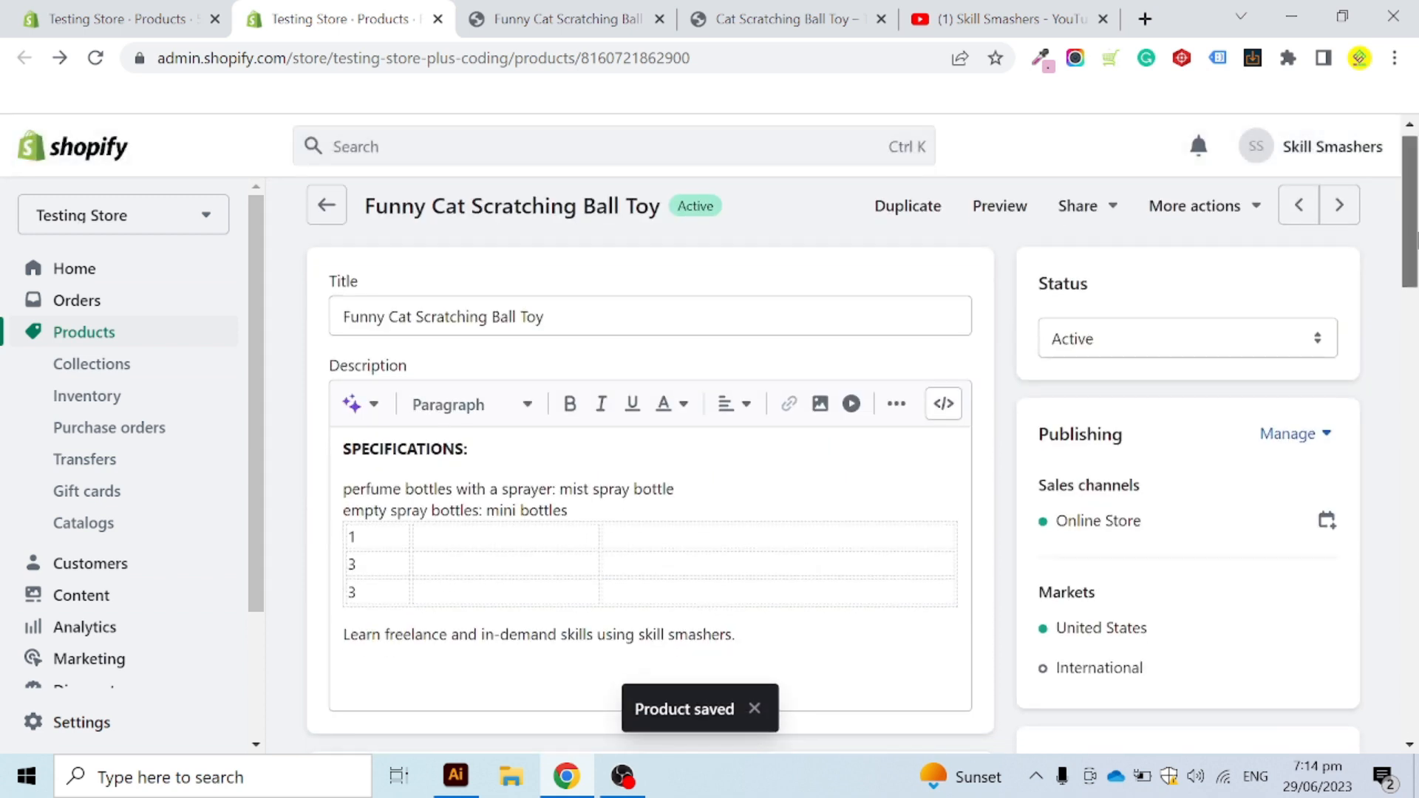
scroll(975, 515, "down", 12)
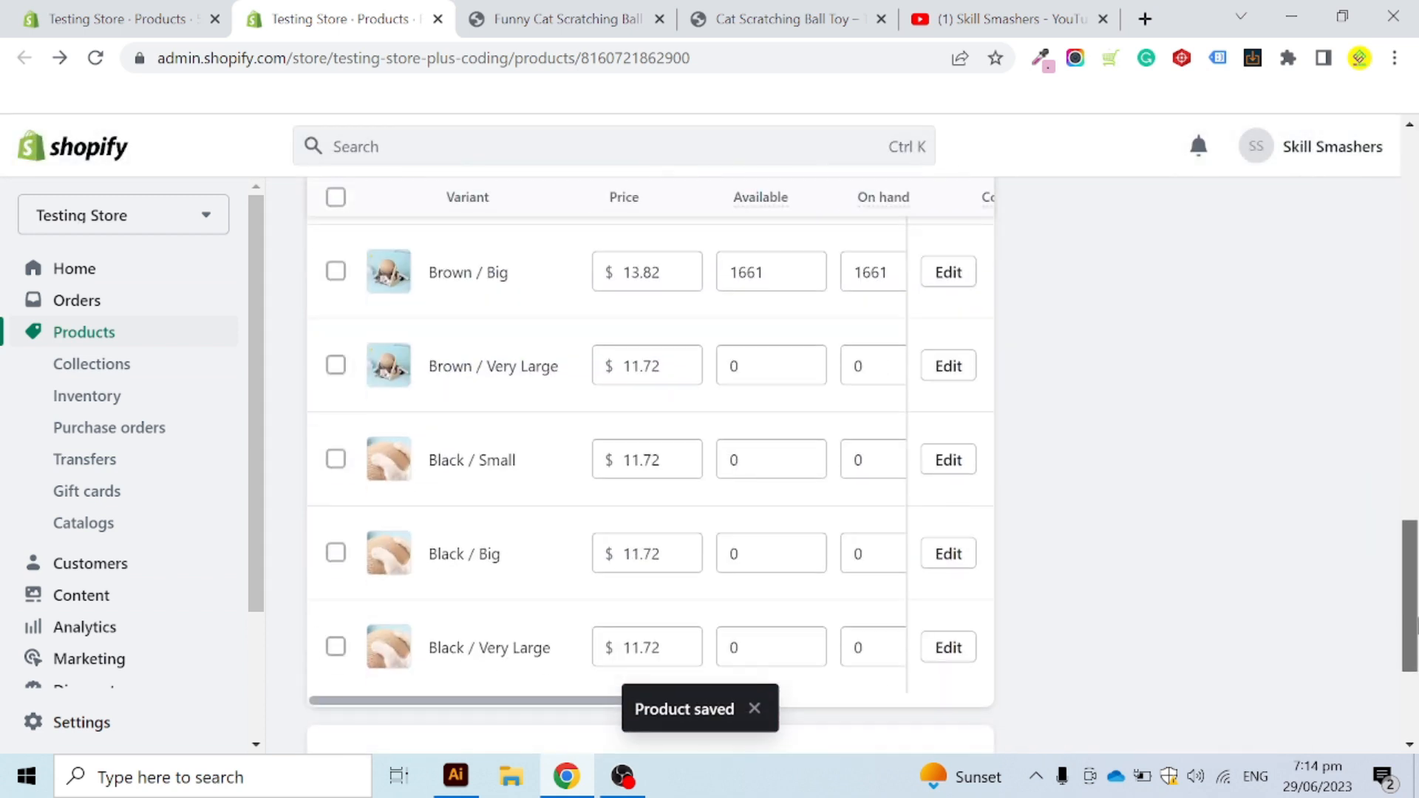
scroll(974, 515, "up", 3)
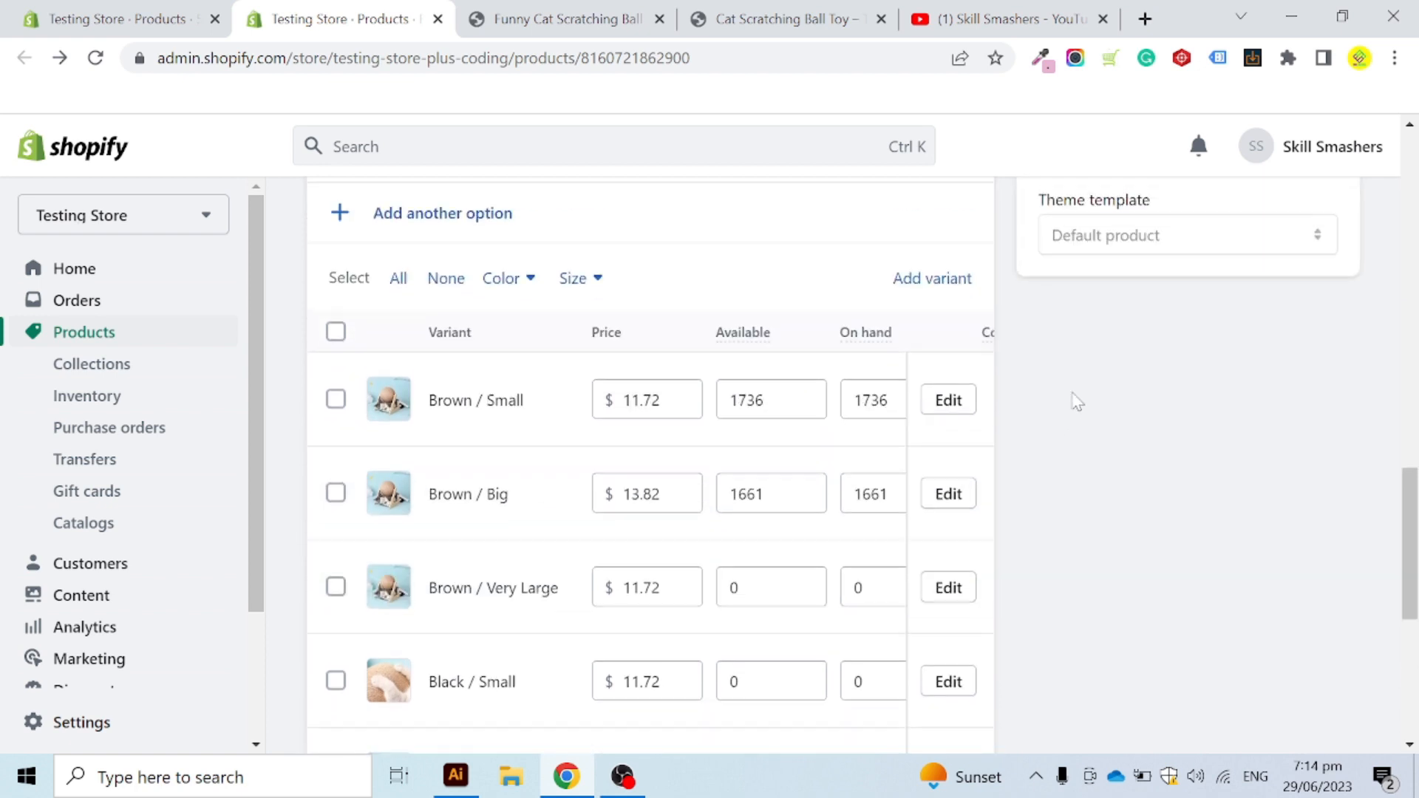
scroll(545, 491, "down", 2)
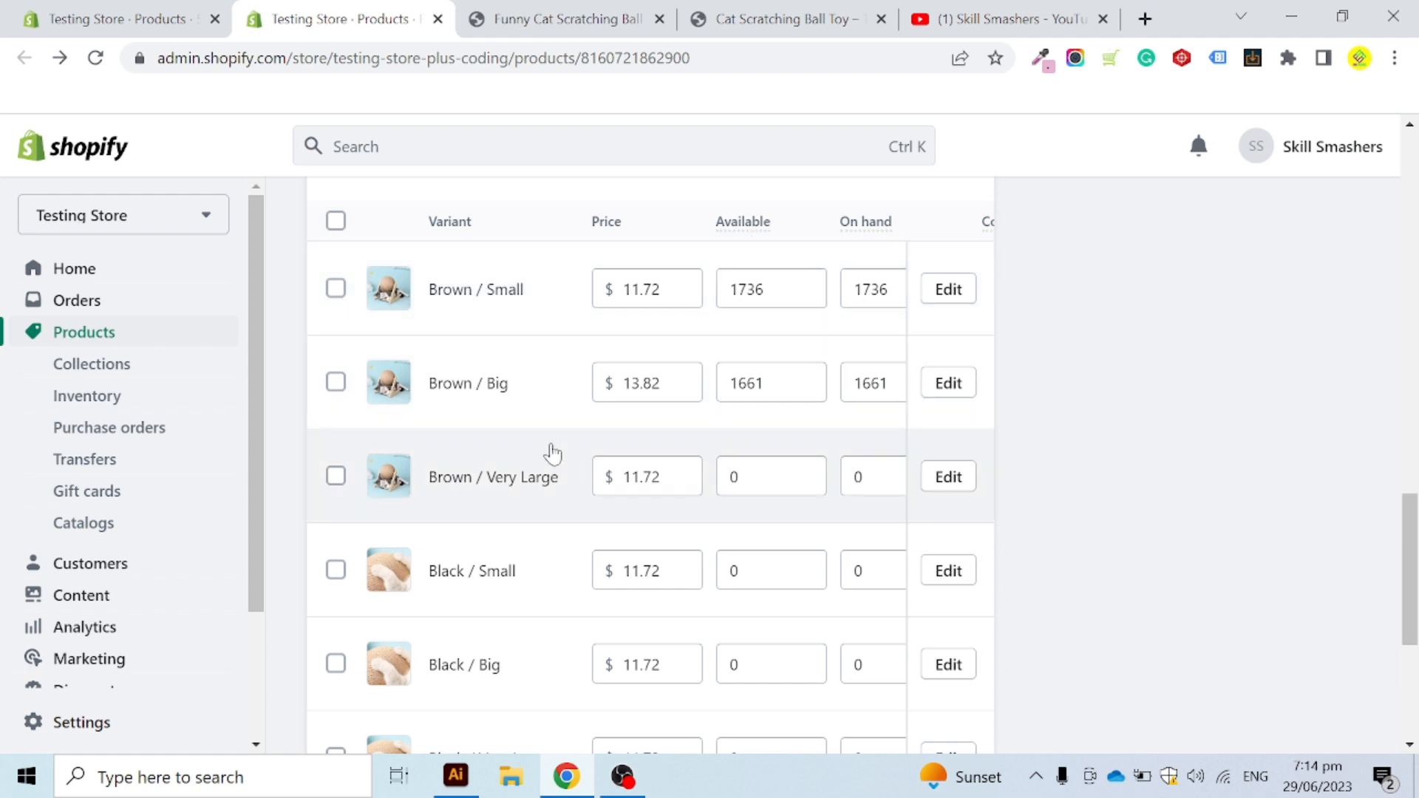
scroll(443, 399, "up", 2)
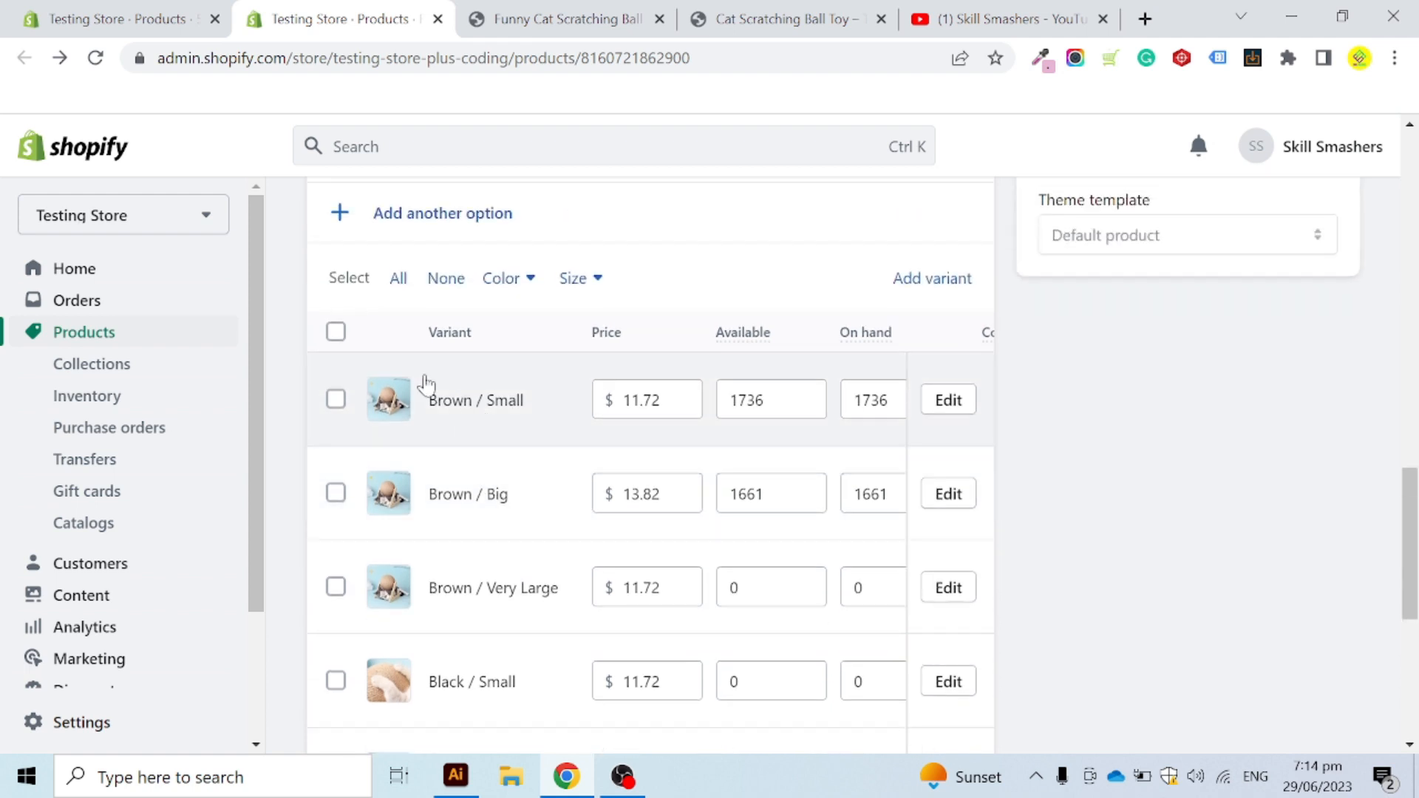
left_click(338, 334)
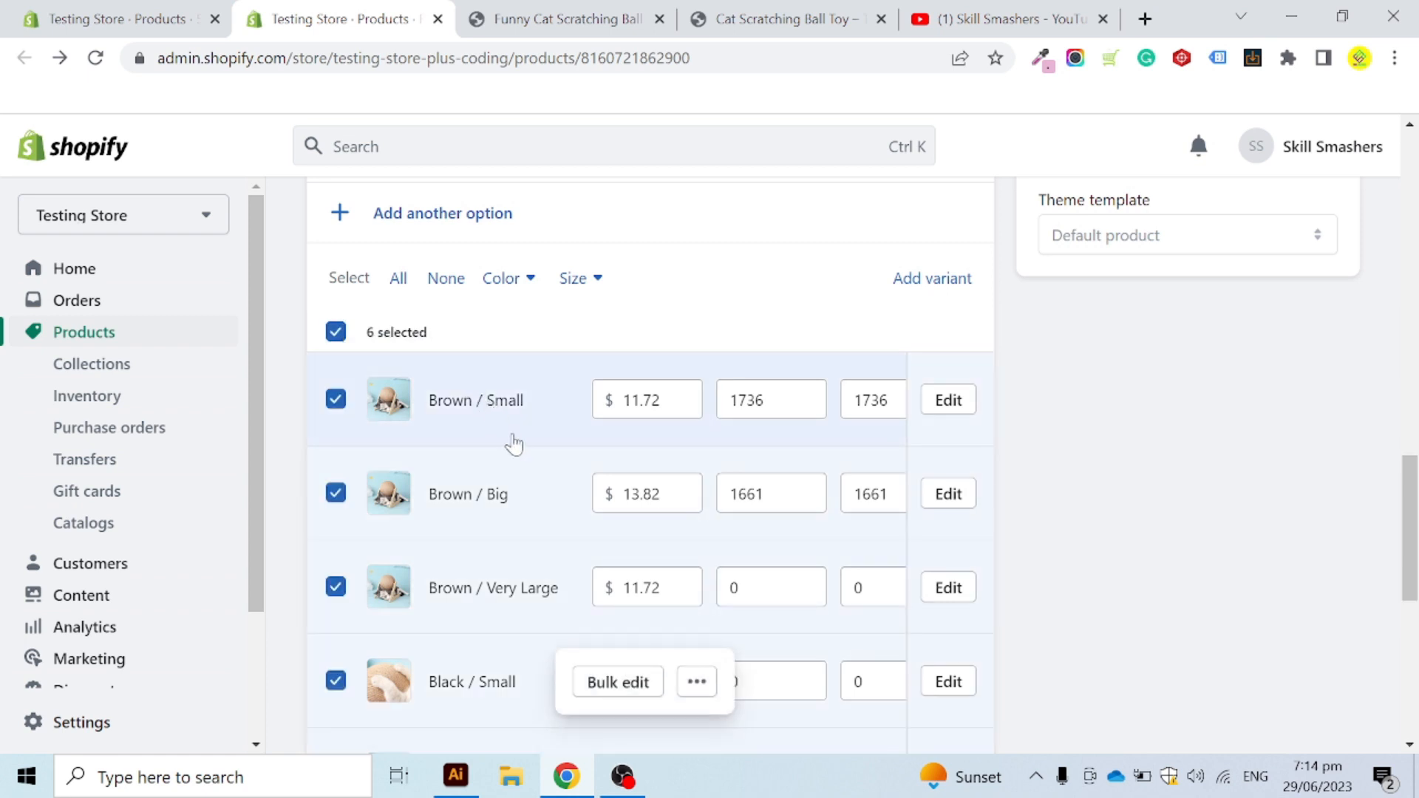
scroll(510, 458, "down", 2)
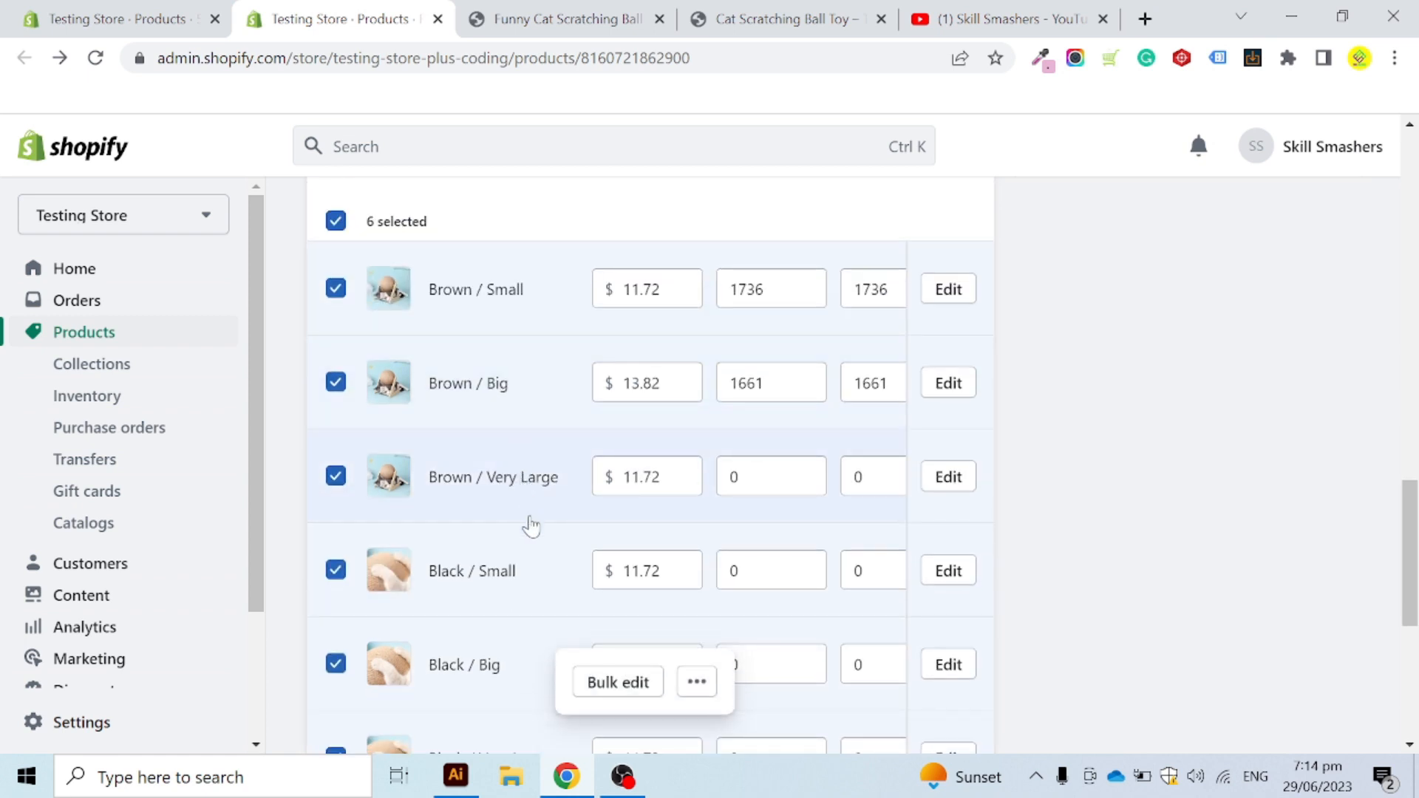
left_click(338, 223)
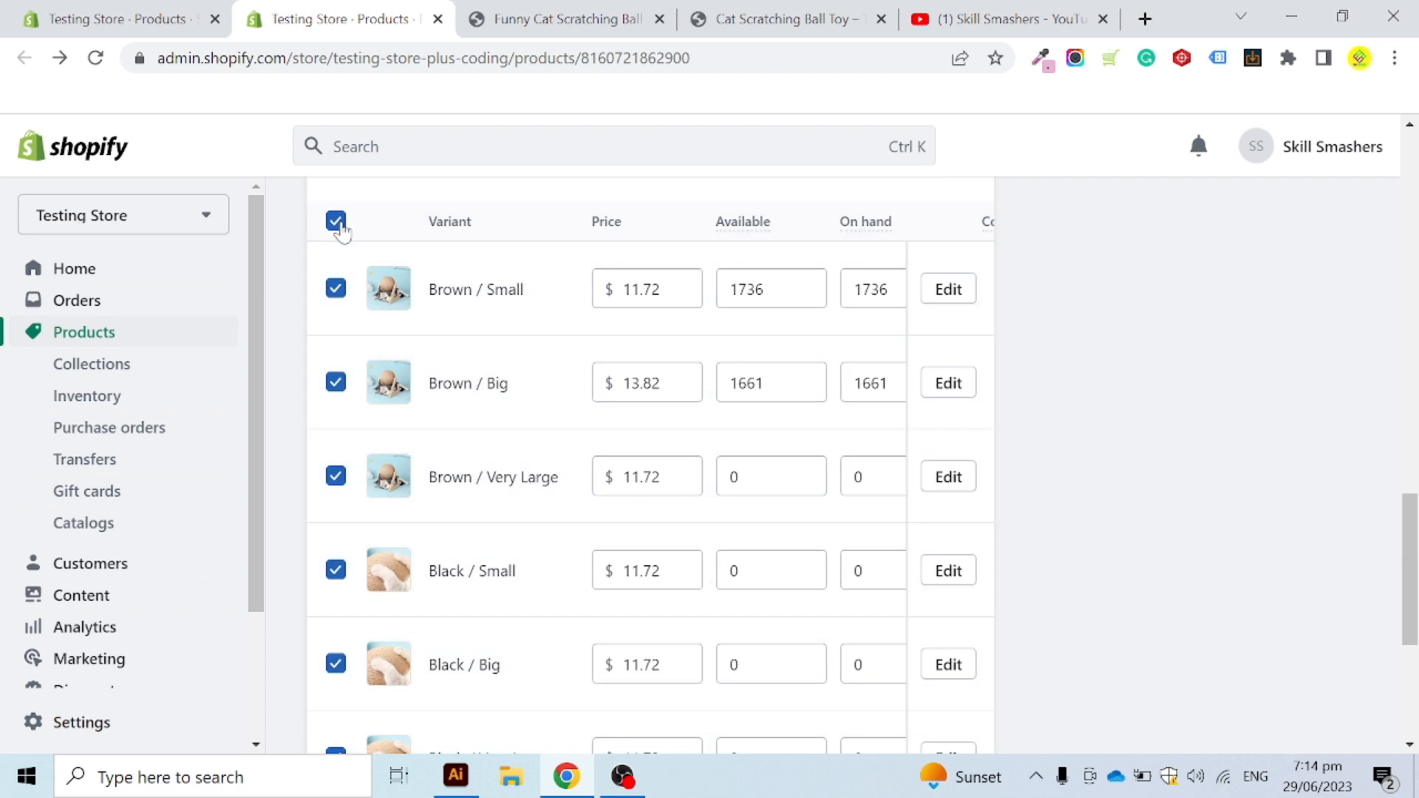
Step: Select the Brown / Big and Brown / Very Large variants and examine the further actions available for the selection
scroll(353, 469, "down", 2)
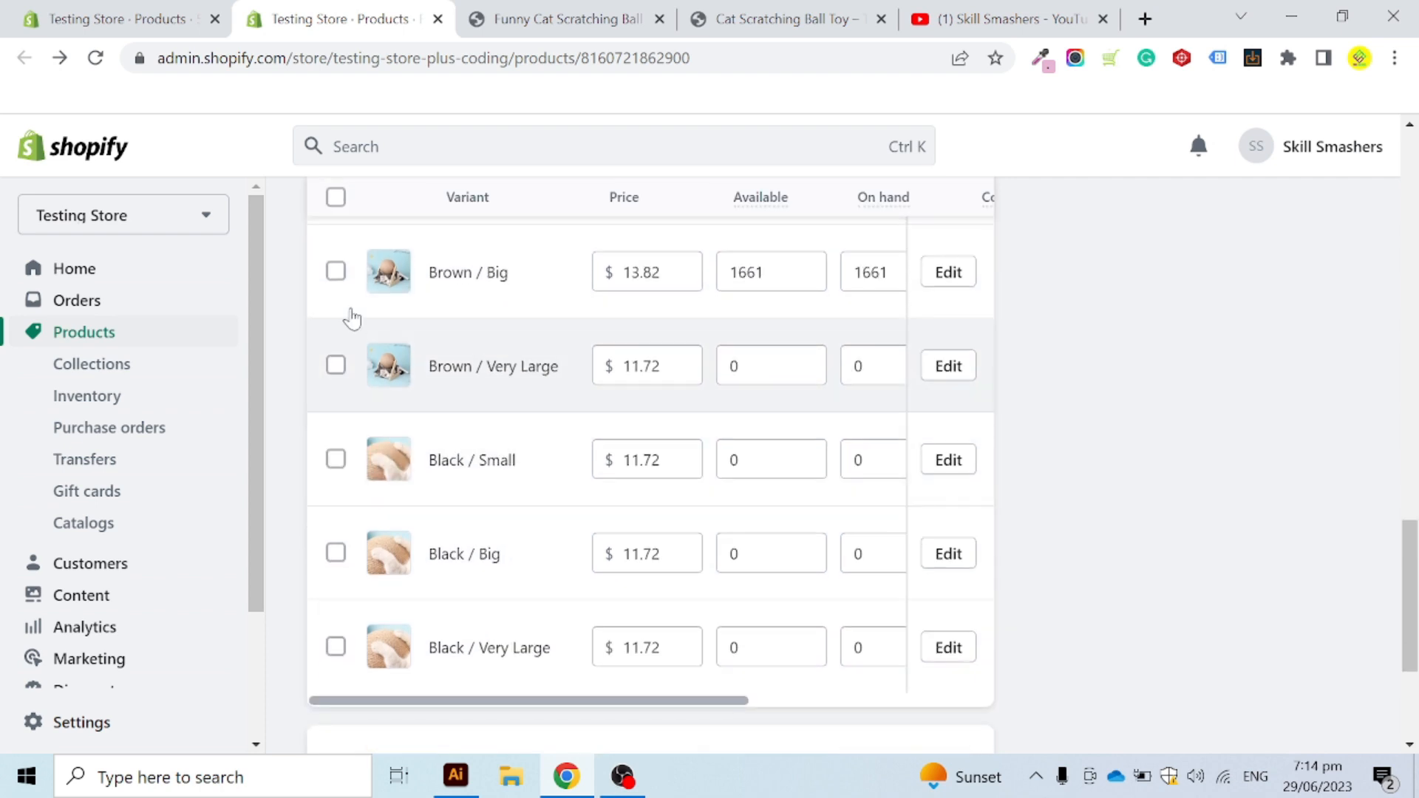
left_click(337, 271)
left_click(336, 325)
scroll(460, 393, "up", 2)
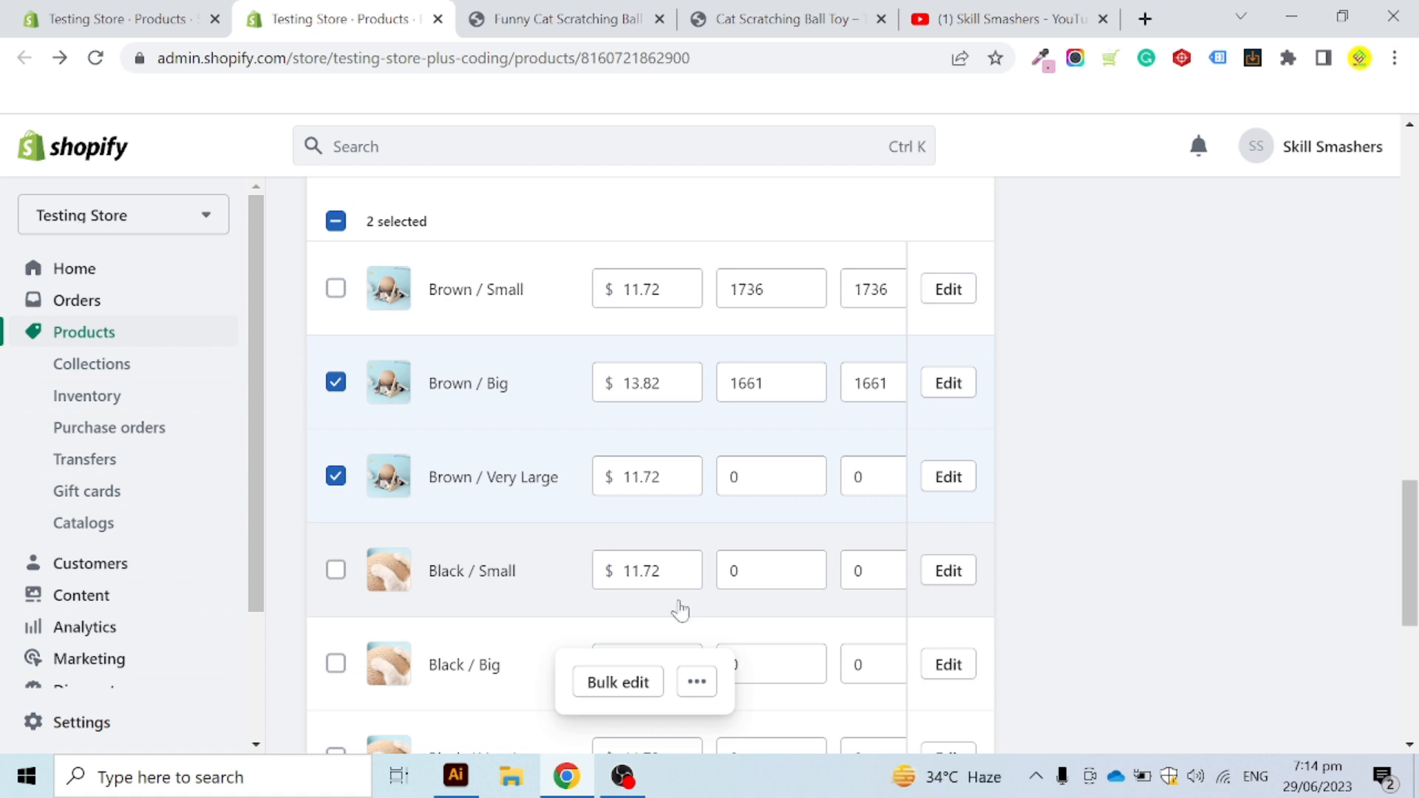
left_click(693, 684)
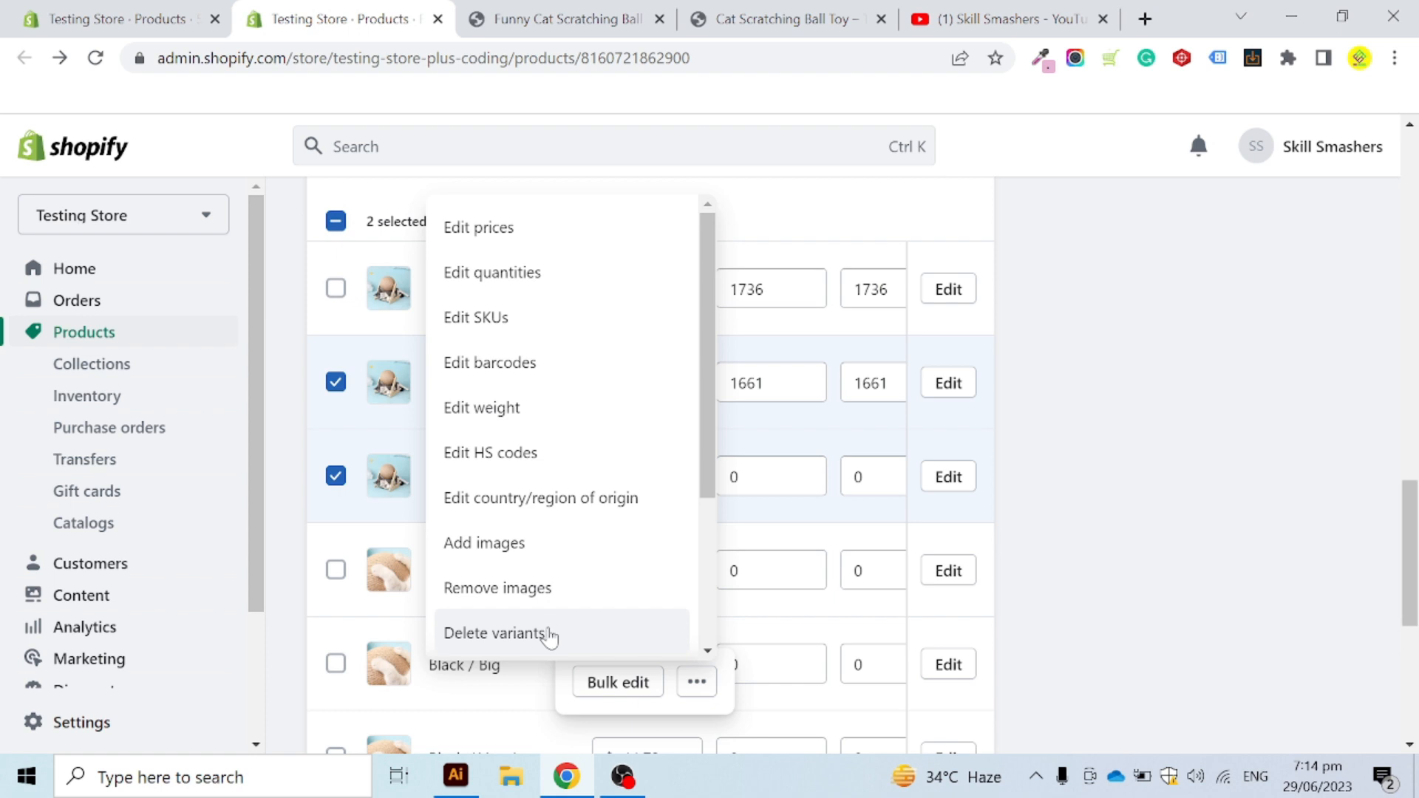
left_click(1093, 427)
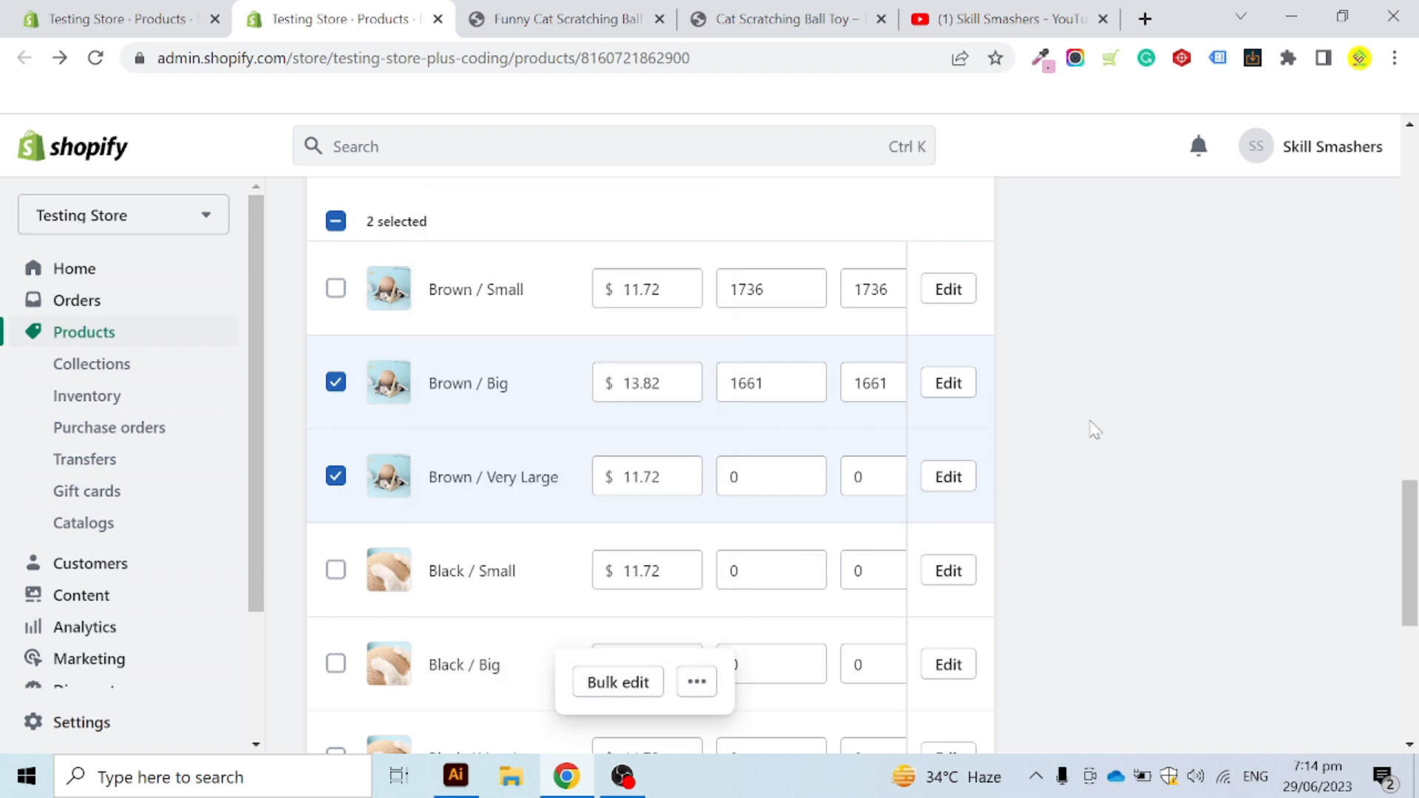
Step: Select all variants of the product and apply a price of $20 to every one of them
left_click(336, 221)
scroll(339, 317, "up", 2)
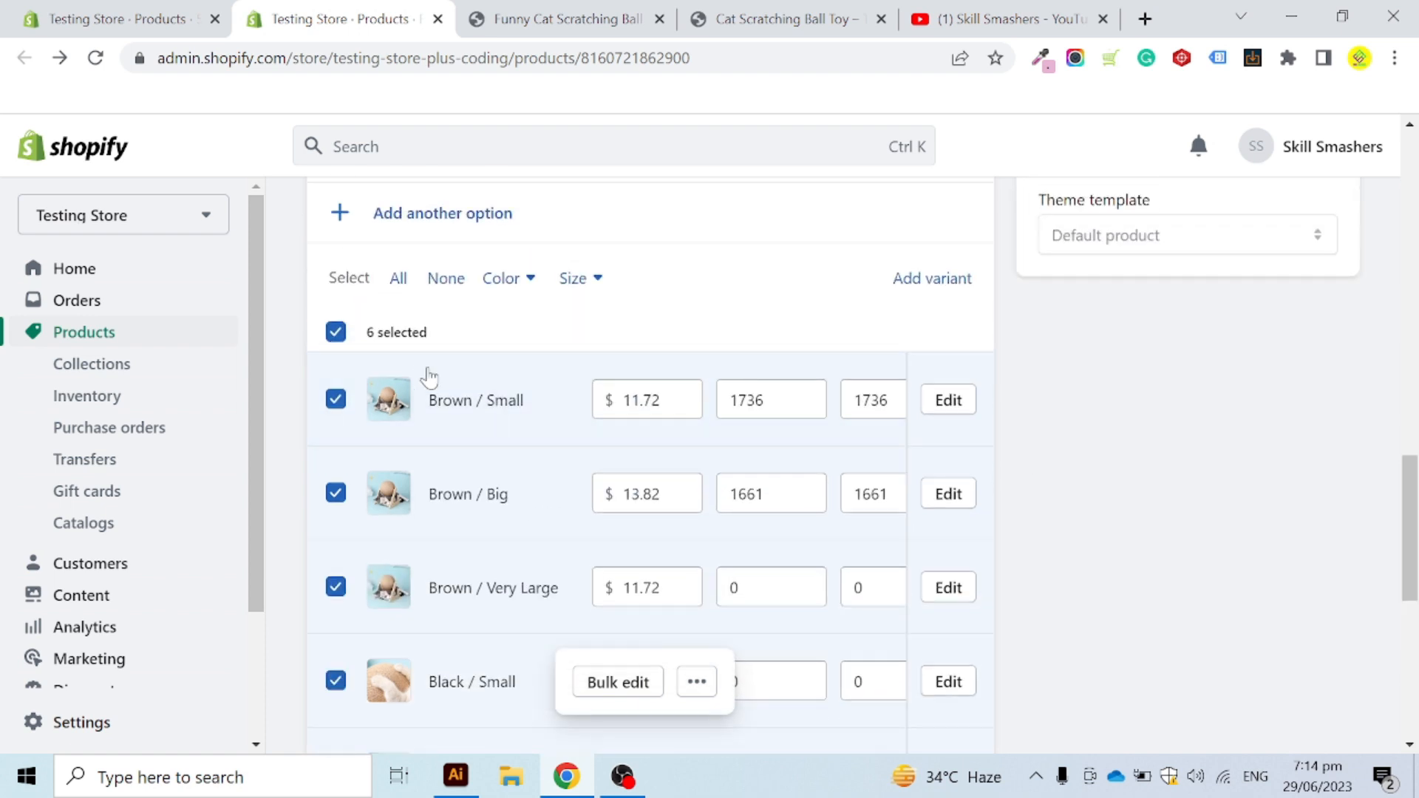
scroll(681, 561, "down", 1)
left_click(697, 681)
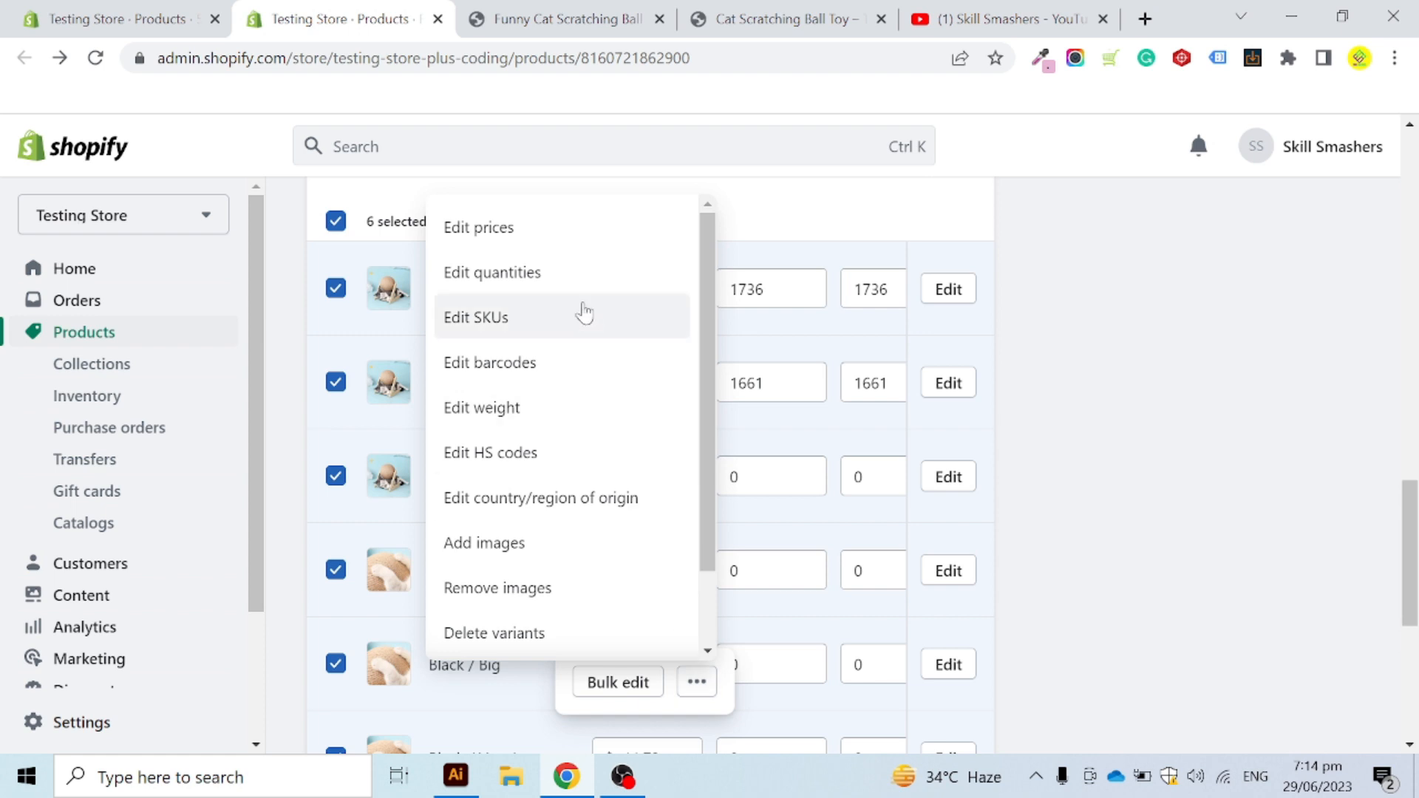
left_click(543, 236)
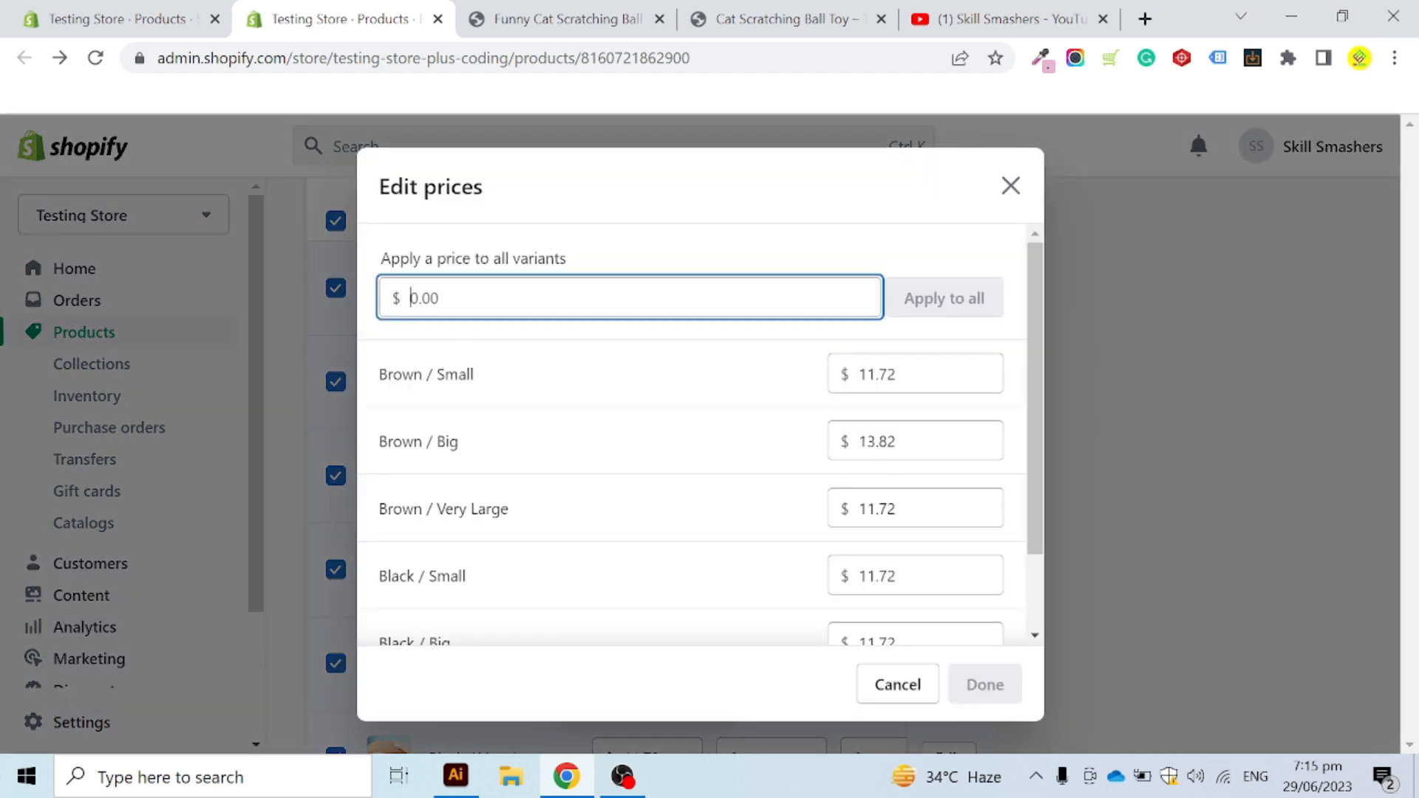
type("20")
left_click(959, 298)
scroll(701, 437, "down", 3)
left_click(985, 684)
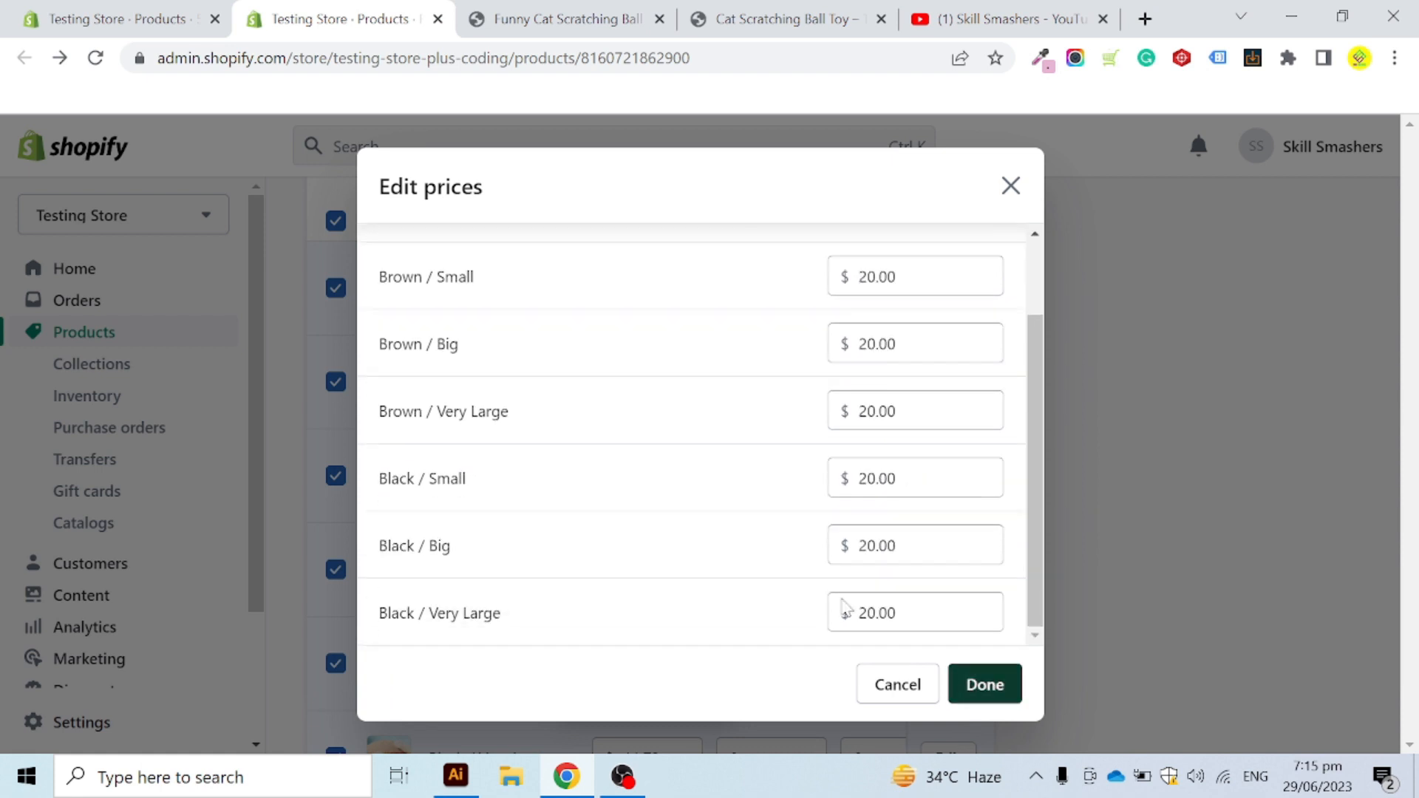
Step: Check the prices in the variants table and save the product
scroll(651, 443, "down", 2)
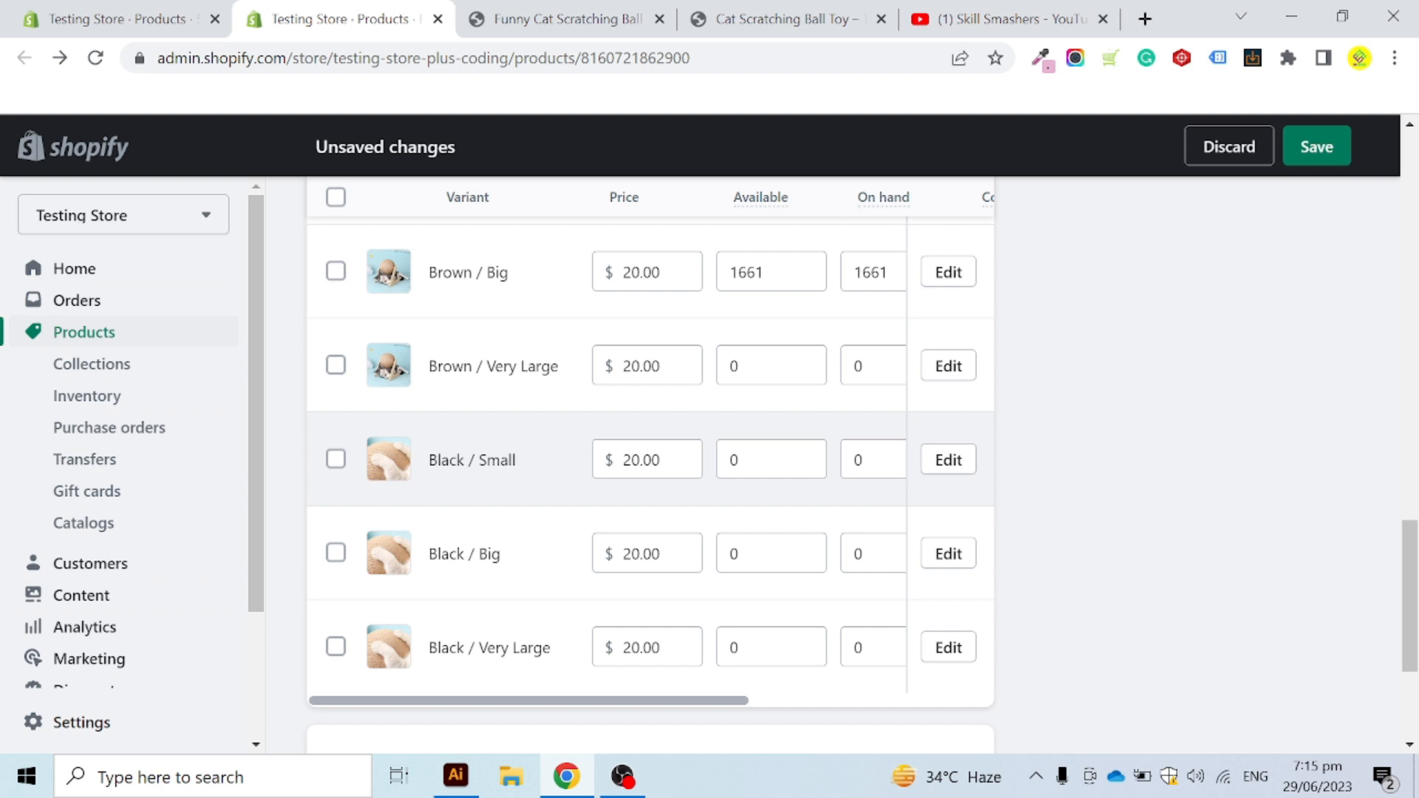
scroll(651, 444, "up", 2)
scroll(665, 281, "up", 2)
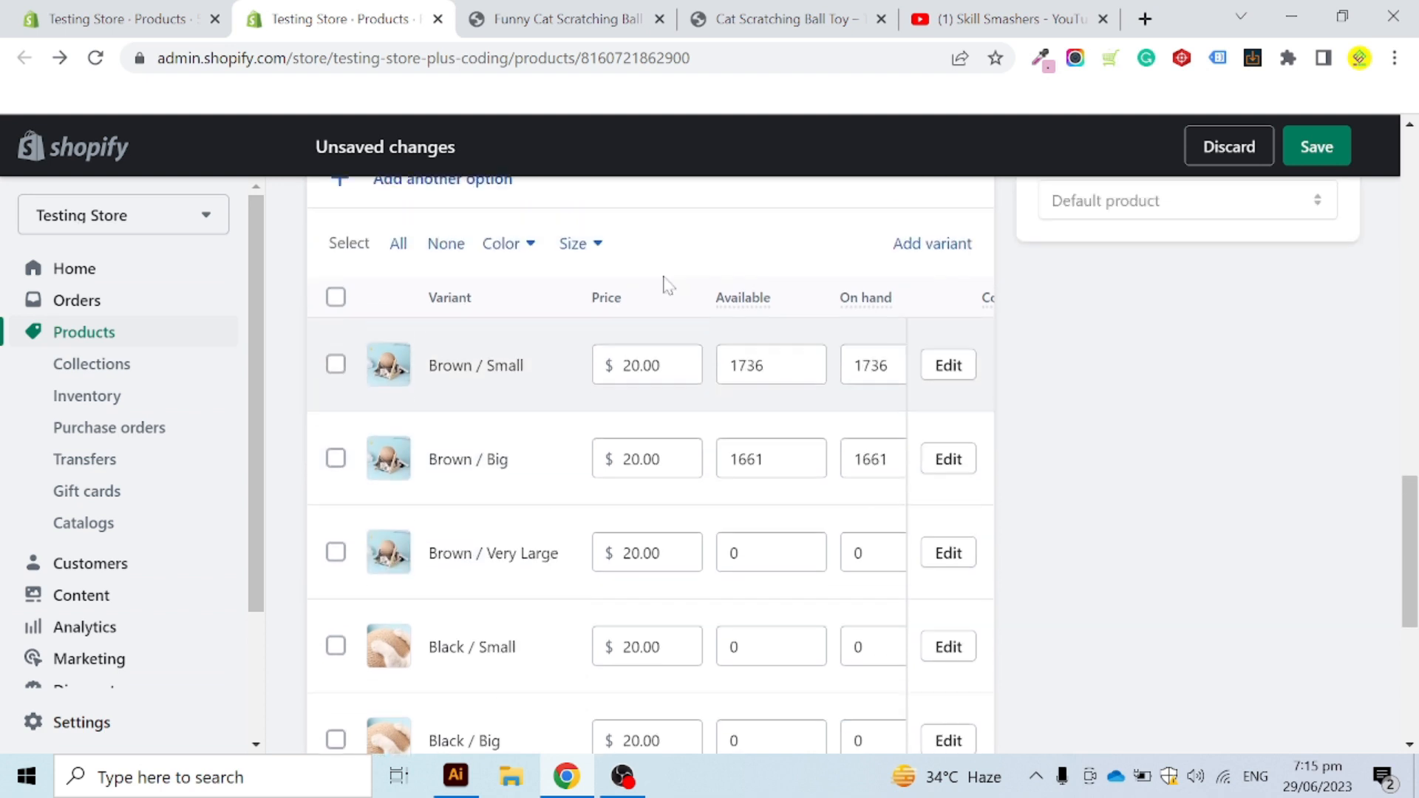
left_click(1301, 152)
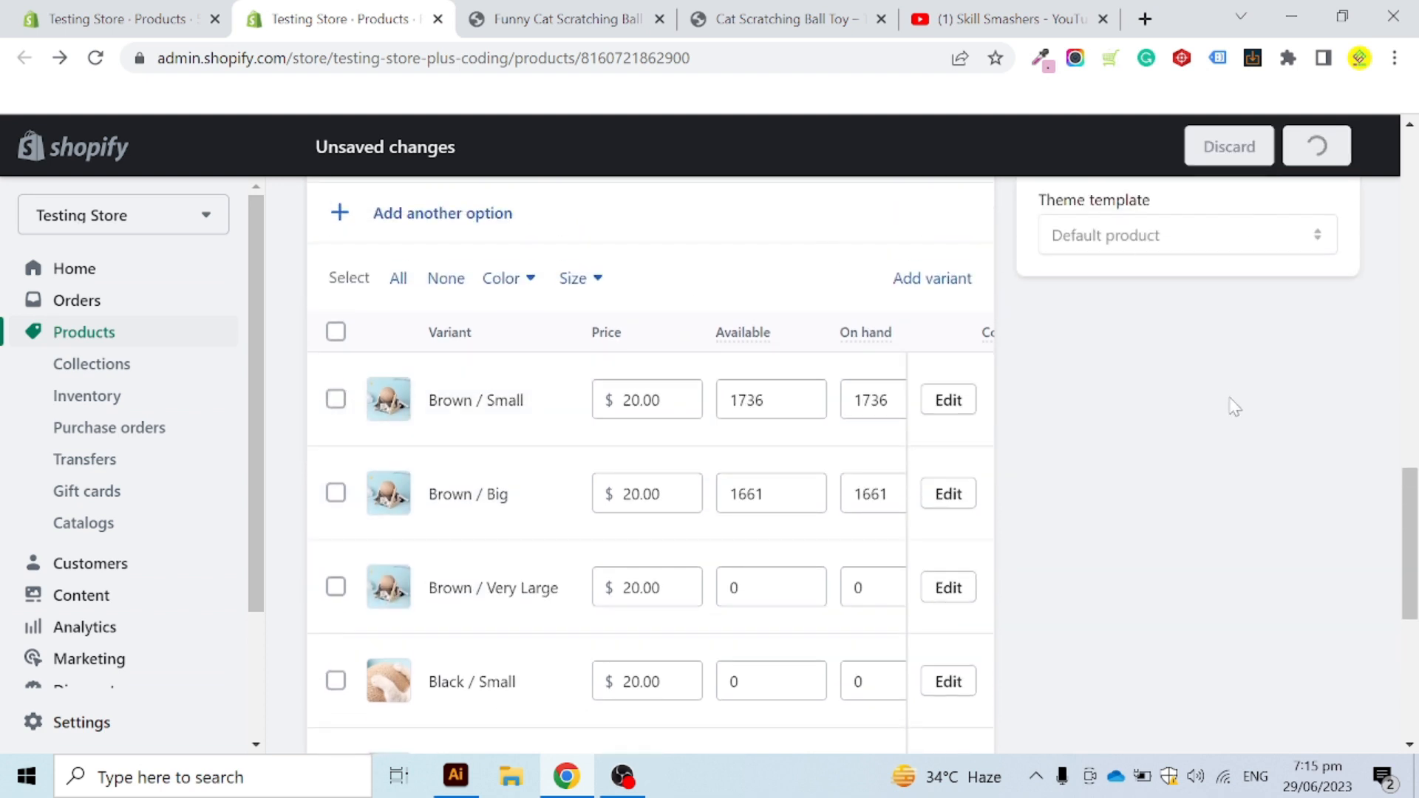
Step: Open all of the product's variants together in the bulk editor
scroll(402, 264, "down", 2)
left_click(335, 237)
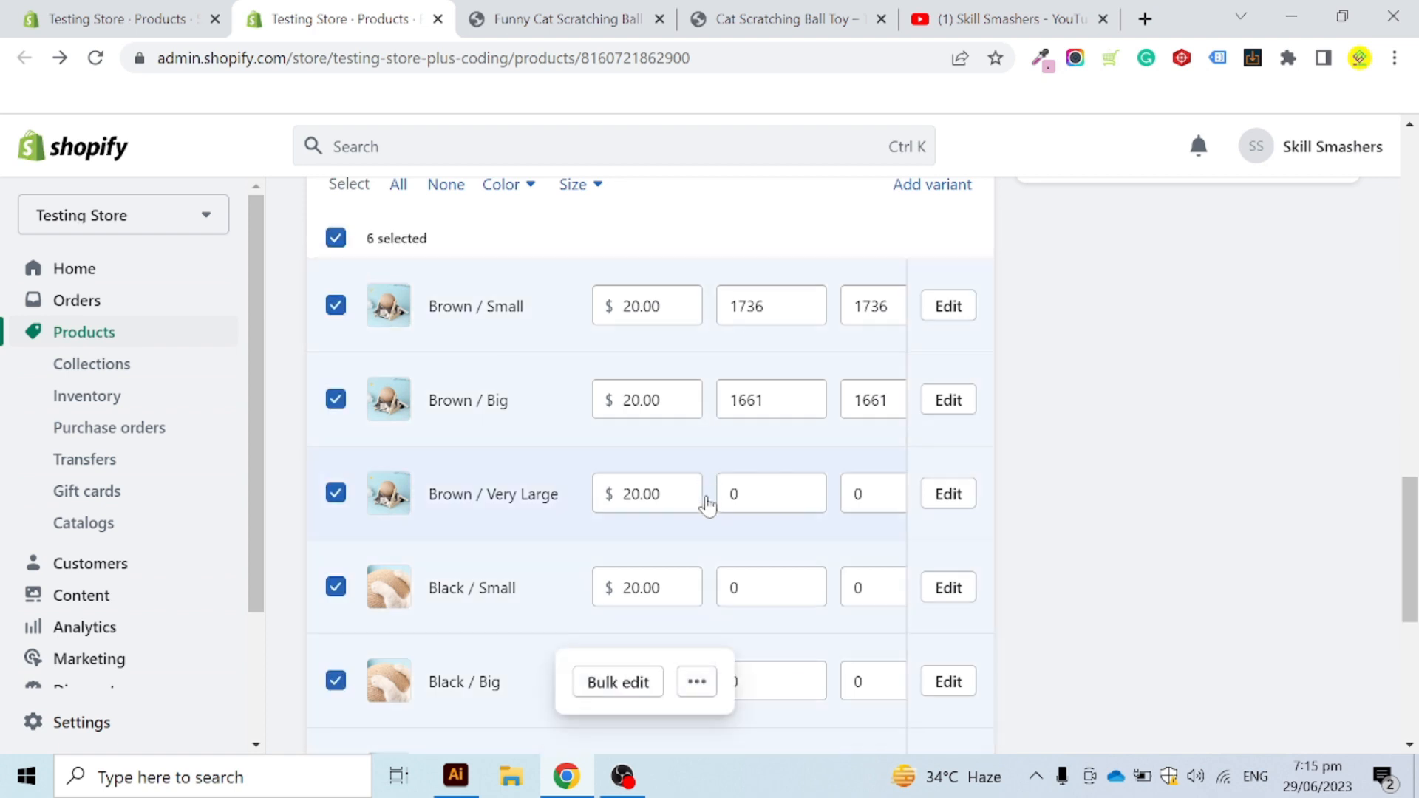
left_click(617, 687)
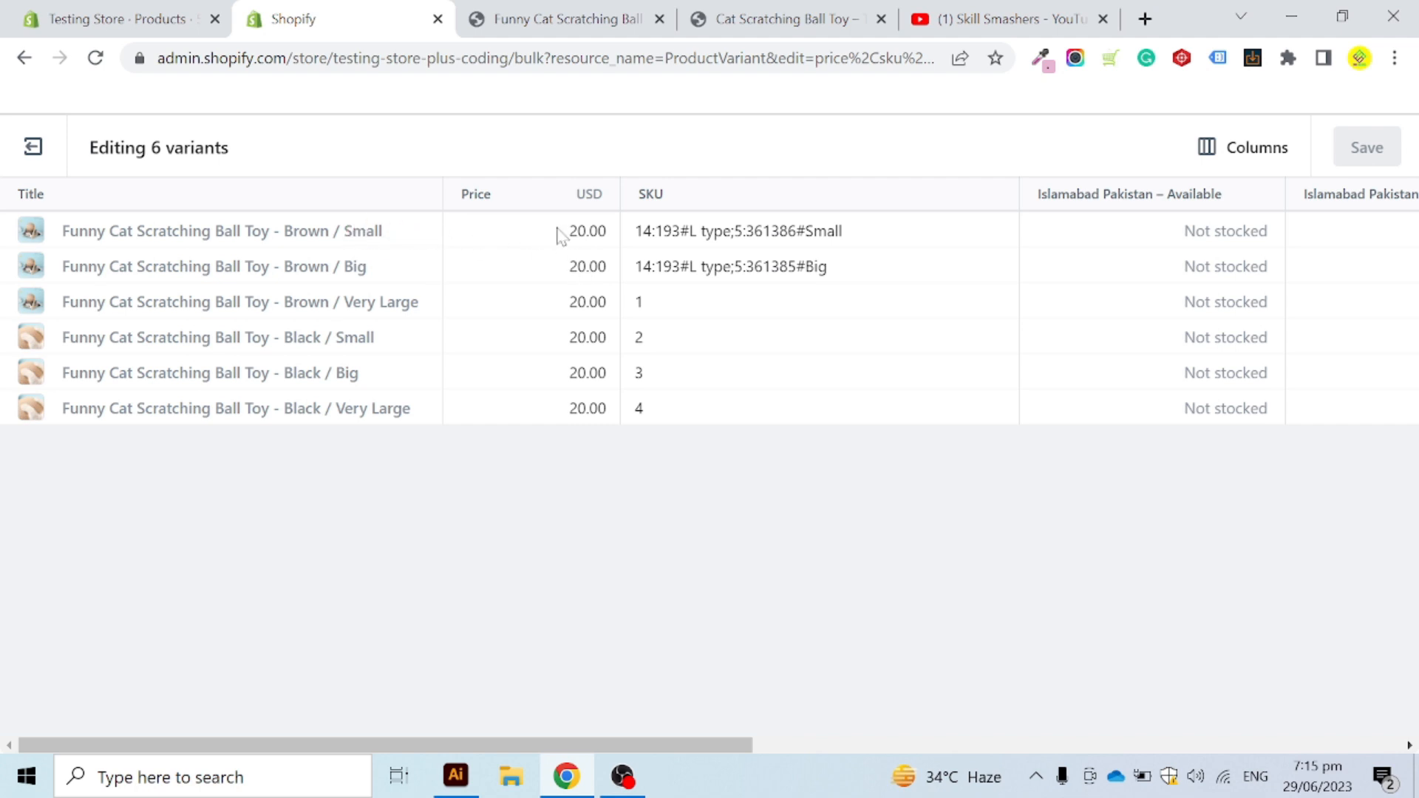
Step: Set the price of all variants from Brown / Small through Black / Very Large to 26 at once
left_click(595, 231)
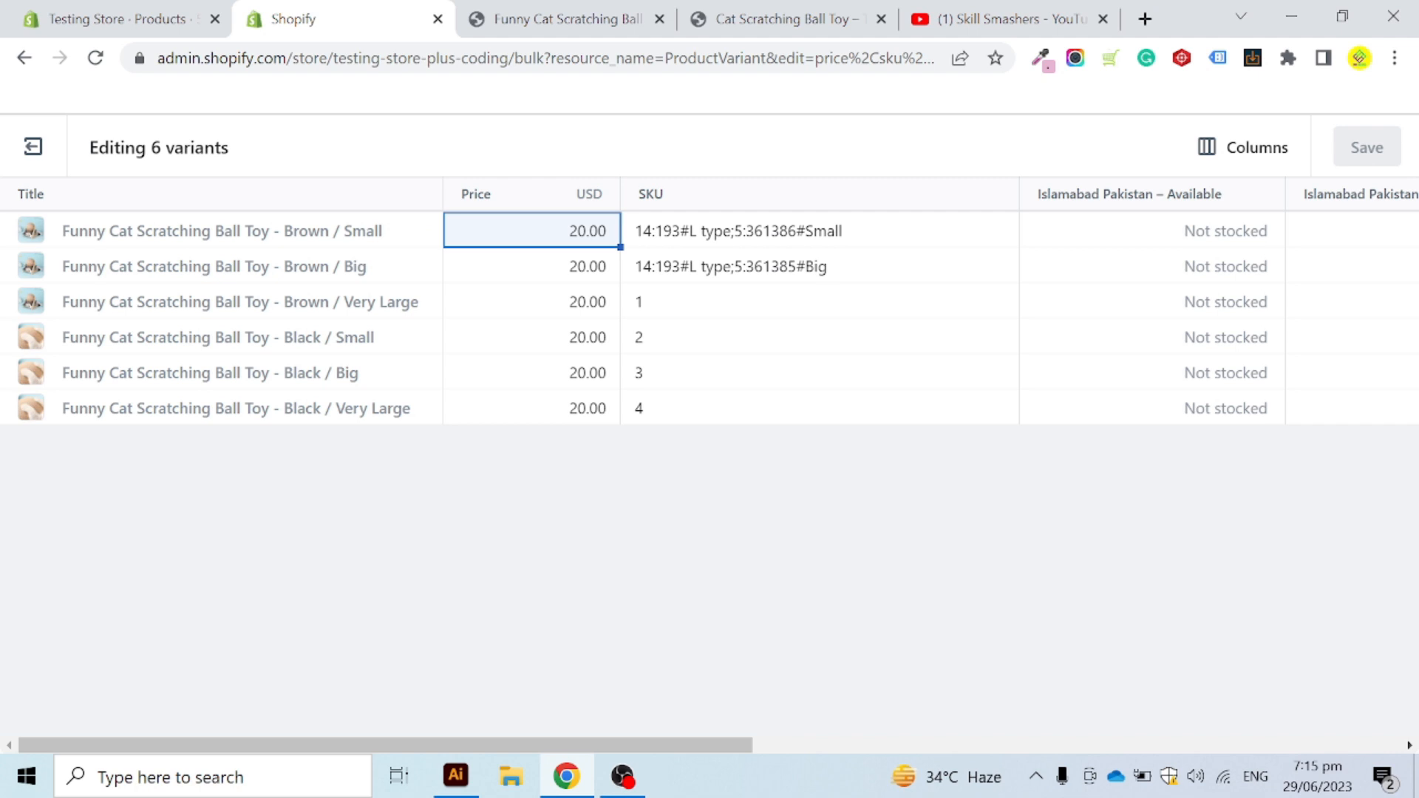
left_click(586, 276)
left_click(610, 375)
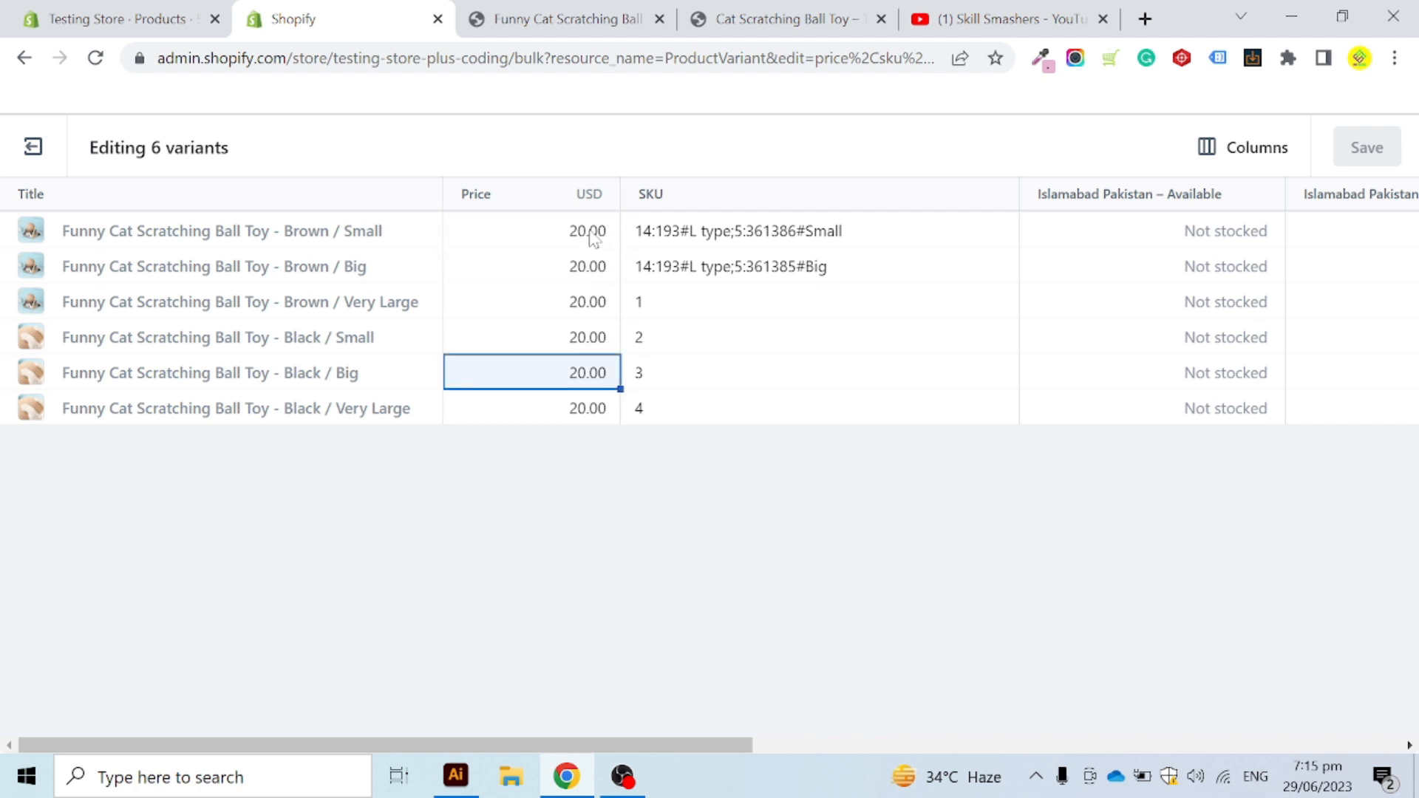
left_click(594, 235)
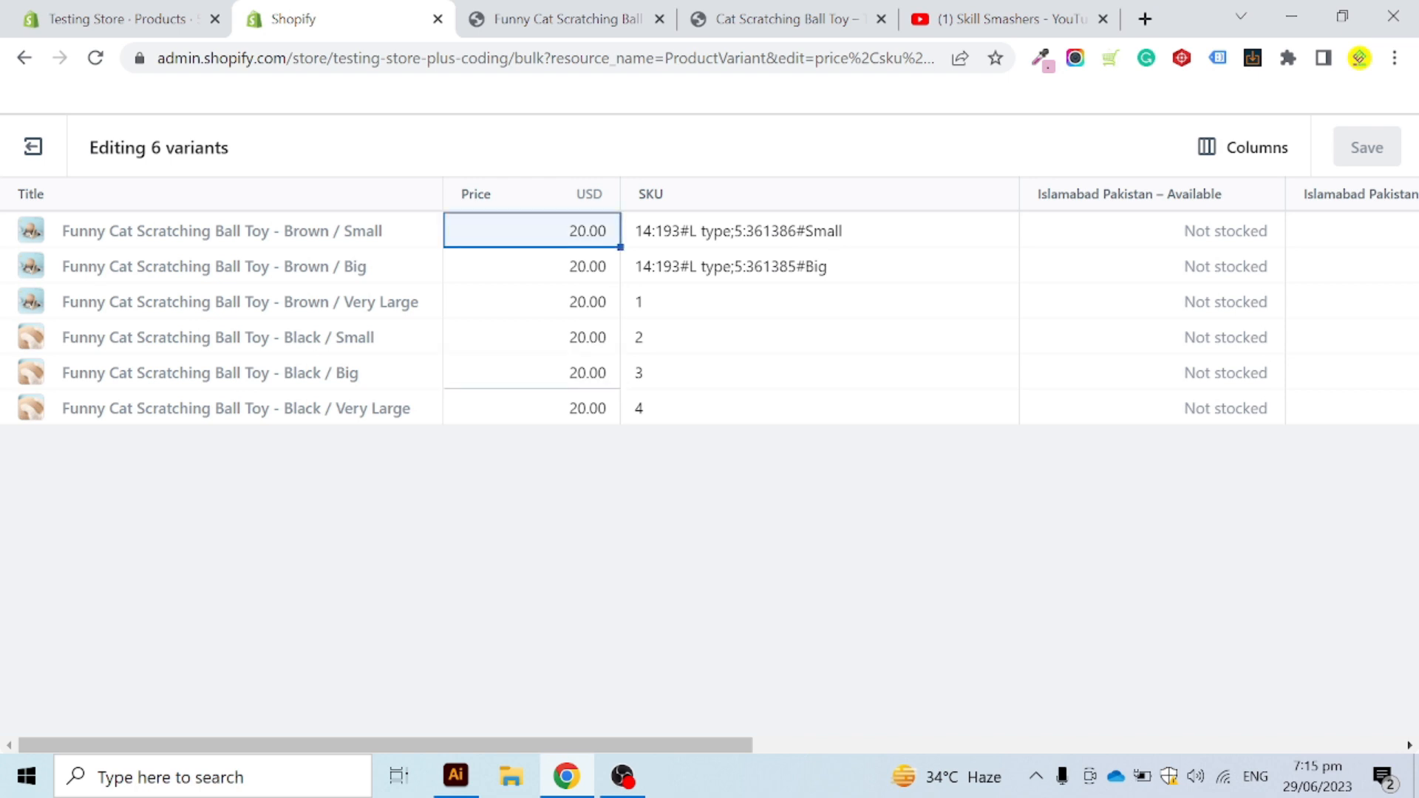
left_click(591, 414, "shift")
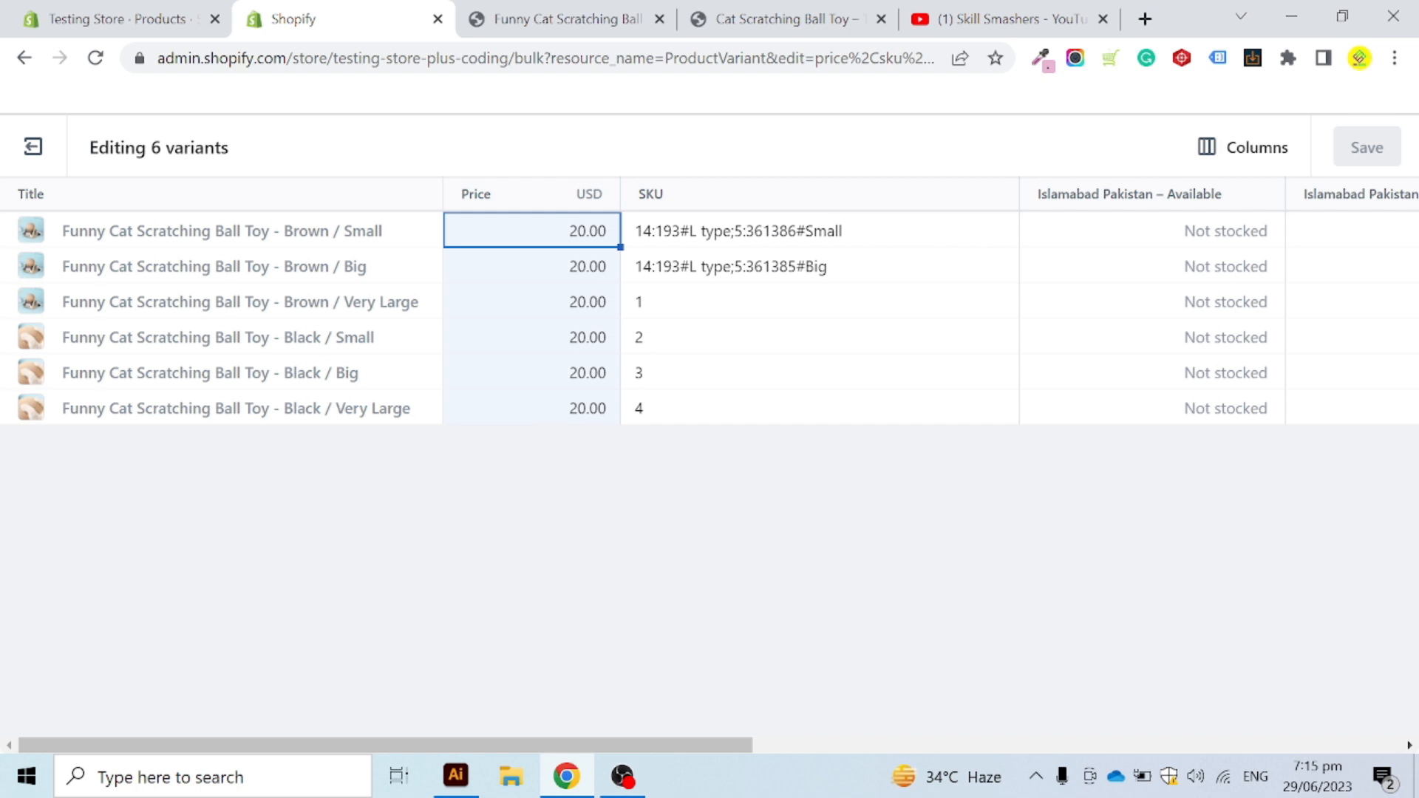
type("26")
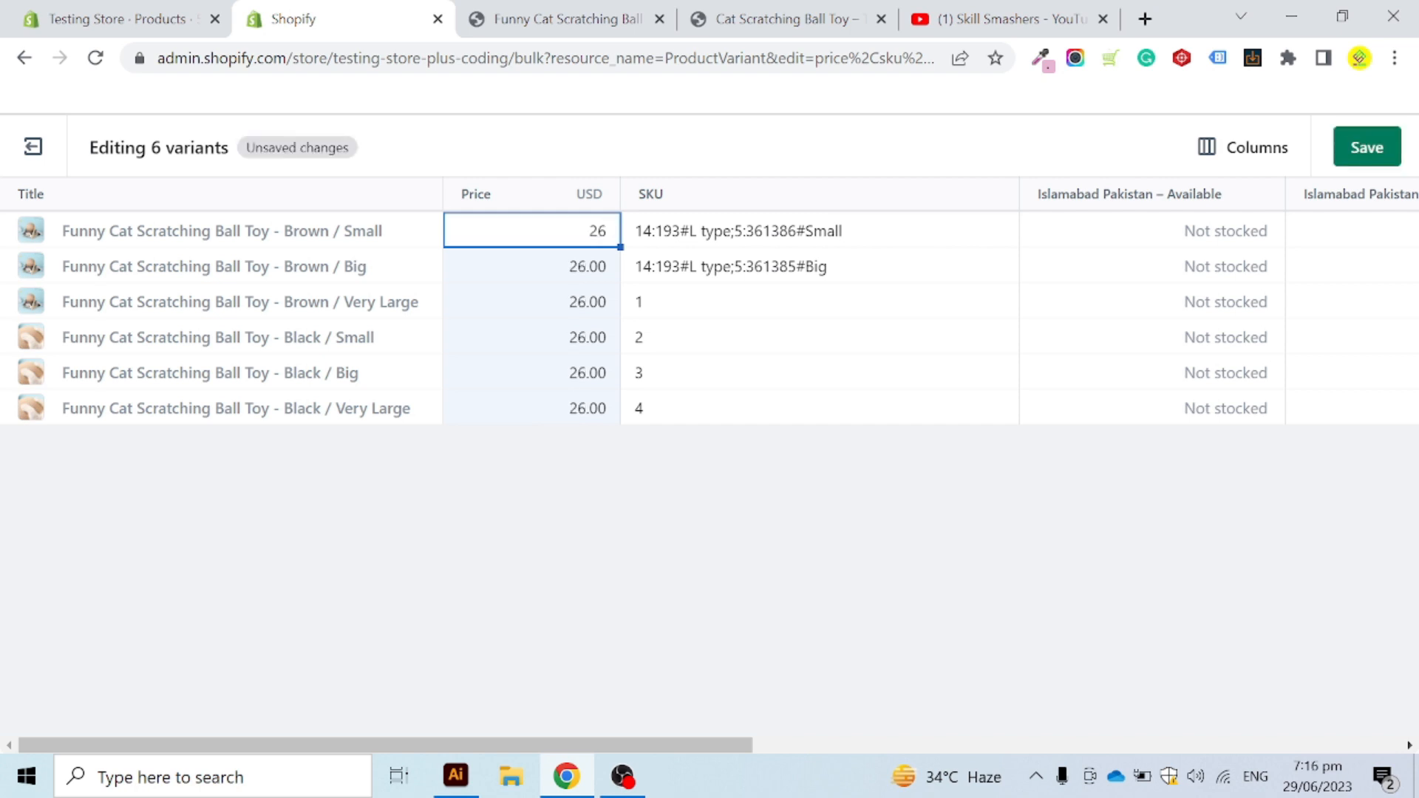
left_click(679, 506)
Step: Add the Compare-at price column to the variants' bulk editing table
left_click_drag(685, 744, 627, 739)
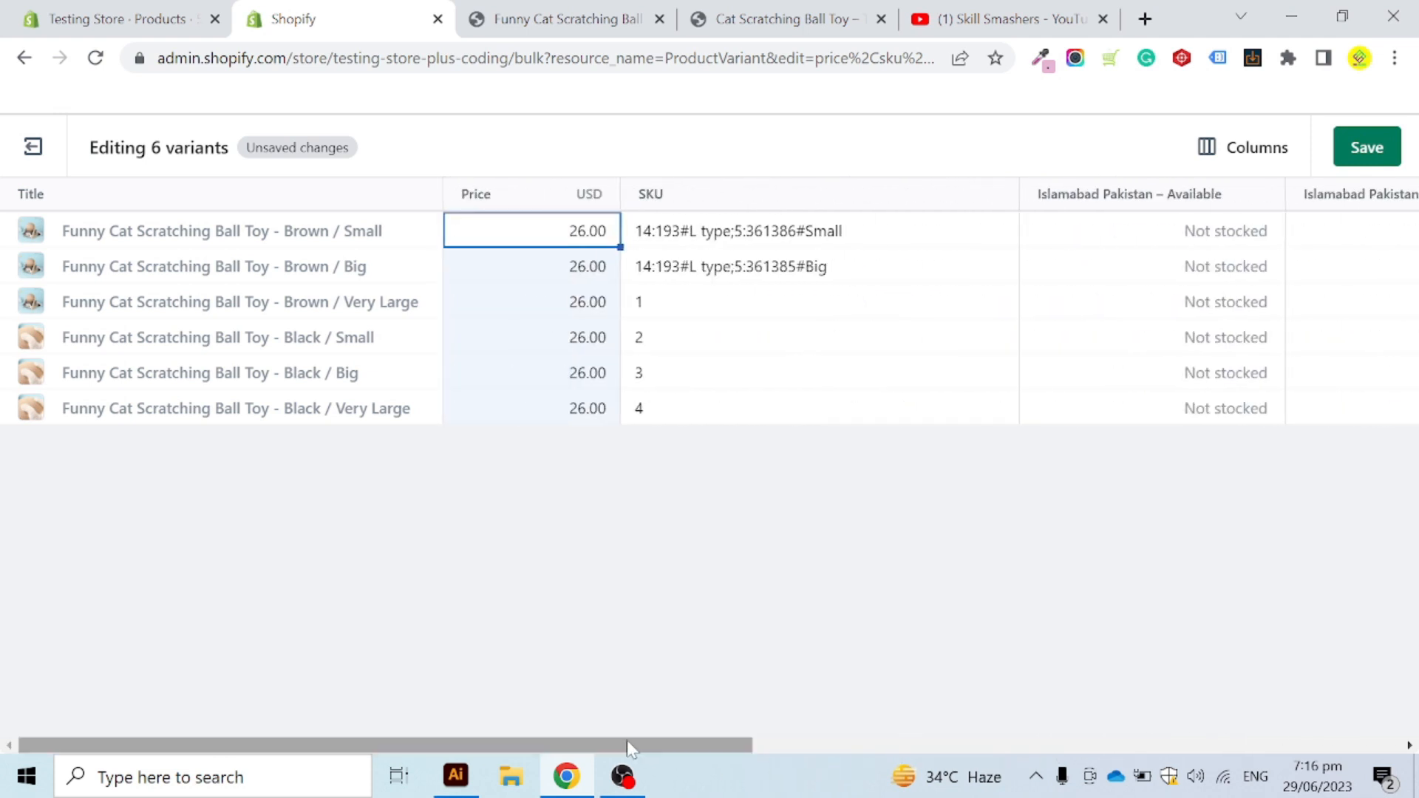
left_click(1214, 148)
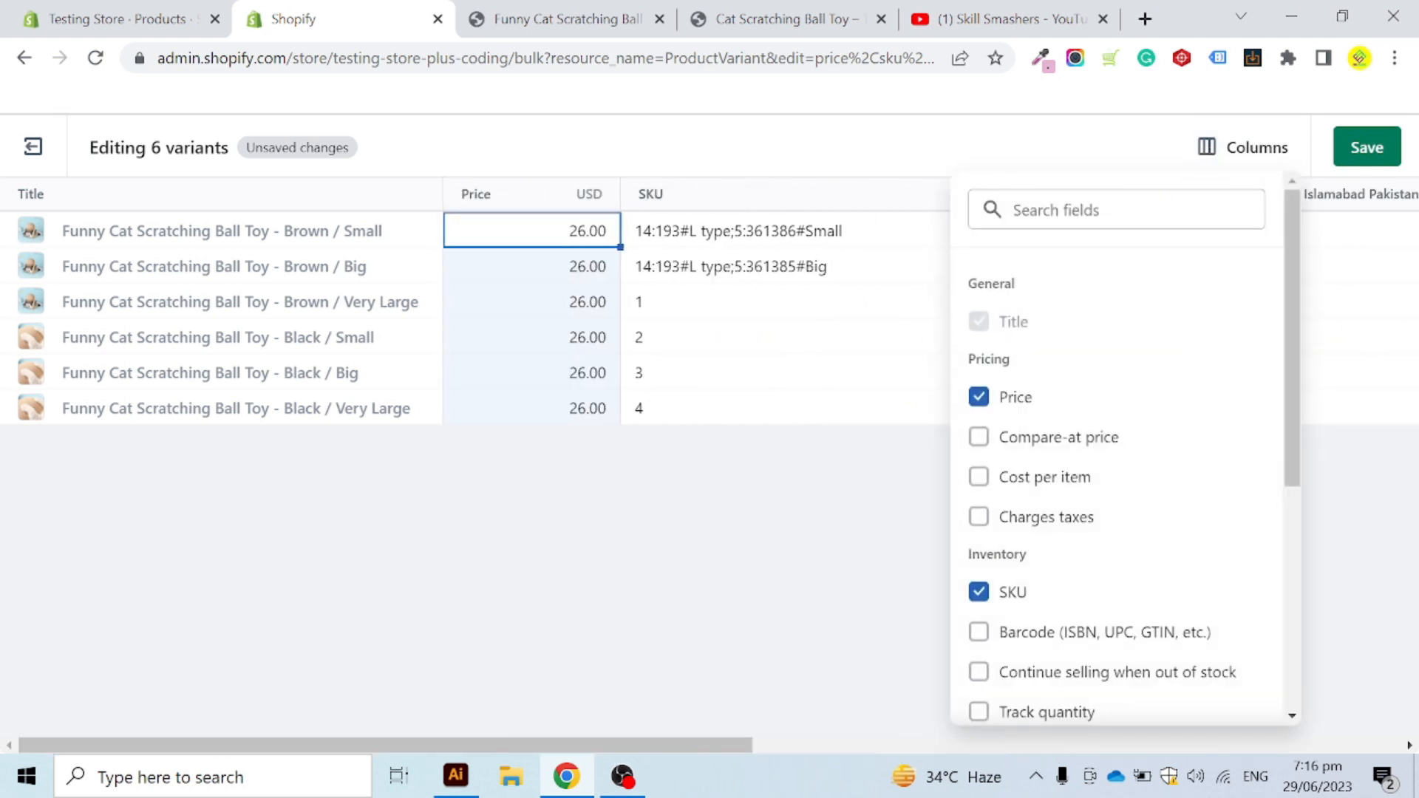
left_click(993, 447)
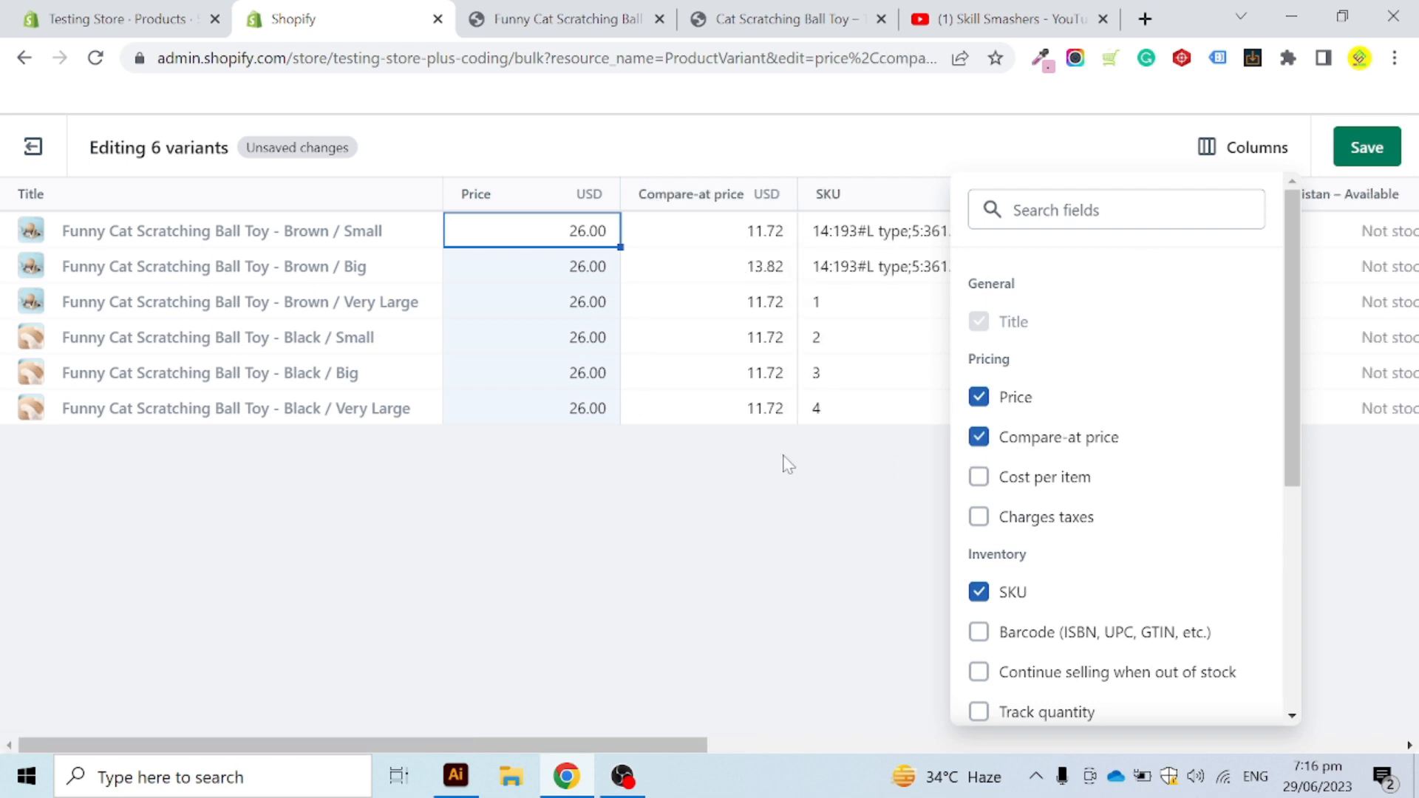
Step: Set the compare-at price of all variants from Brown / Small through Black / Very Large to 35 at once
left_click(786, 462)
left_click(750, 241)
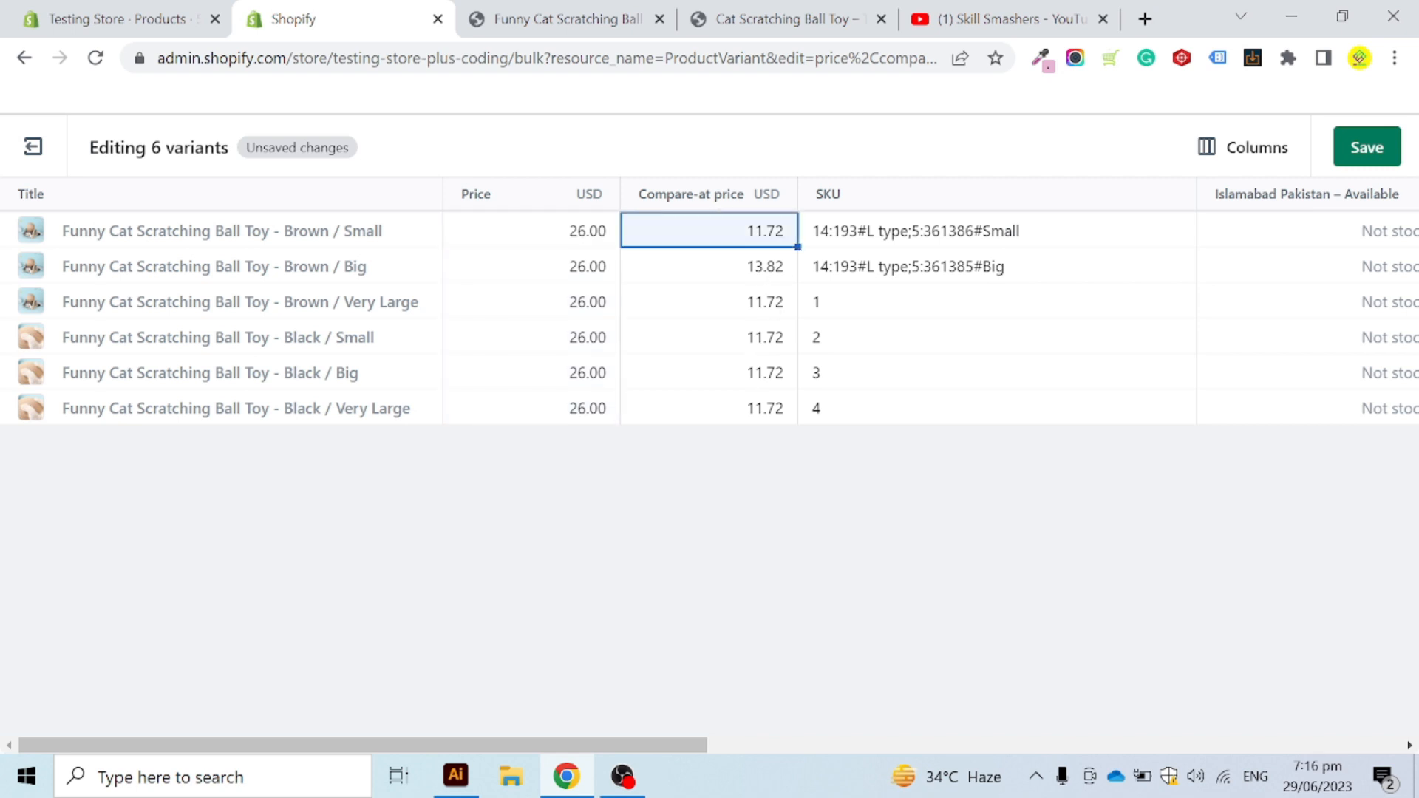
left_click(758, 411, "shift")
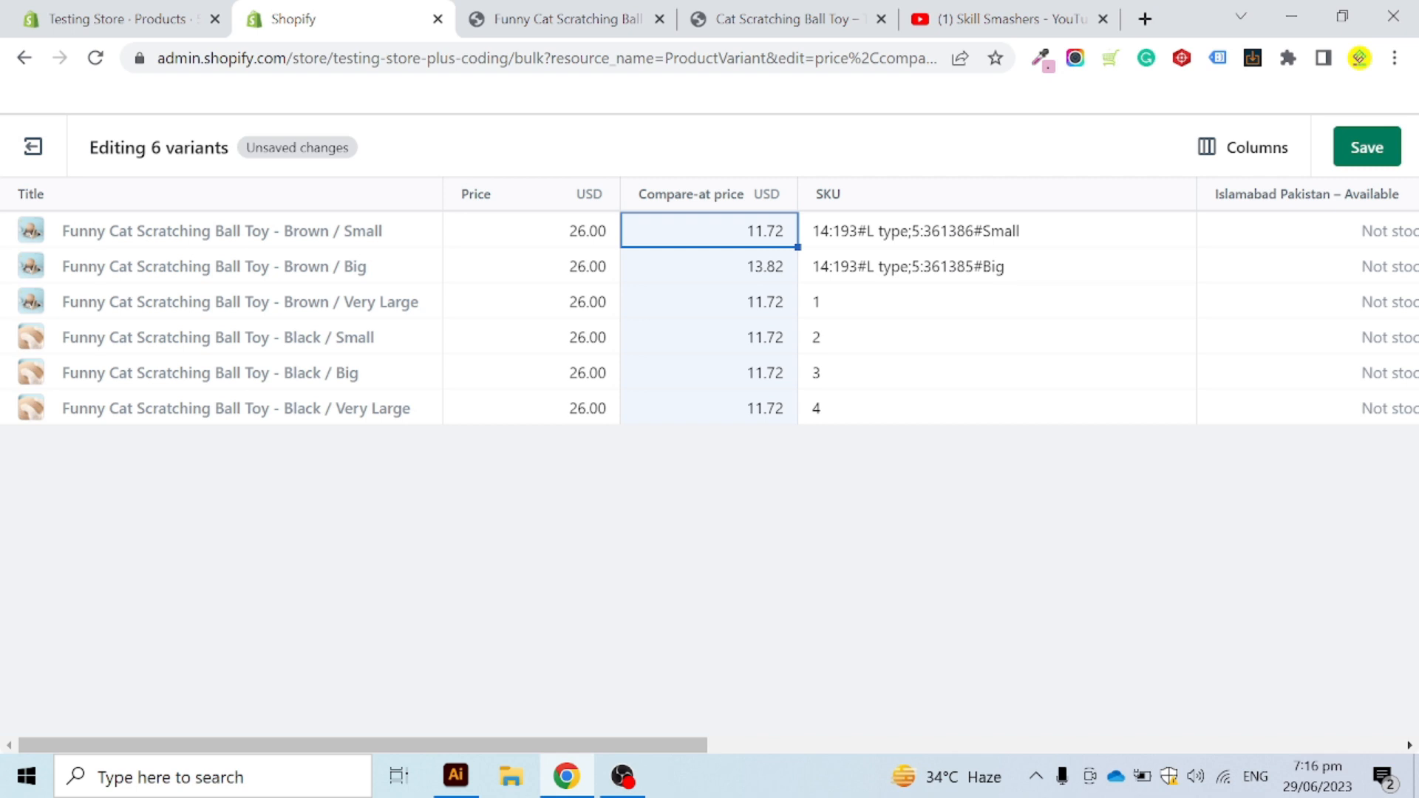
type("35")
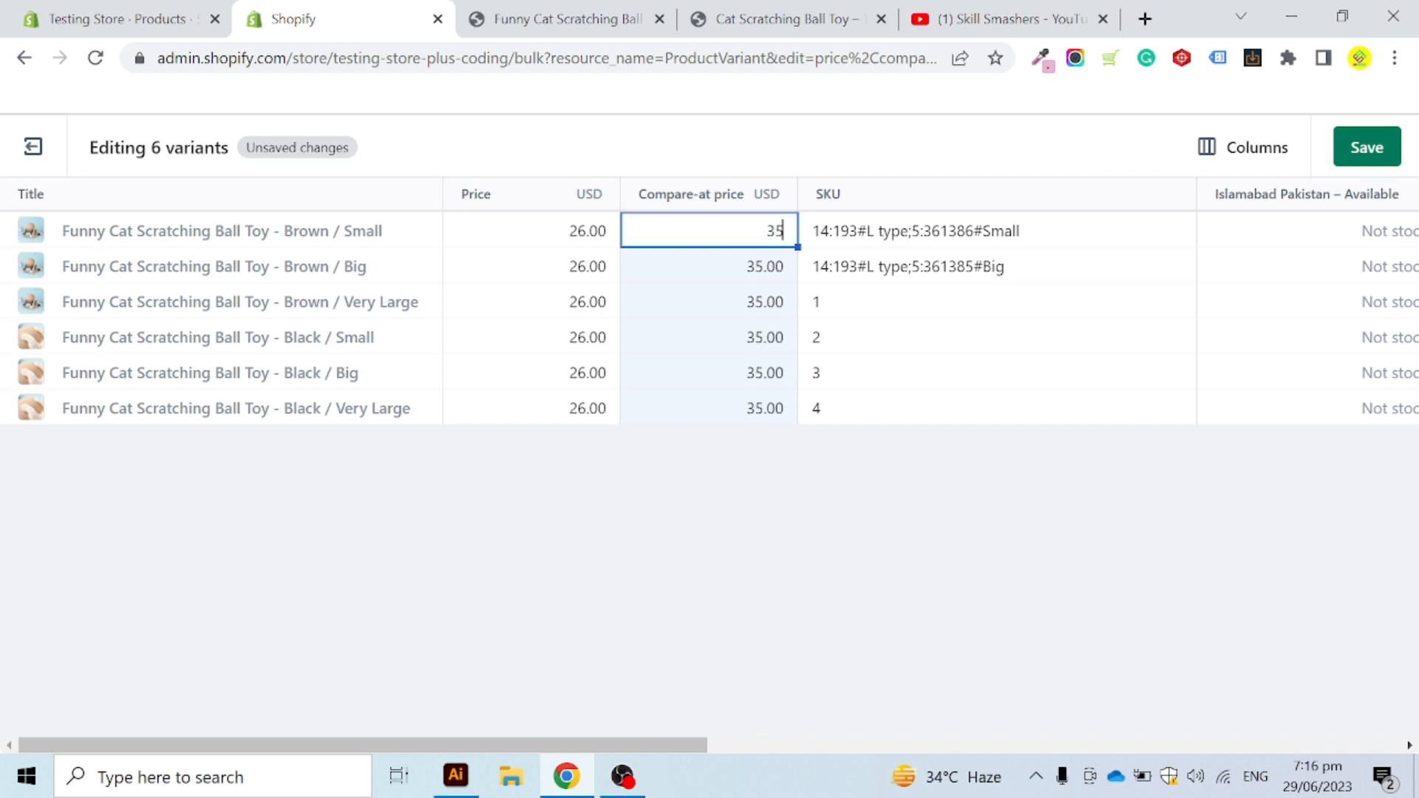
left_click(836, 511)
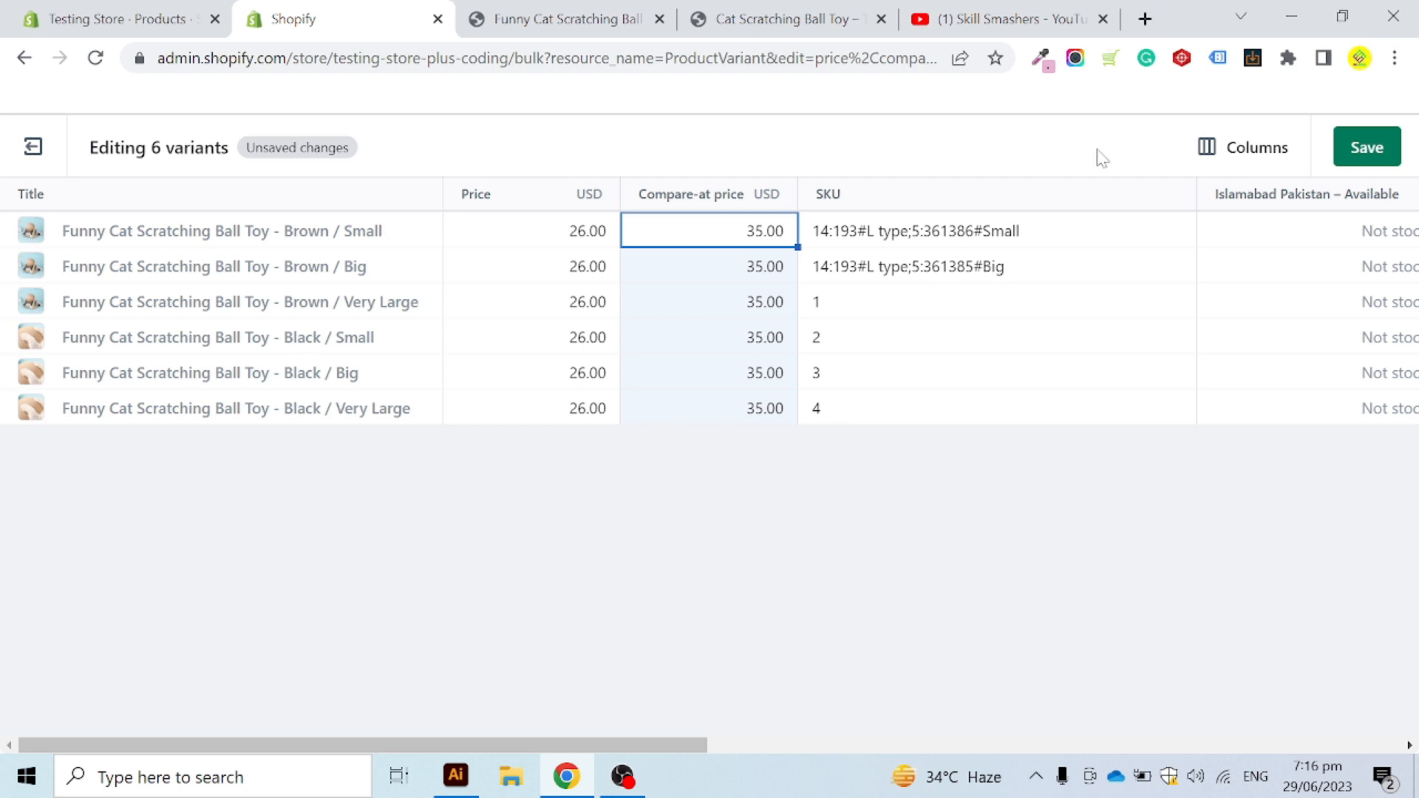
Step: Add the Track quantity column to the variants' bulk editing table
left_click(1263, 157)
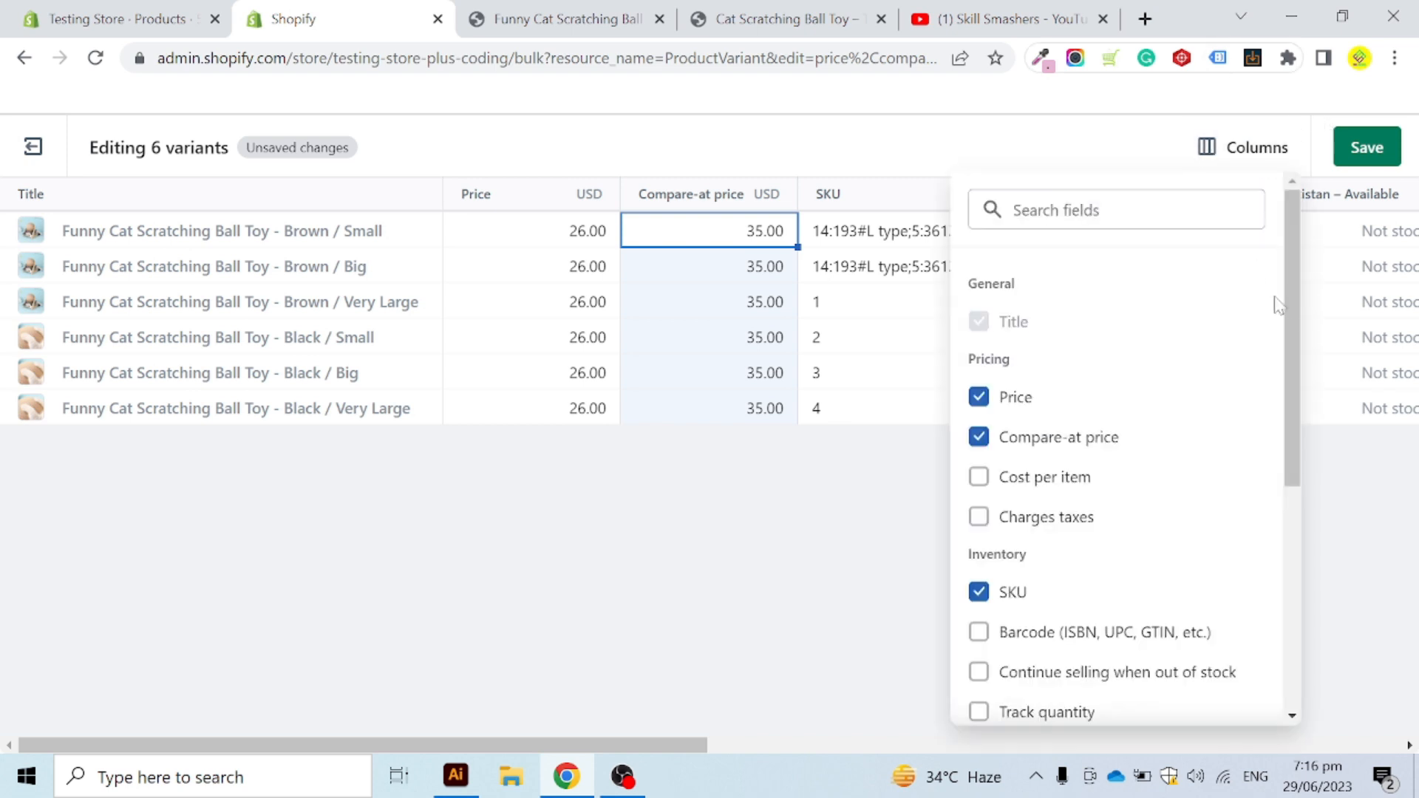
left_click_drag(1290, 333, 1265, 454)
left_click(1059, 460)
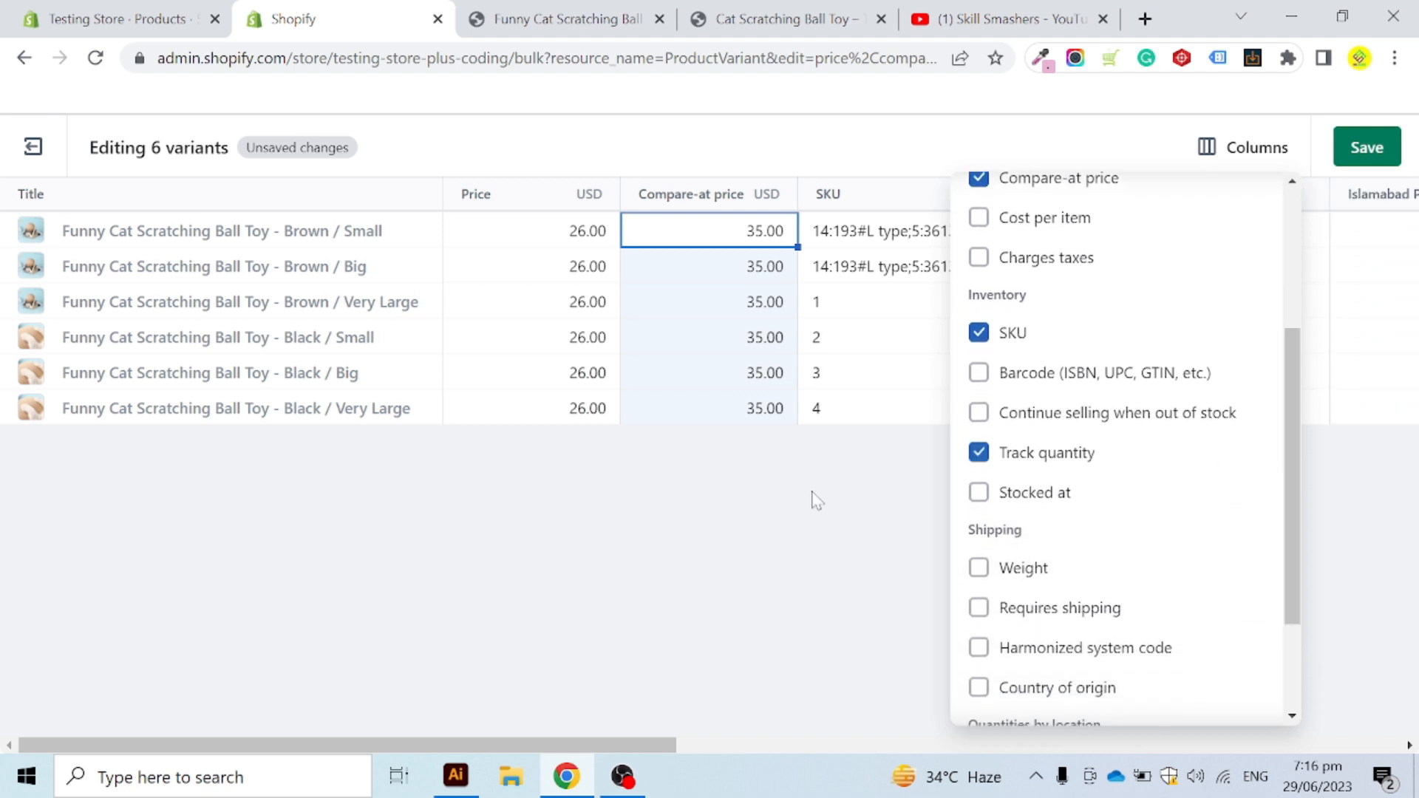
left_click(814, 494)
Step: Turn off Track quantity for all of the variants and save the bulk changes
left_click_drag(645, 743, 841, 744)
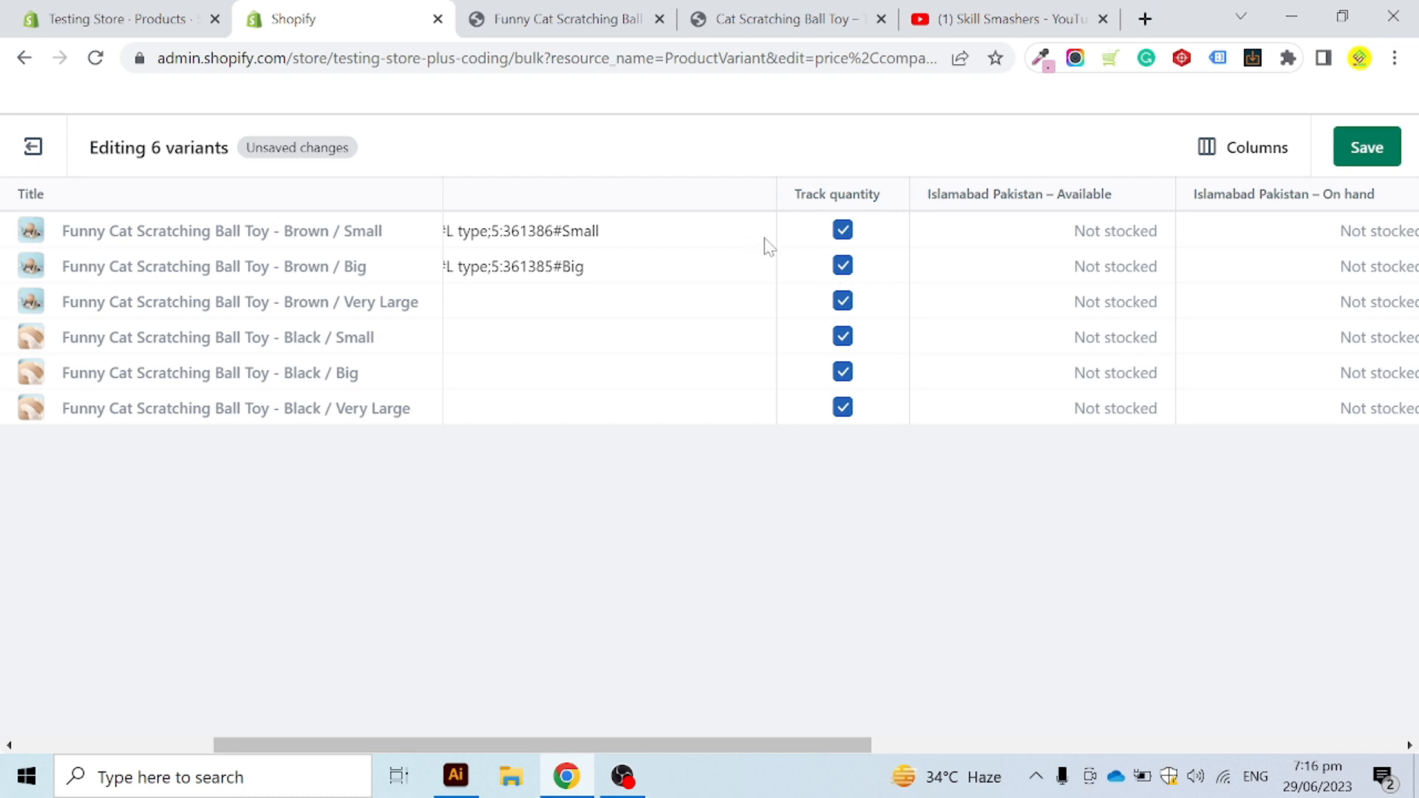
left_click(847, 233)
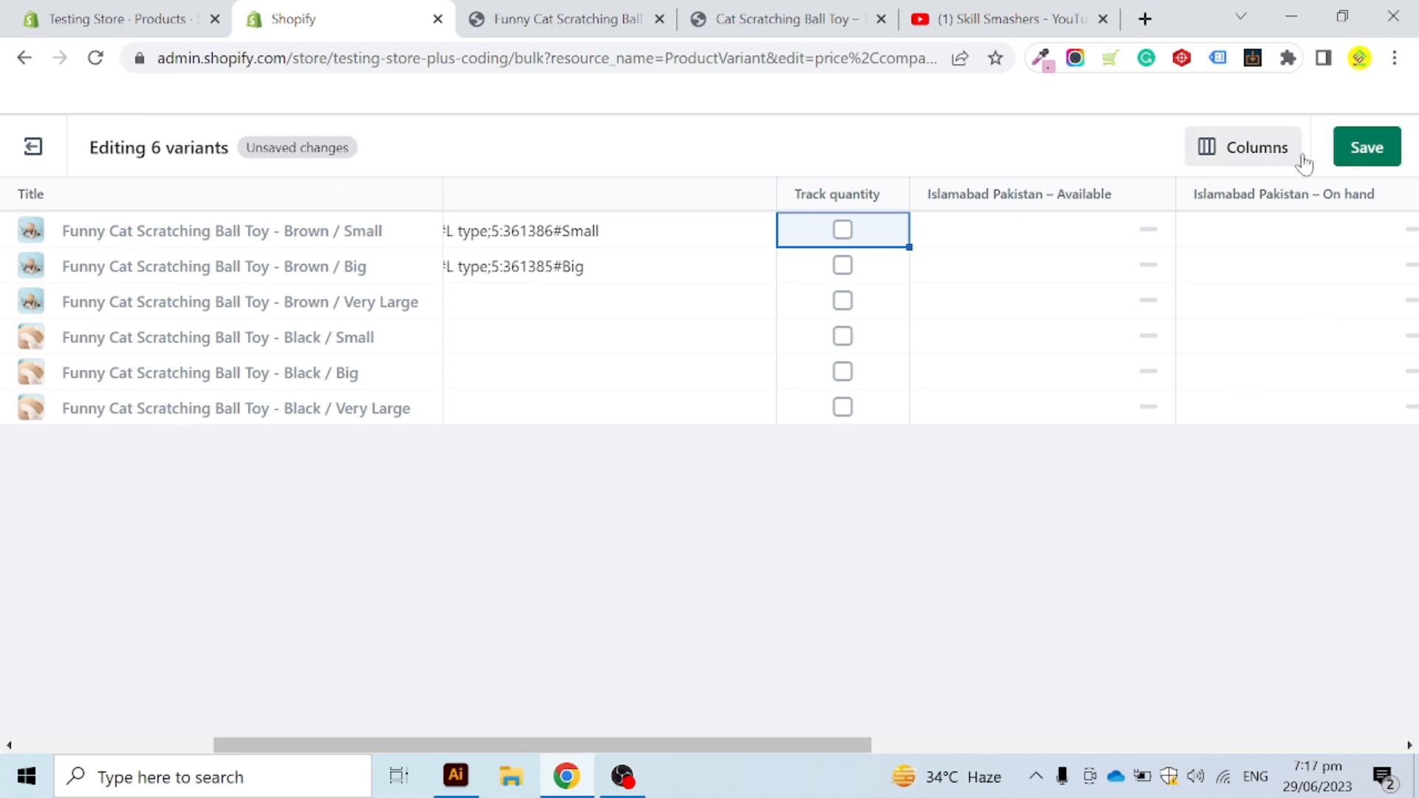
left_click(1367, 147)
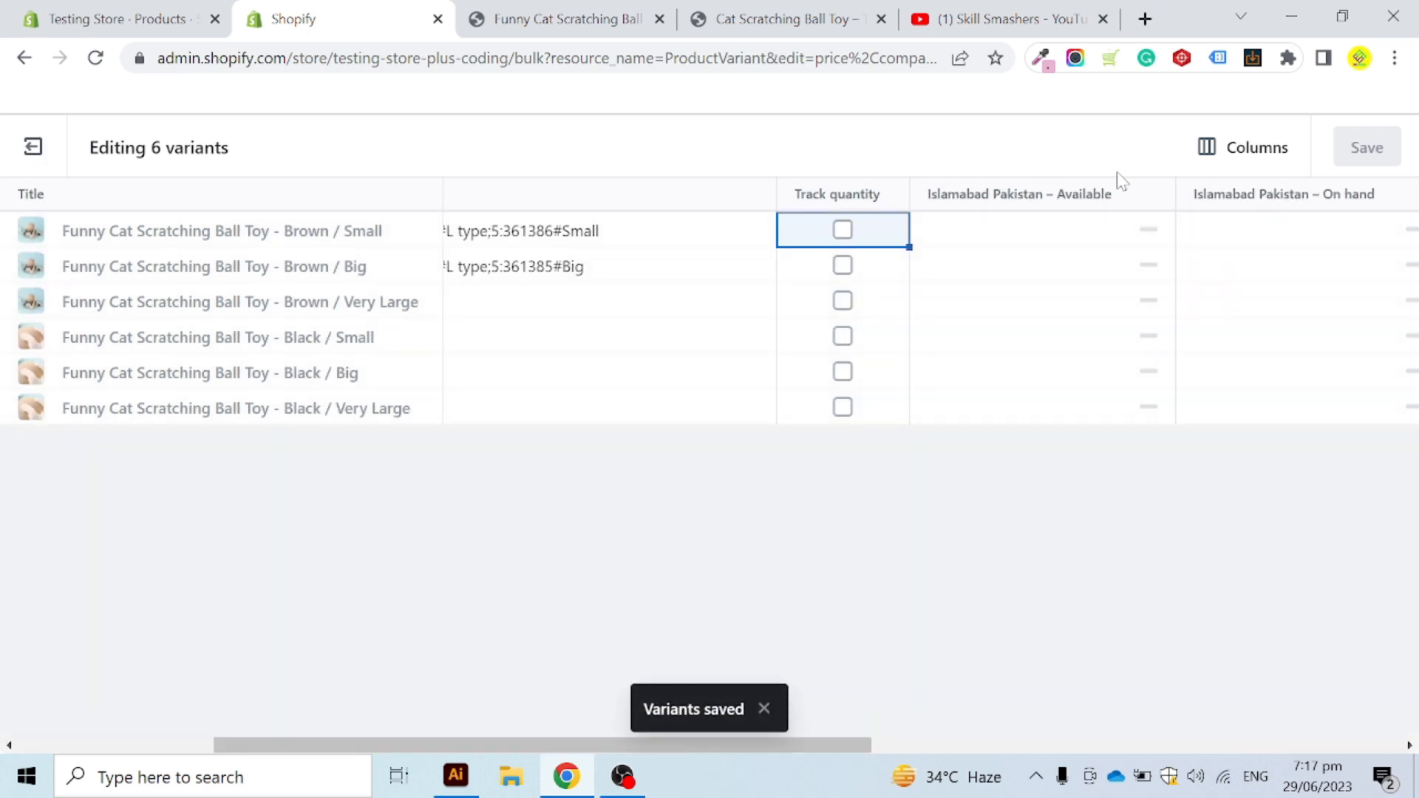
Step: Return from the bulk editor to the product page and check the prices in the variants table
left_click(33, 148)
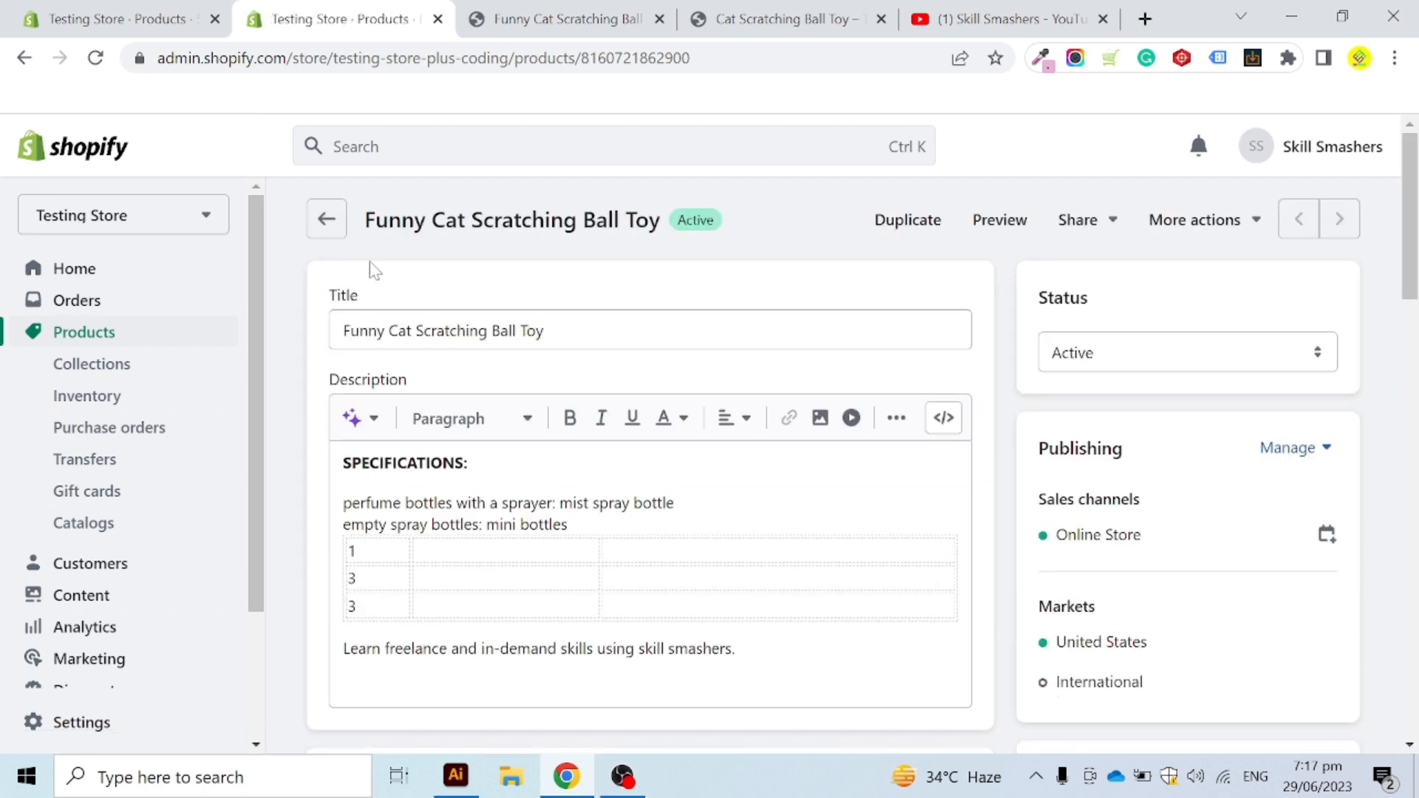
scroll(703, 387, "down", 15)
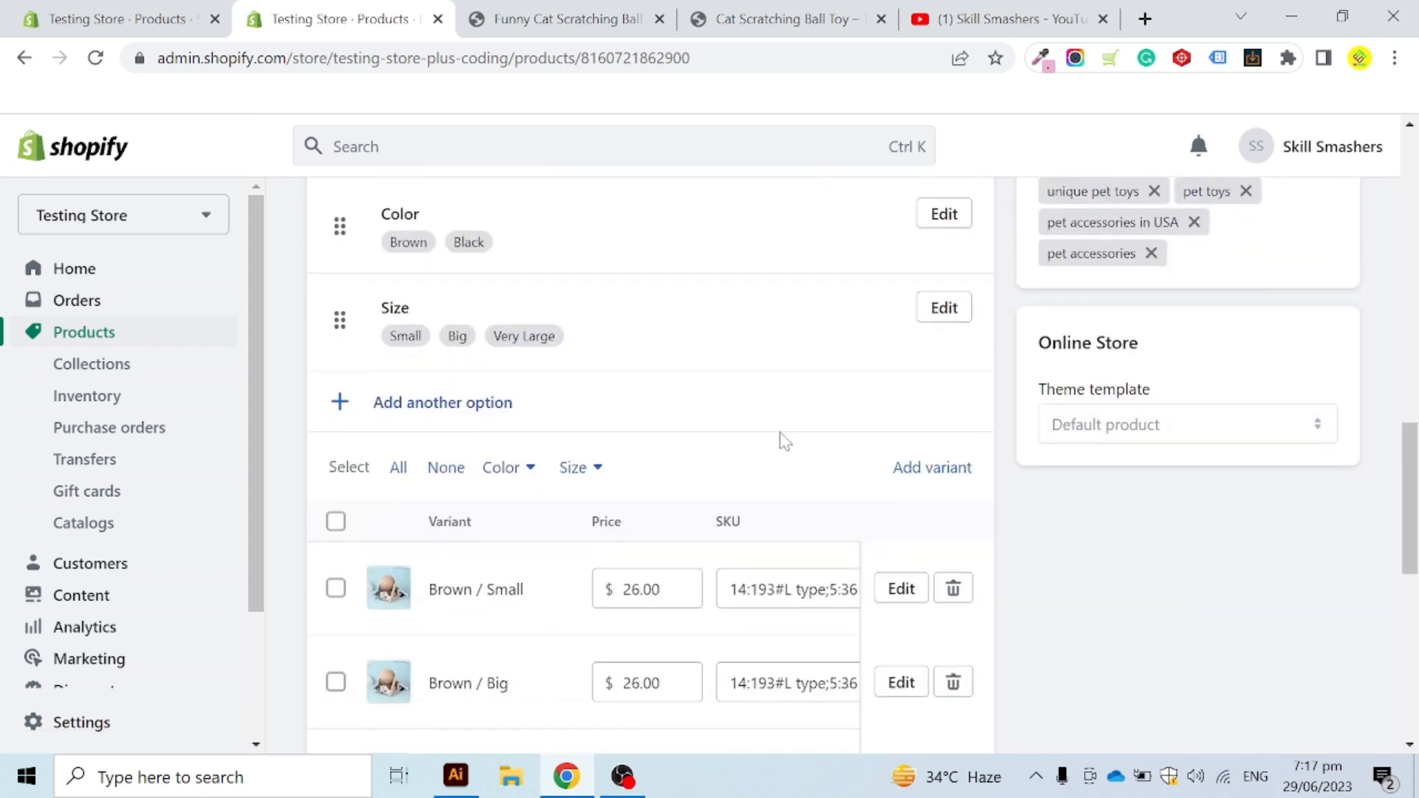
scroll(762, 442, "down", 5)
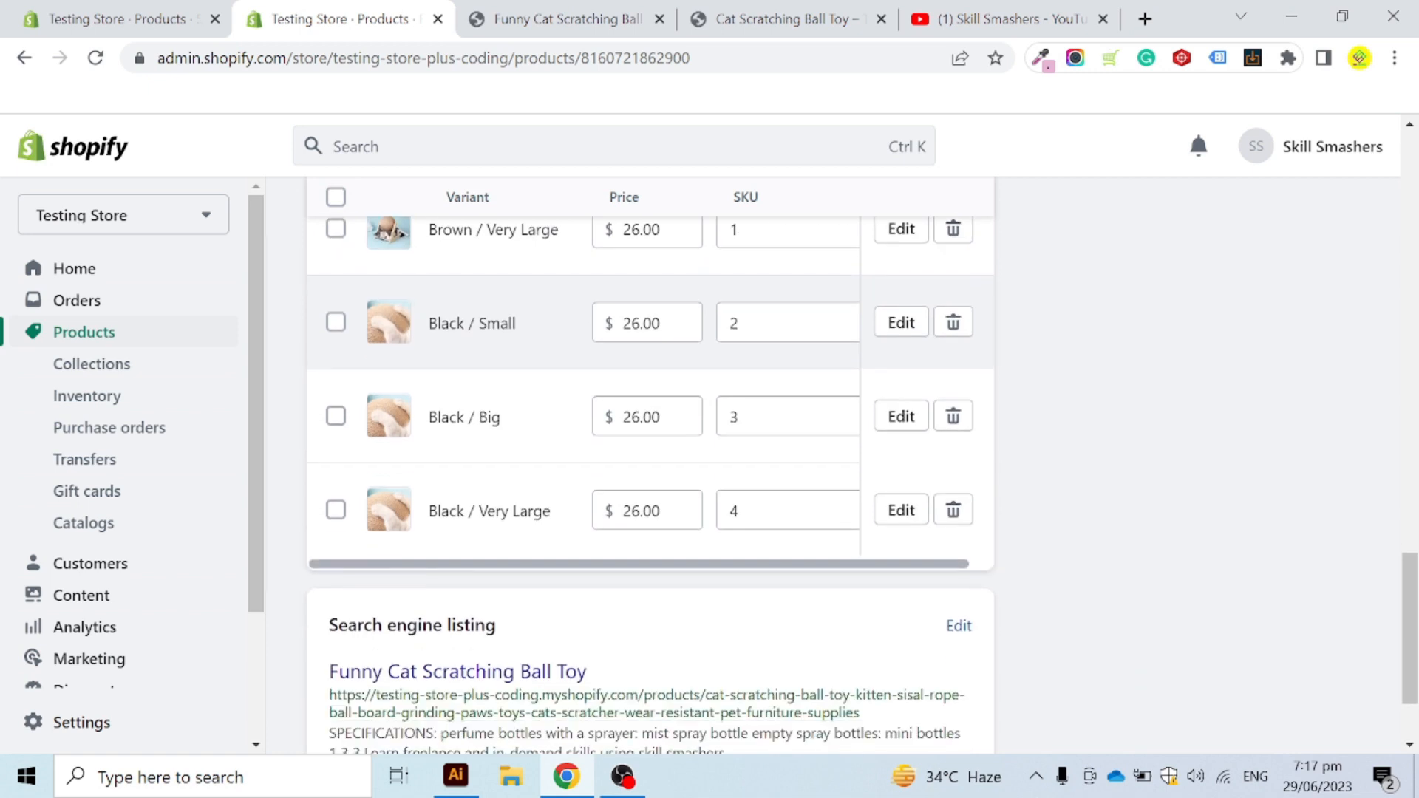
scroll(701, 484, "up", 6)
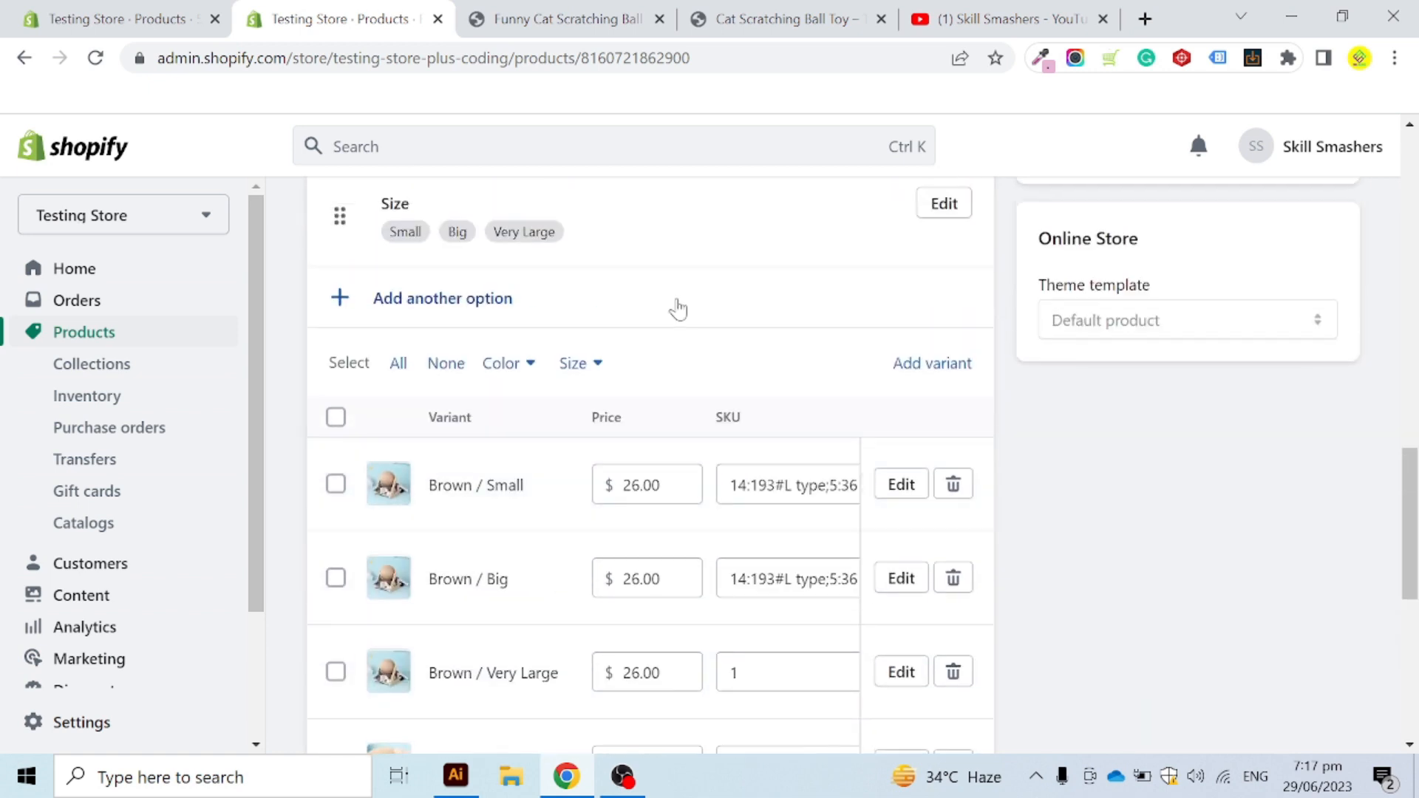
left_click_drag(850, 412, 415, 411)
scroll(1168, 471, "down", 3)
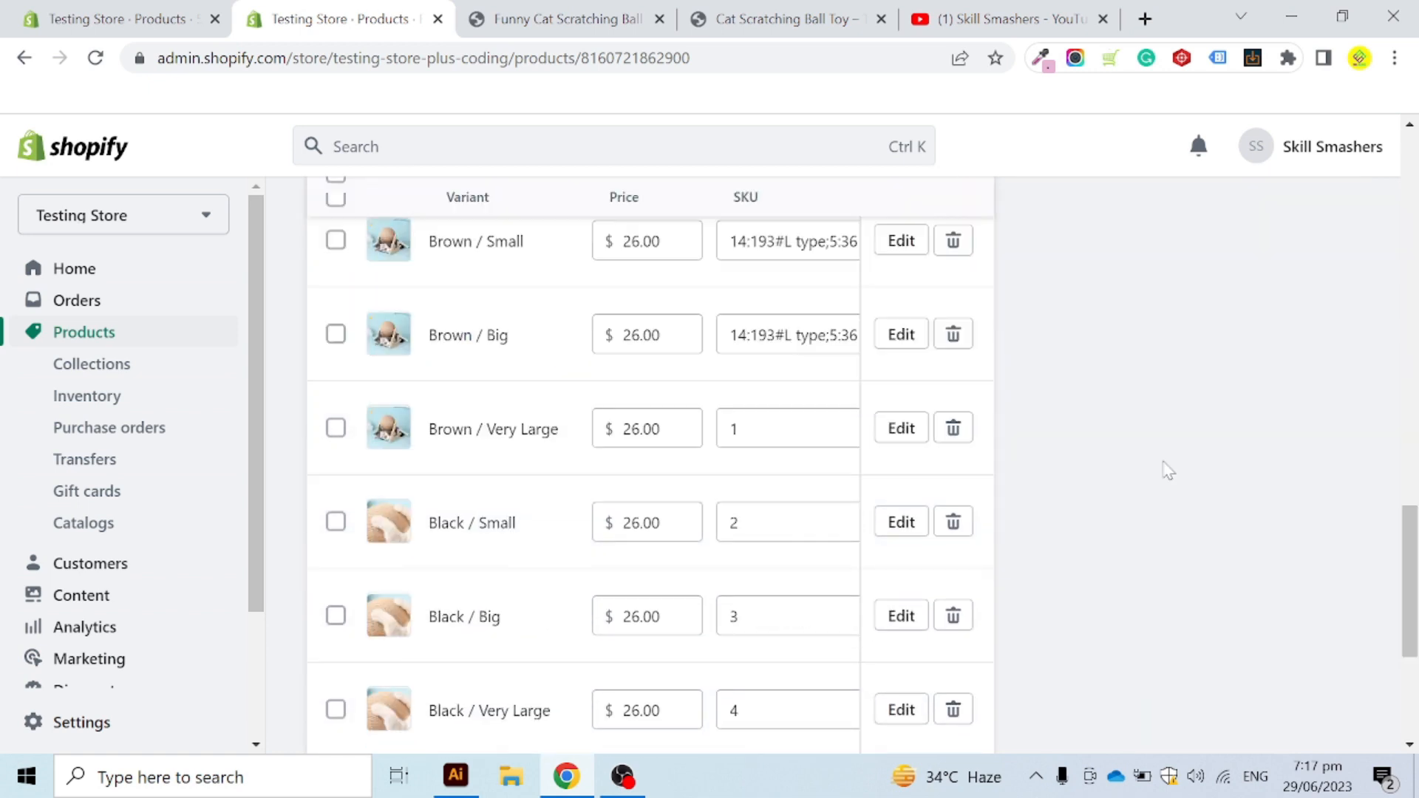
left_click_drag(1411, 533, 1417, 130)
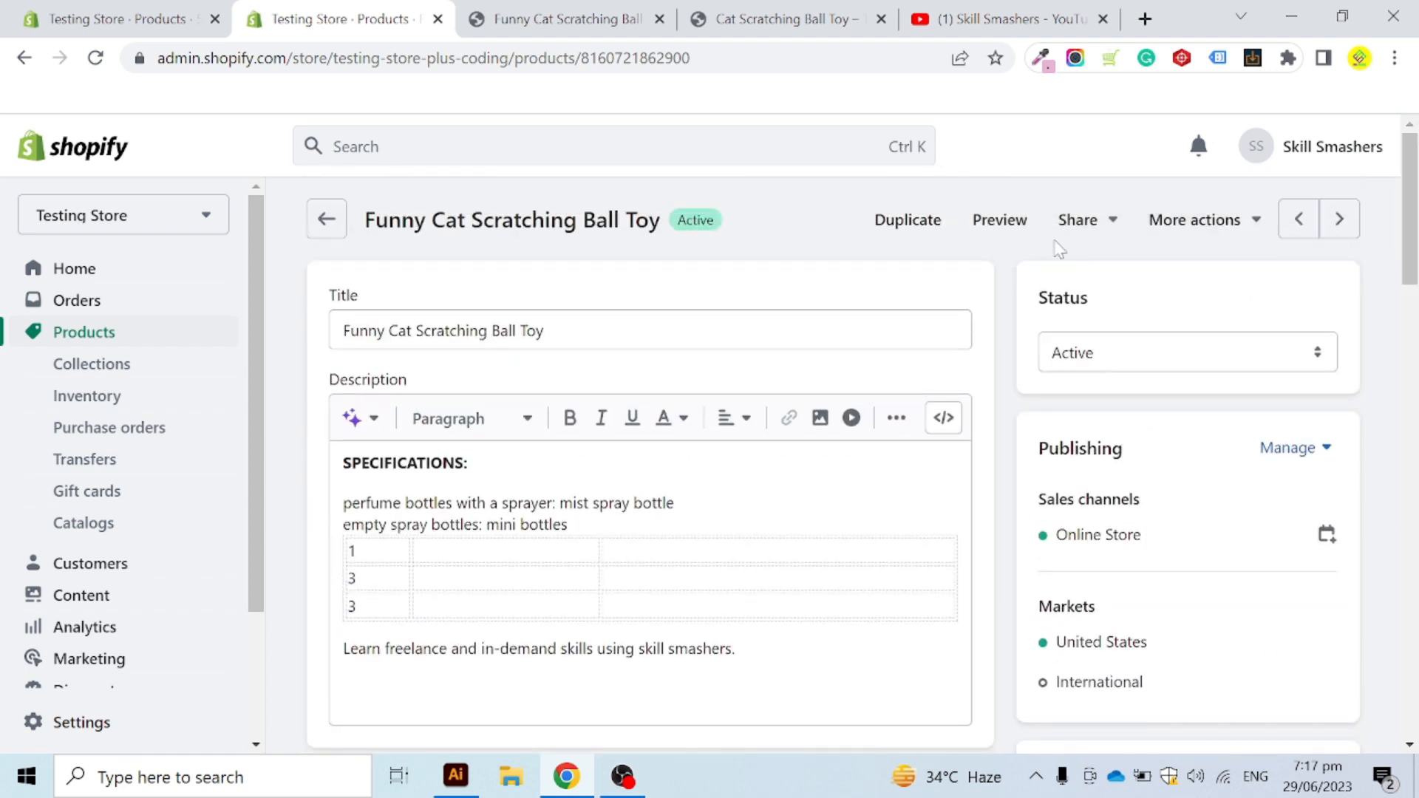
Step: Preview the product in the online store and compare the image and prices of the Brown and Black variants
left_click(1002, 220)
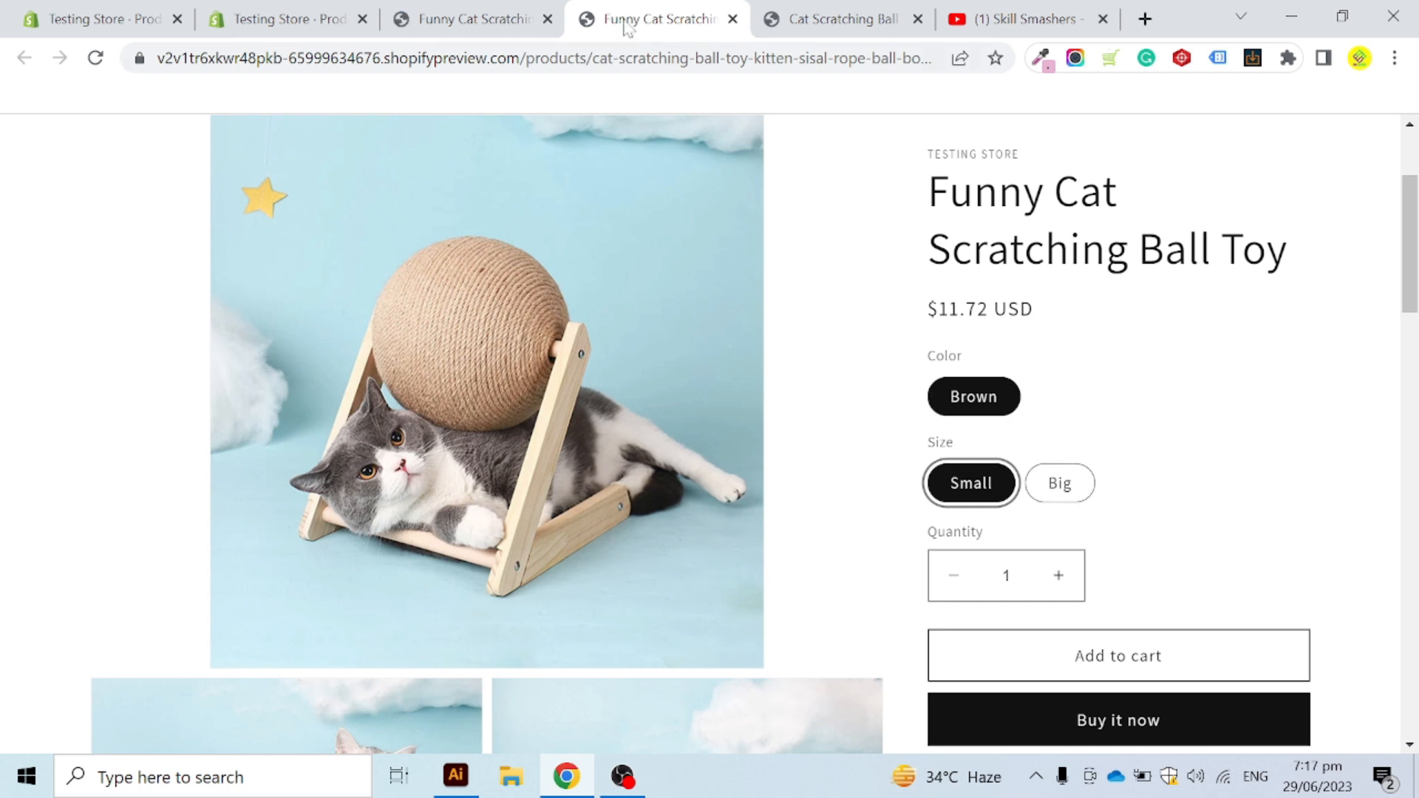
left_click(502, 10)
scroll(1223, 390, "down", 2)
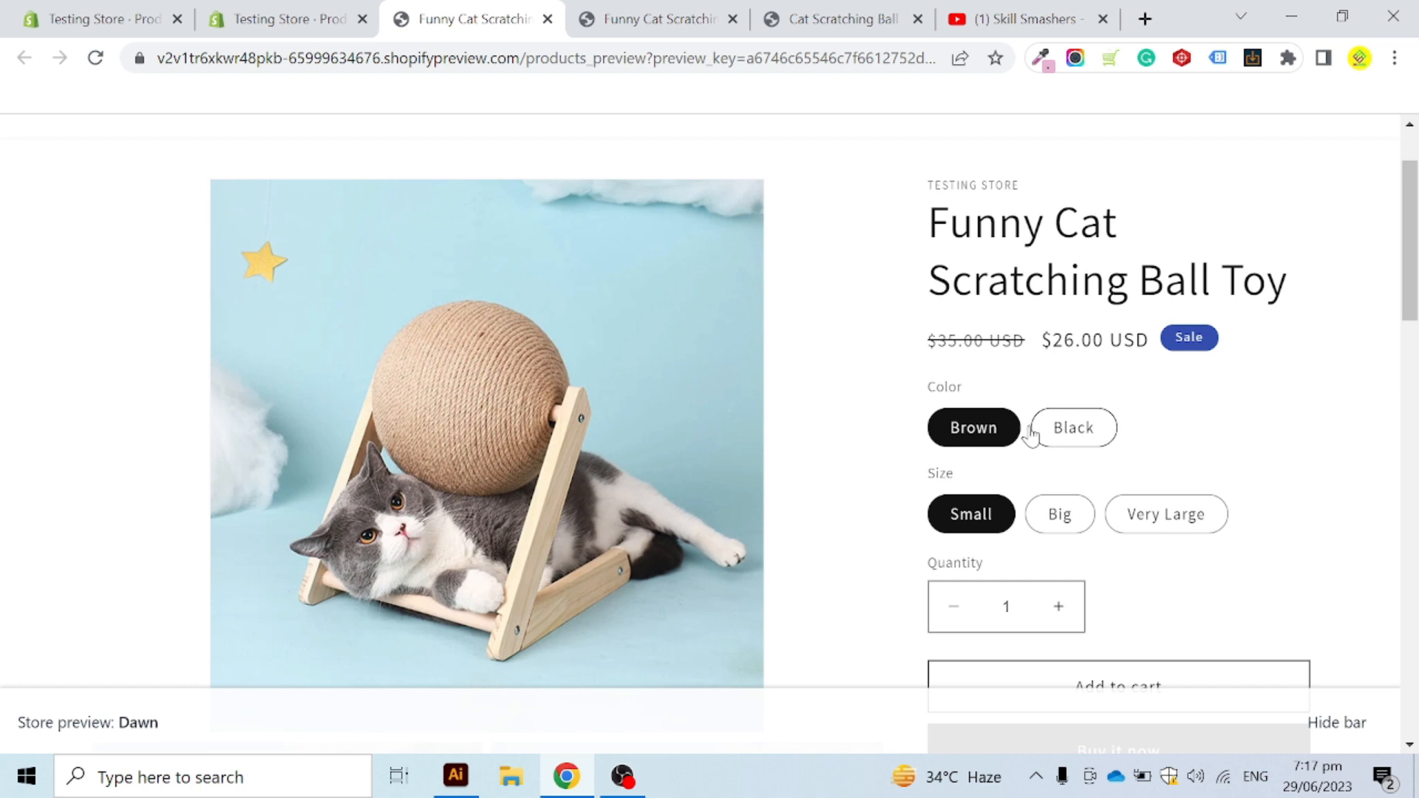
left_click(1107, 440)
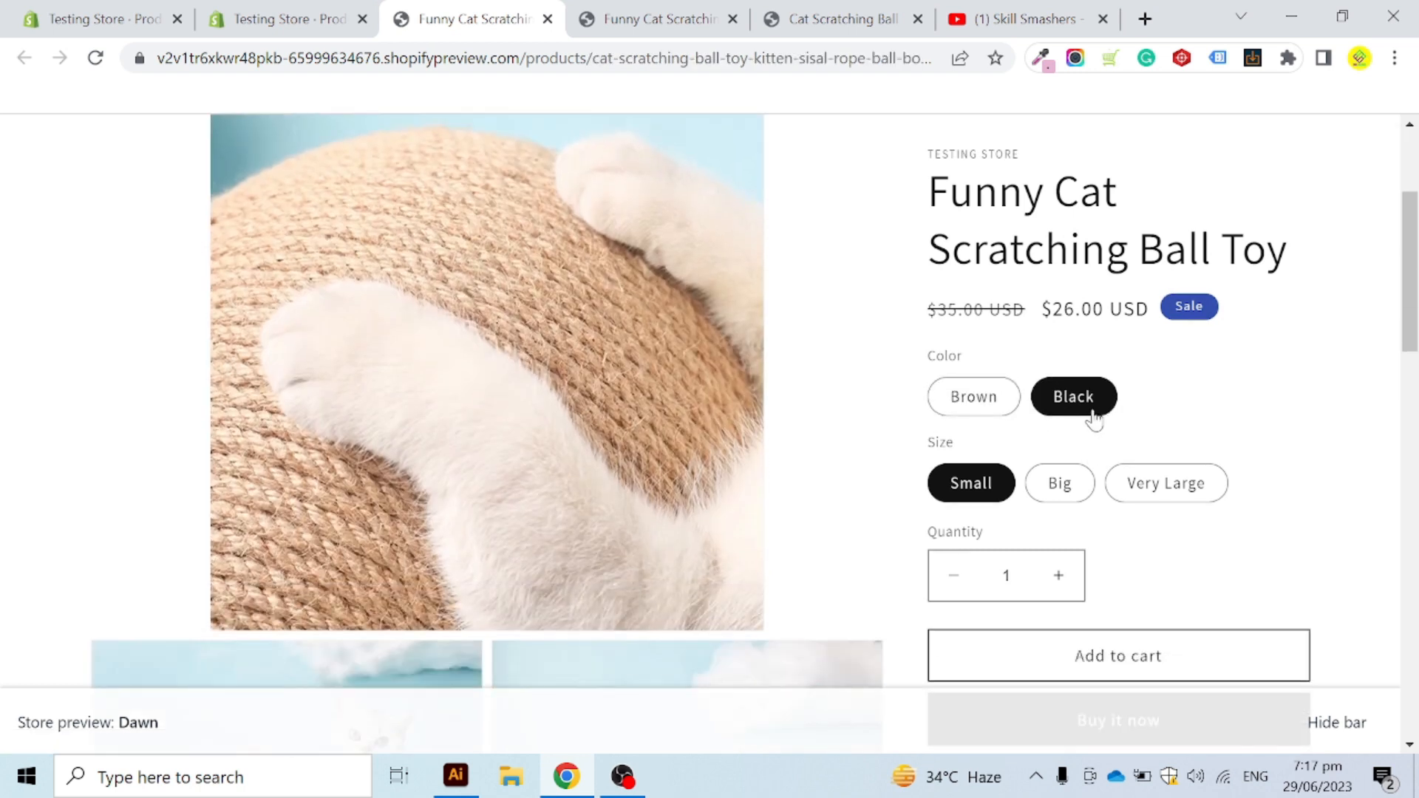
scroll(990, 479, "down", 2)
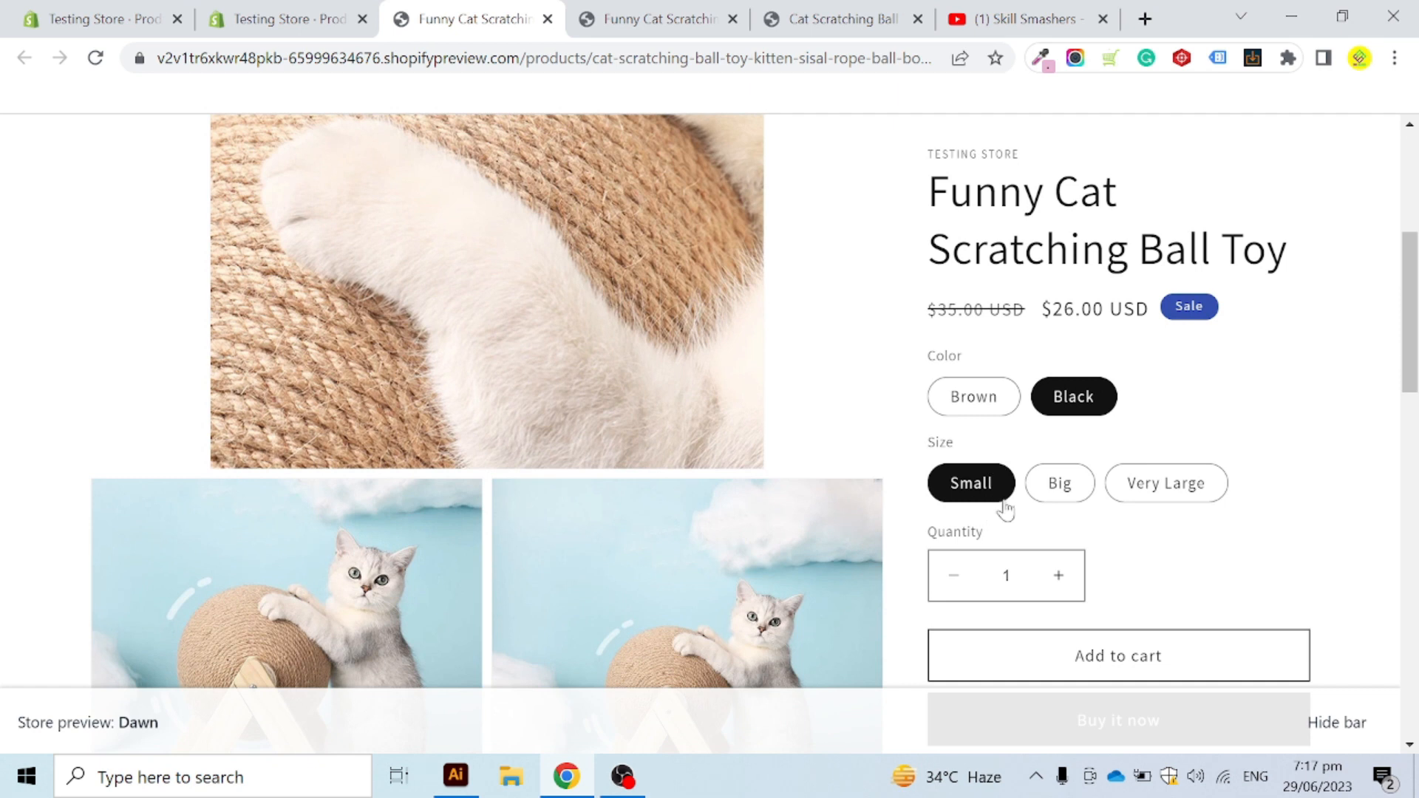
left_click(990, 410)
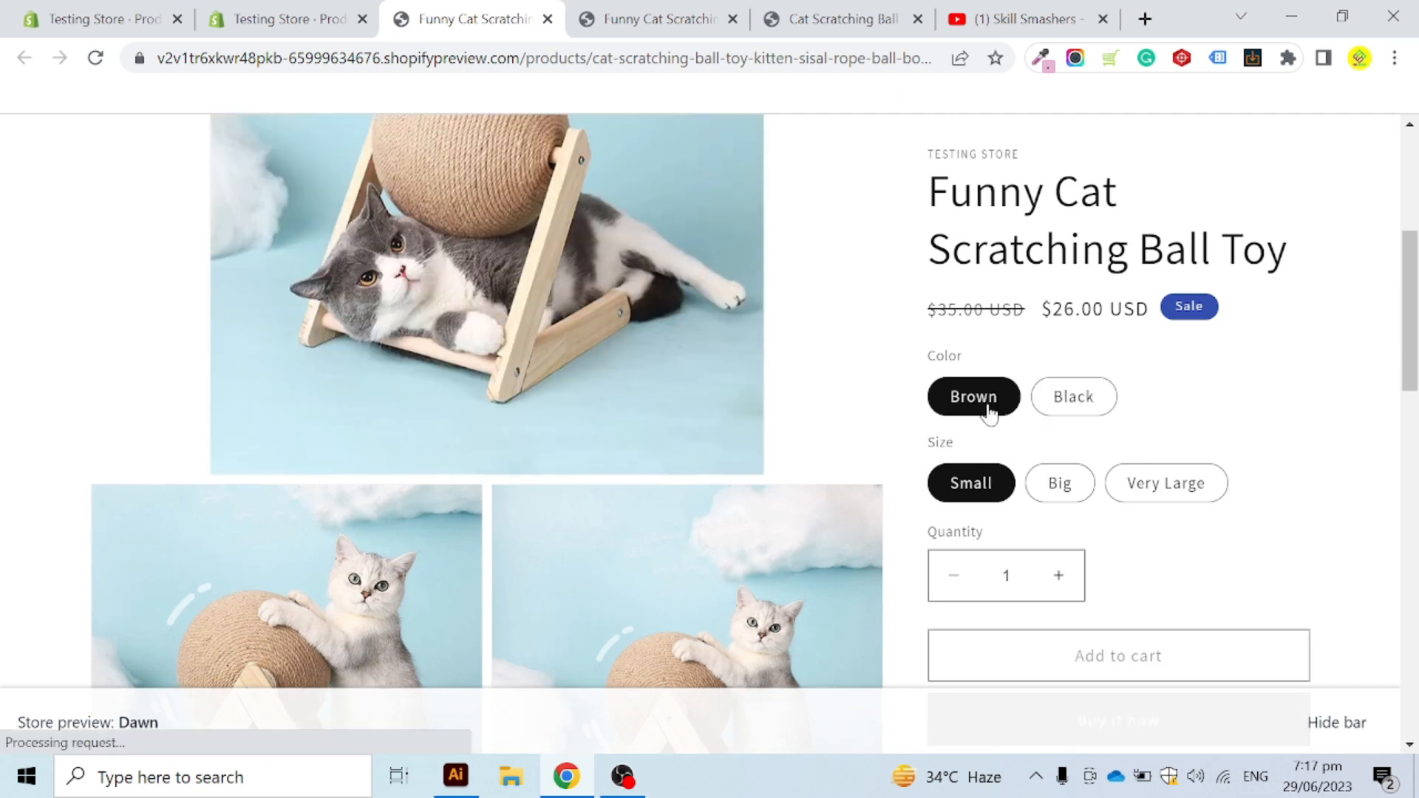
left_click(1067, 401)
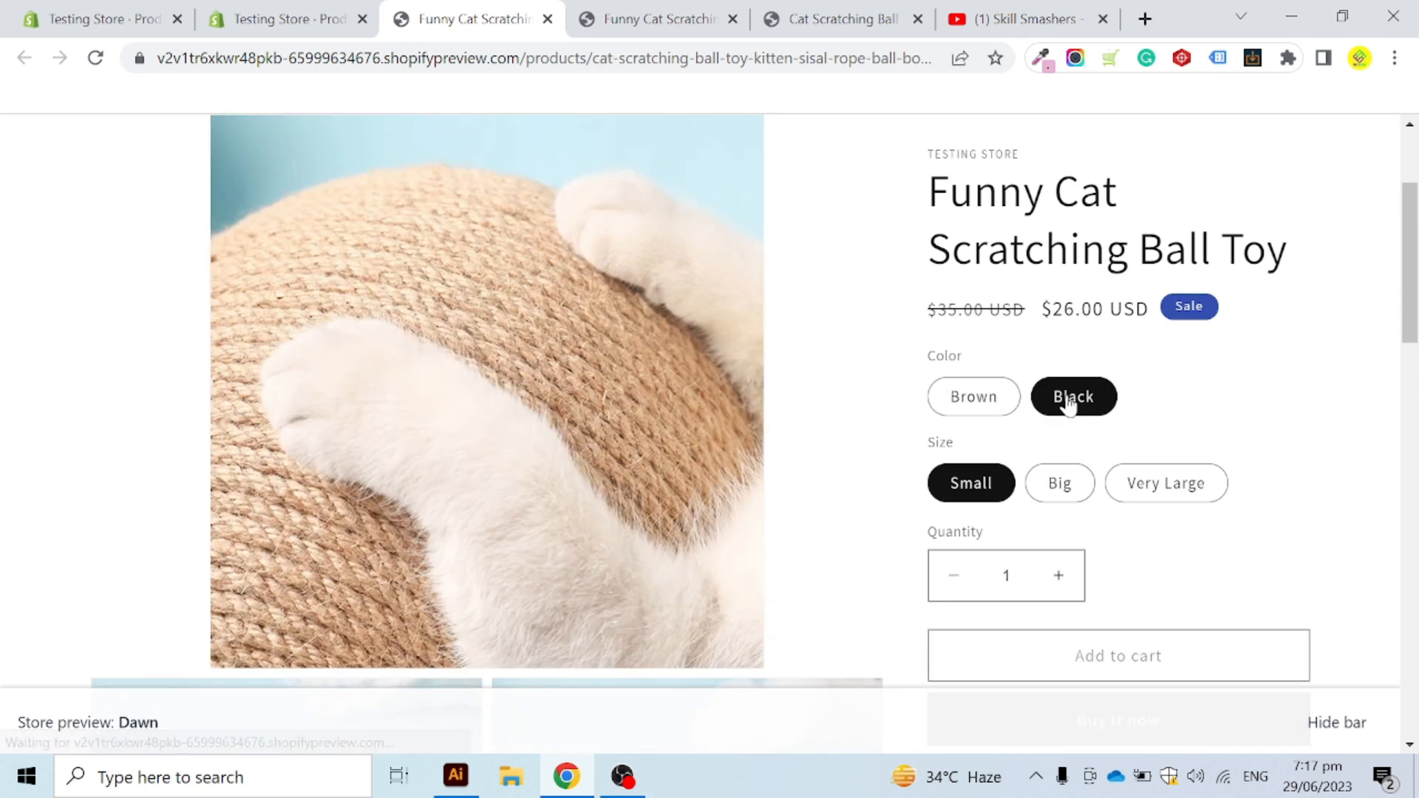
left_click(999, 406)
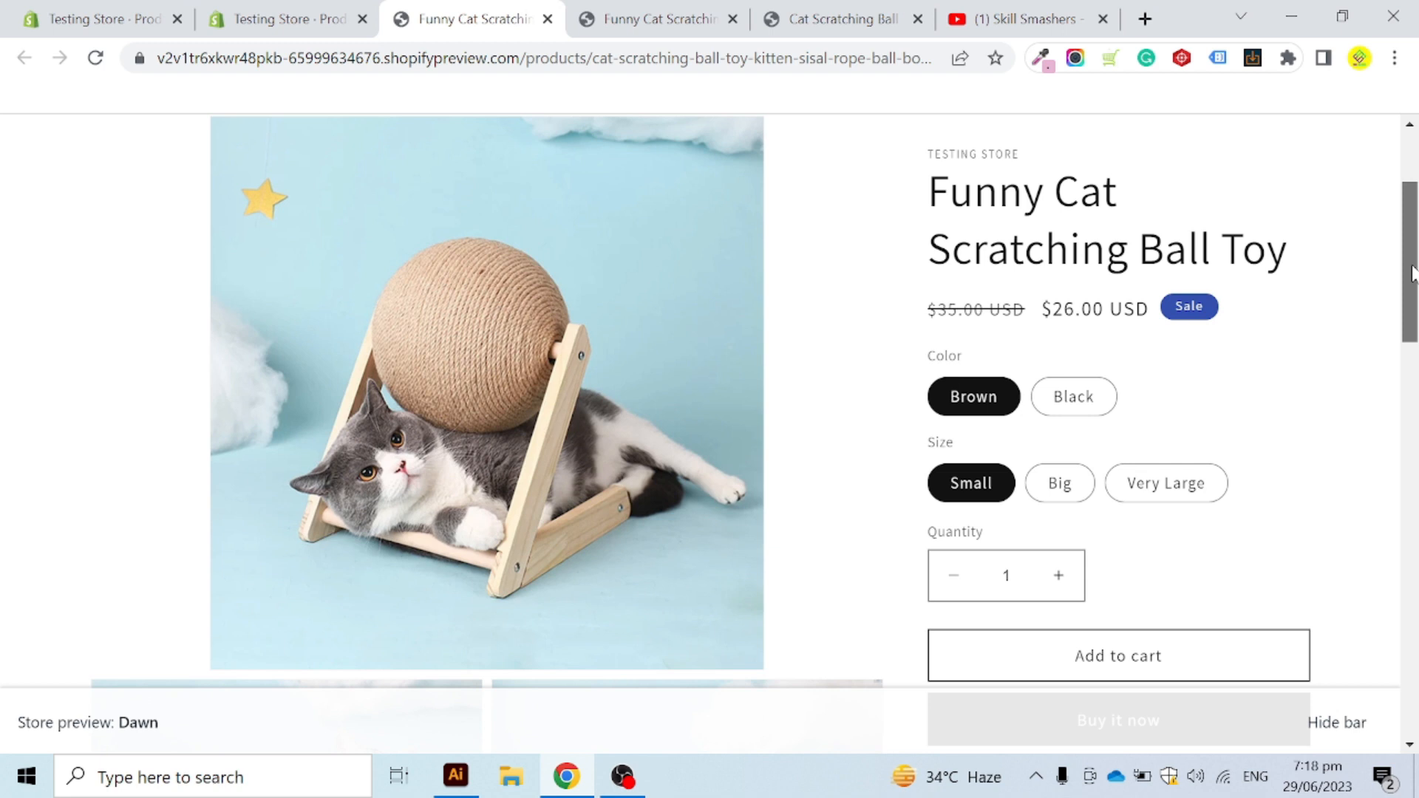
mouse_move(1412, 274)
left_mouse_down()
mouse_move(1418, 627)
mouse_move(1414, 248)
left_mouse_up()
Step: Check the product's Share option in the admin and look over its media and variants sections
left_click(340, 17)
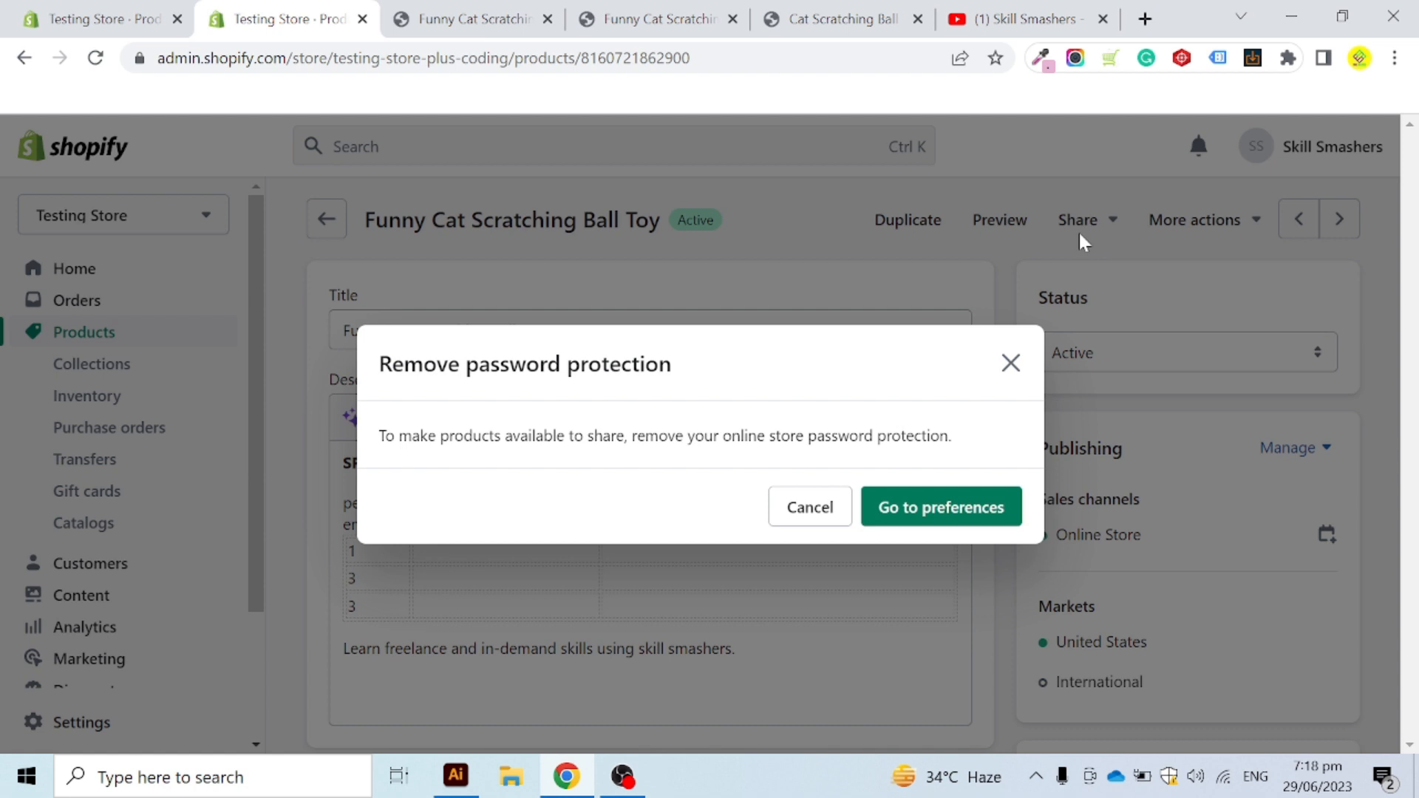
left_click(1011, 363)
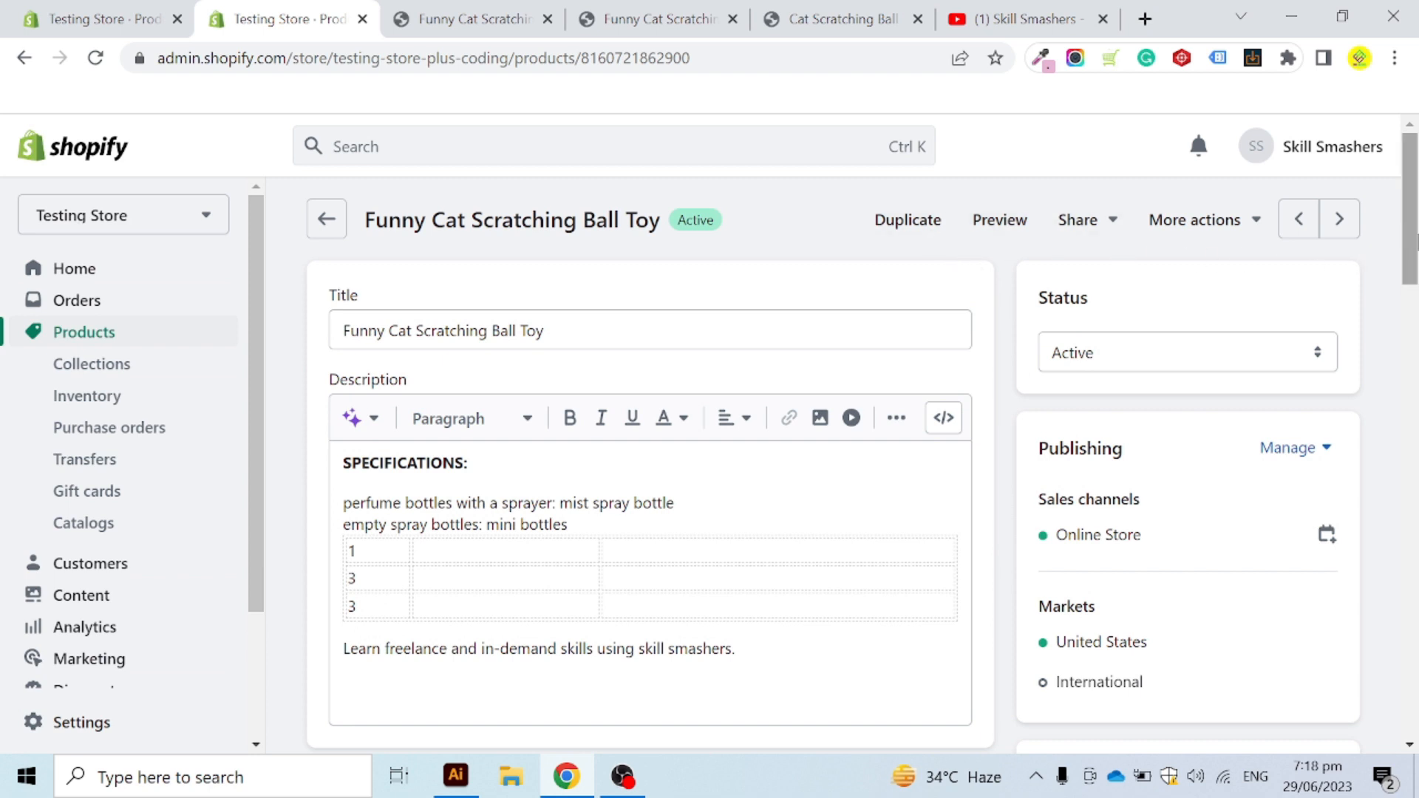
scroll(715, 408, "down", 10)
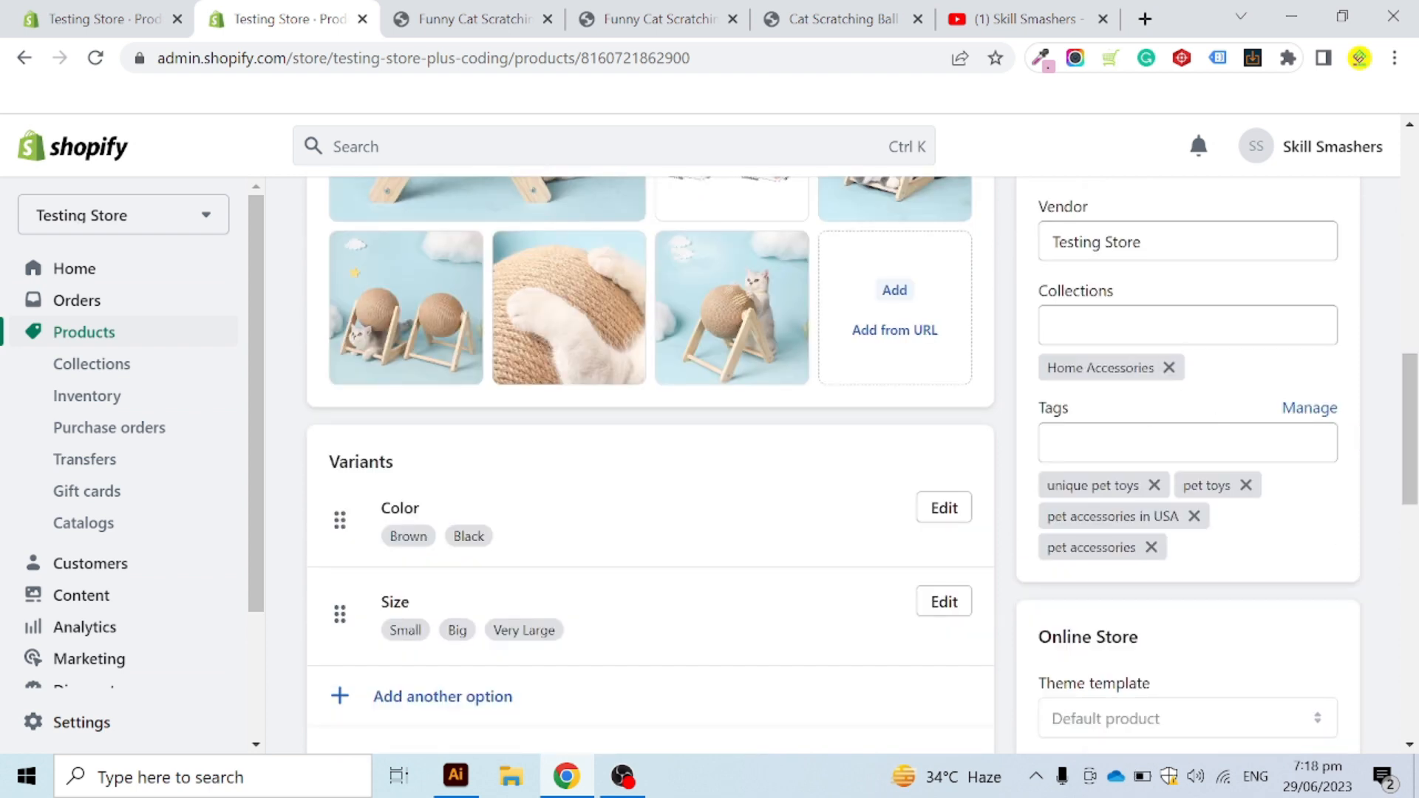
left_click_drag(1402, 429, 1408, 463)
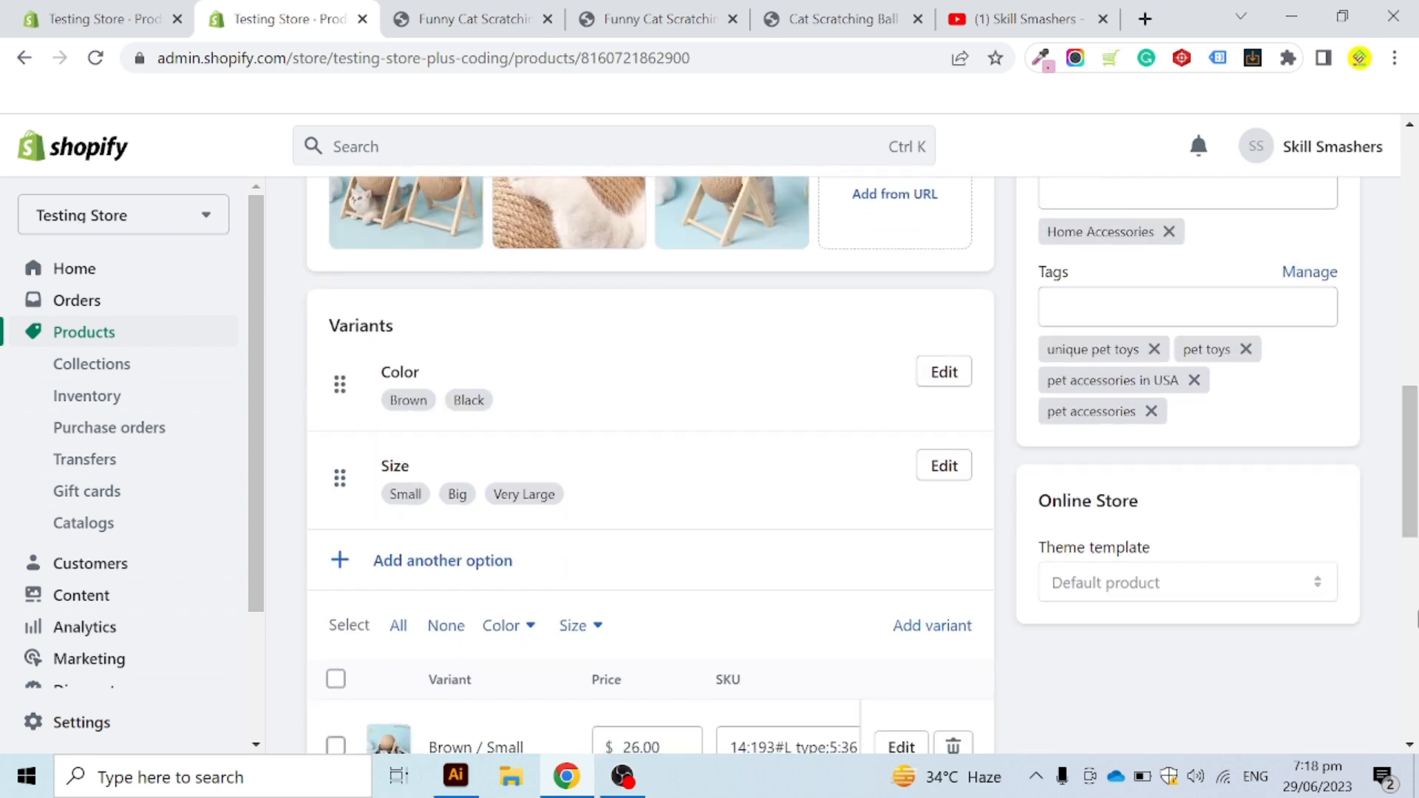
left_click(1417, 577)
left_click_drag(1415, 576, 1413, 316)
scroll(871, 362, "up", 5)
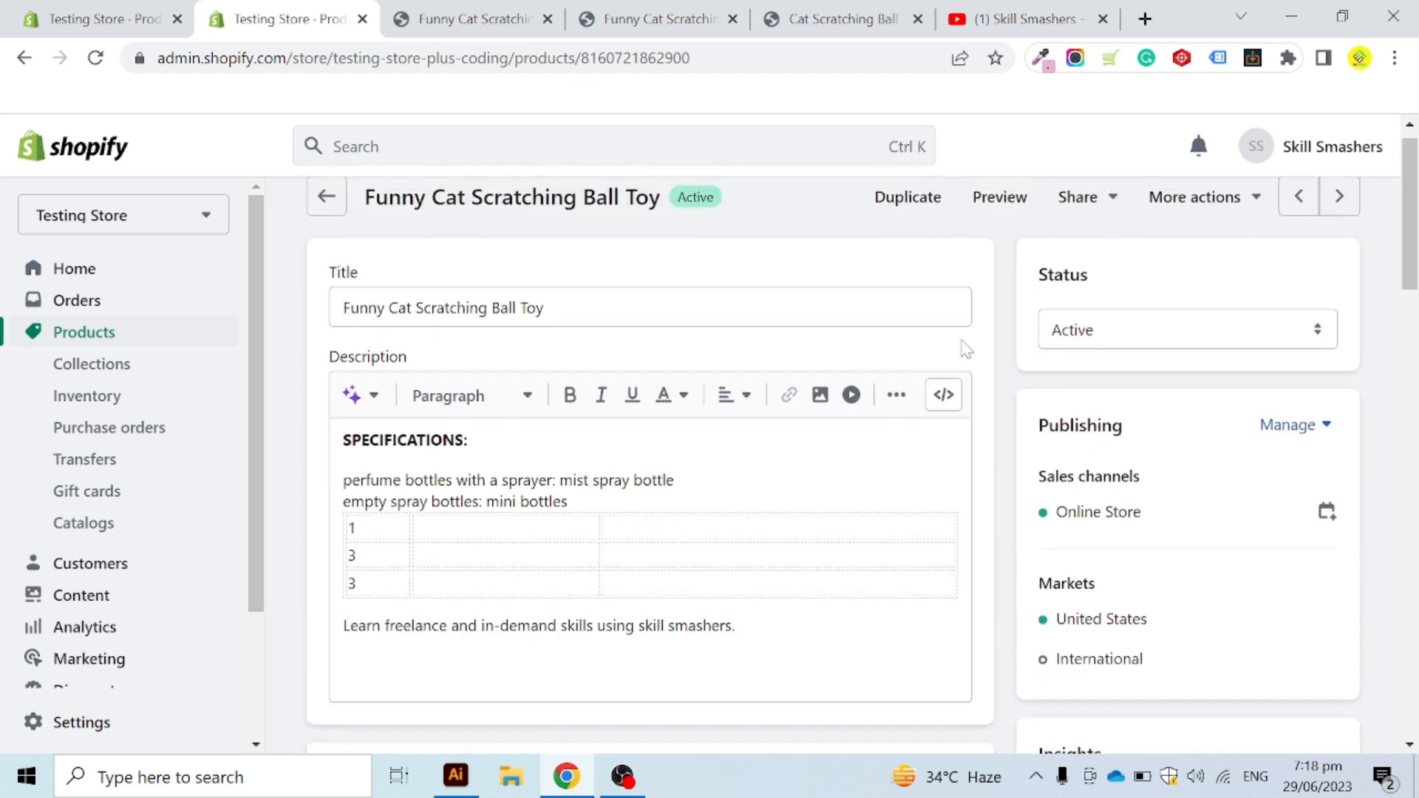
Step: Start duplicating the product, with its images included in the copy and the product status set as active
left_click(908, 220)
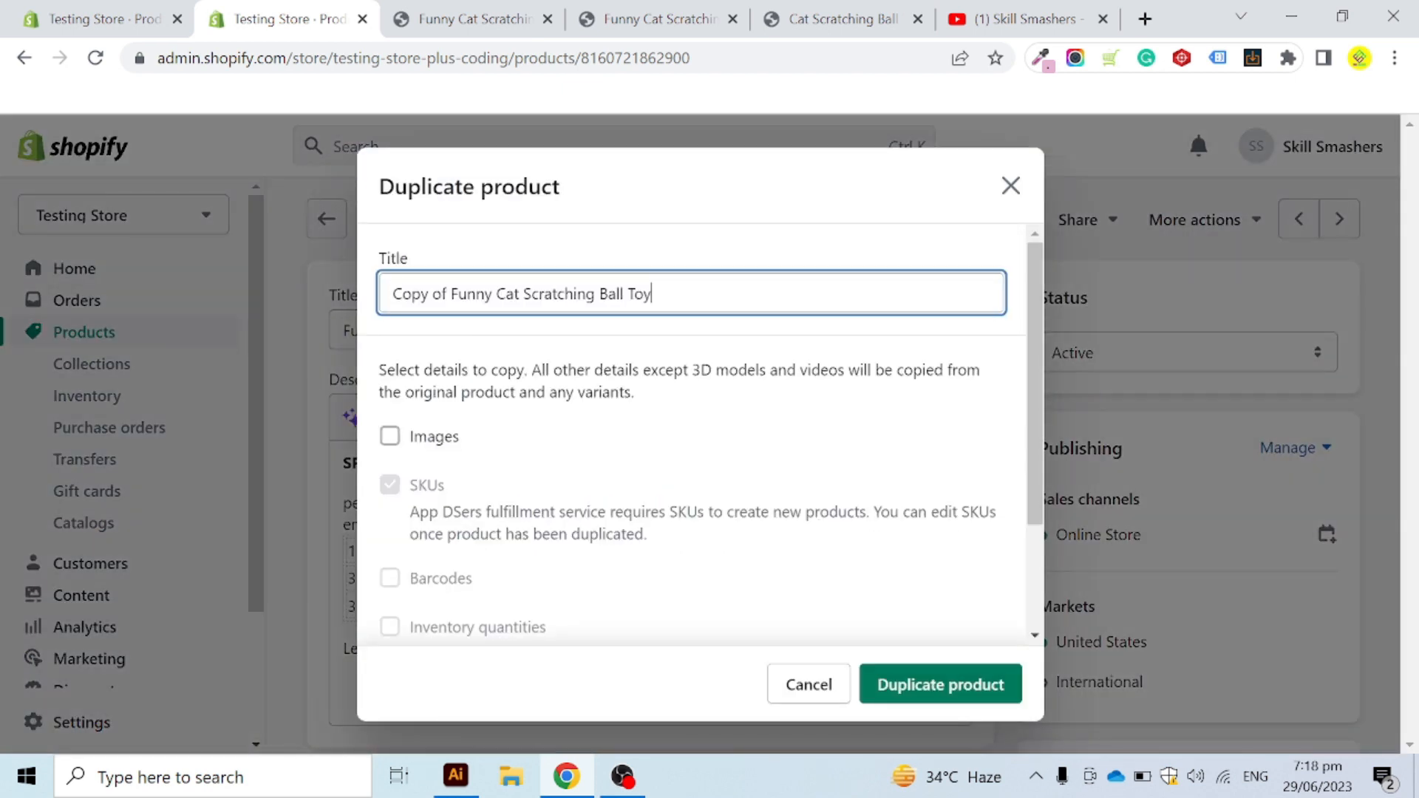
left_click_drag(651, 294, 393, 295)
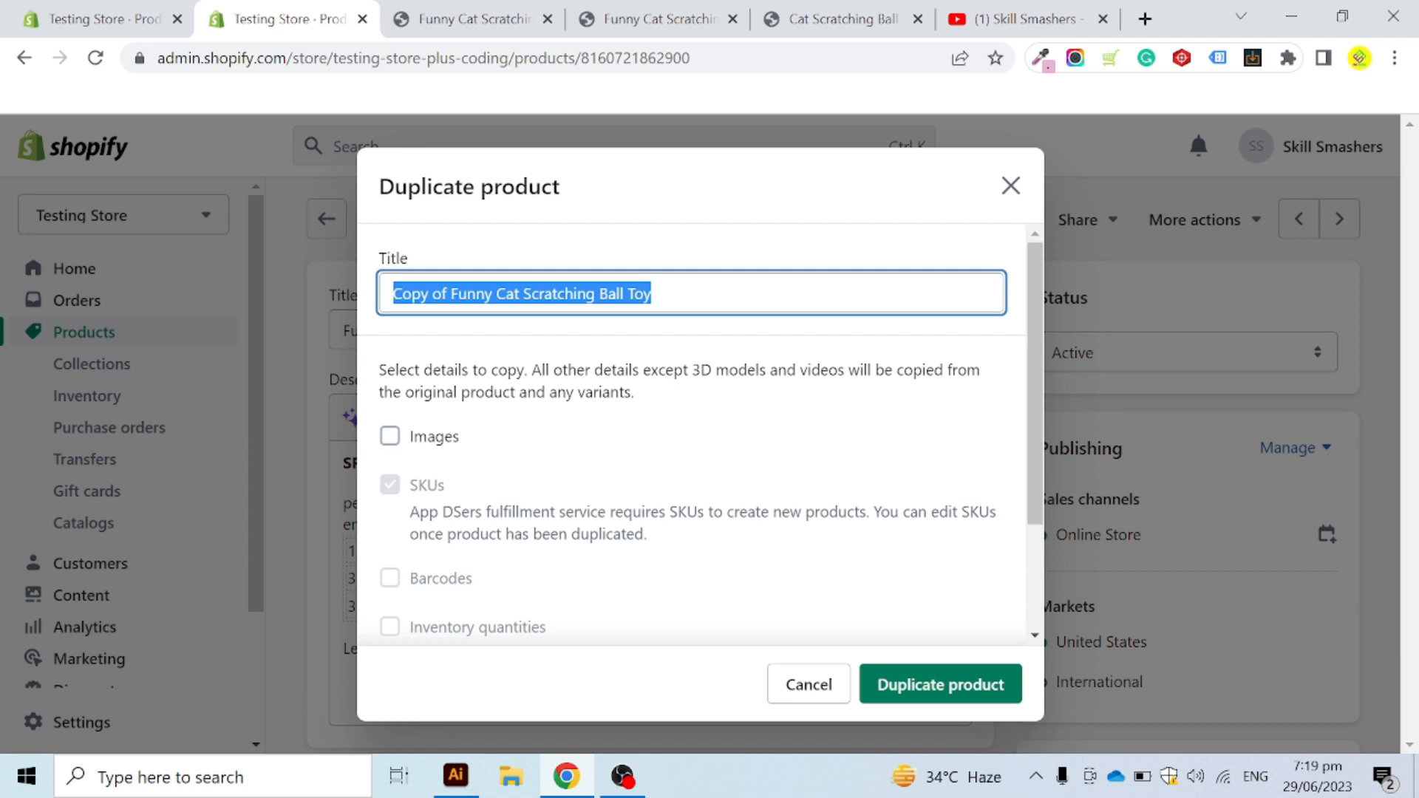
left_click(428, 294)
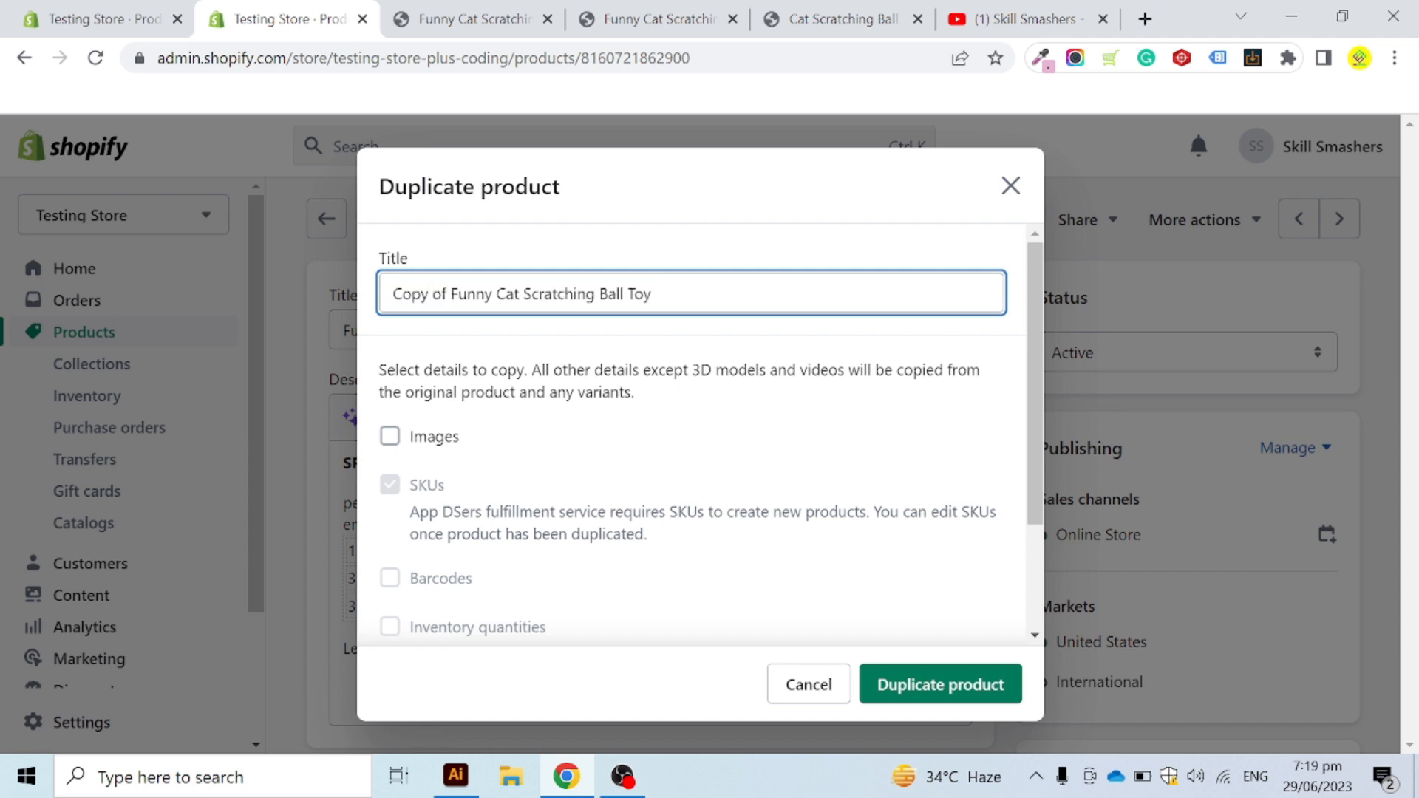
left_click(427, 443)
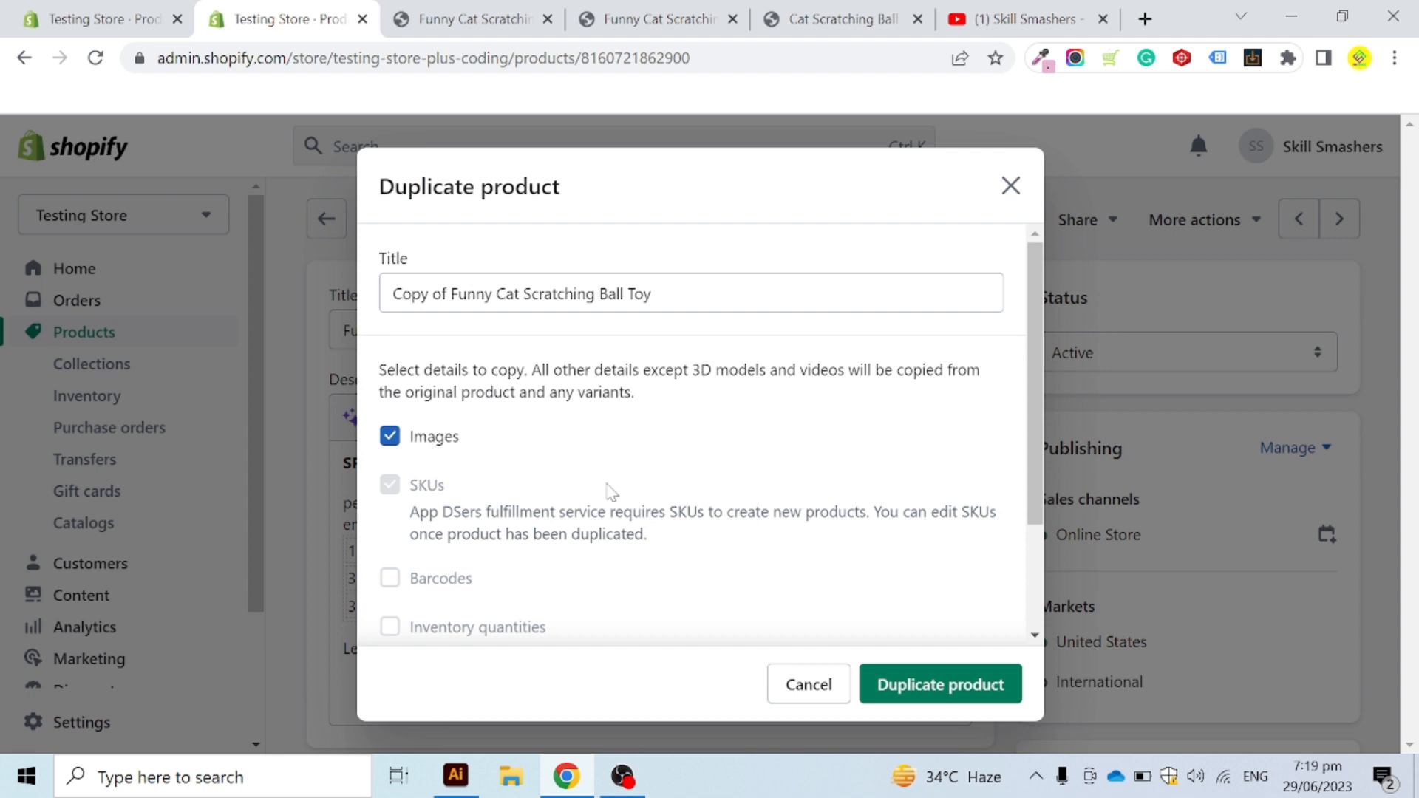
scroll(611, 490, "down", 2)
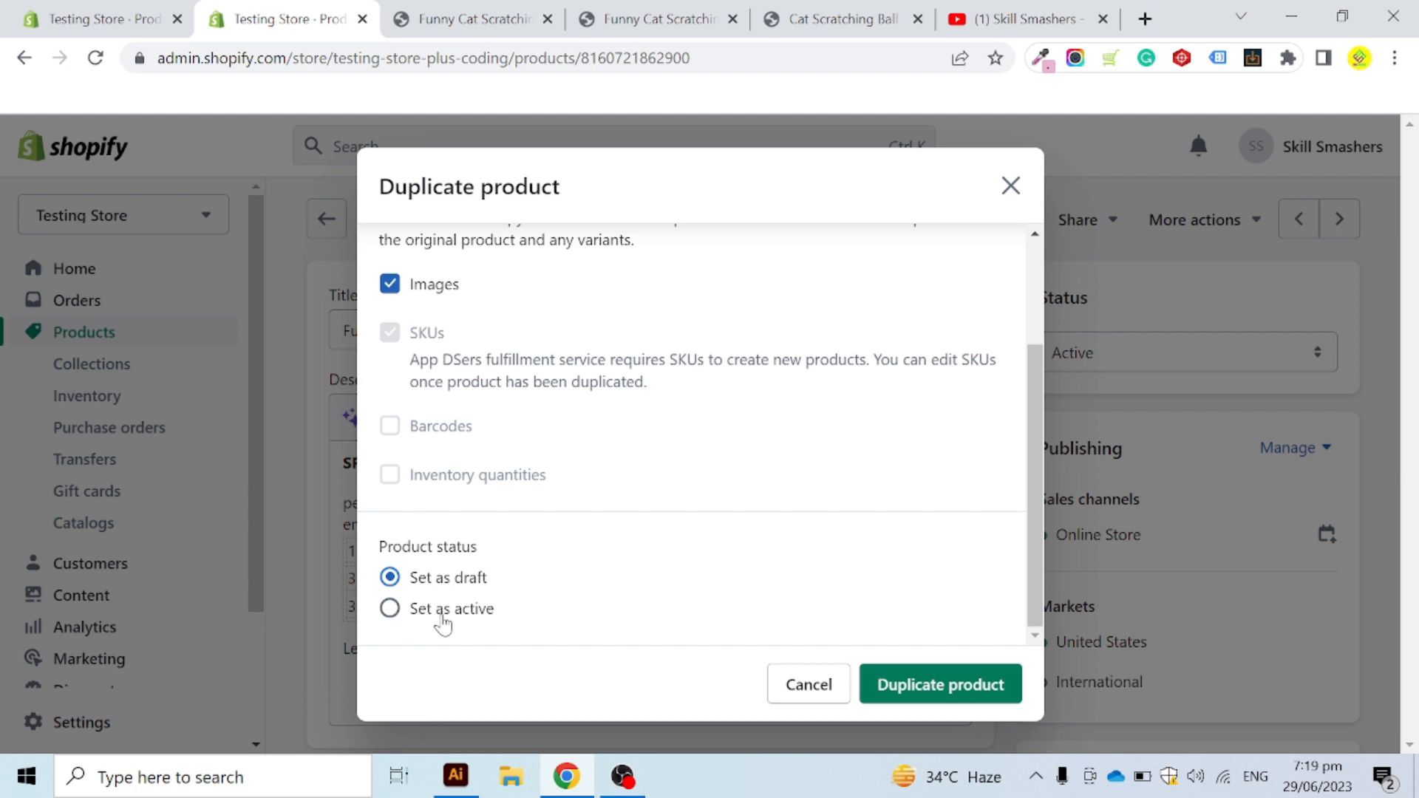
left_click(443, 617)
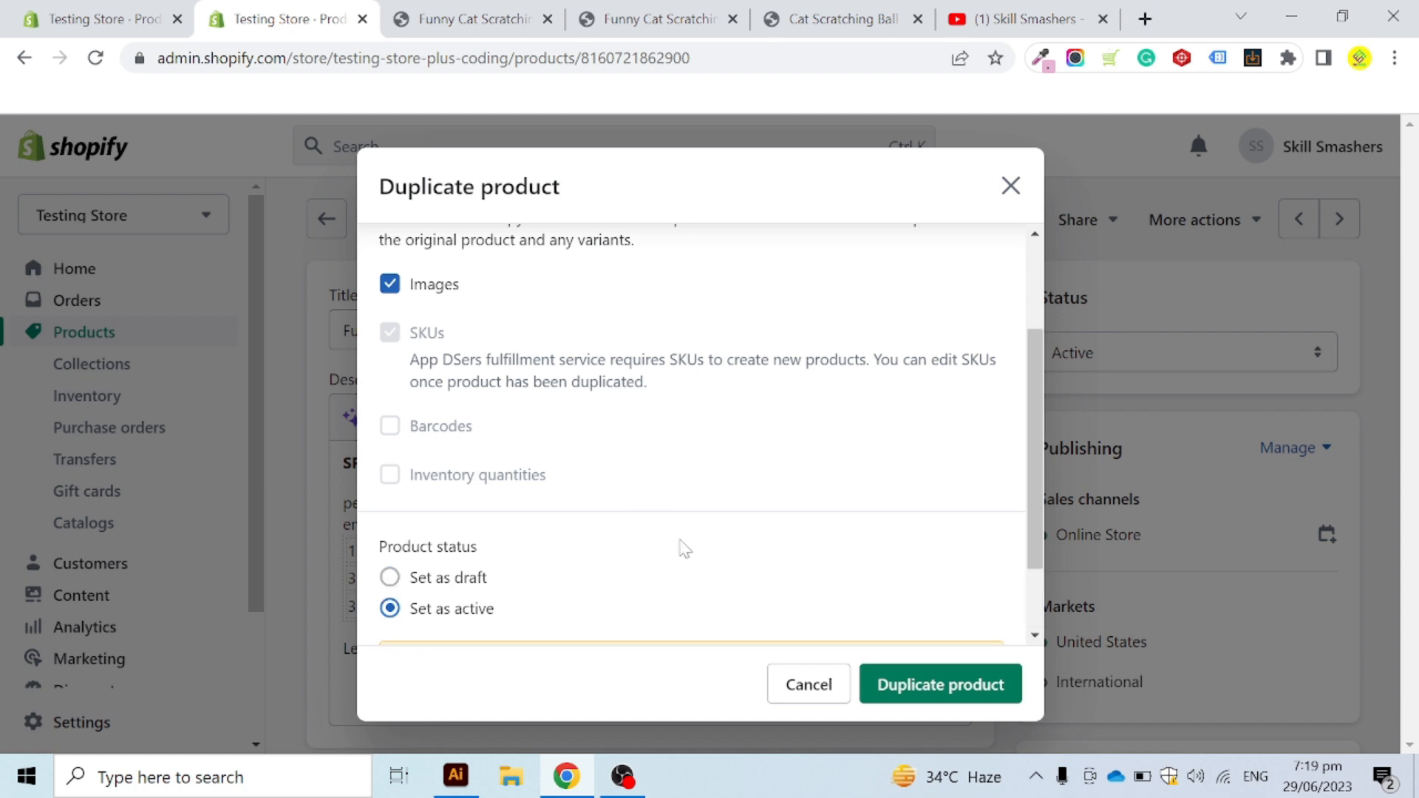
Step: Shorten the copy's title to "Scratching Ball Toy" and create the duplicate product
scroll(682, 547, "up", 3)
left_click_drag(655, 294, 391, 294)
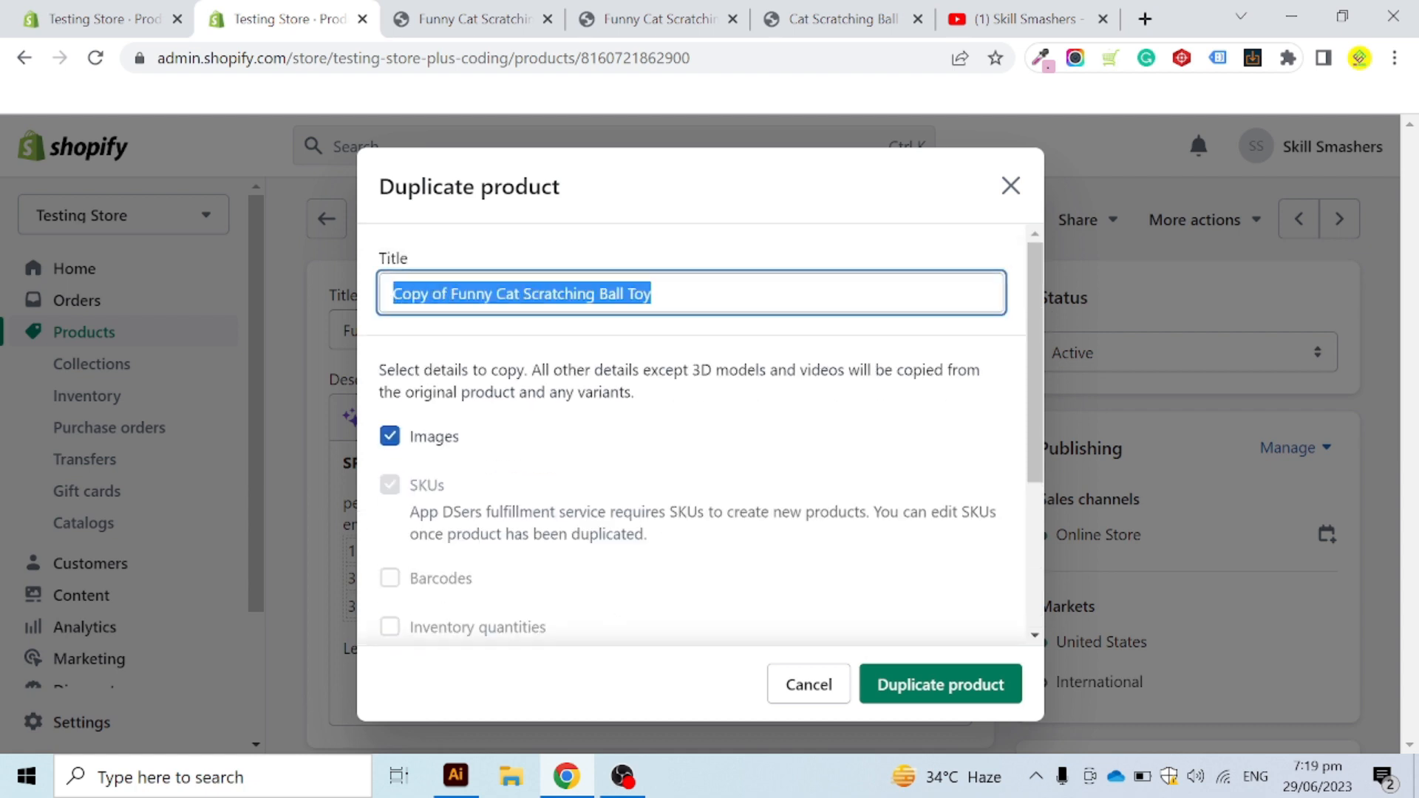
left_click(599, 295)
left_click_drag(521, 294, 318, 299)
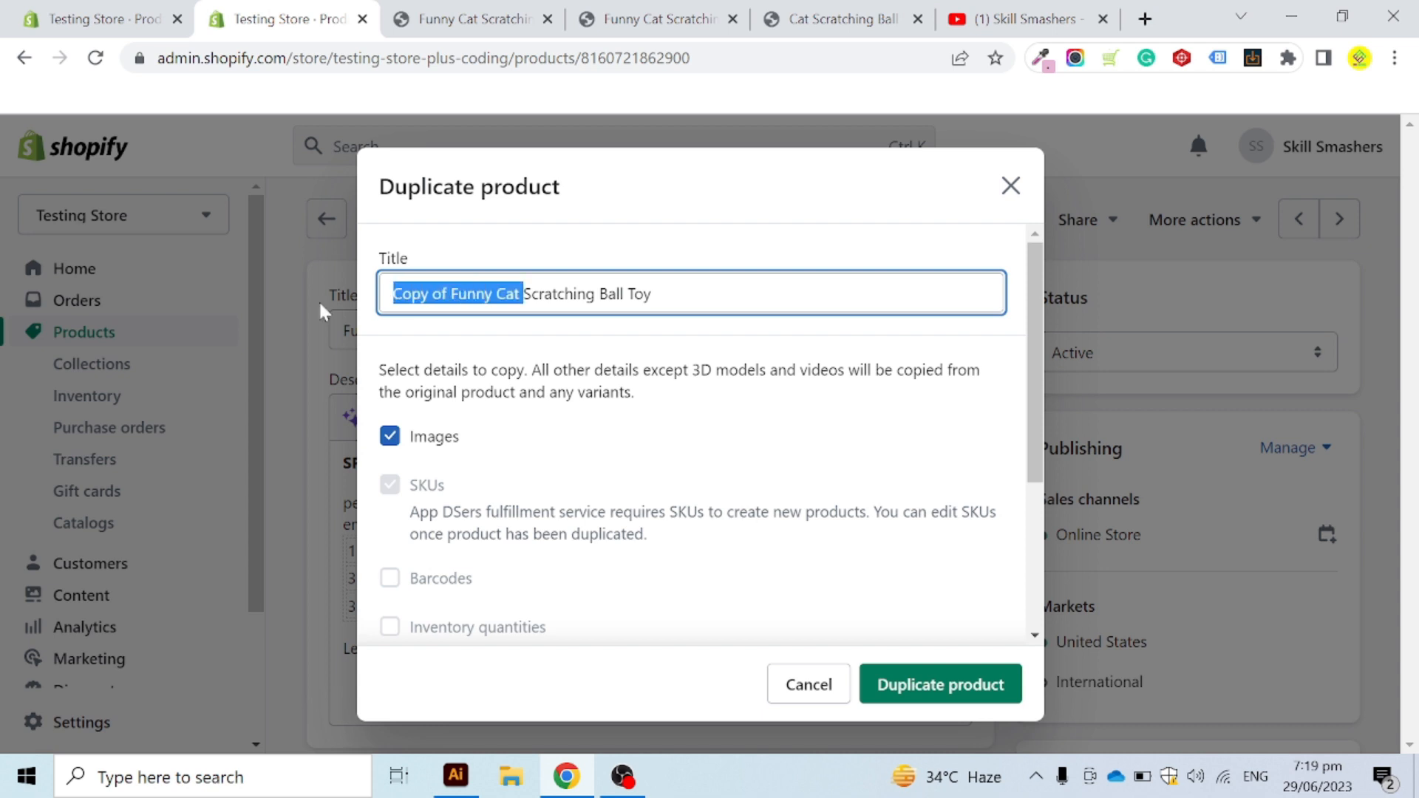
key("BackSpace")
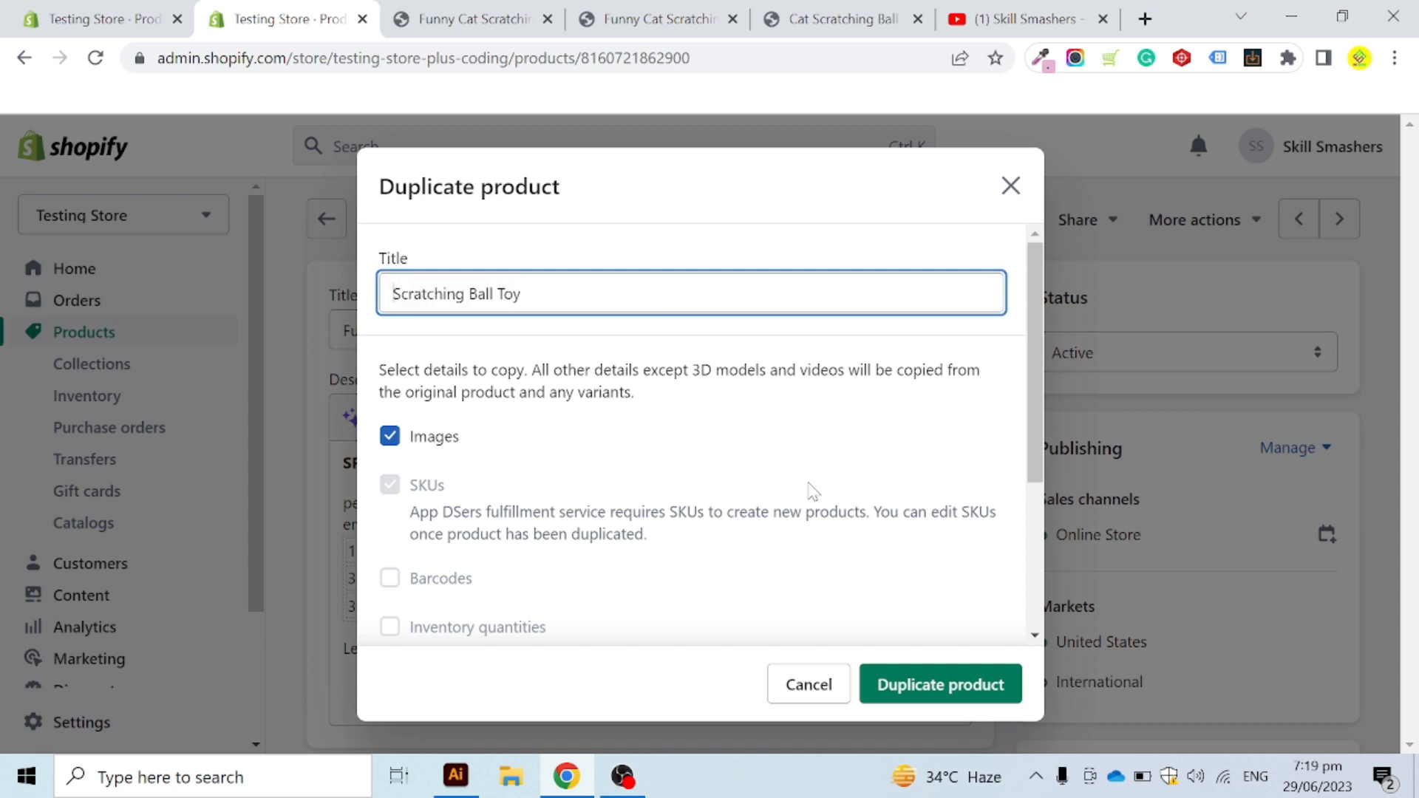
scroll(818, 492, "down", 3)
left_click(908, 680)
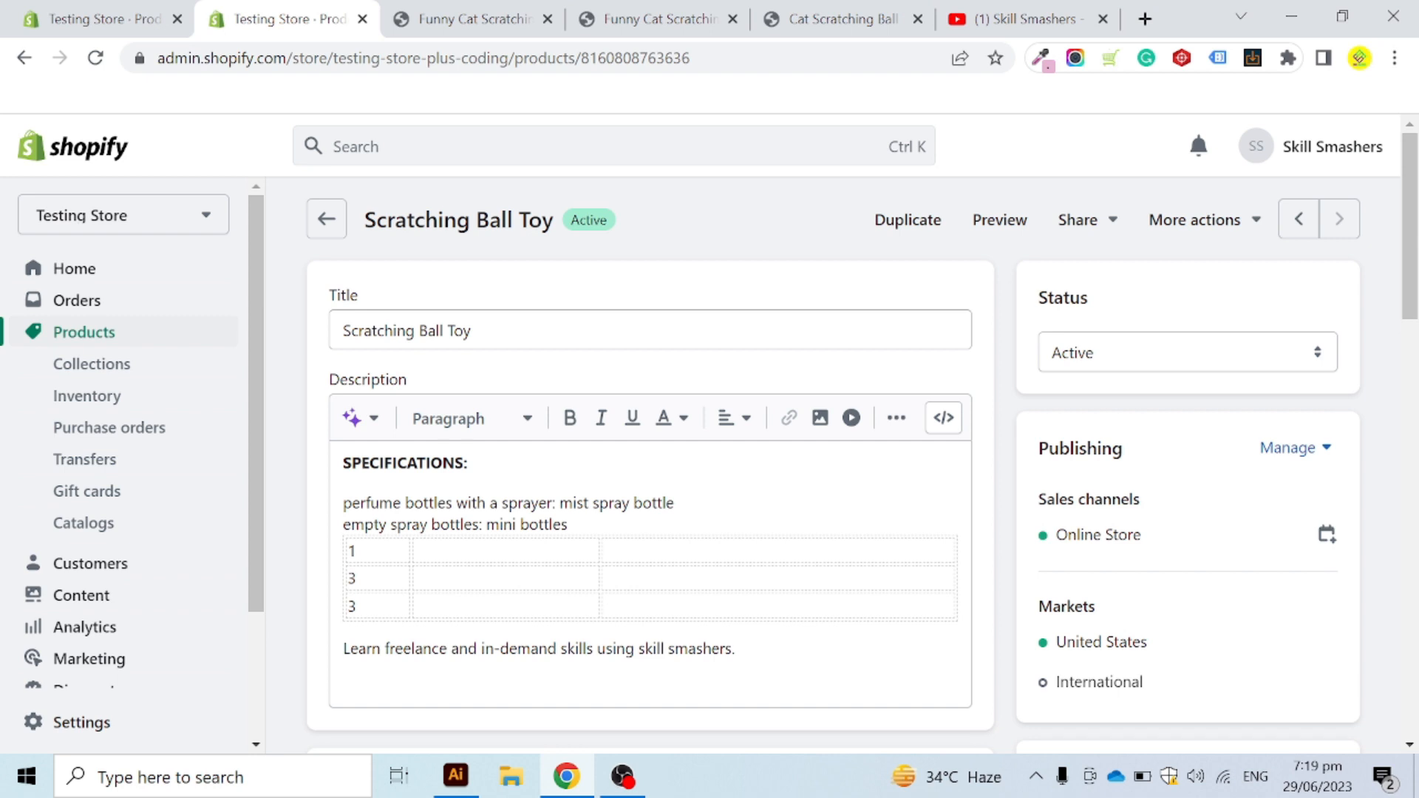
Step: Look over the duplicated product's description, media, and variant prices and SKUs, returning to its title
scroll(748, 508, "down", 2)
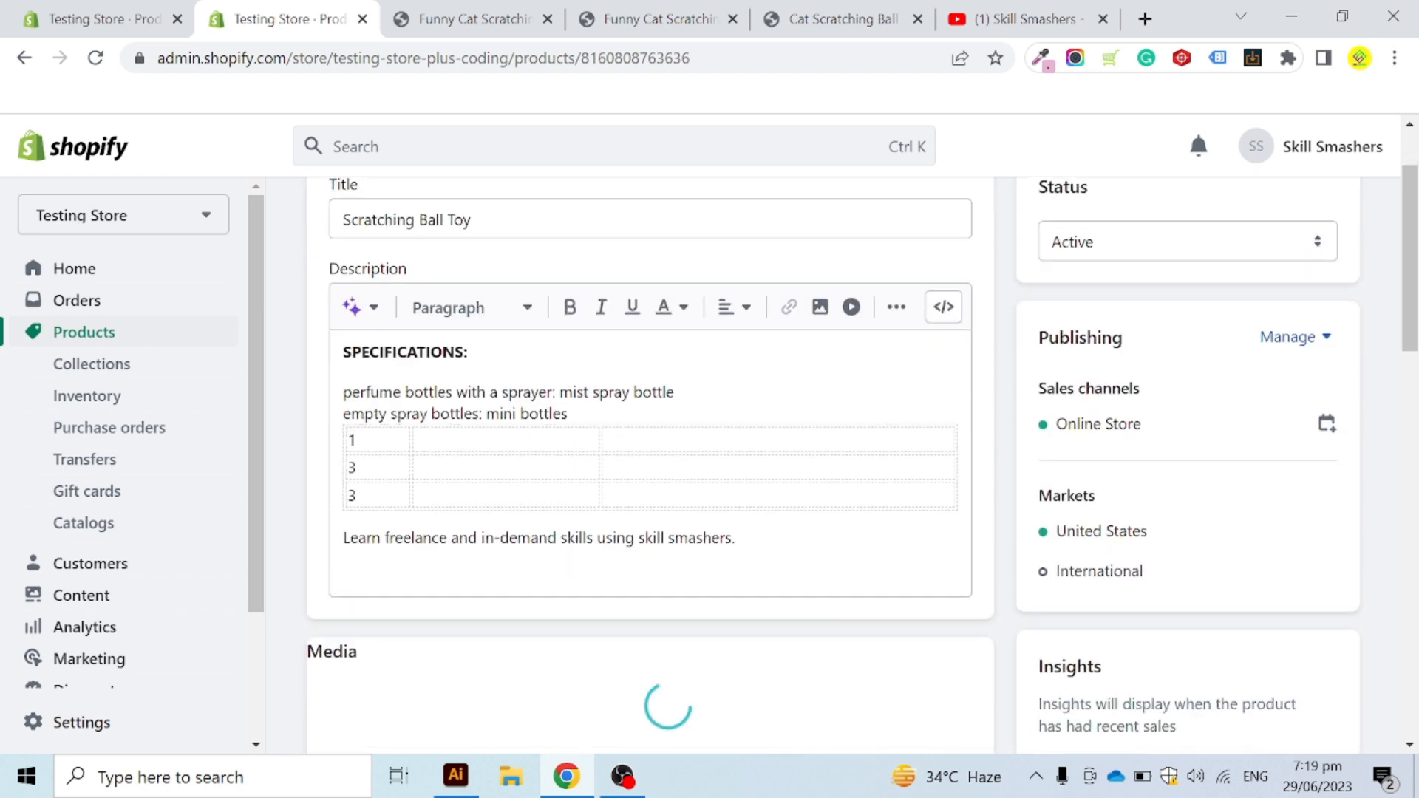
scroll(748, 508, "down", 4)
scroll(757, 473, "down", 2)
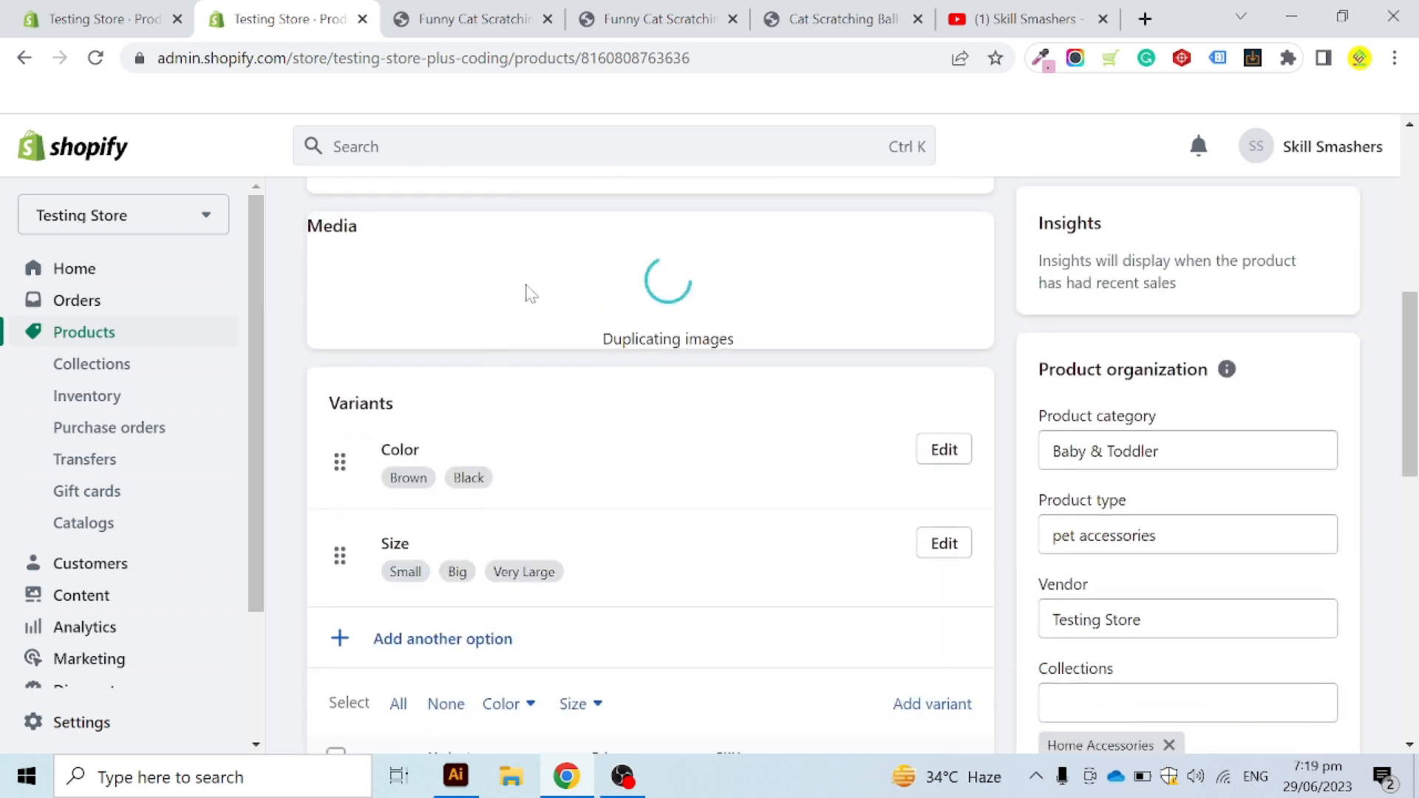
scroll(697, 485, "down", 4)
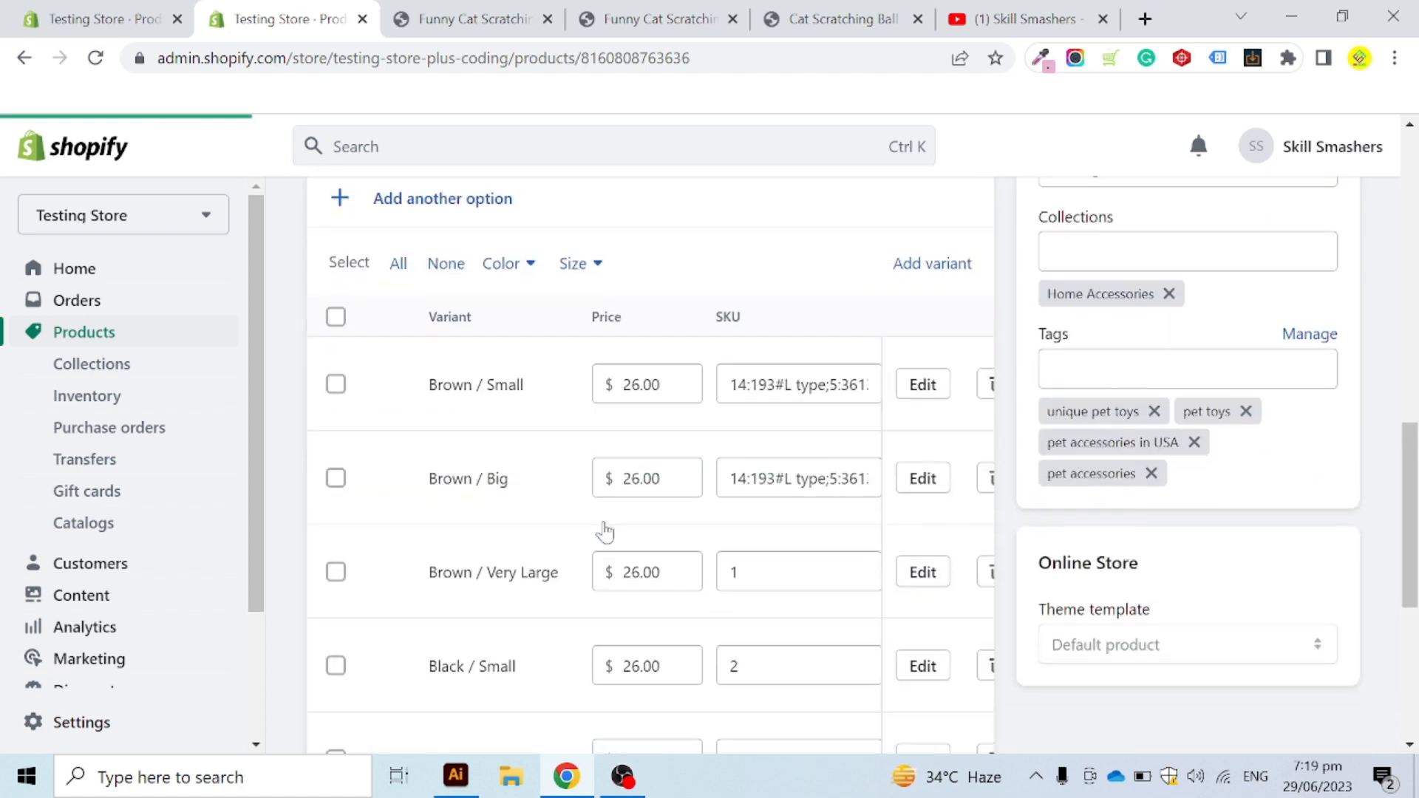
left_click_drag(1413, 511, 1417, 240)
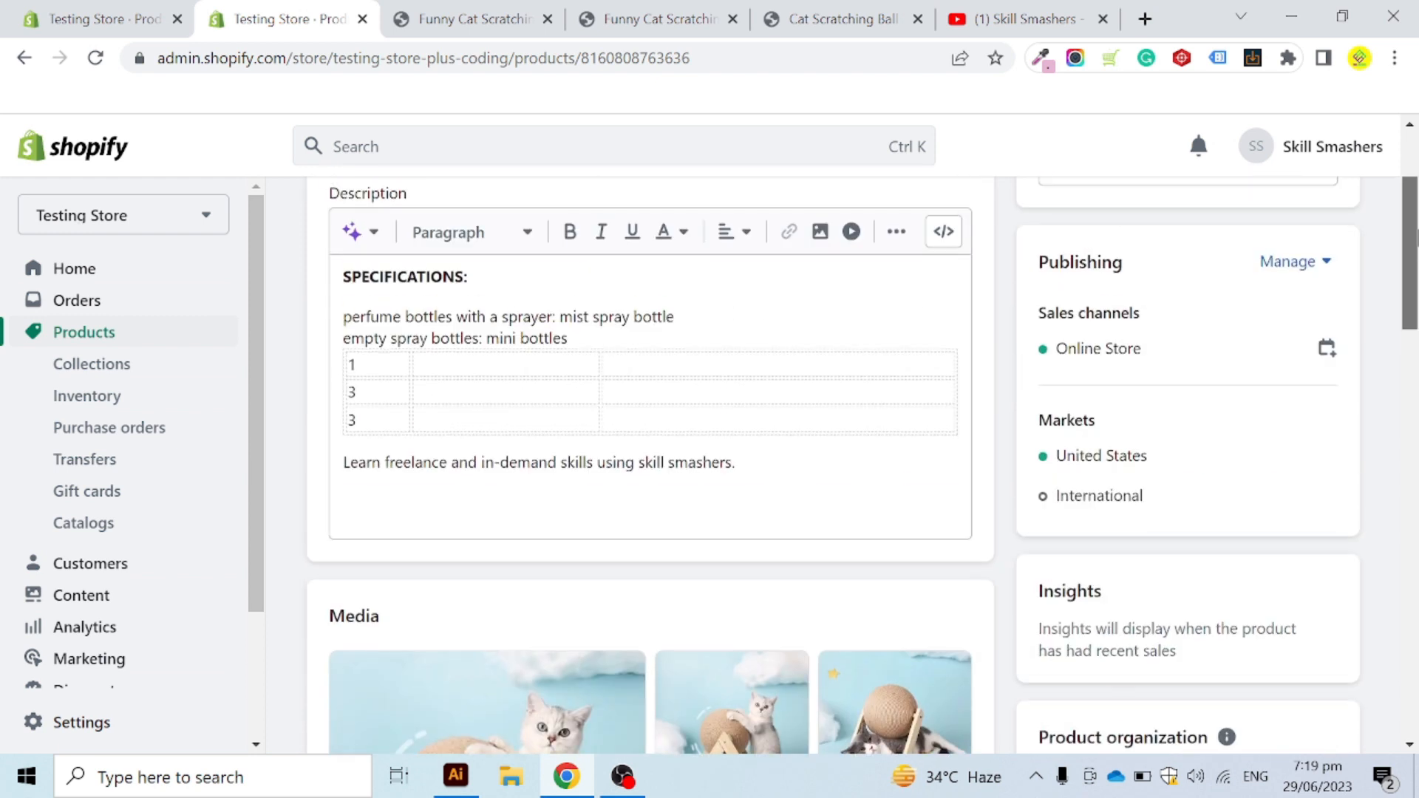
scroll(961, 338, "up", 1)
scroll(930, 336, "up", 1)
Step: Examine the duplicate's copied images, product organization, collections, tags and variant options against the original product's details
scroll(930, 336, "down", 8)
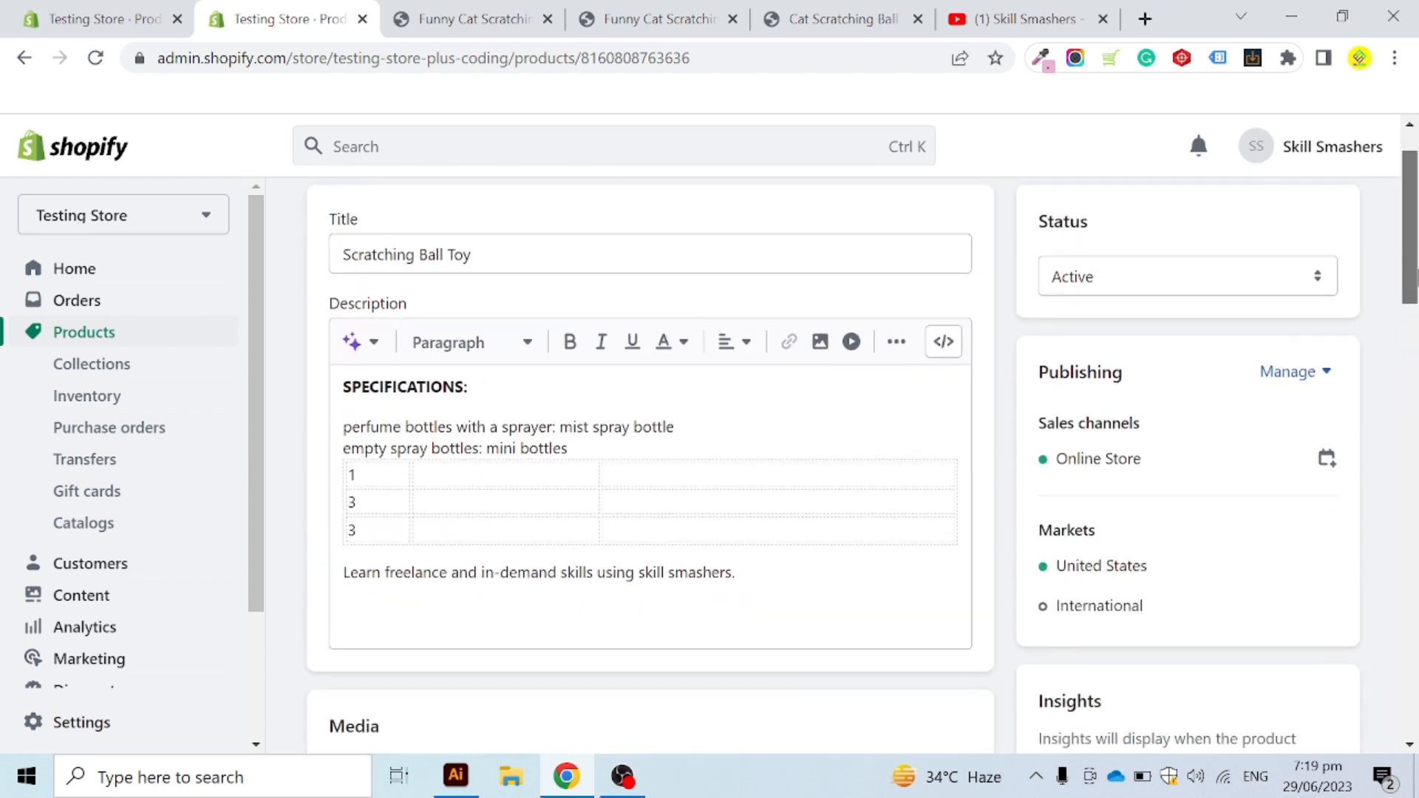
left_click_drag(1417, 416, 1417, 495)
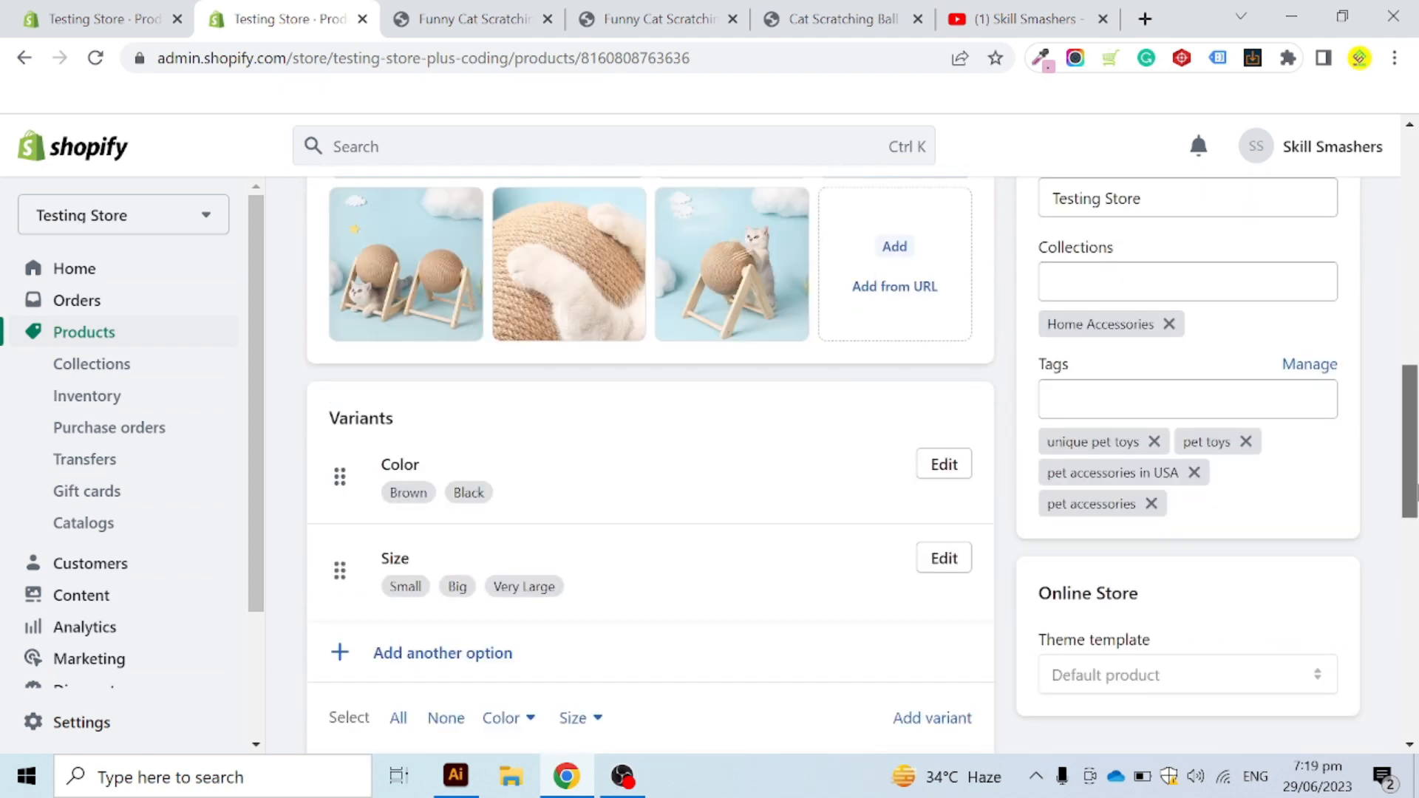
left_click_drag(1417, 490, 1417, 338)
scroll(365, 448, "up", 5)
scroll(517, 591, "down", 5)
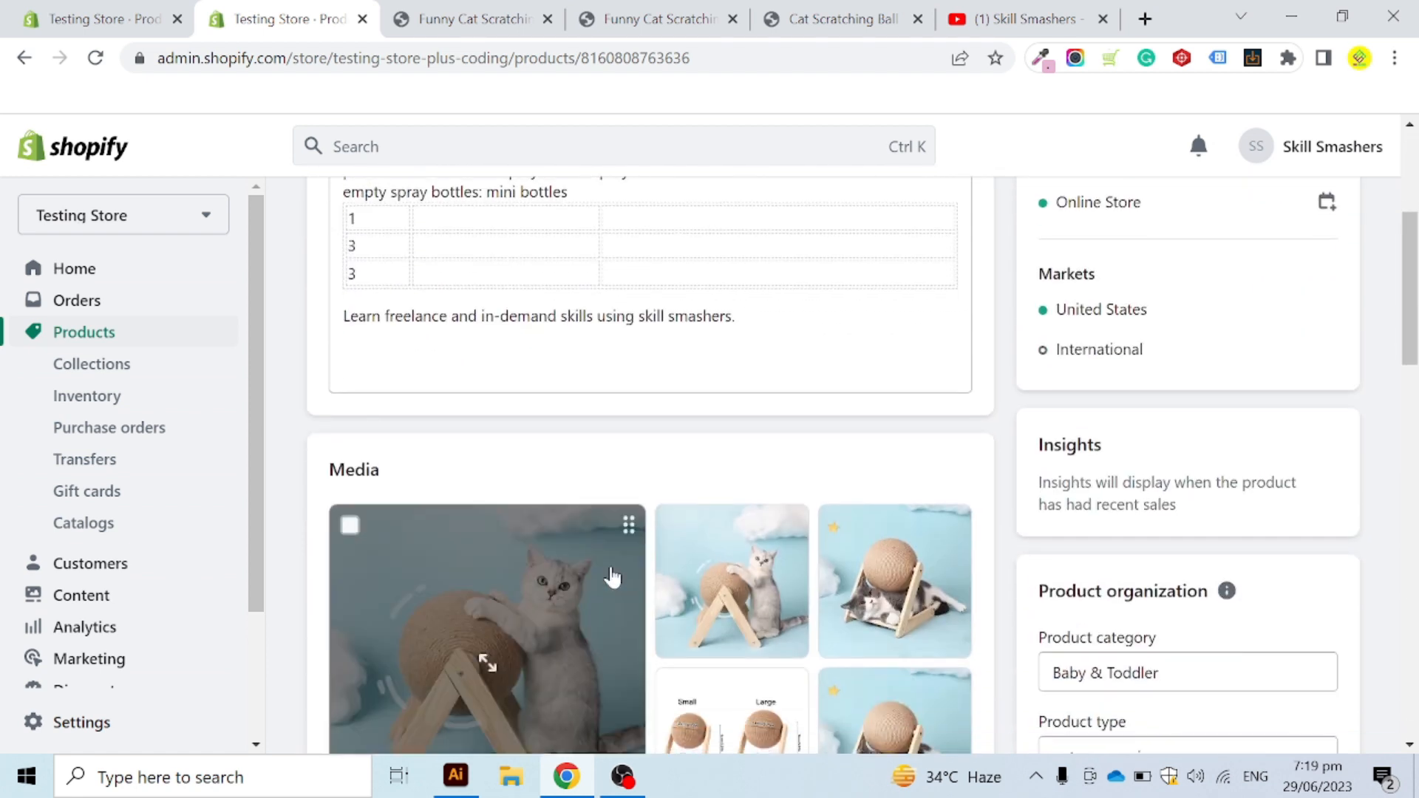
scroll(701, 599, "down", 2)
scroll(1195, 286, "up", 10)
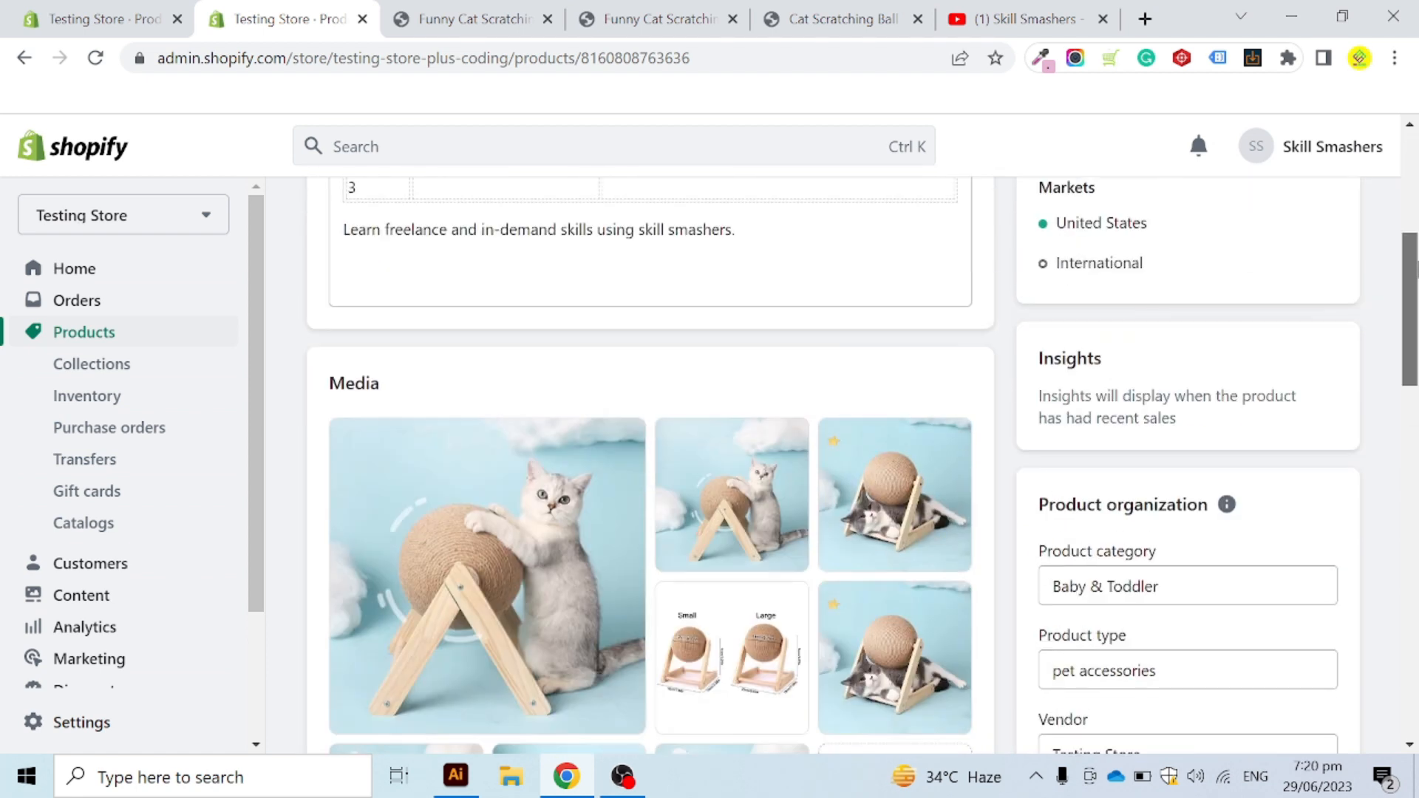
scroll(1417, 236, "down", 10)
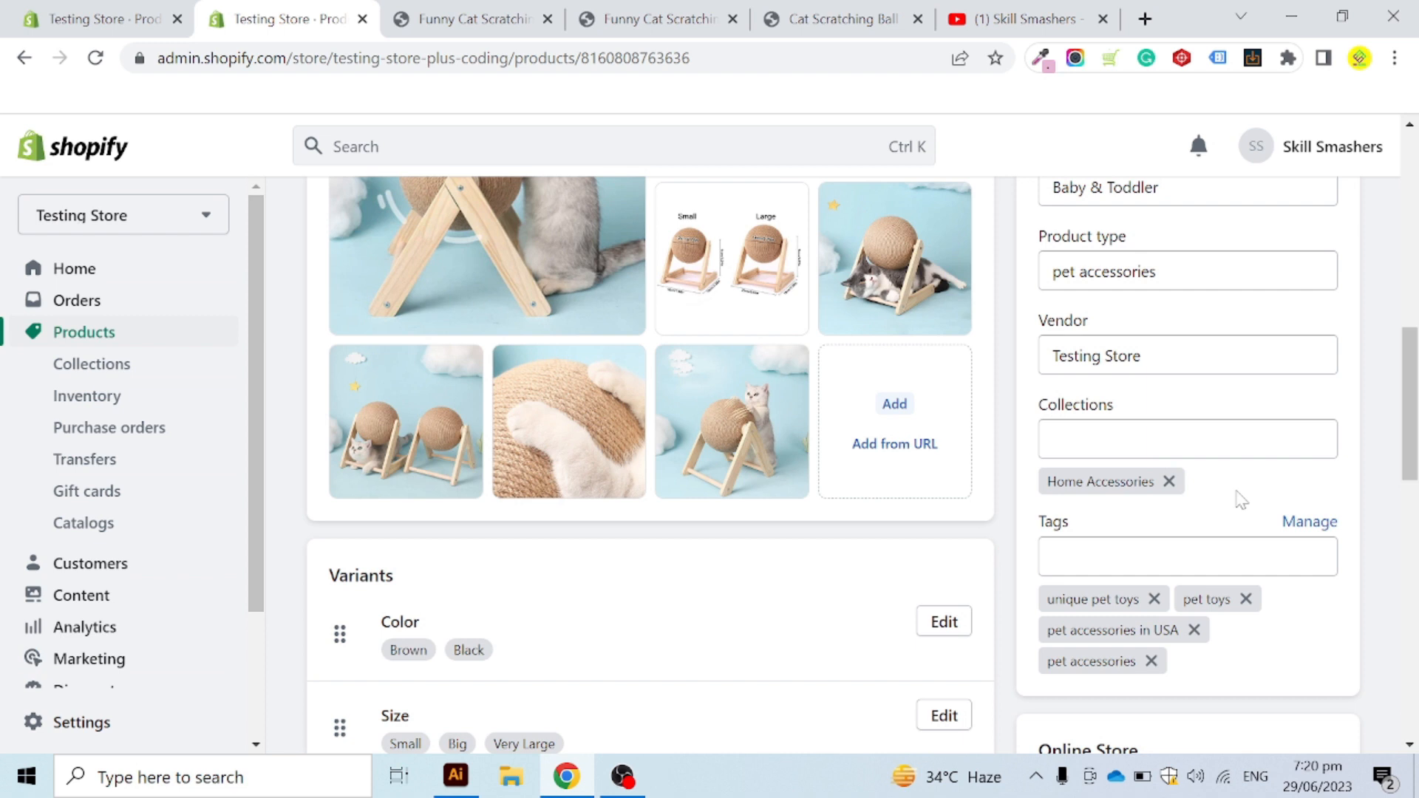
scroll(1153, 501, "down", 5)
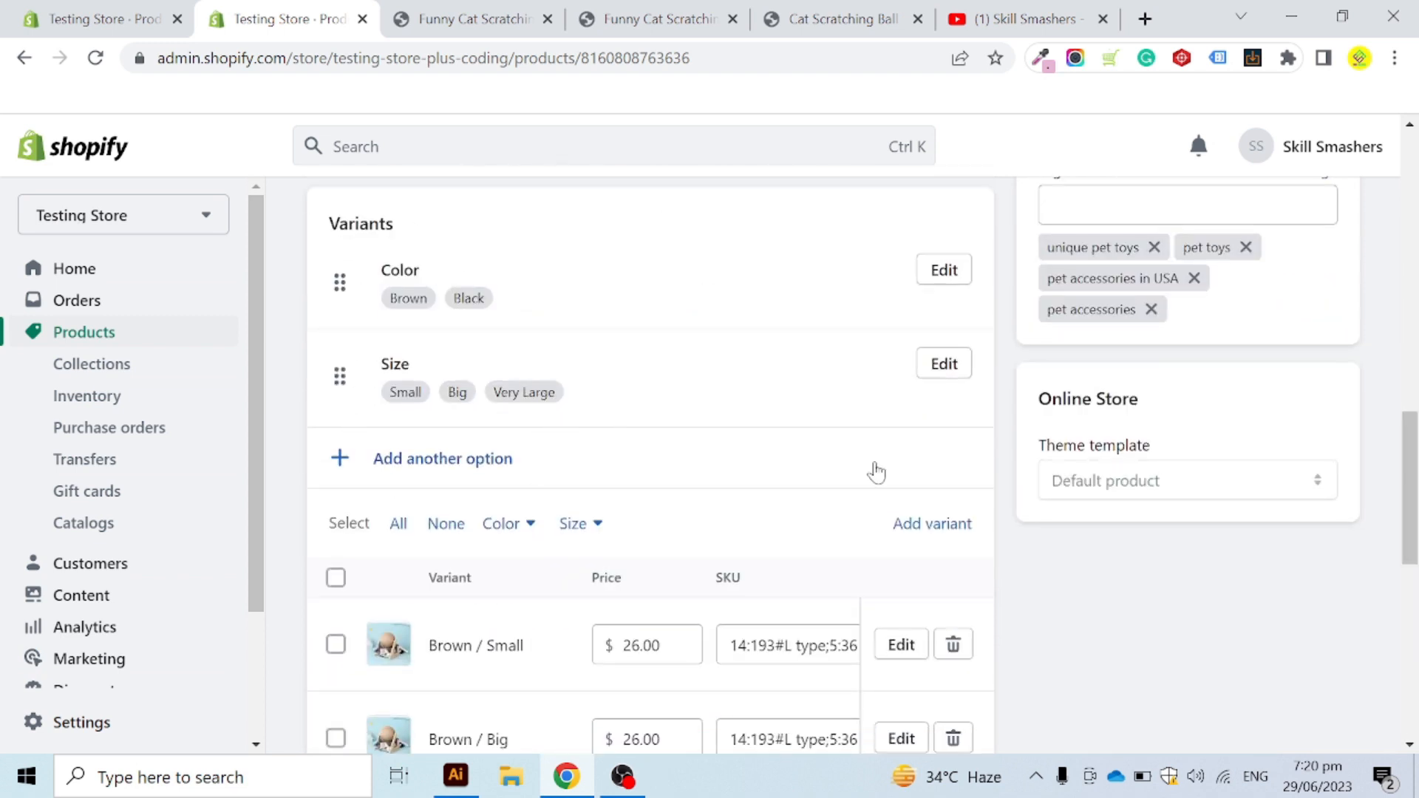
left_click_drag(1416, 525, 1416, 218)
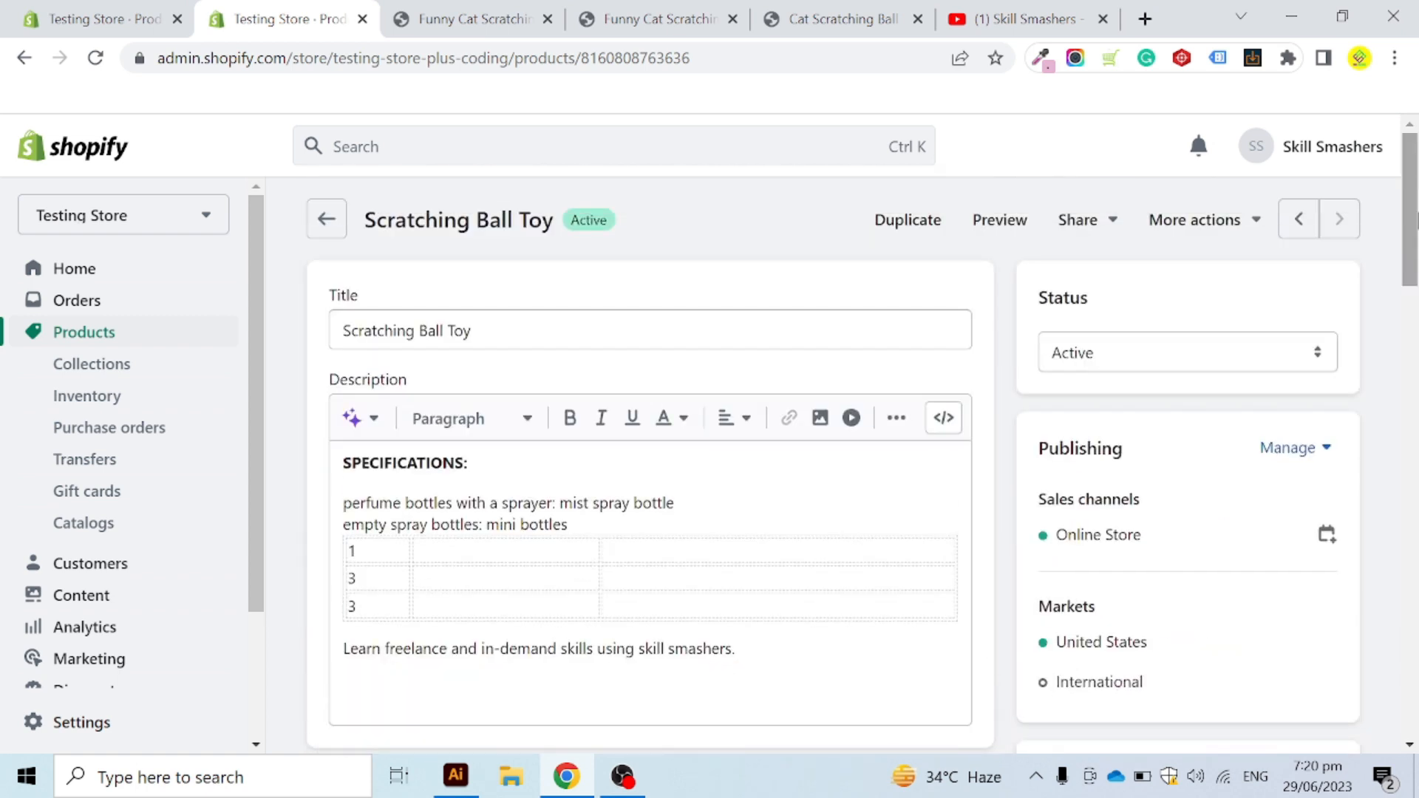